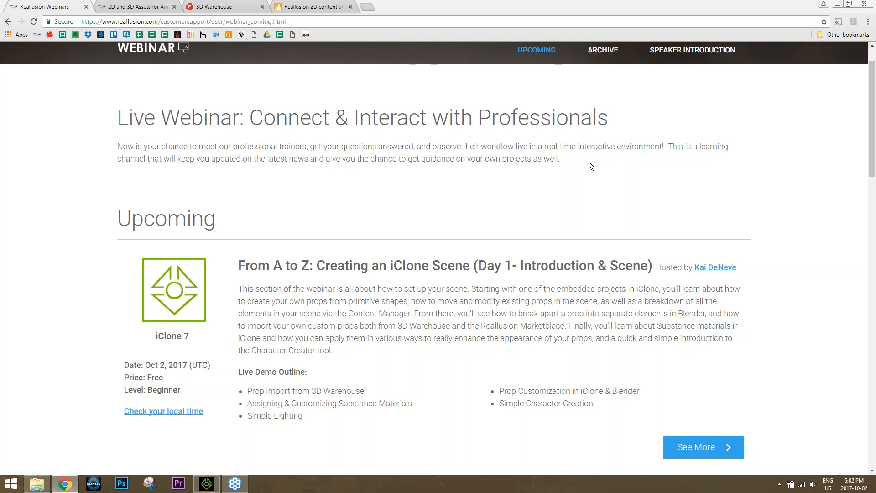
- Review the descriptions and demo outlines of the three upcoming iClone scene-creation webinars
{"action": "triple_click", "coordinate": [413, 403]}
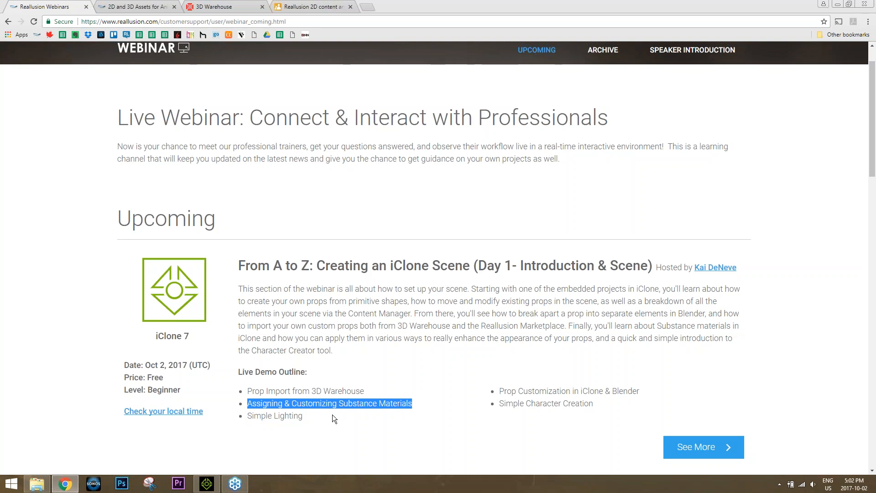
{"action": "left_click_drag", "start_coordinate": [249, 416], "coordinate": [303, 416]}
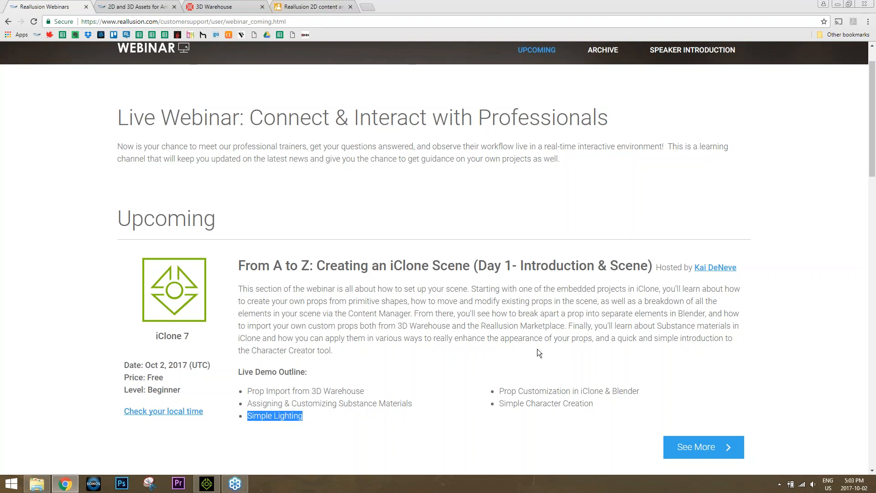
{"action": "scroll", "coordinate": [541, 349], "scroll_direction": "down", "scroll_amount": 2}
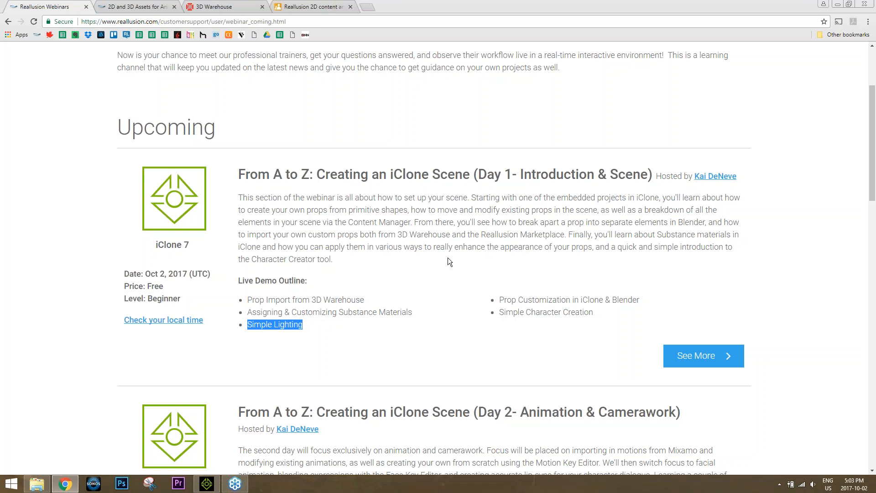
{"action": "scroll", "coordinate": [475, 252], "scroll_direction": "down", "scroll_amount": 2}
{"action": "scroll", "coordinate": [475, 253], "scroll_direction": "down", "scroll_amount": 1}
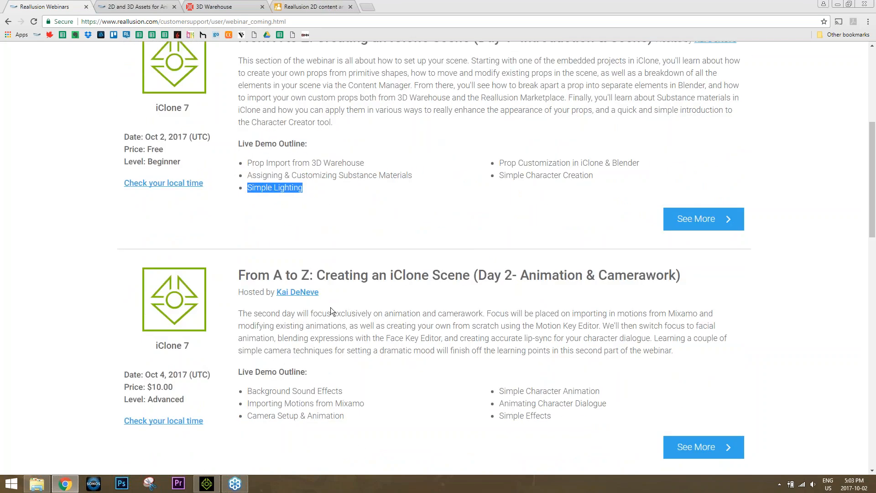
{"action": "scroll", "coordinate": [660, 318], "scroll_direction": "down", "scroll_amount": 2}
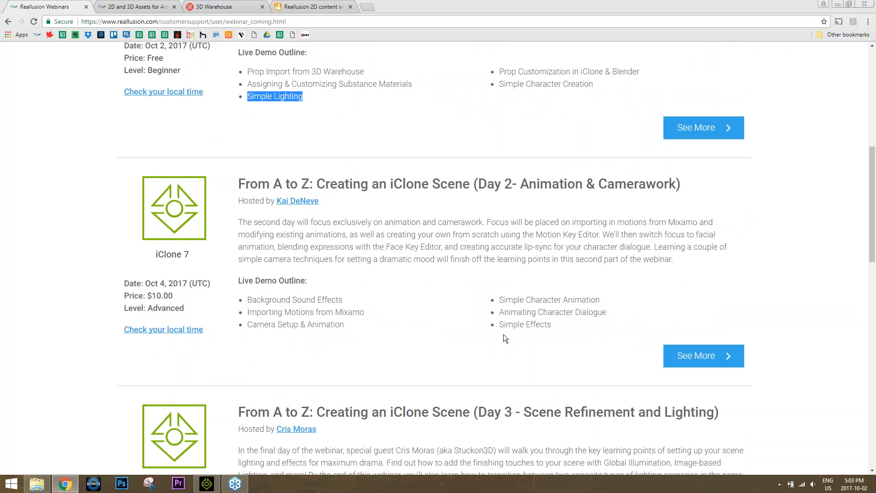
{"action": "scroll", "coordinate": [523, 350], "scroll_direction": "down", "scroll_amount": 5}
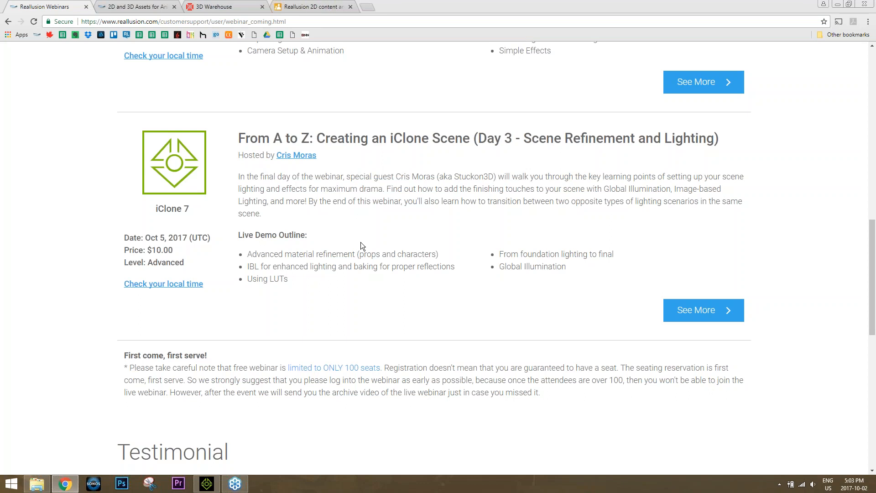
{"action": "scroll", "coordinate": [364, 241], "scroll_direction": "down", "scroll_amount": 2}
{"action": "scroll", "coordinate": [367, 240], "scroll_direction": "up", "scroll_amount": 4}
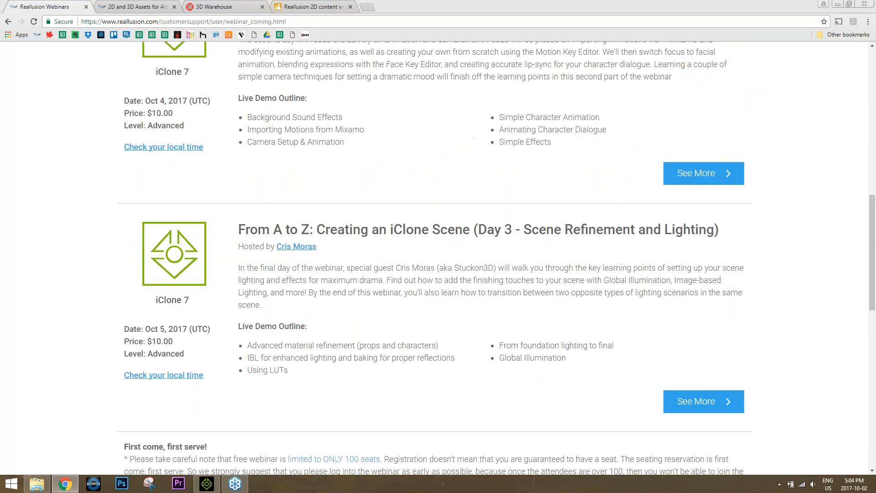
{"action": "scroll", "coordinate": [369, 237], "scroll_direction": "up", "scroll_amount": 8}
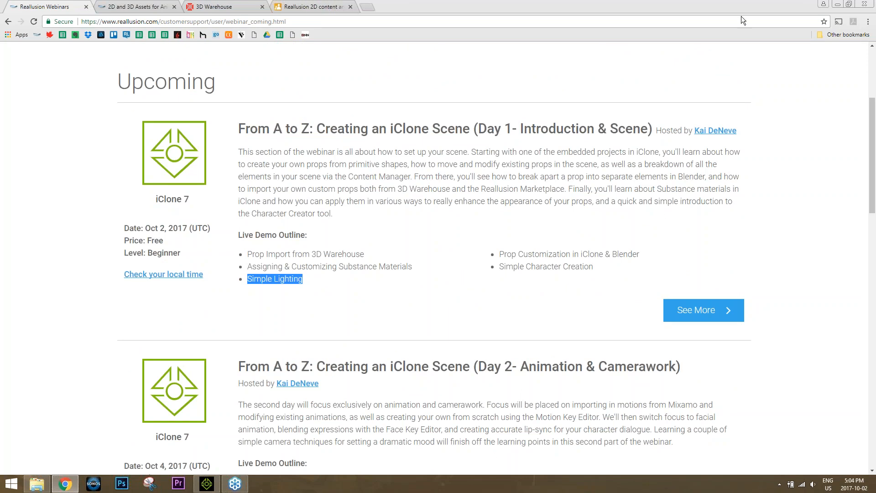
- Close the Reallusion Webinars page and switch to iClone 7
{"action": "left_click", "coordinate": [85, 6]}
{"action": "left_click", "coordinate": [86, 7]}
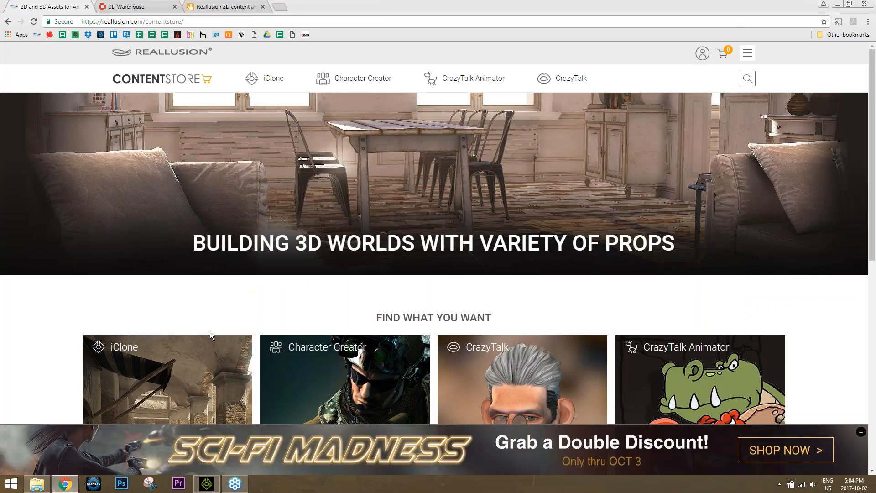
{"action": "left_click", "coordinate": [214, 487]}
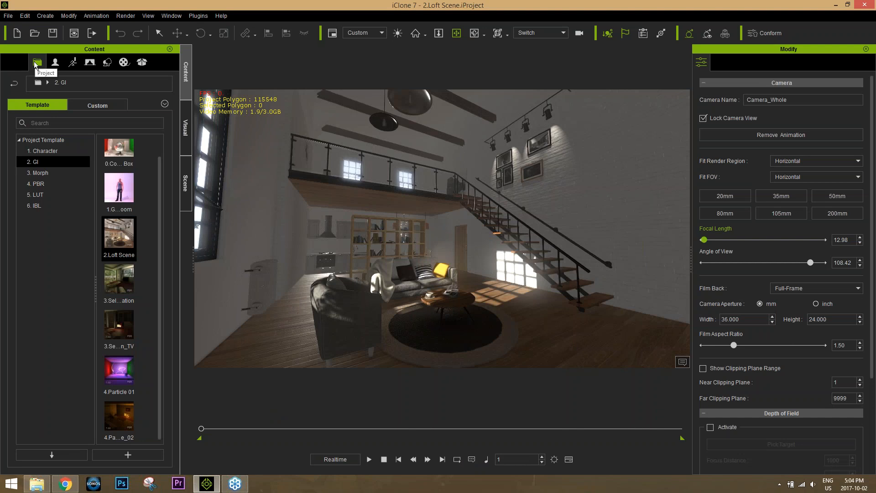
- Select the 2. GI project template category and play the Loft Scene's camera animation, stopping it partway
{"action": "left_click", "coordinate": [36, 166]}
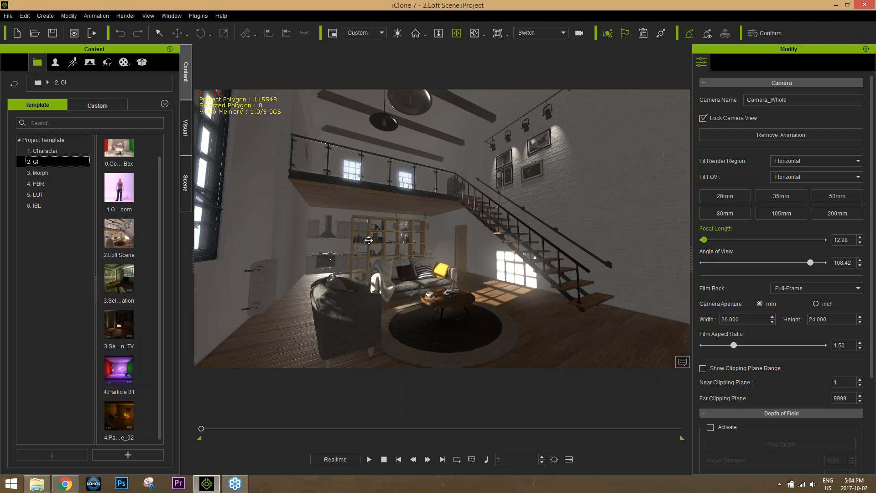
{"action": "left_click", "coordinate": [369, 459]}
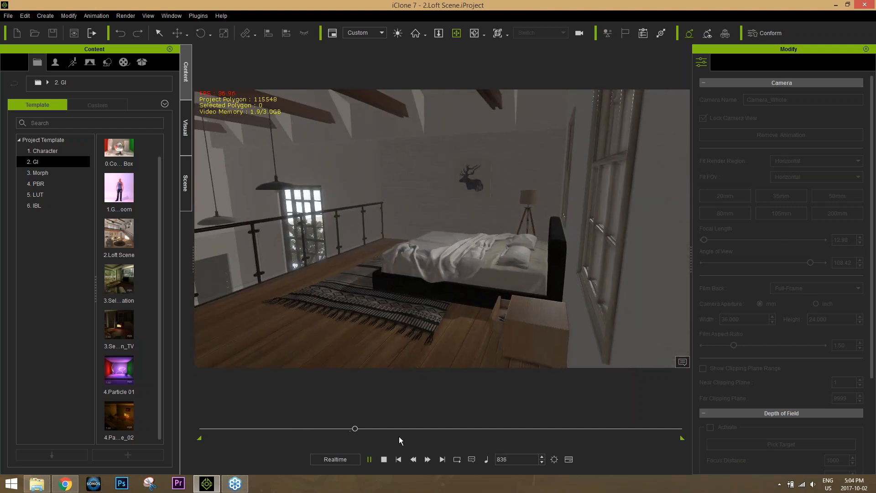
{"action": "left_click", "coordinate": [387, 459]}
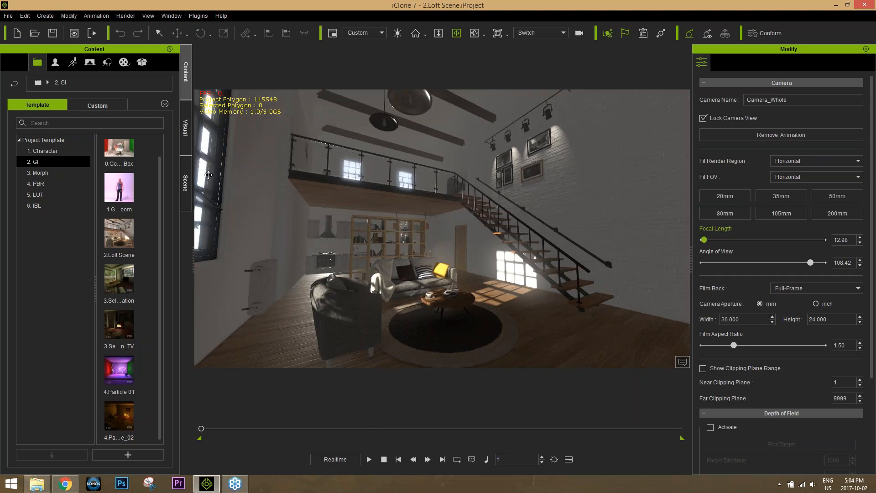
- Show the list of scene objects and switch the viewport to the Preview camera, framing the loft's living area
{"action": "left_click", "coordinate": [186, 185]}
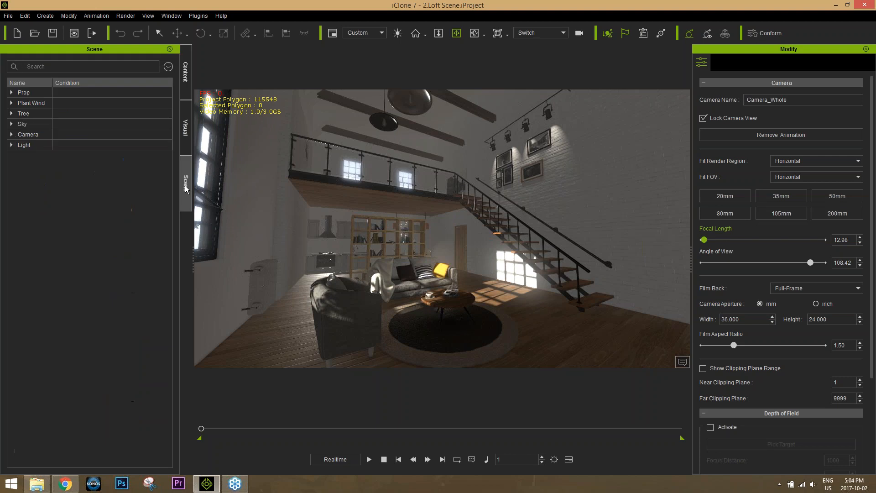
{"action": "left_click", "coordinate": [554, 34]}
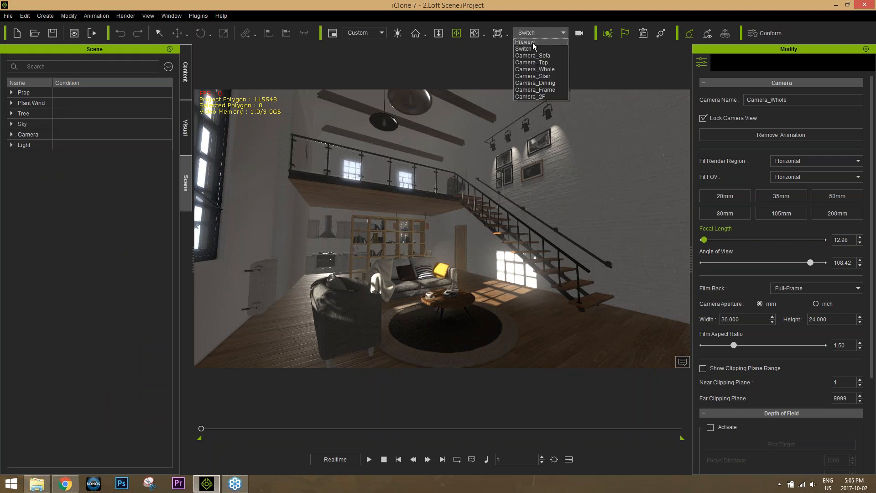
{"action": "left_click", "coordinate": [533, 43]}
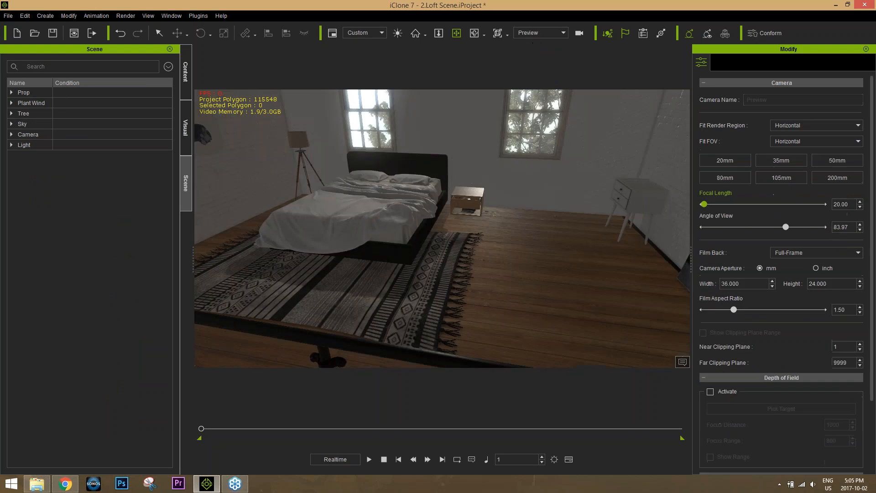
{"action": "scroll", "coordinate": [466, 192], "scroll_direction": "down", "scroll_amount": 5}
{"action": "left_click_drag", "start_coordinate": [468, 274], "coordinate": [469, 182]}
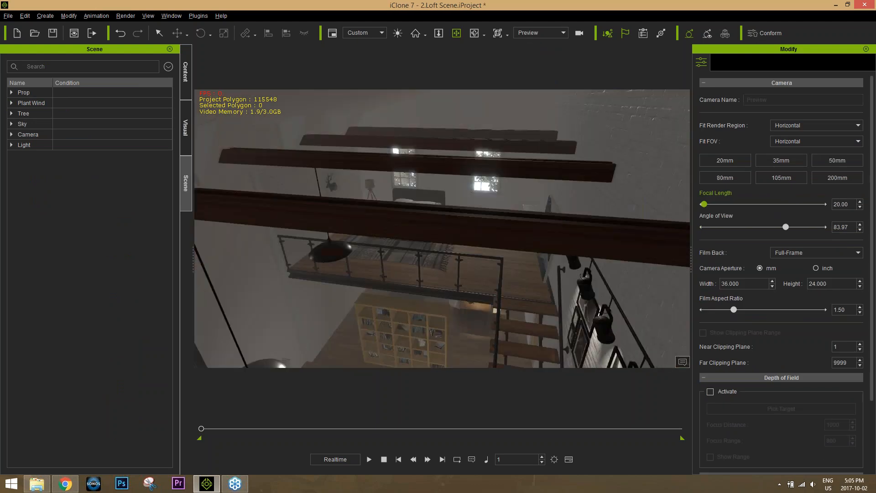
{"action": "scroll", "coordinate": [469, 282], "scroll_direction": "down", "scroll_amount": 2}
{"action": "scroll", "coordinate": [469, 283], "scroll_direction": "up", "scroll_amount": 4}
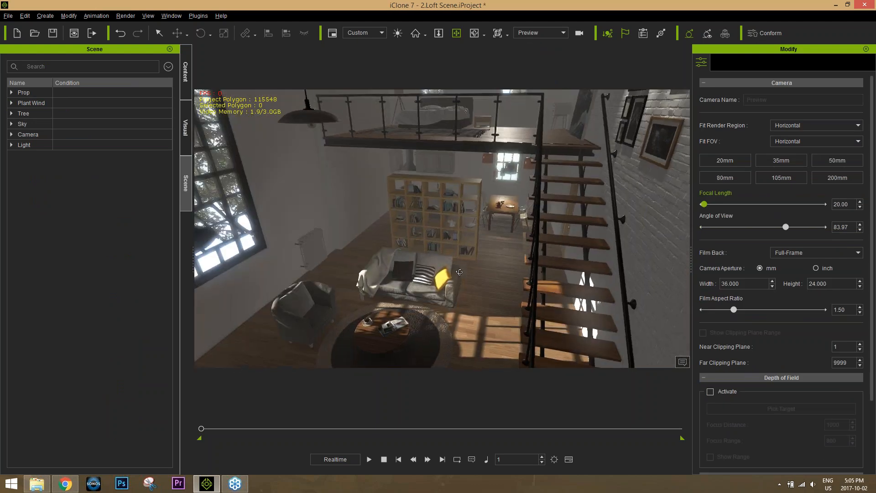
{"action": "scroll", "coordinate": [469, 282], "scroll_direction": "up", "scroll_amount": 1}
{"action": "right_click_drag", "start_coordinate": [469, 282], "coordinate": [461, 253]}
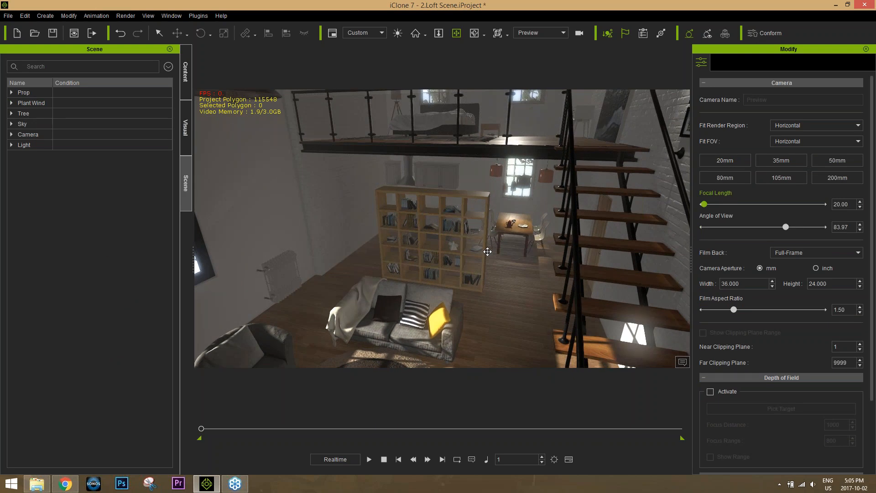
- Delete all the scene's cameras, from Camera_Sofa through Camera_2F
{"action": "left_click", "coordinate": [11, 134]}
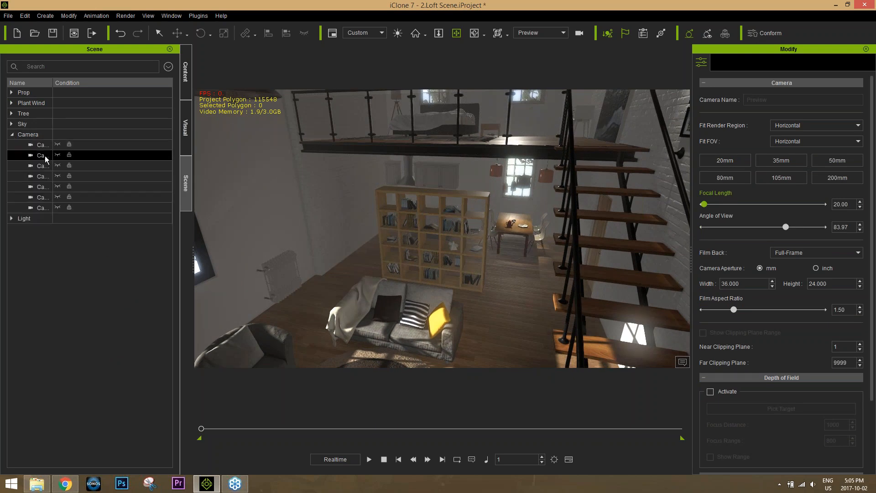
{"action": "left_click_drag", "start_coordinate": [53, 83], "coordinate": [90, 88]}
{"action": "left_click", "coordinate": [63, 145]}
{"action": "left_click", "coordinate": [66, 209]}
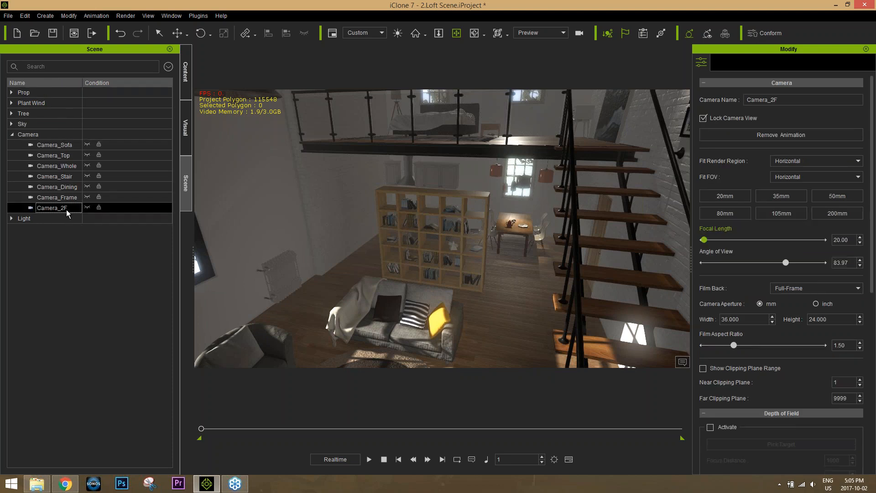
{"action": "left_click", "coordinate": [65, 146], "text": "shift"}
{"action": "key", "text": "Delete"}
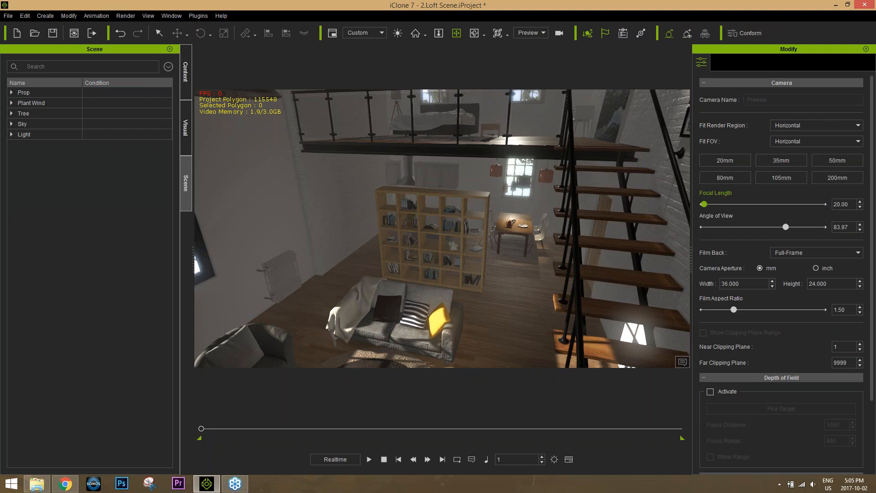
- Delete the four Japanese maple trees from the scene
{"action": "left_click", "coordinate": [23, 114]}
{"action": "left_click", "coordinate": [12, 113]}
{"action": "left_click", "coordinate": [56, 124]}
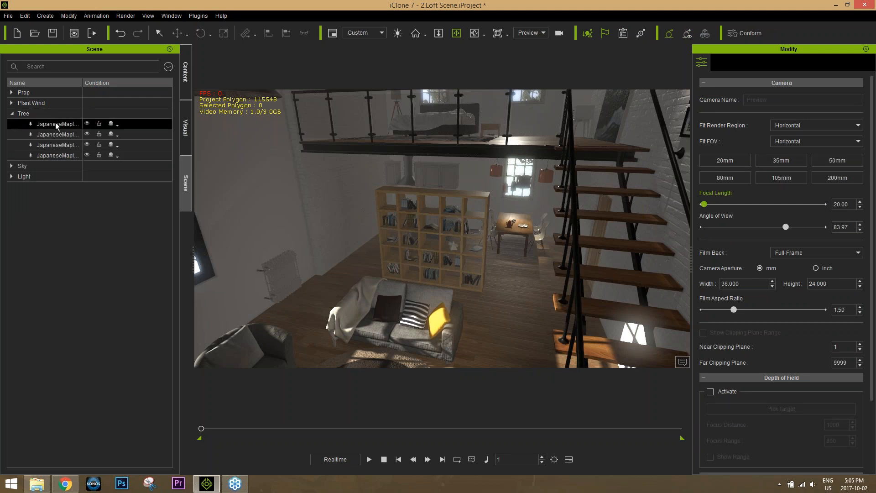
{"action": "left_click", "coordinate": [65, 158], "text": "shift"}
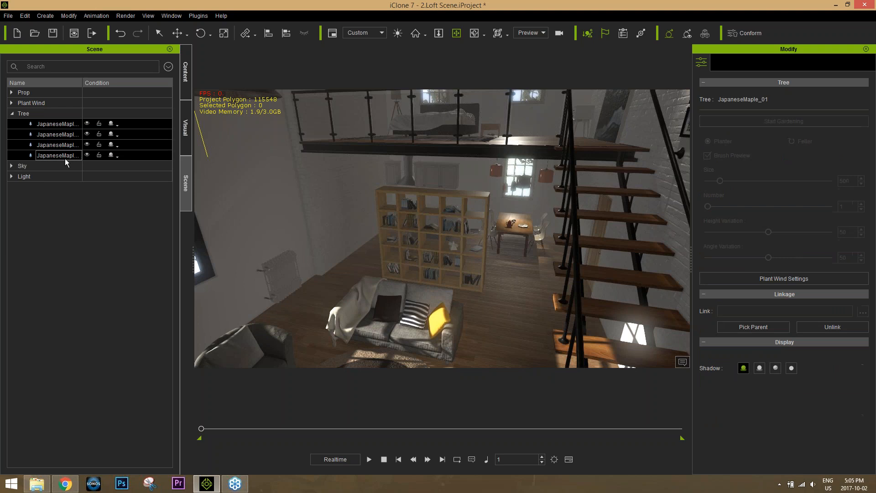
{"action": "key", "text": "Delete"}
- Inspect the Sky's glow texture and delete the Sky, playing the project before and after to compare the frame rate
{"action": "left_click_drag", "start_coordinate": [429, 169], "coordinate": [429, 269]}
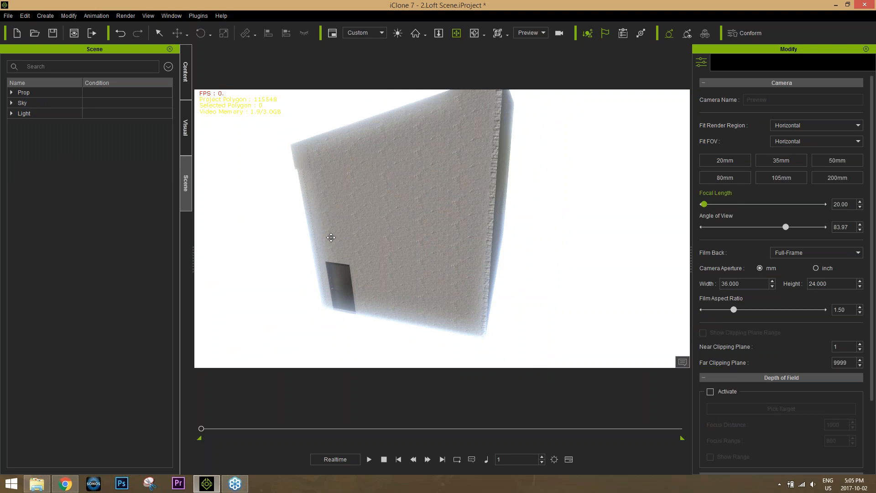
{"action": "left_click", "coordinate": [12, 103]}
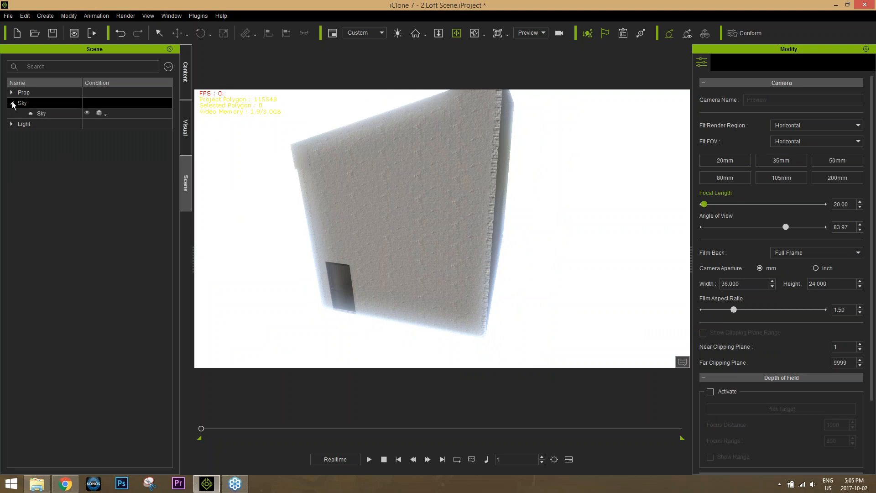
{"action": "left_click", "coordinate": [47, 113]}
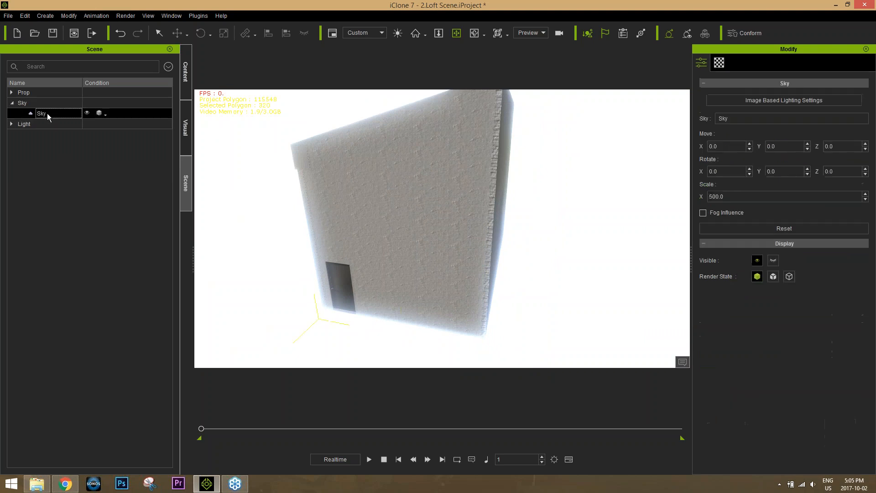
{"action": "left_click", "coordinate": [720, 64]}
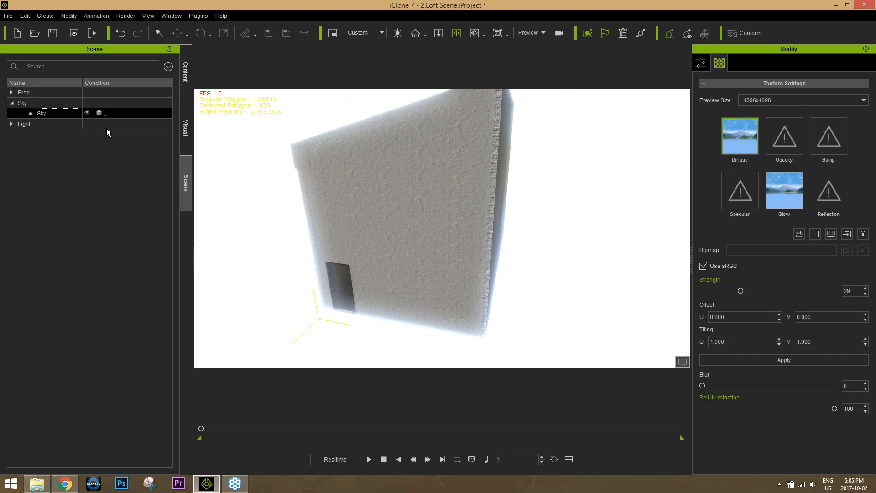
{"action": "left_click", "coordinate": [792, 191]}
{"action": "left_click", "coordinate": [371, 459]}
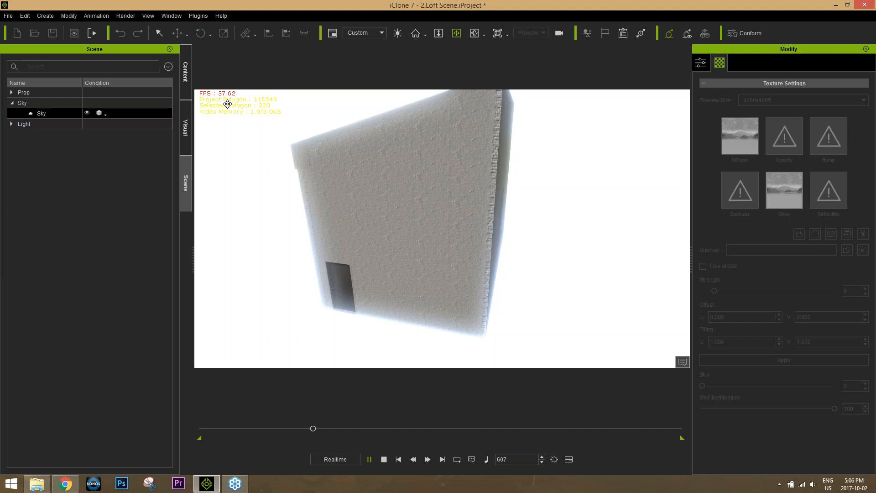
{"action": "left_click", "coordinate": [385, 458]}
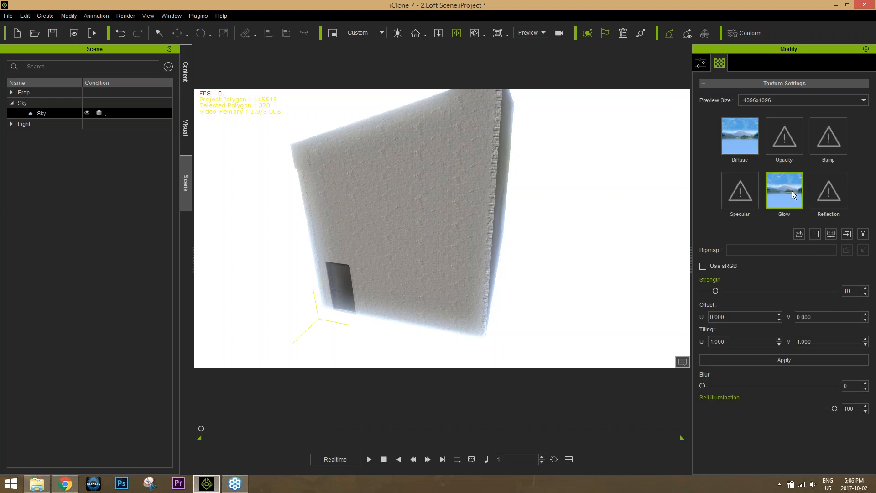
{"action": "key", "text": "Delete"}
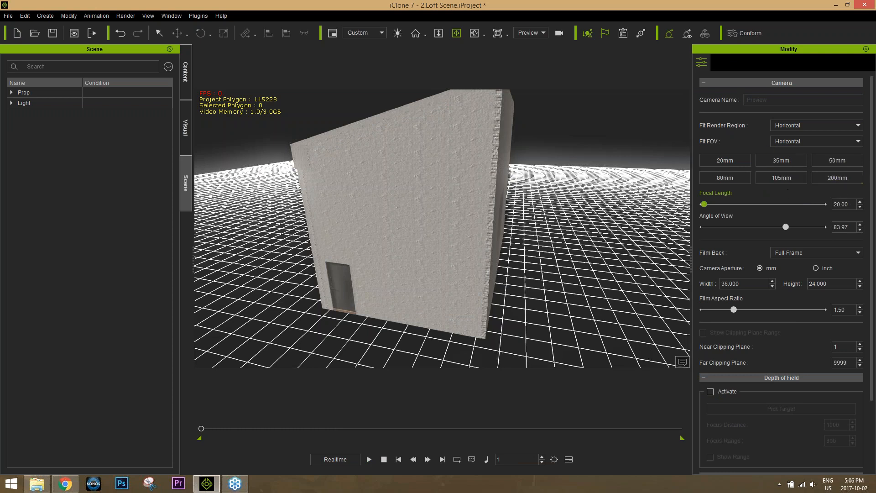
{"action": "left_click", "coordinate": [370, 460]}
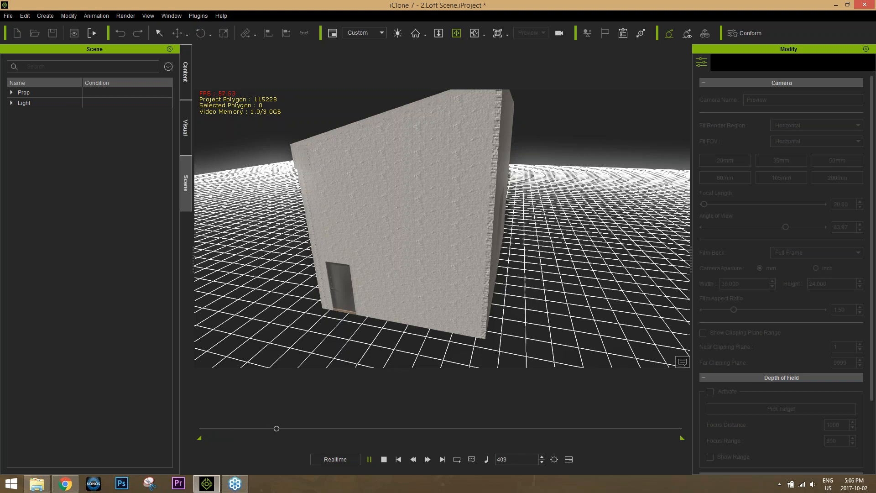
{"action": "left_click", "coordinate": [385, 460]}
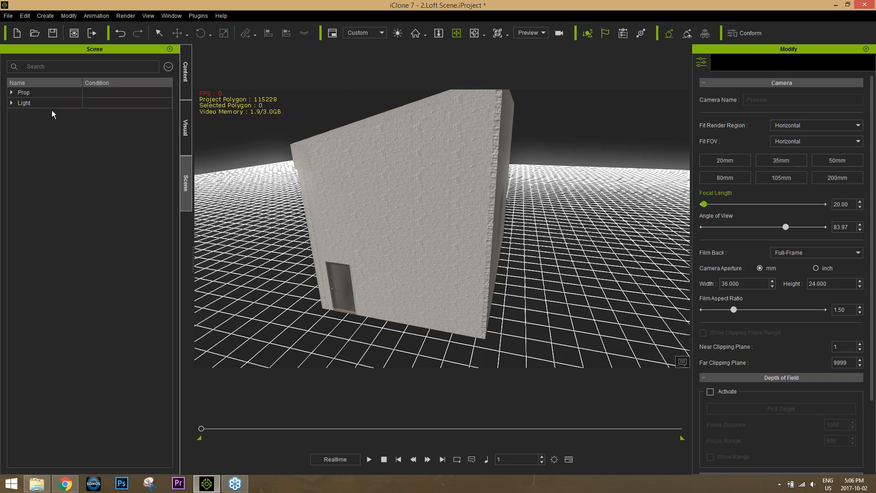
- Delete Dir. Light_01, Dir. Light_02 and the three fill lights, keeping only the Key light and GIAnchor
{"action": "left_click_drag", "start_coordinate": [445, 284], "coordinate": [408, 101]}
{"action": "left_click_drag", "start_coordinate": [460, 339], "coordinate": [517, 179]}
{"action": "left_click_drag", "start_coordinate": [470, 323], "coordinate": [475, 286]}
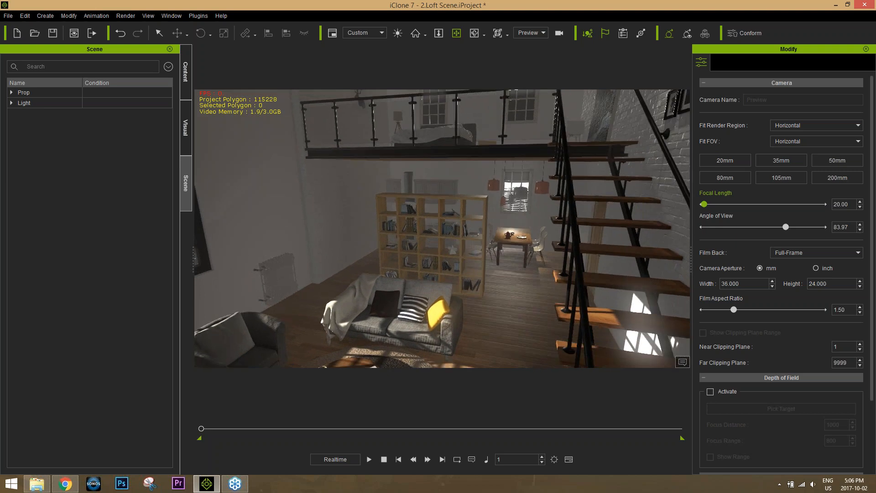
{"action": "double_click", "coordinate": [20, 103]}
{"action": "left_click", "coordinate": [70, 125]}
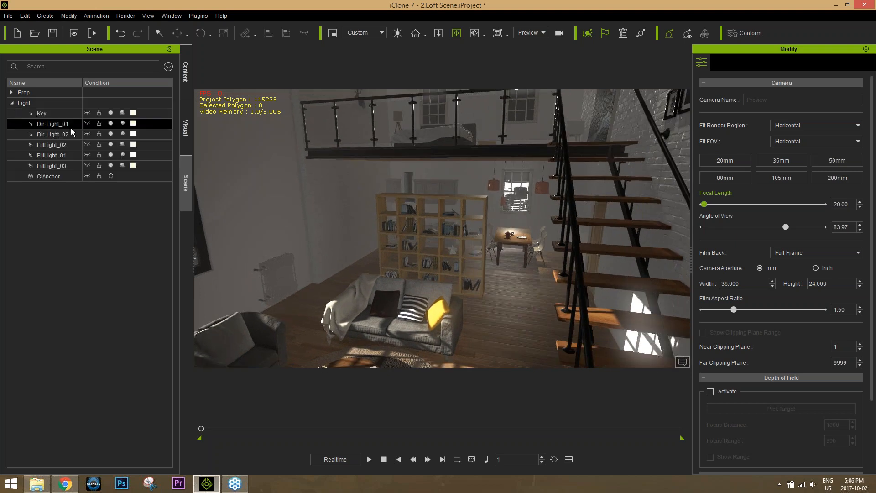
{"action": "left_click", "coordinate": [51, 131]}
{"action": "left_click", "coordinate": [53, 127]}
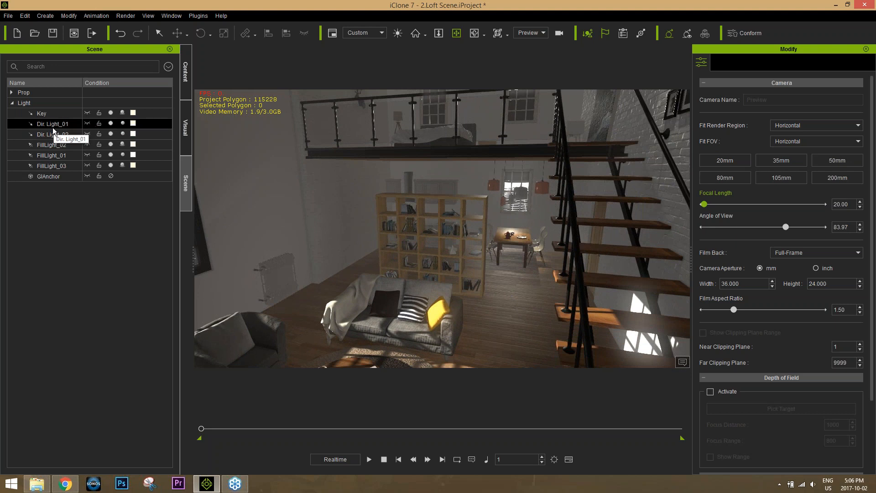
{"action": "left_click", "coordinate": [51, 176]}
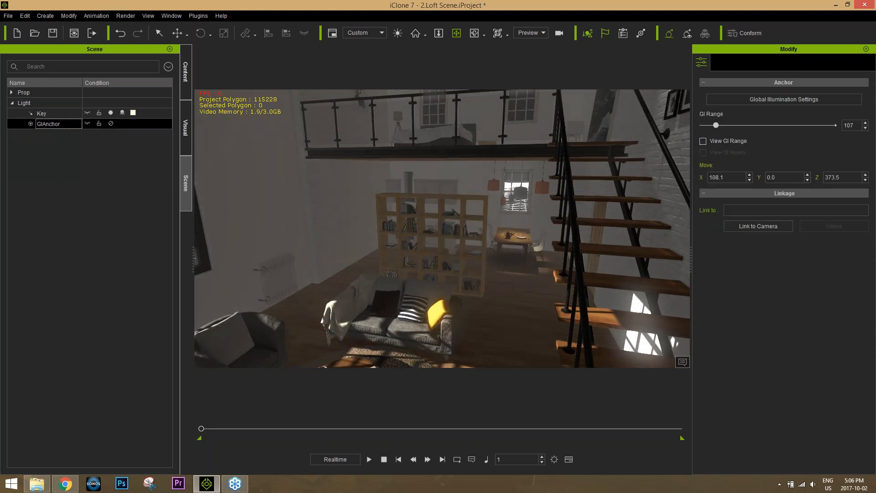
{"action": "left_click", "coordinate": [49, 114]}
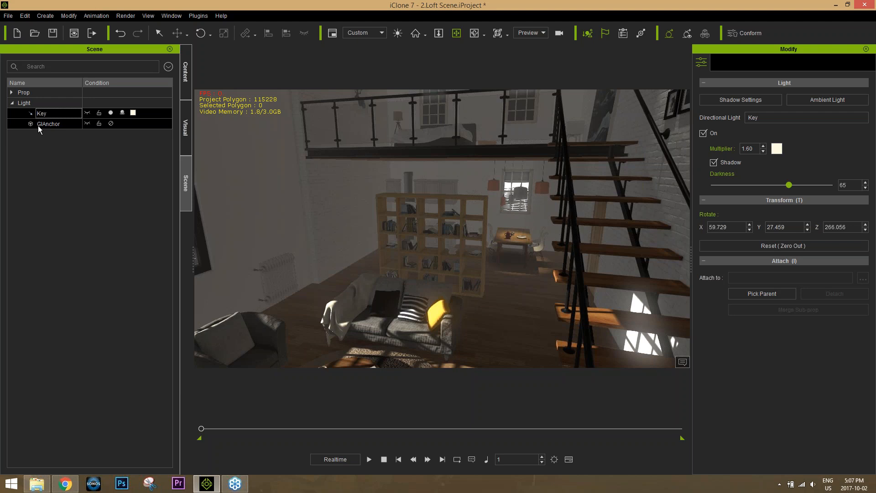
- Turn off ambient occlusion, and switch the fog off and back on to compare its effect on the room
{"action": "left_click", "coordinate": [186, 128]}
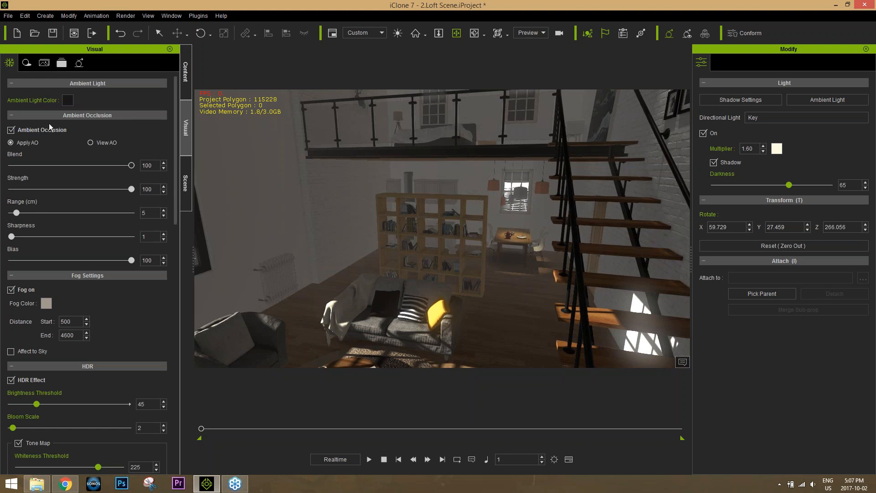
{"action": "left_click", "coordinate": [35, 130]}
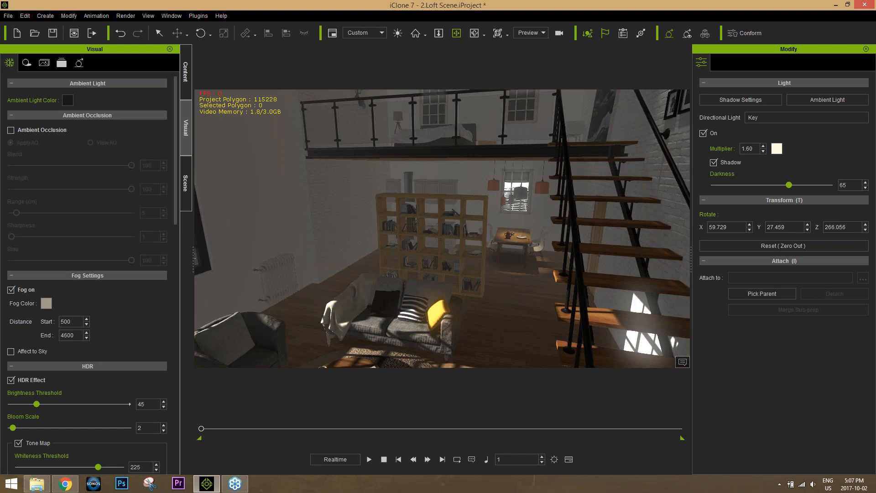
{"action": "left_click", "coordinate": [10, 289]}
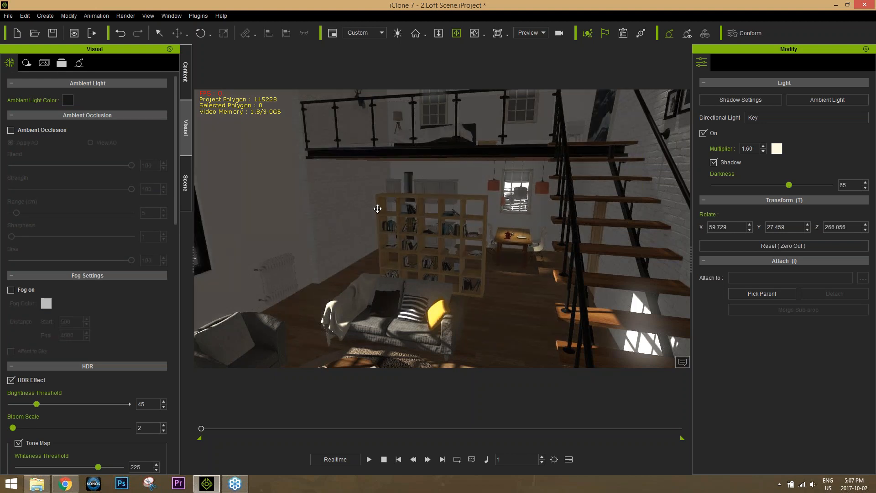
{"action": "scroll", "coordinate": [145, 318], "scroll_direction": "down", "scroll_amount": 2}
{"action": "scroll", "coordinate": [146, 318], "scroll_direction": "down", "scroll_amount": 2}
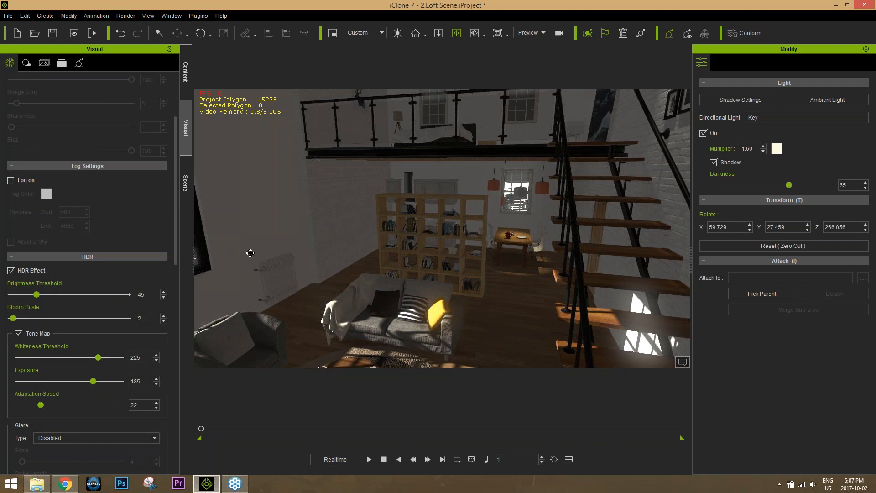
{"action": "left_click", "coordinate": [10, 180]}
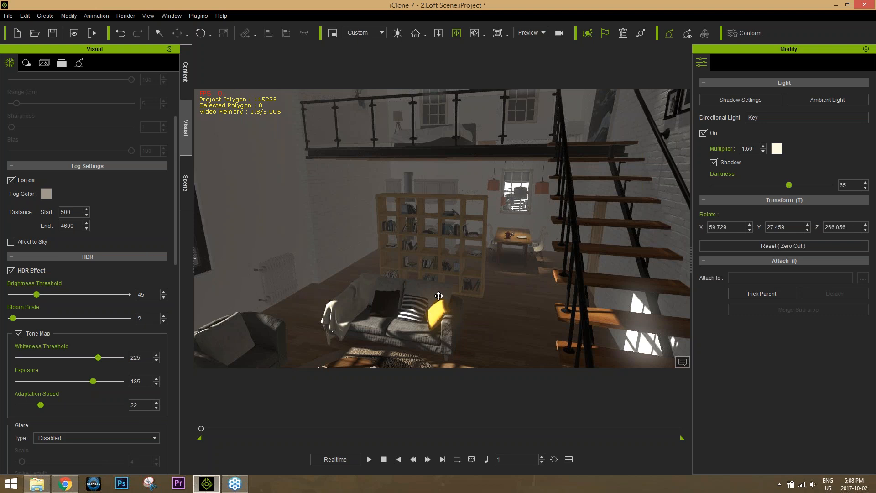
- Toggle the HDR effect to compare its influence on the room, and leave it turned off
{"action": "left_click", "coordinate": [11, 271]}
{"action": "left_click", "coordinate": [10, 271]}
{"action": "left_click", "coordinate": [11, 271]}
{"action": "left_click", "coordinate": [11, 271]}
{"action": "mouse_move", "coordinate": [13, 319]}
{"action": "left_mouse_down"}
{"action": "mouse_move", "coordinate": [32, 319]}
{"action": "mouse_move", "coordinate": [16, 320]}
{"action": "left_mouse_up"}
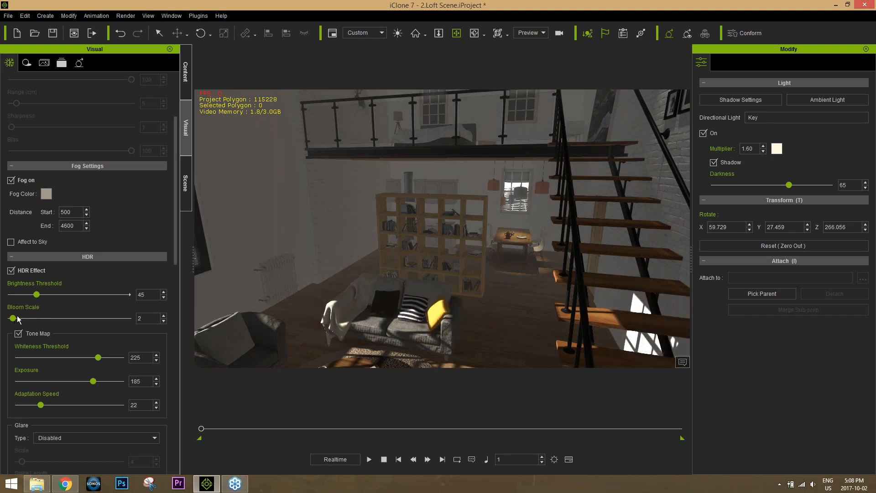
{"action": "left_click", "coordinate": [11, 272]}
- Compare the room with image-based lighting off and on, and leave both the IBL and the fog turned off
{"action": "scroll", "coordinate": [146, 225], "scroll_direction": "down", "scroll_amount": 6}
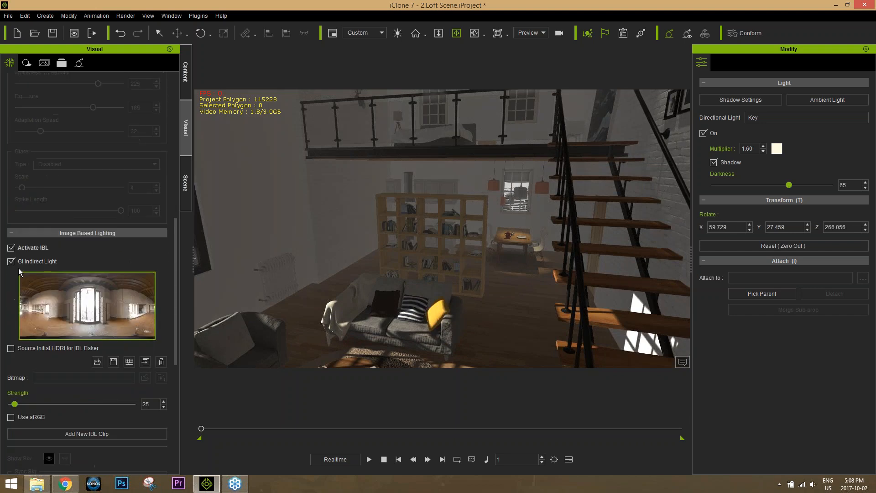
{"action": "left_click", "coordinate": [11, 249]}
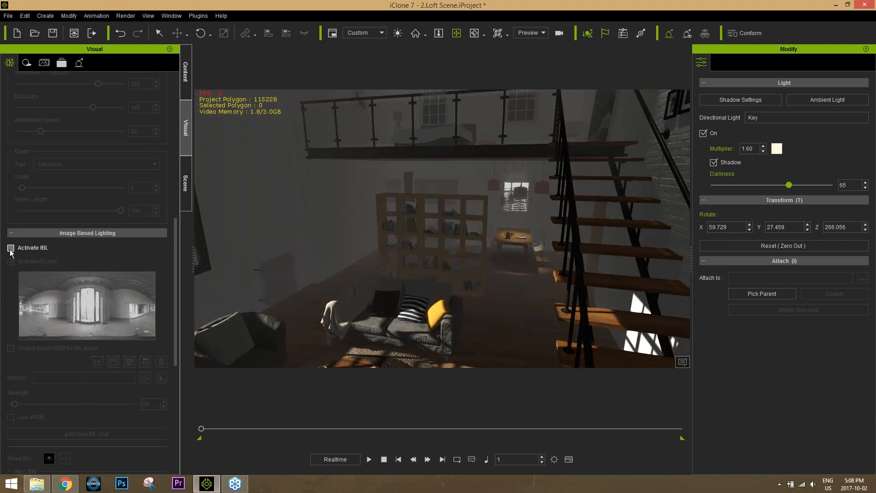
{"action": "left_click", "coordinate": [11, 248]}
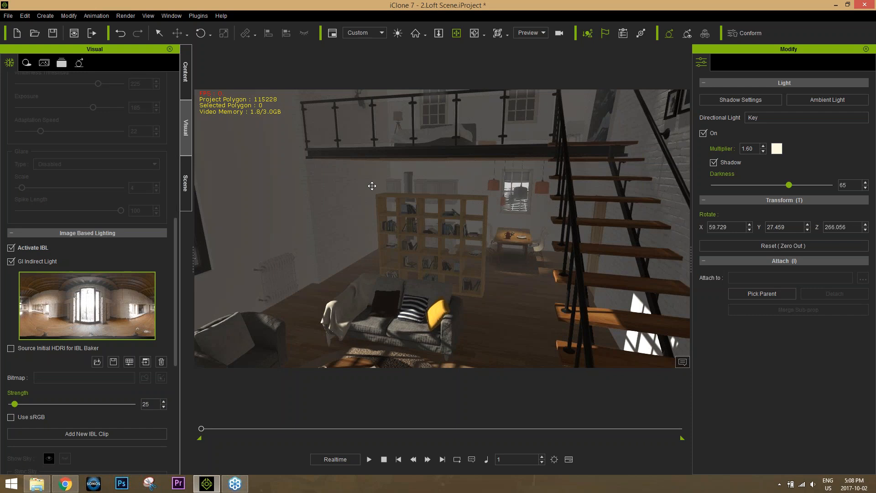
{"action": "left_click", "coordinate": [11, 248]}
{"action": "scroll", "coordinate": [33, 231], "scroll_direction": "up", "scroll_amount": 3}
{"action": "scroll", "coordinate": [33, 231], "scroll_direction": "up", "scroll_amount": 5}
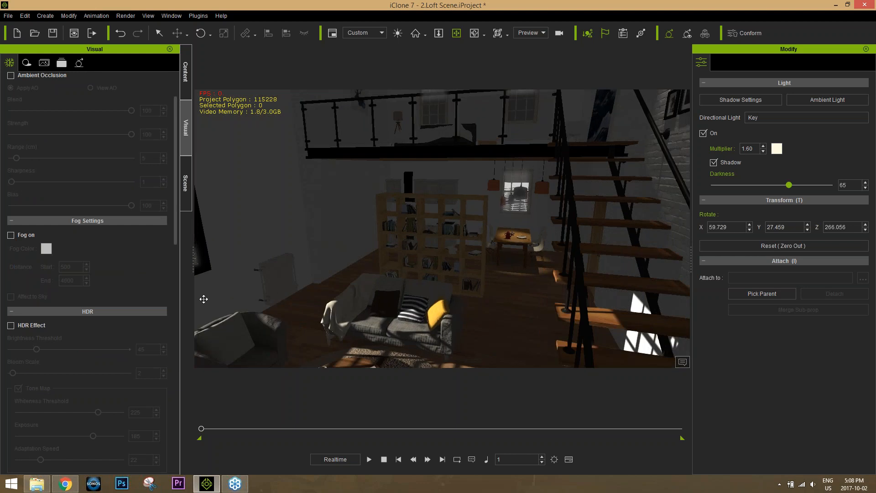
{"action": "scroll", "coordinate": [100, 270], "scroll_direction": "down", "scroll_amount": 10}
{"action": "scroll", "coordinate": [100, 270], "scroll_direction": "up", "scroll_amount": 5}
- Compare the room without and with the Key light, and turn off global illumination and the Key light
{"action": "left_click", "coordinate": [187, 180]}
{"action": "left_click", "coordinate": [110, 113]}
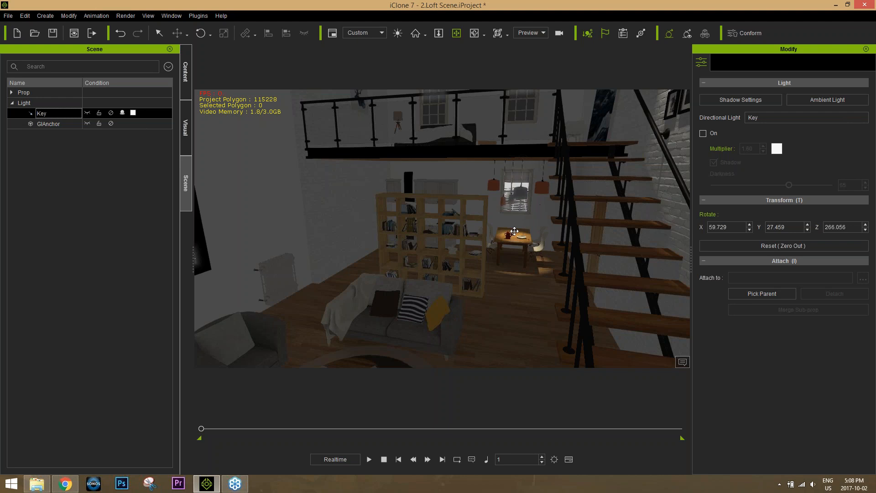
{"action": "left_click", "coordinate": [110, 113]}
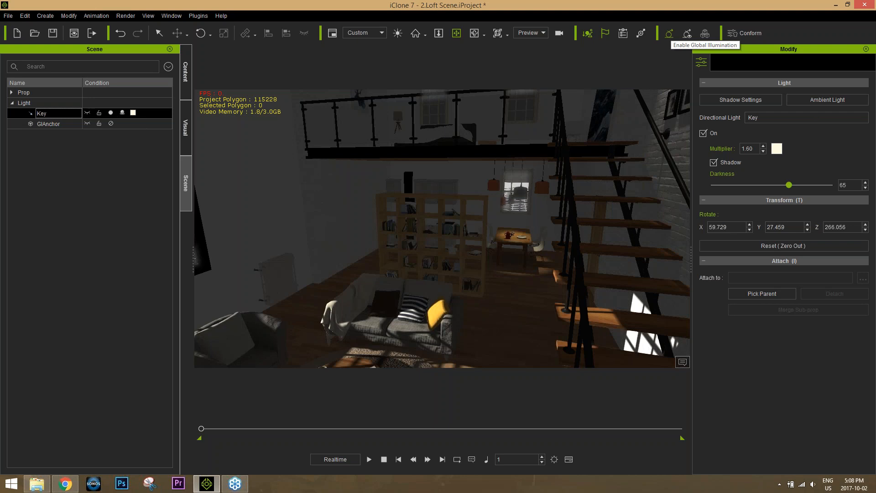
{"action": "left_click", "coordinate": [670, 34]}
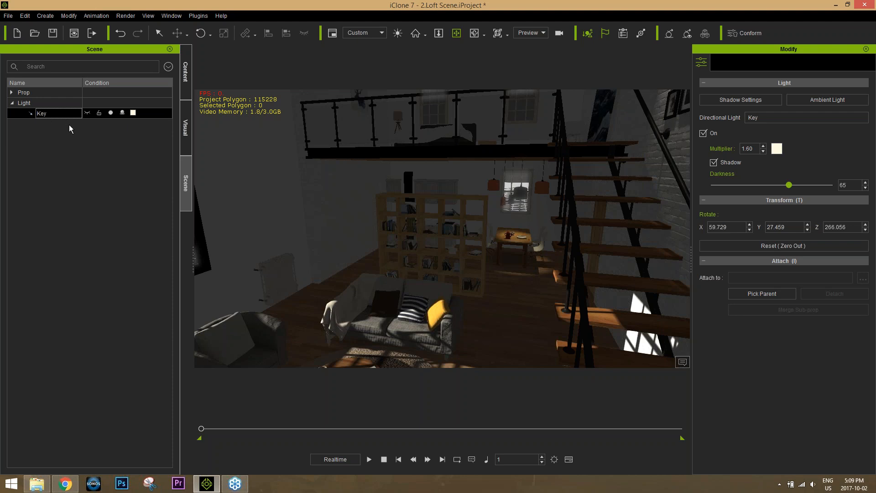
{"action": "left_click", "coordinate": [111, 114]}
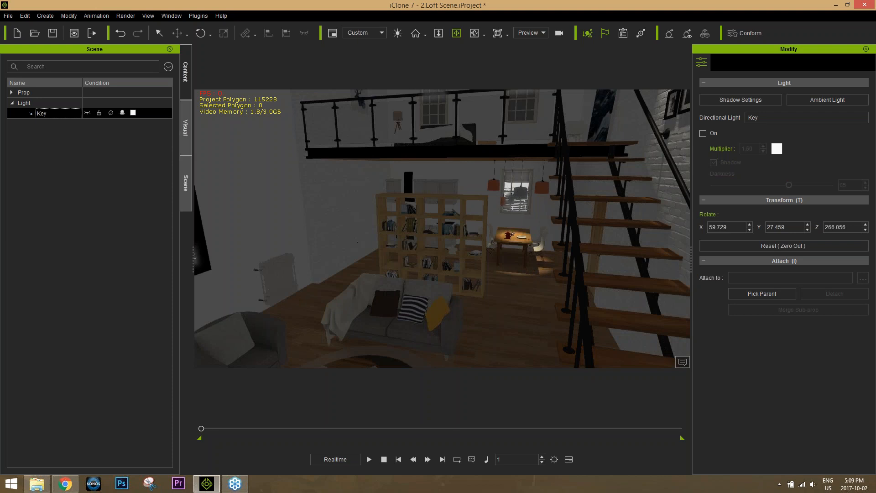
- Check the shadow and global illumination settings, and try black as the ambient light color before restoring the previous dark grey
{"action": "left_click", "coordinate": [186, 128]}
{"action": "left_click", "coordinate": [26, 64]}
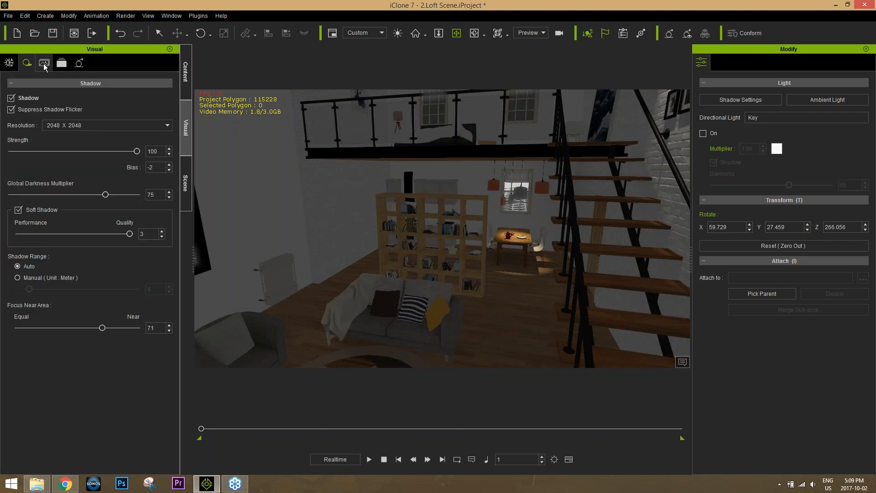
{"action": "left_click", "coordinate": [79, 63]}
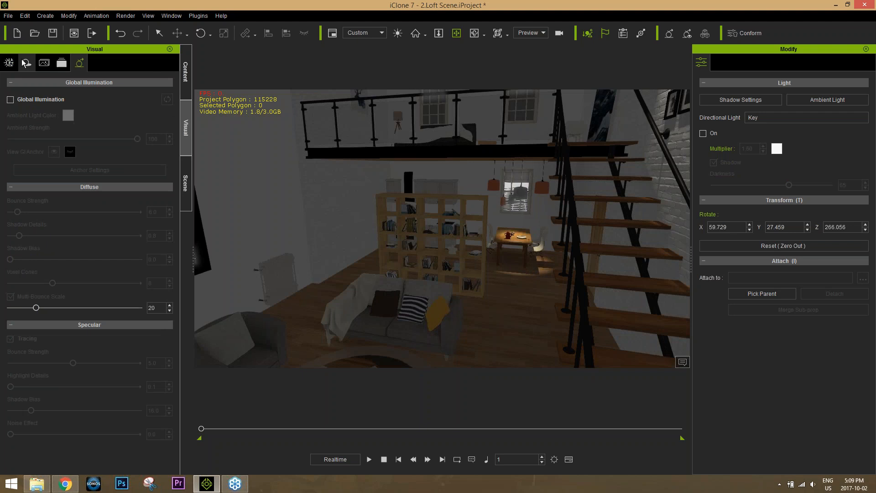
{"action": "left_click", "coordinate": [9, 62]}
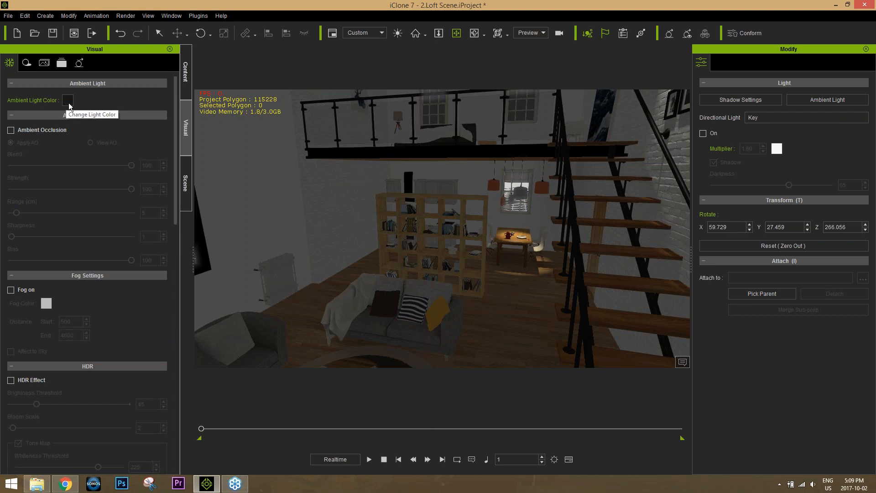
{"action": "left_click", "coordinate": [68, 101]}
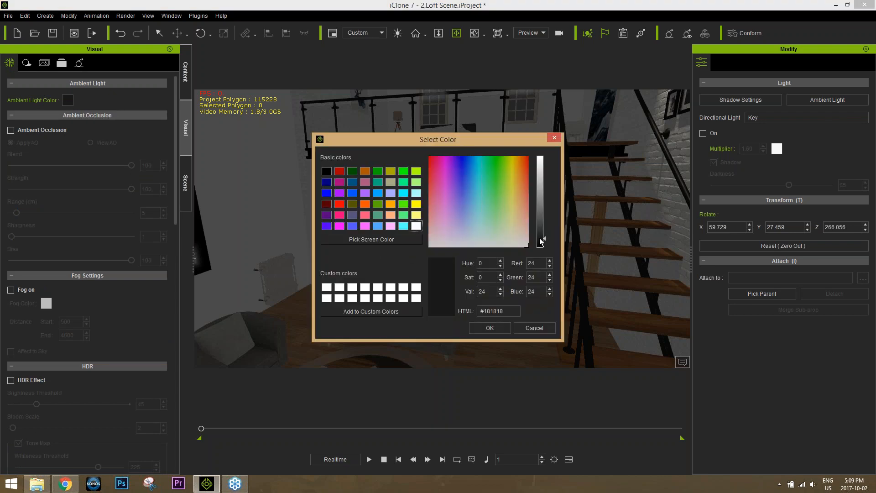
{"action": "left_click", "coordinate": [500, 324]}
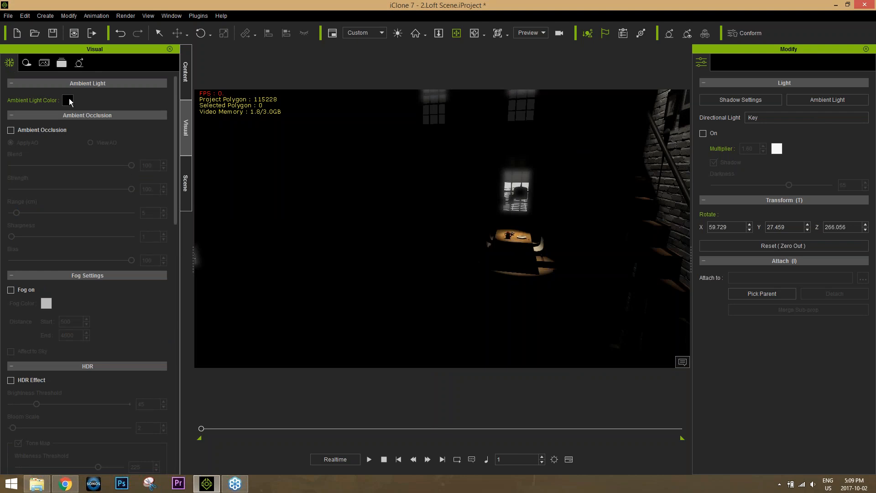
{"action": "left_click", "coordinate": [69, 100]}
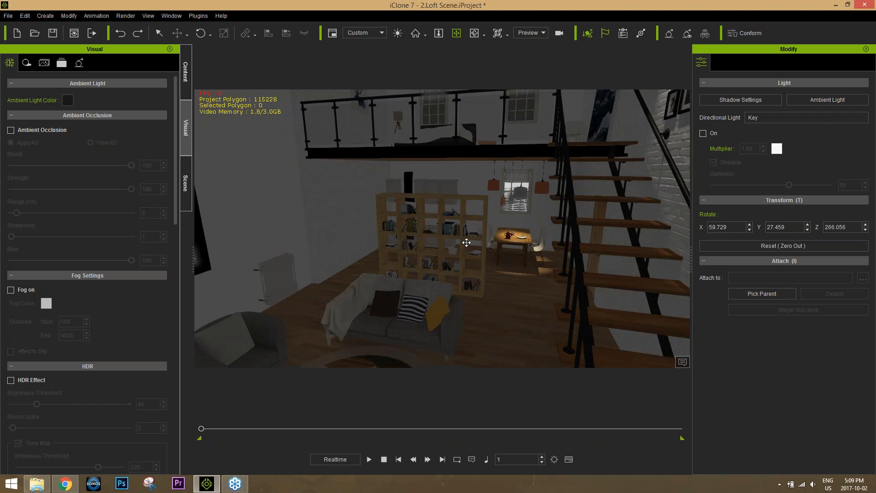
- Frame the dining table and pendant lamps, select the Scene prop and list the sub-props it contains
{"action": "left_click_drag", "start_coordinate": [491, 241], "coordinate": [461, 260], "text": "alt"}
{"action": "scroll", "coordinate": [413, 188], "scroll_direction": "up", "scroll_amount": 5}
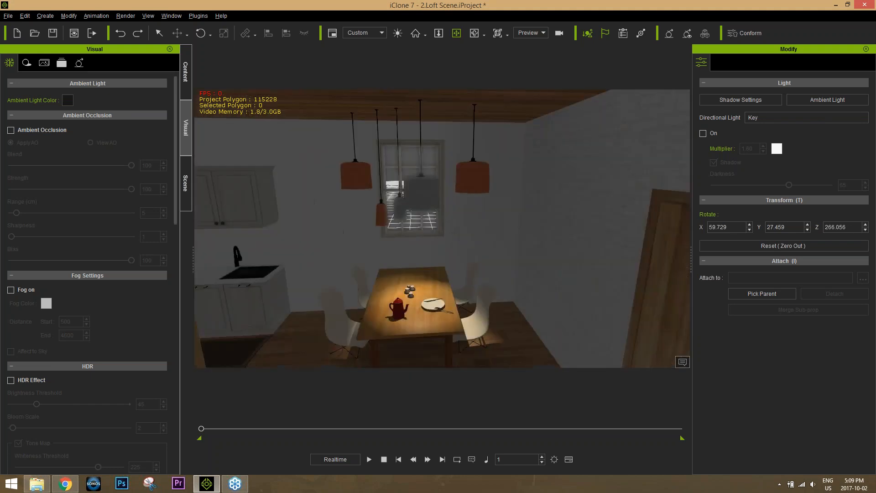
{"action": "right_click_drag", "start_coordinate": [406, 199], "coordinate": [413, 188], "text": "alt"}
{"action": "left_click", "coordinate": [419, 190]}
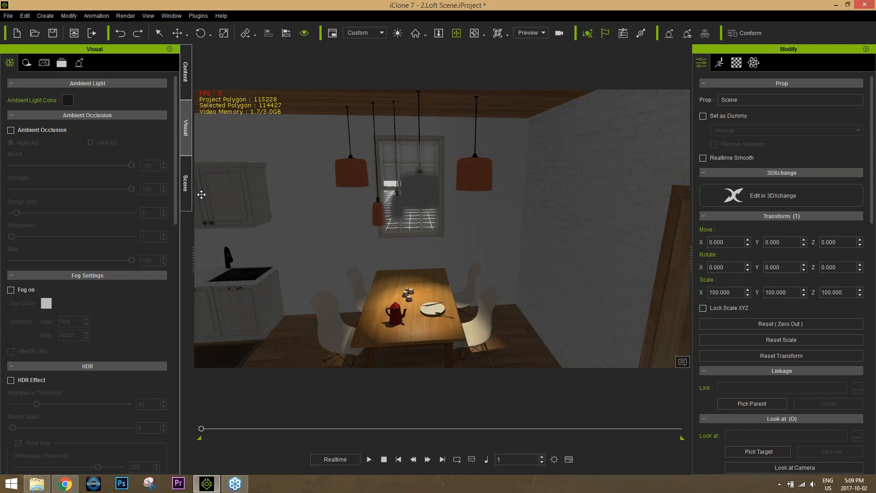
{"action": "left_click", "coordinate": [186, 183]}
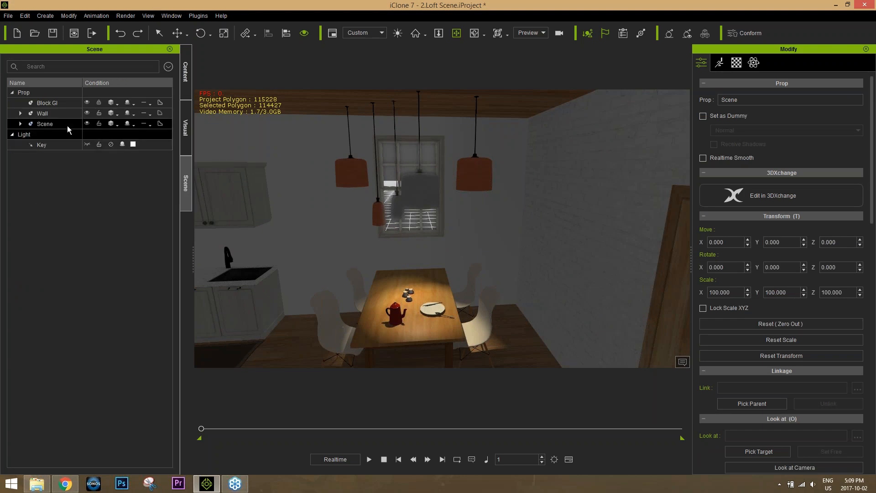
{"action": "left_click", "coordinate": [21, 125]}
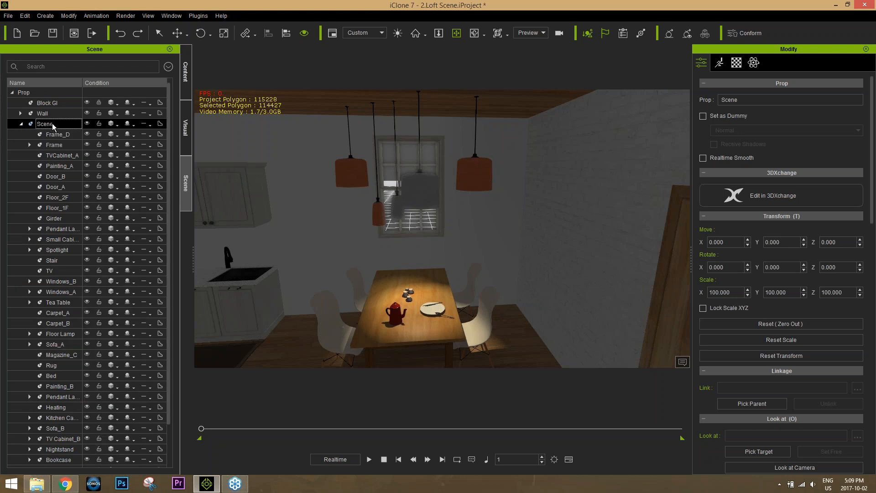
- Toggle the visibility of the Scene and Wall props to see what each contributes, and show both again, framing the dining area
{"action": "left_click", "coordinate": [86, 123]}
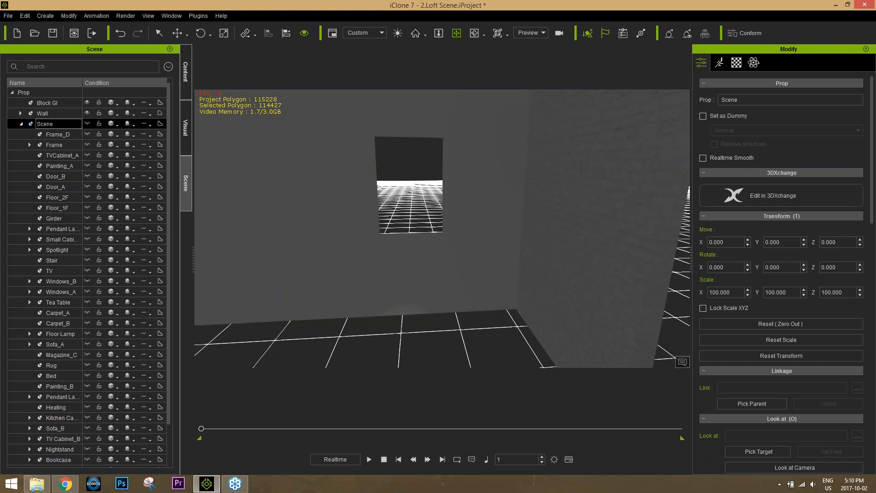
{"action": "left_click", "coordinate": [87, 123]}
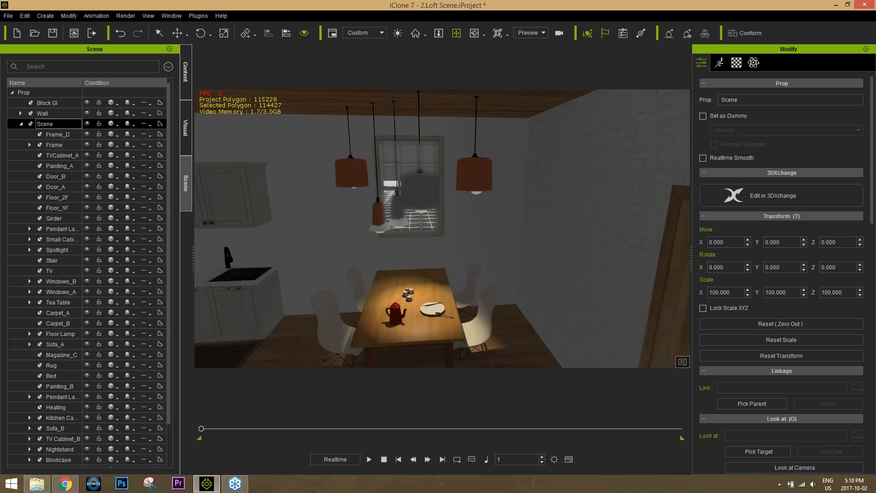
{"action": "left_click", "coordinate": [87, 123]}
{"action": "scroll", "coordinate": [358, 290], "scroll_direction": "down", "scroll_amount": 5}
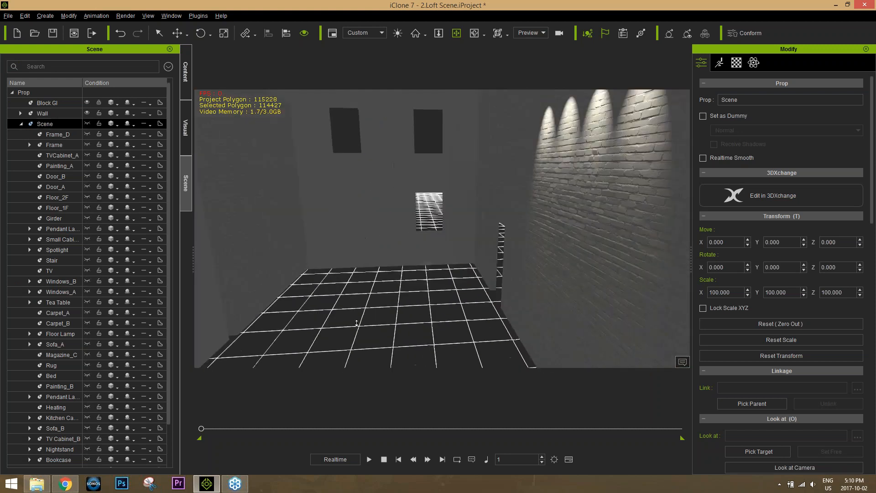
{"action": "left_click", "coordinate": [87, 112]}
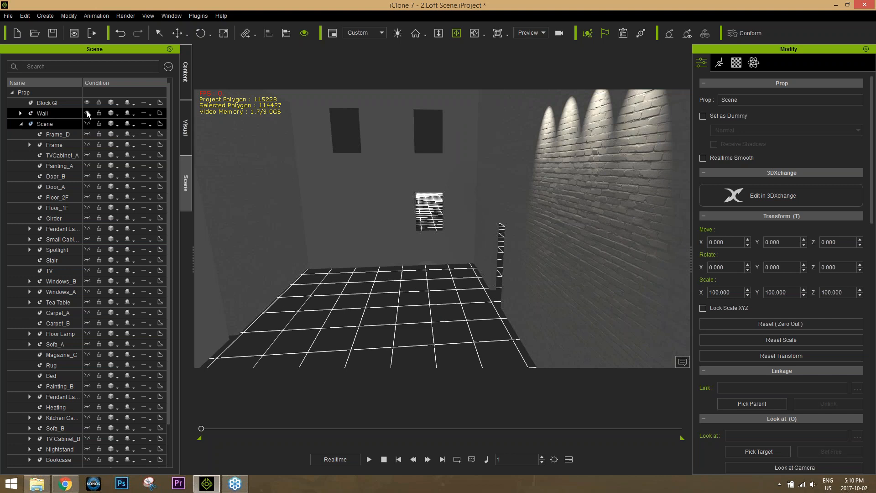
{"action": "left_click", "coordinate": [87, 113]}
{"action": "left_click", "coordinate": [87, 124]}
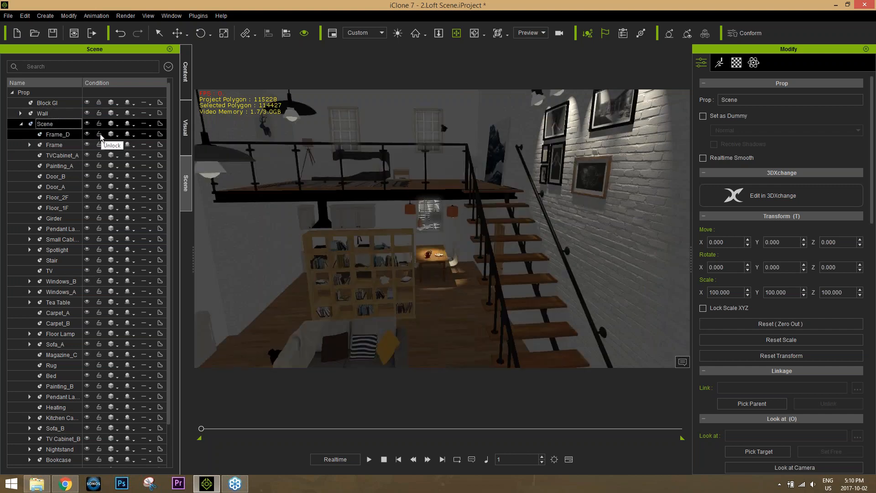
{"action": "right_click_drag", "start_coordinate": [410, 300], "coordinate": [415, 120], "text": "alt"}
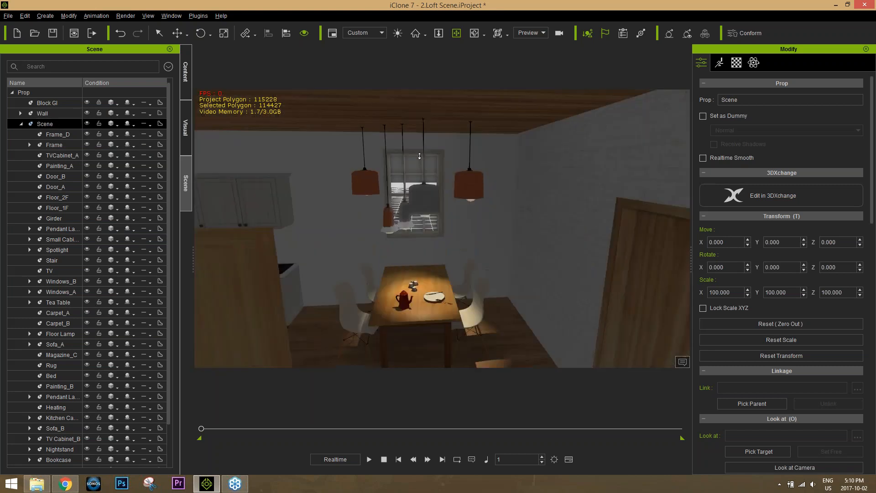
- Select the pendant lamp prop above the dining table in the view and list its linked spotlights with fully readable names
{"action": "left_click", "coordinate": [22, 123]}
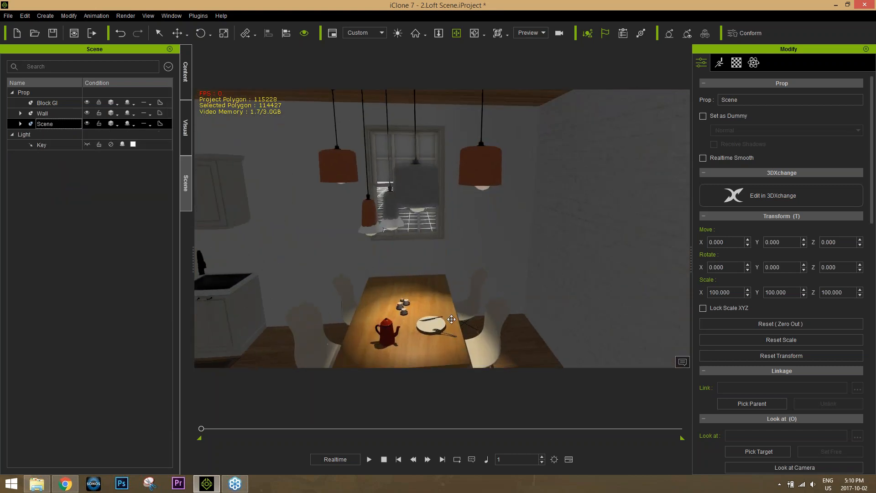
{"action": "left_click", "coordinate": [322, 157]}
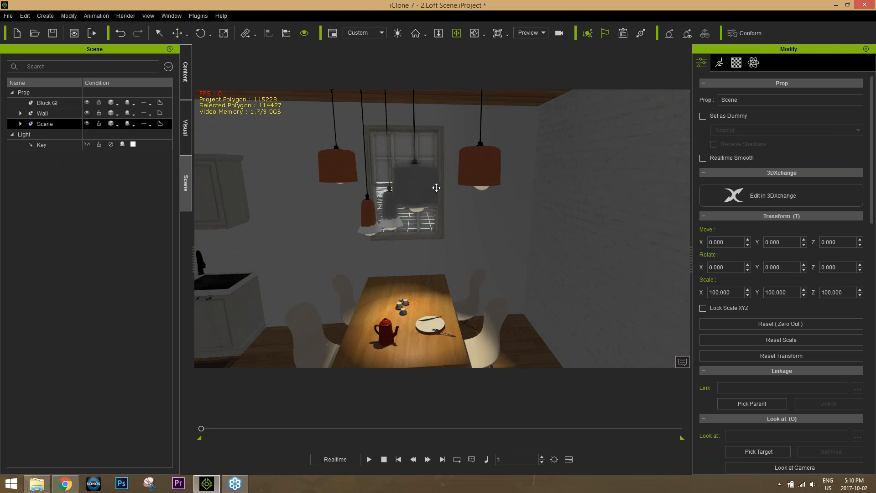
{"action": "key", "text": "q"}
{"action": "left_click", "coordinate": [413, 191]}
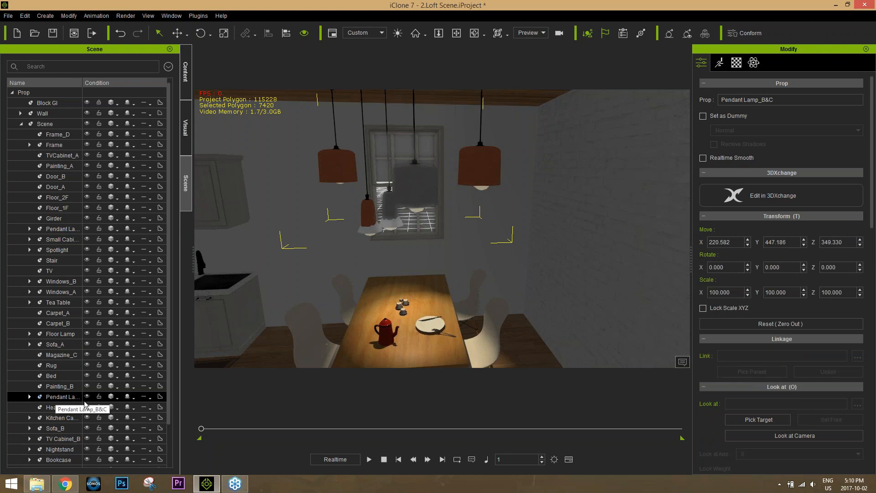
{"action": "left_click", "coordinate": [29, 397]}
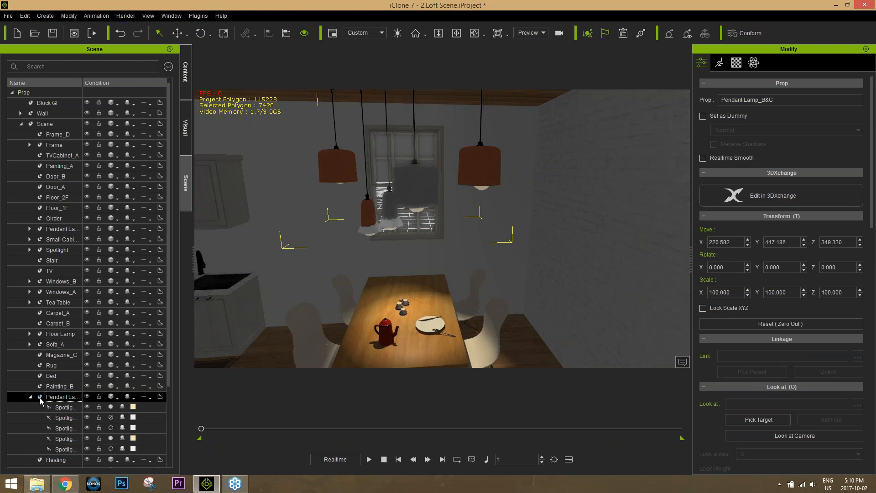
{"action": "left_click_drag", "start_coordinate": [81, 85], "coordinate": [90, 84]}
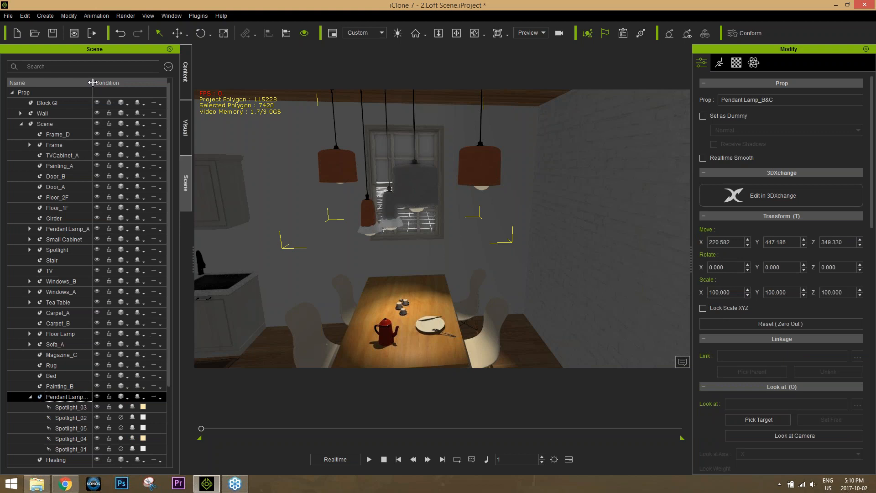
{"action": "scroll", "coordinate": [115, 271], "scroll_direction": "down", "scroll_amount": 3}
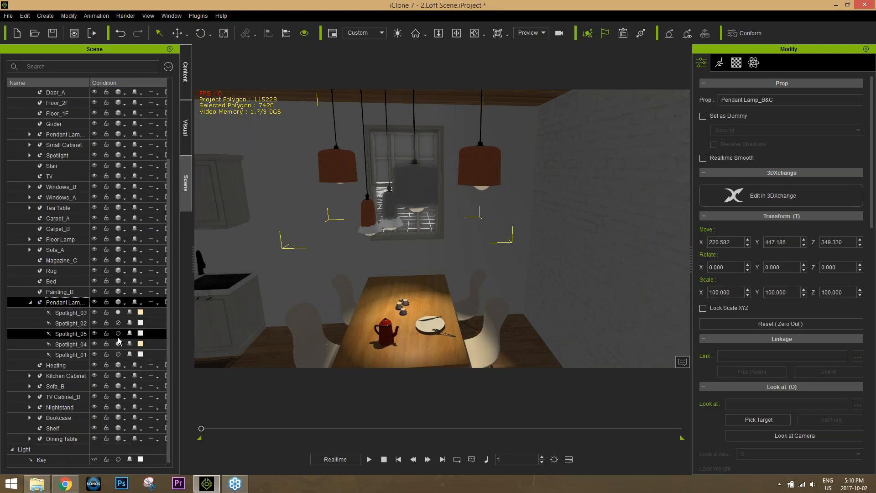
- Set the multiplier of the pendant lamp's Spotlight_03 to 2, and turn off Spotlight_03 and Spotlight_04
{"action": "left_click", "coordinate": [81, 313]}
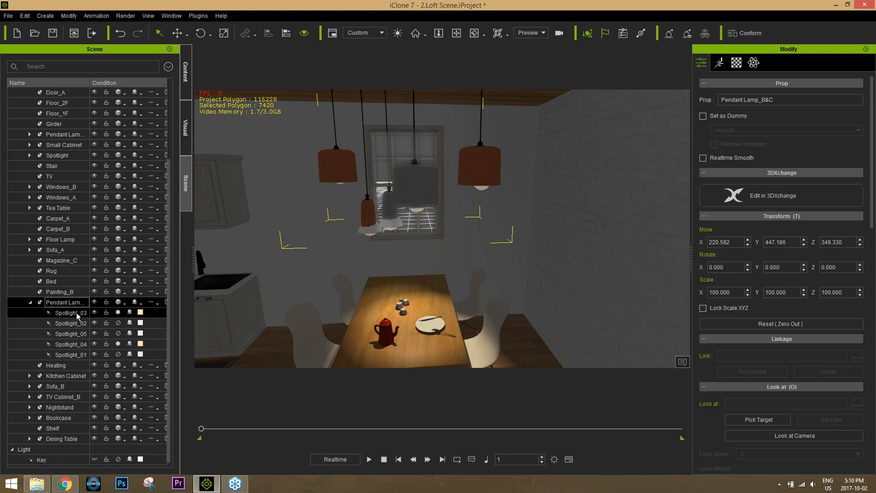
{"action": "left_click", "coordinate": [72, 324], "text": "ctrl"}
{"action": "left_click", "coordinate": [72, 324]}
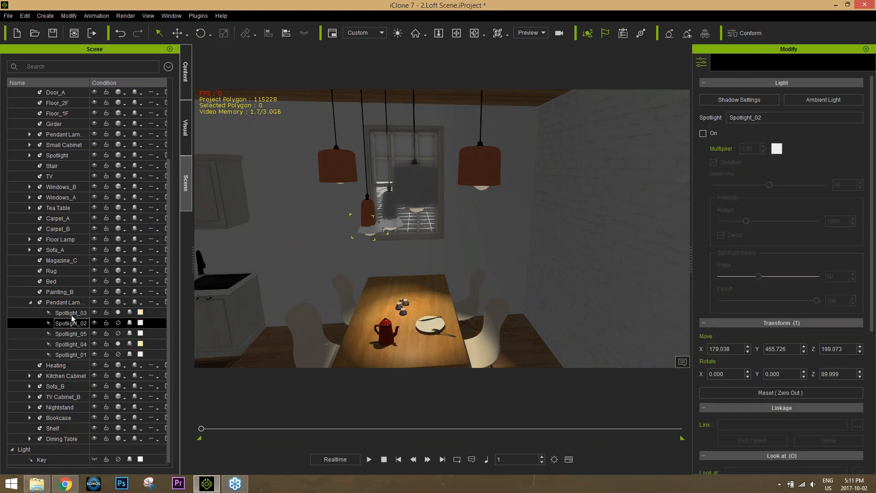
{"action": "left_click", "coordinate": [72, 315]}
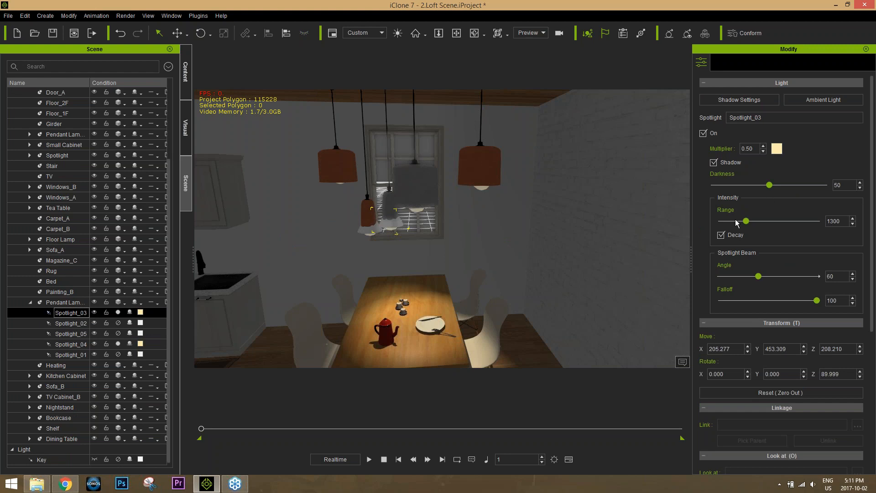
{"action": "double_click", "coordinate": [747, 148]}
{"action": "type", "text": "2"}
{"action": "key", "text": "Return"}
{"action": "left_click", "coordinate": [118, 312]}
{"action": "left_click", "coordinate": [119, 344]}
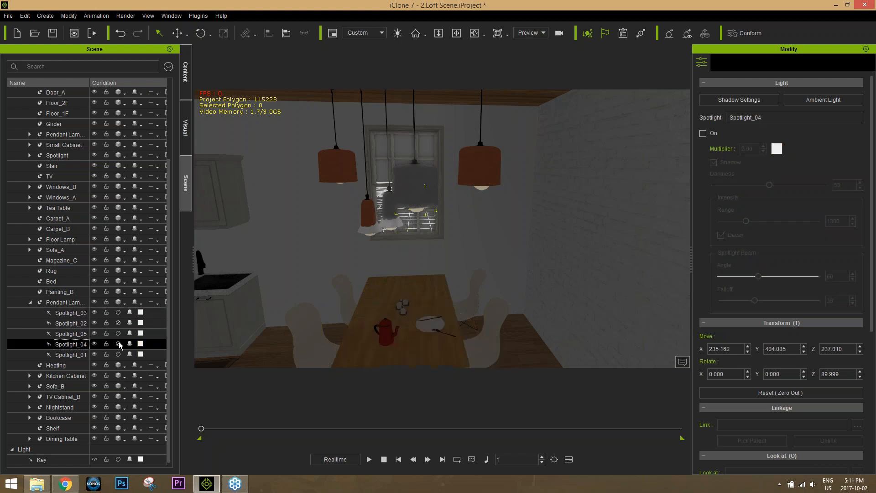
- Find the track lights above the wall pictures and turn off their four spotlights, Spotlight_01 to Spotlight_04
{"action": "right_click_drag", "start_coordinate": [436, 151], "coordinate": [264, 121], "text": "alt"}
{"action": "left_click_drag", "start_coordinate": [264, 121], "coordinate": [496, 250], "text": "alt"}
{"action": "left_click", "coordinate": [443, 177]}
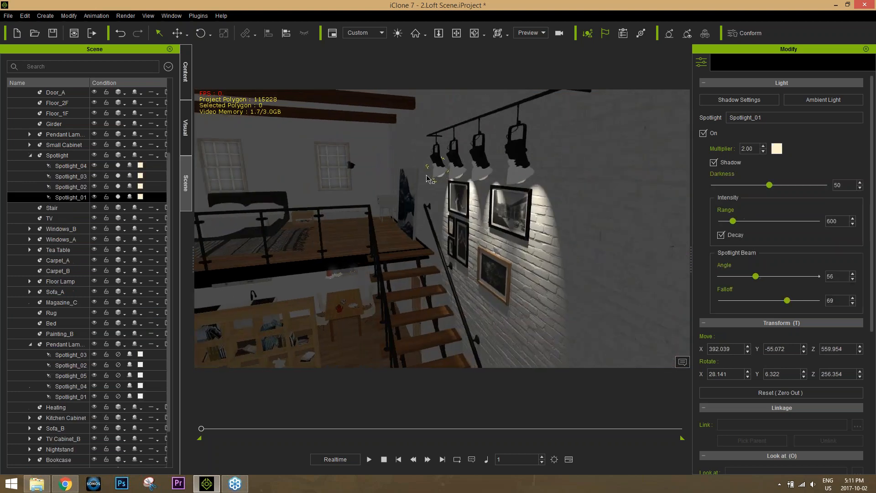
{"action": "left_click", "coordinate": [118, 197]}
{"action": "left_click", "coordinate": [119, 187]}
{"action": "left_click", "coordinate": [118, 176]}
{"action": "left_click", "coordinate": [118, 166]}
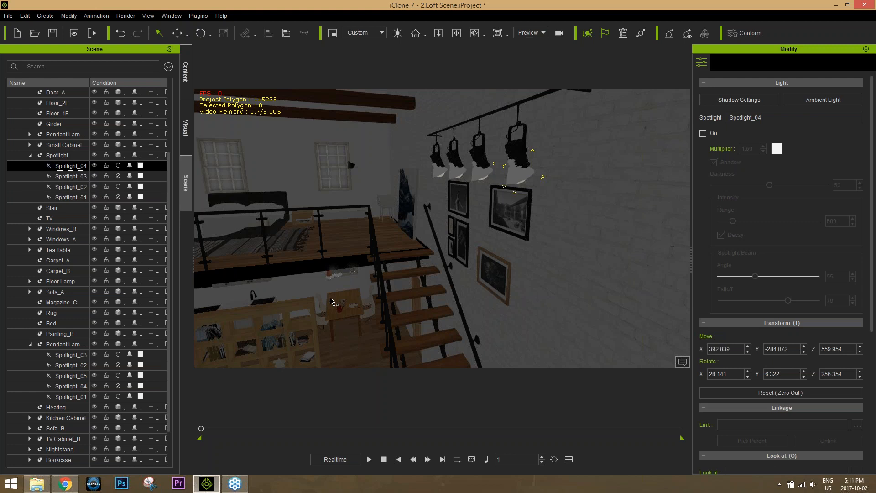
- Frame the bookcase and stairs below the loft and turn on the auxiliary light
{"action": "middle_click_drag", "start_coordinate": [301, 283], "coordinate": [375, 172]}
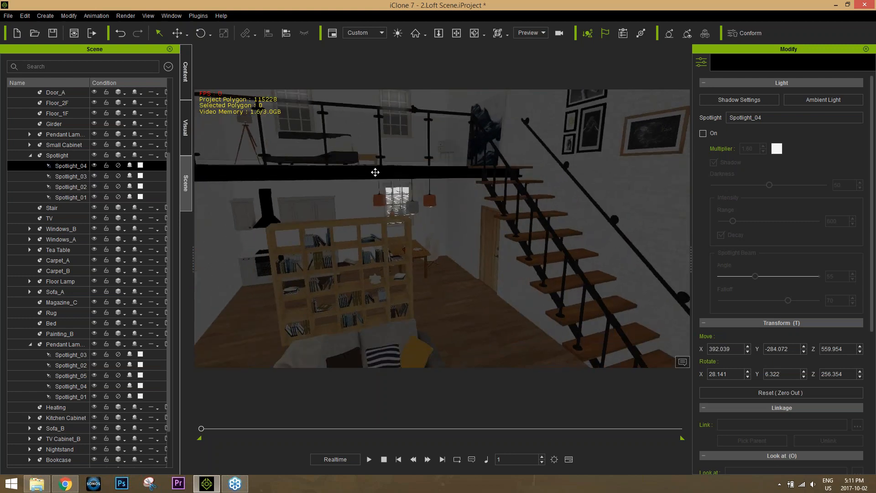
{"action": "left_click", "coordinate": [397, 32]}
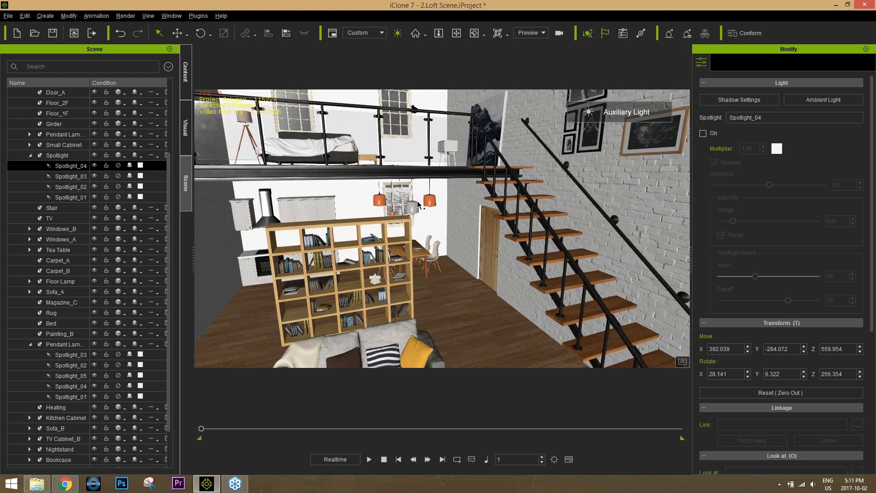
- Examine how far the view can pull back from the living room before the walls block it
{"action": "scroll", "coordinate": [377, 187], "scroll_direction": "down", "scroll_amount": 3}
{"action": "scroll", "coordinate": [402, 176], "scroll_direction": "down", "scroll_amount": 1}
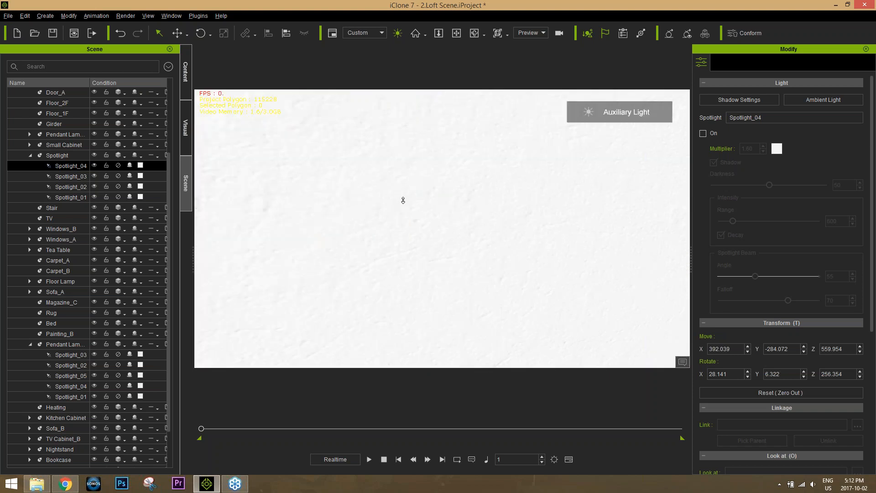
{"action": "scroll", "coordinate": [402, 178], "scroll_direction": "up", "scroll_amount": 1}
{"action": "scroll", "coordinate": [418, 181], "scroll_direction": "down", "scroll_amount": 1}
{"action": "right_click_drag", "start_coordinate": [418, 182], "coordinate": [364, 192]}
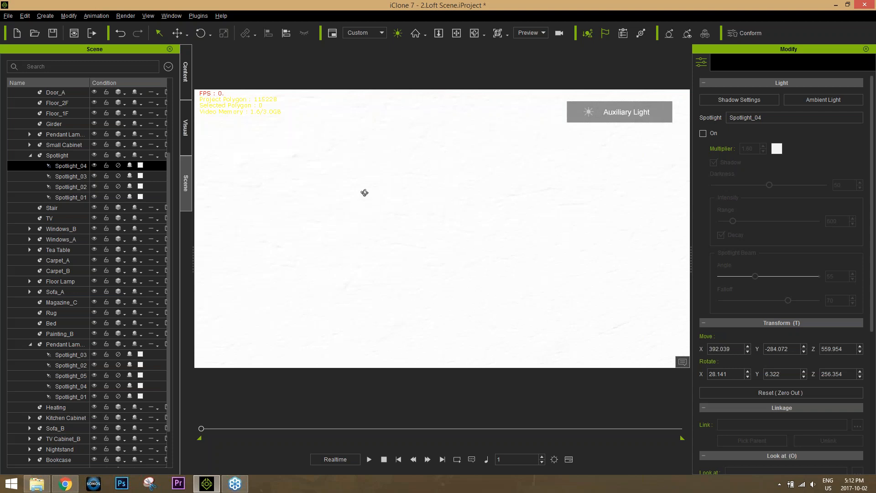
{"action": "scroll", "coordinate": [406, 197], "scroll_direction": "up", "scroll_amount": 2}
{"action": "right_click_drag", "start_coordinate": [478, 211], "coordinate": [452, 213]}
{"action": "scroll", "coordinate": [494, 220], "scroll_direction": "down", "scroll_amount": 1}
{"action": "scroll", "coordinate": [470, 215], "scroll_direction": "down", "scroll_amount": 1}
{"action": "scroll", "coordinate": [469, 215], "scroll_direction": "up", "scroll_amount": 1}
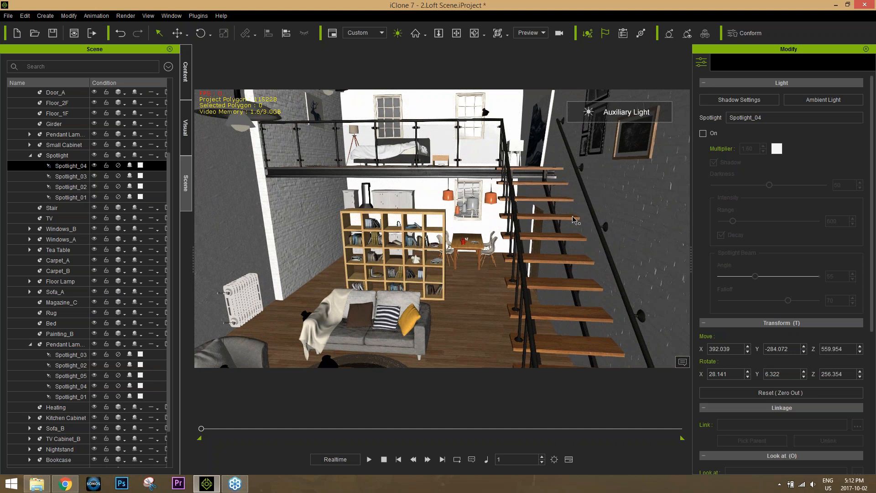
{"action": "scroll", "coordinate": [416, 237], "scroll_direction": "up", "scroll_amount": 5}
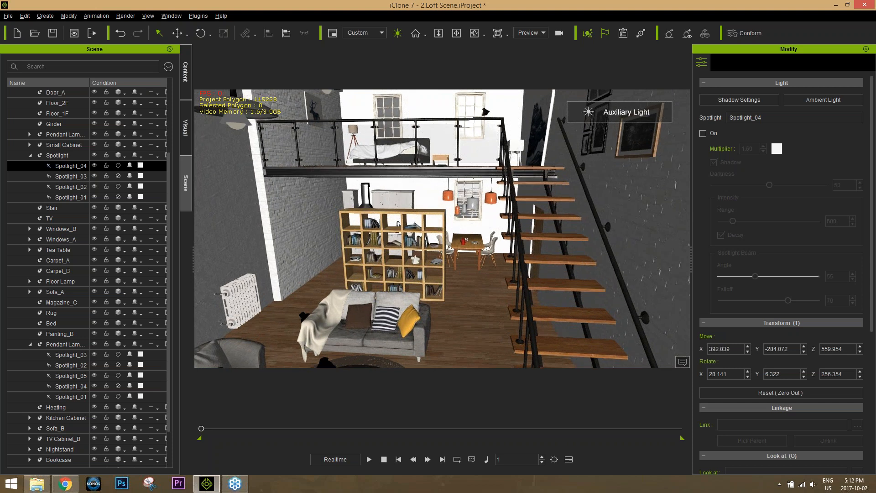
{"action": "left_click_drag", "start_coordinate": [416, 237], "coordinate": [414, 320]}
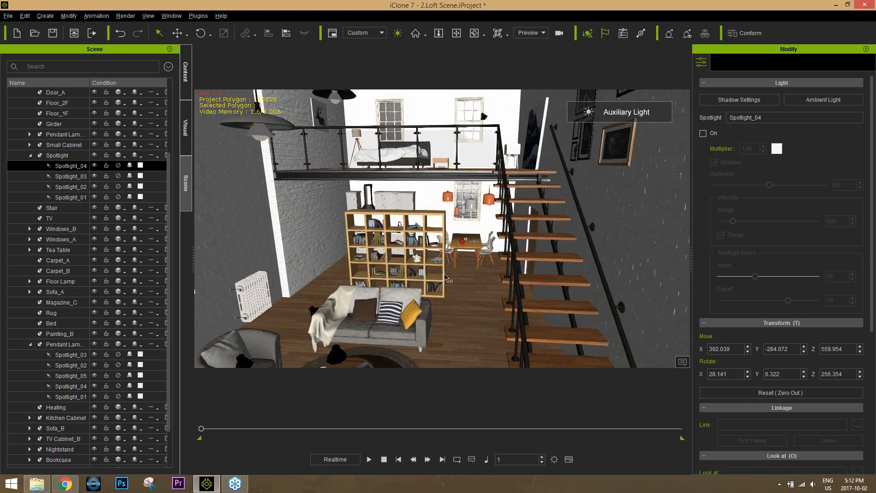
{"action": "mouse_move", "coordinate": [446, 278]}
{"action": "left_mouse_down"}
{"action": "mouse_move", "coordinate": [446, 289]}
{"action": "mouse_move", "coordinate": [443, 264]}
{"action": "left_mouse_up"}
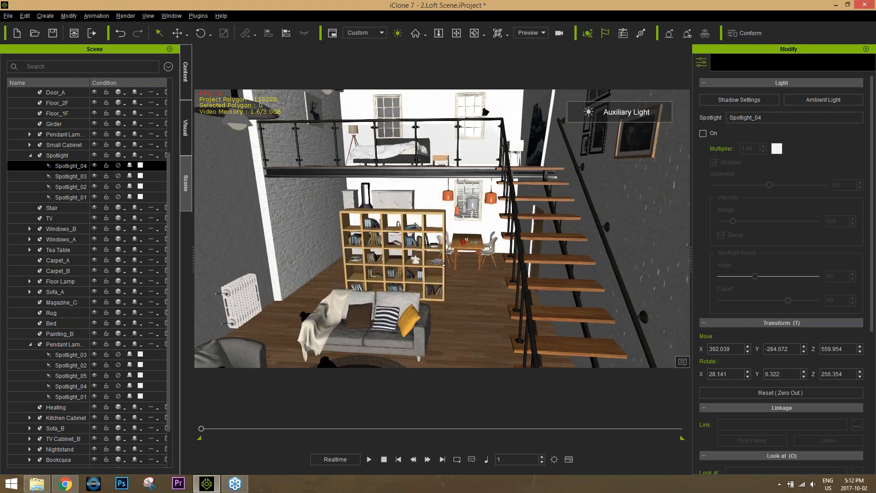
{"action": "right_click_drag", "start_coordinate": [444, 264], "coordinate": [457, 262]}
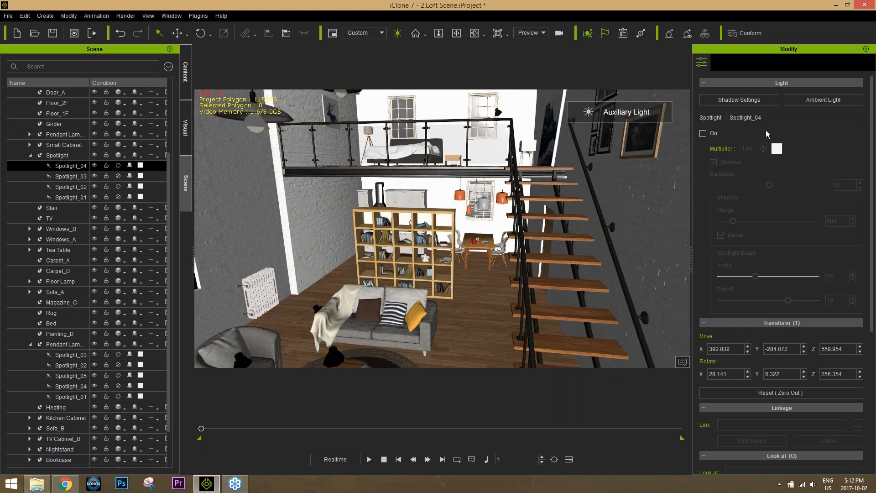
- Create a camera, try the 35mm lens, set its focal length to 20mm and reframe the living room
{"action": "left_click", "coordinate": [45, 15]}
{"action": "left_click", "coordinate": [73, 137]}
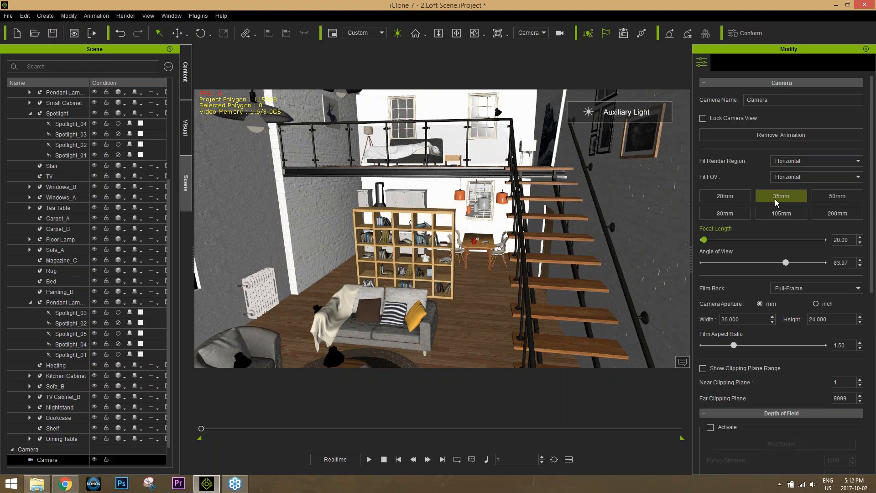
{"action": "left_click", "coordinate": [776, 196]}
{"action": "left_click", "coordinate": [736, 196]}
{"action": "right_click_drag", "start_coordinate": [460, 302], "coordinate": [433, 268], "text": "alt"}
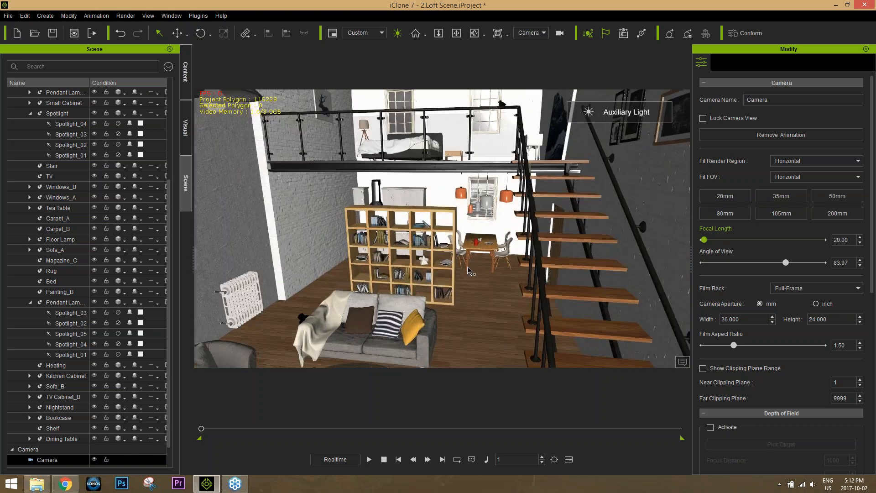
- Try the 105mm lens on the new camera while pulling back, and return it to 20mm with the living room in view
{"action": "left_click", "coordinate": [788, 212]}
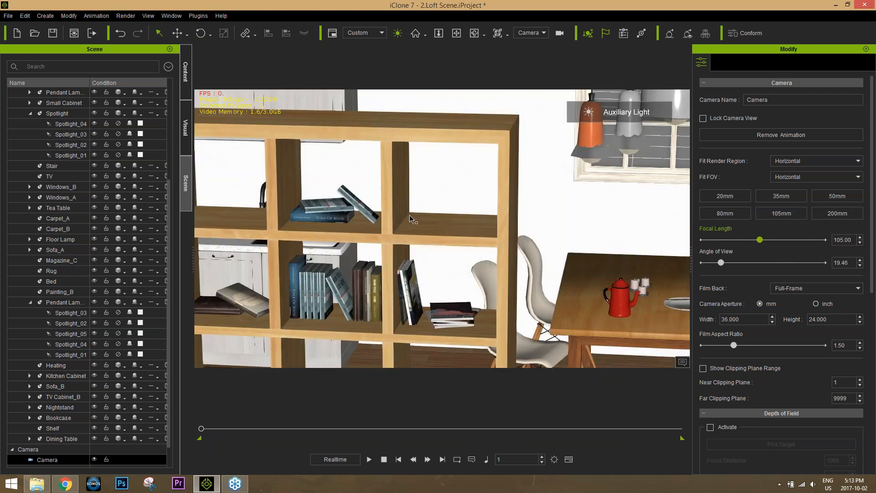
{"action": "right_click_drag", "start_coordinate": [433, 178], "coordinate": [416, 225], "text": "alt"}
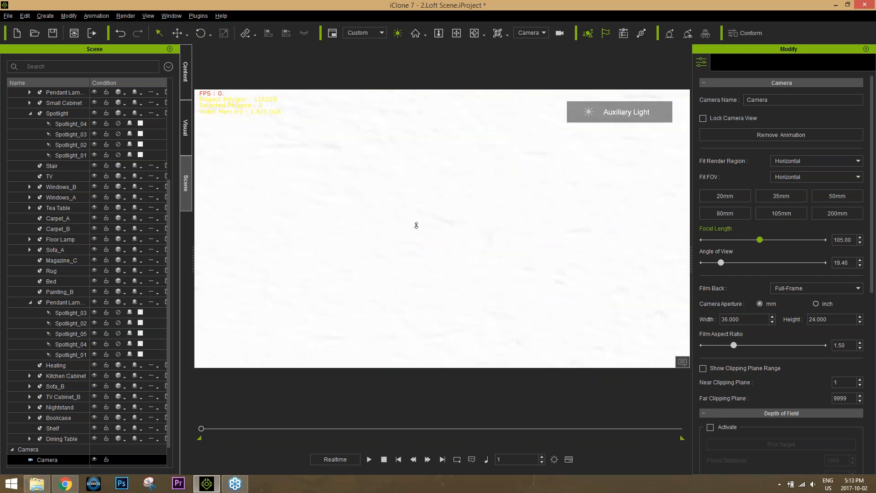
{"action": "left_click", "coordinate": [733, 197]}
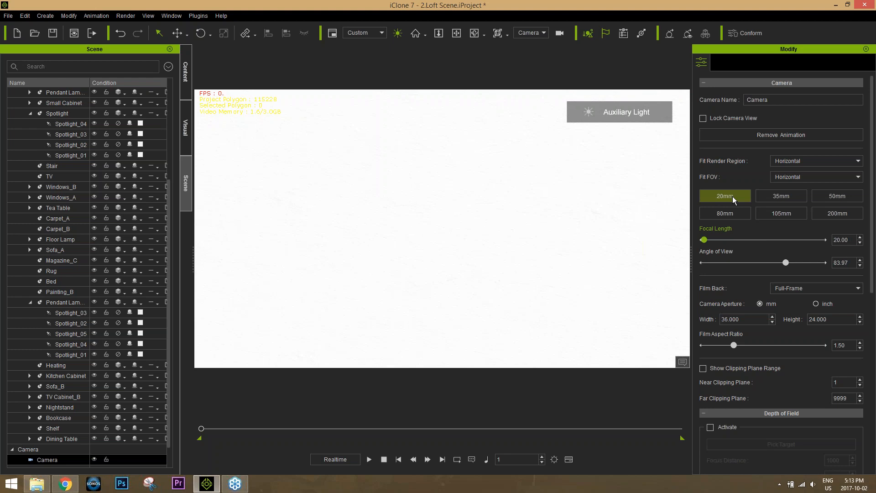
{"action": "right_click_drag", "start_coordinate": [442, 221], "coordinate": [441, 203], "text": "alt"}
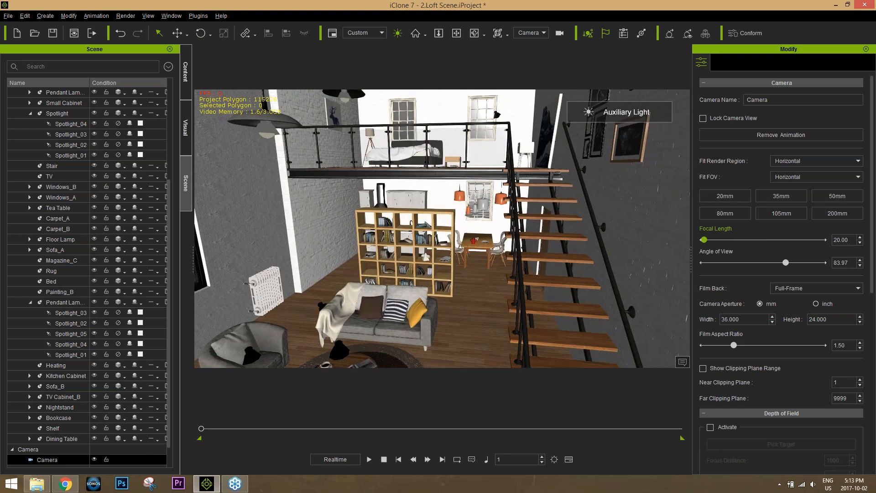
- Switch the view back to the Preview camera and delete the newly created camera
{"action": "left_click", "coordinate": [533, 33]}
{"action": "left_click", "coordinate": [532, 44]}
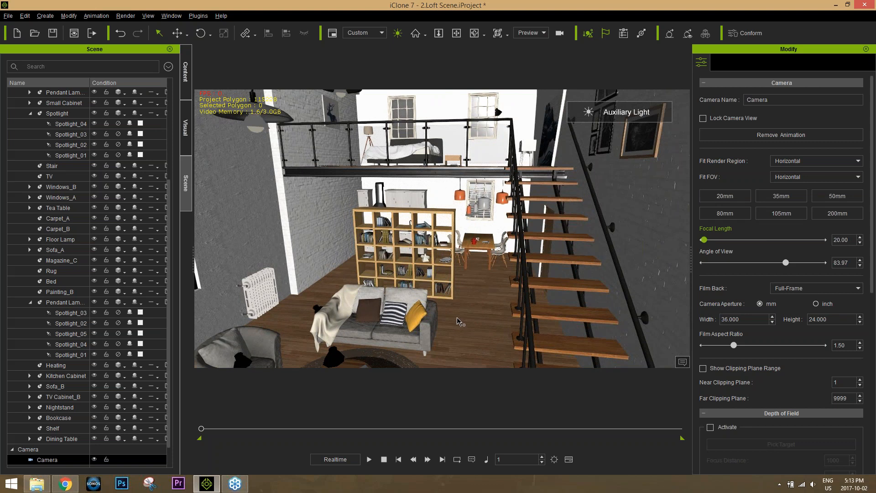
{"action": "right_click_drag", "start_coordinate": [464, 321], "coordinate": [424, 335], "text": "alt"}
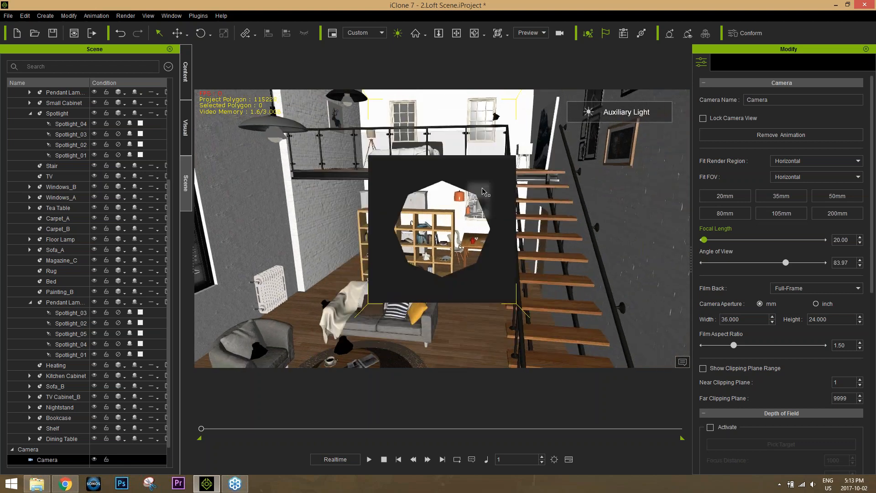
{"action": "key", "text": "Delete"}
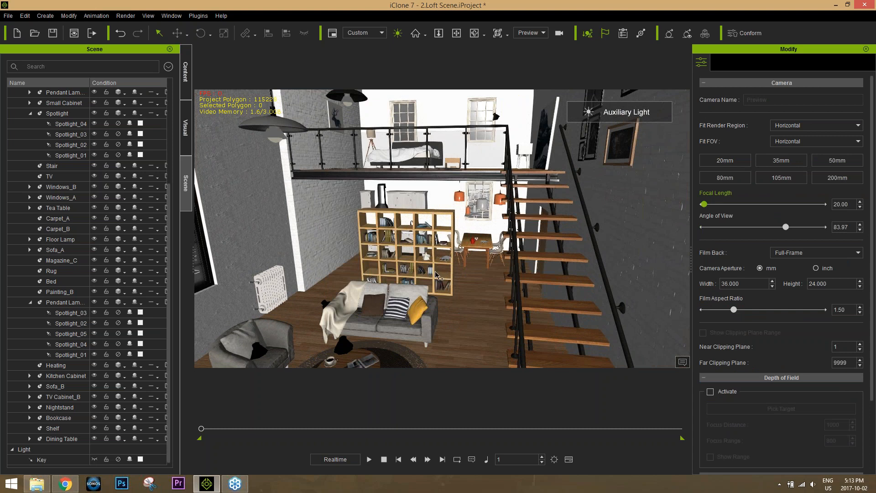
- Hide the Wall prop to get an unobstructed view of the furniture and stairs
{"action": "mouse_move", "coordinate": [426, 150]}
{"action": "right_mouse_down"}
{"action": "mouse_move", "coordinate": [433, 217]}
{"action": "mouse_move", "coordinate": [430, 242]}
{"action": "mouse_move", "coordinate": [427, 202]}
{"action": "mouse_move", "coordinate": [421, 269]}
{"action": "mouse_move", "coordinate": [451, 137]}
{"action": "mouse_move", "coordinate": [443, 149]}
{"action": "right_mouse_up"}
{"action": "right_click_drag", "start_coordinate": [439, 205], "coordinate": [440, 180]}
{"action": "right_click_drag", "start_coordinate": [389, 248], "coordinate": [385, 301]}
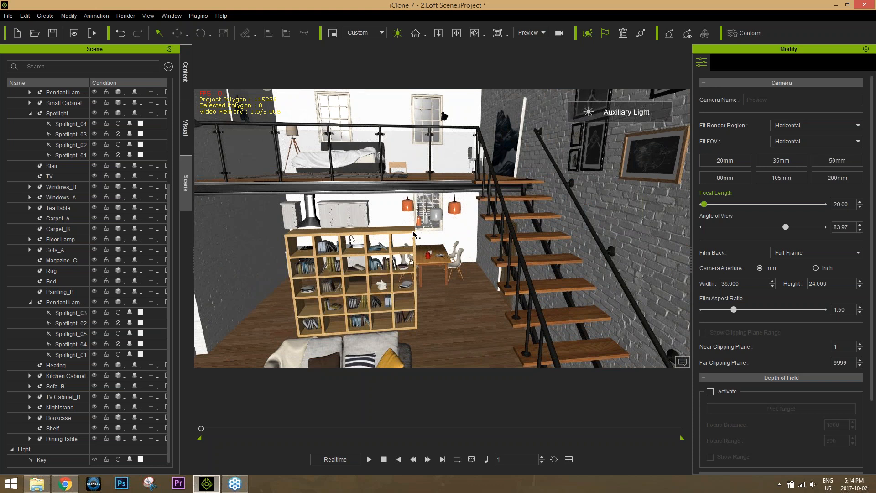
{"action": "right_click_drag", "start_coordinate": [318, 305], "coordinate": [412, 325]}
{"action": "scroll", "coordinate": [413, 325], "scroll_direction": "down", "scroll_amount": 3}
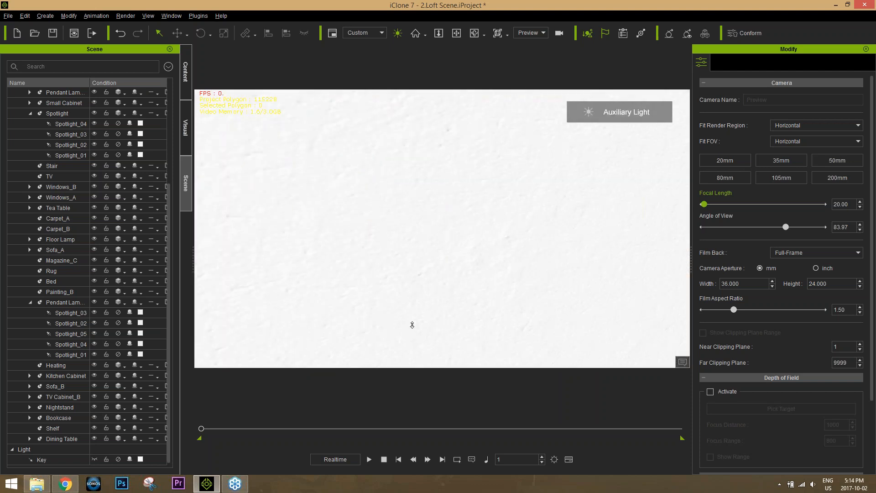
{"action": "scroll", "coordinate": [68, 201], "scroll_direction": "up", "scroll_amount": 5}
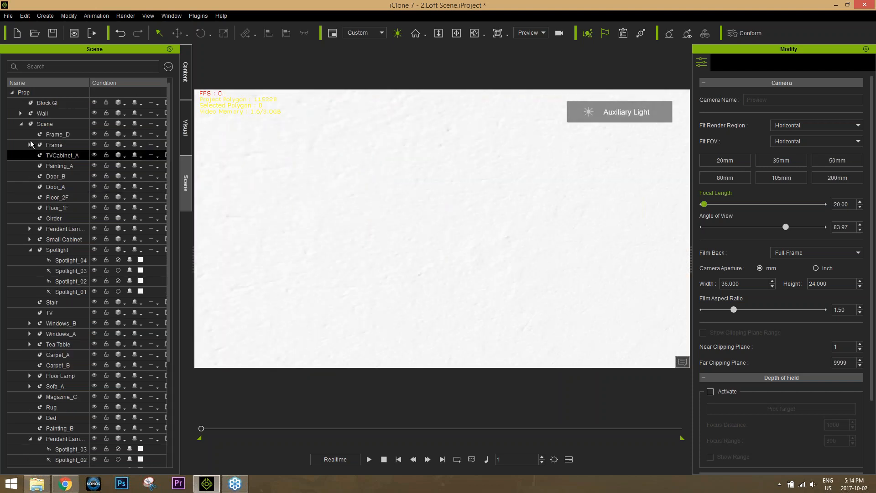
{"action": "left_click", "coordinate": [94, 113]}
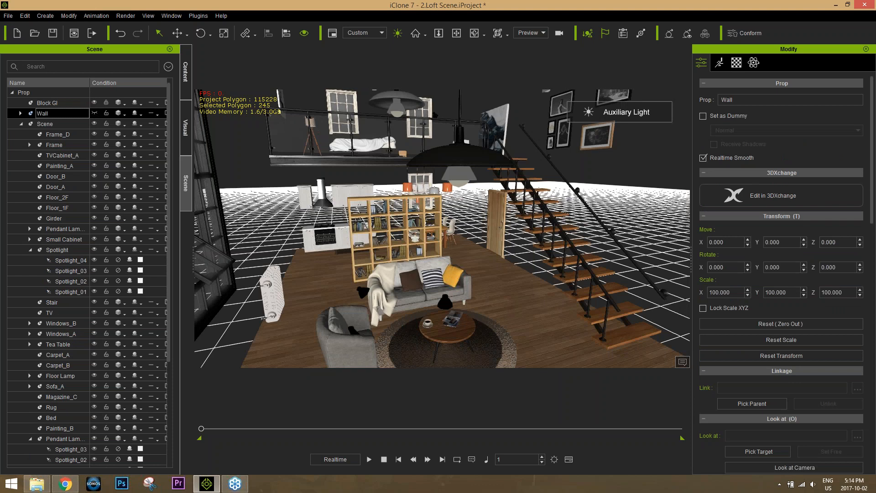
{"action": "scroll", "coordinate": [462, 282], "scroll_direction": "up", "scroll_amount": 6}
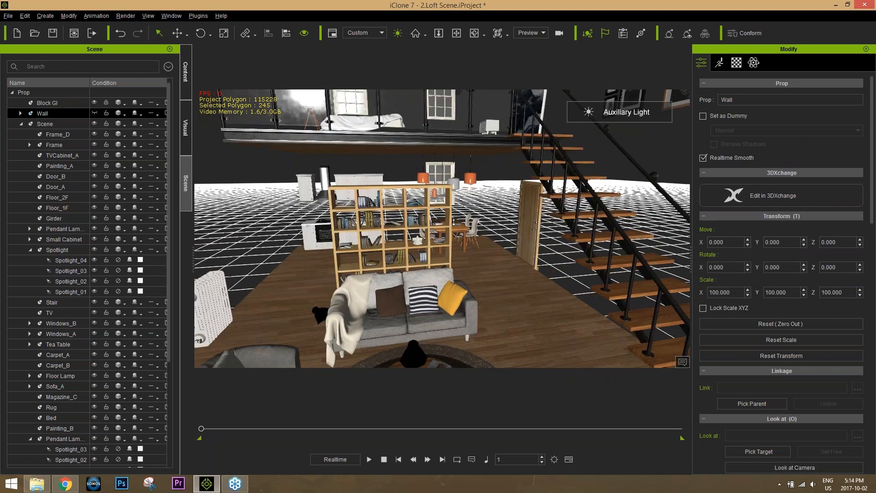
- Delete the bookcase standing between the sofa and the kitchen
{"action": "middle_click_drag", "start_coordinate": [411, 281], "coordinate": [438, 277]}
{"action": "right_click_drag", "start_coordinate": [411, 278], "coordinate": [450, 278]}
{"action": "middle_click_drag", "start_coordinate": [397, 274], "coordinate": [452, 281]}
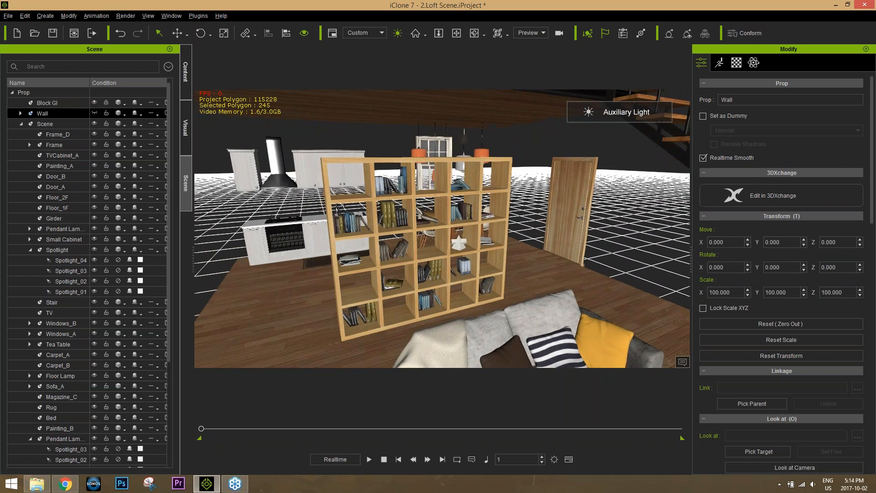
{"action": "left_click", "coordinate": [414, 236]}
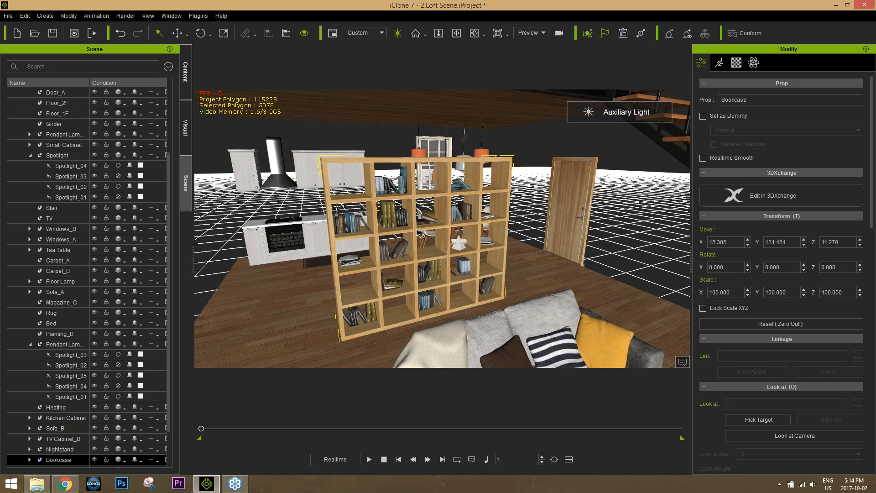
{"action": "key", "text": "Delete"}
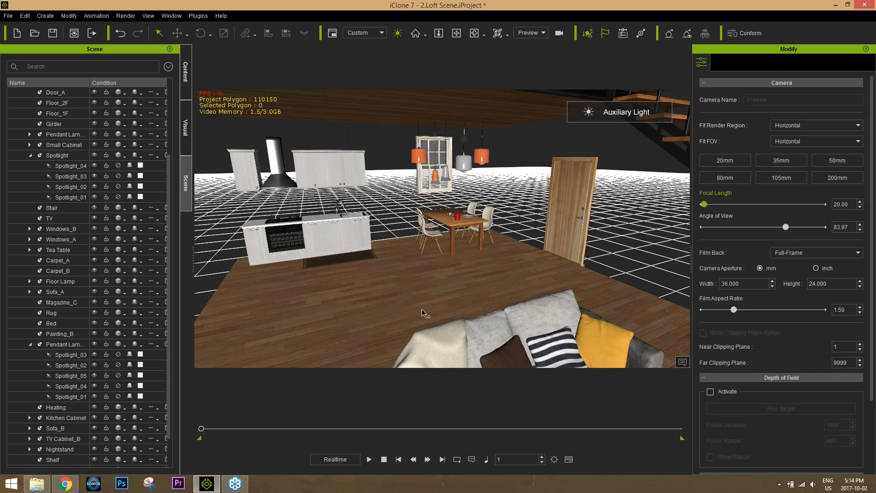
- Select the dining table and expand its child props in the scene hierarchy
{"action": "right_click_drag", "start_coordinate": [413, 309], "coordinate": [457, 293], "text": "alt"}
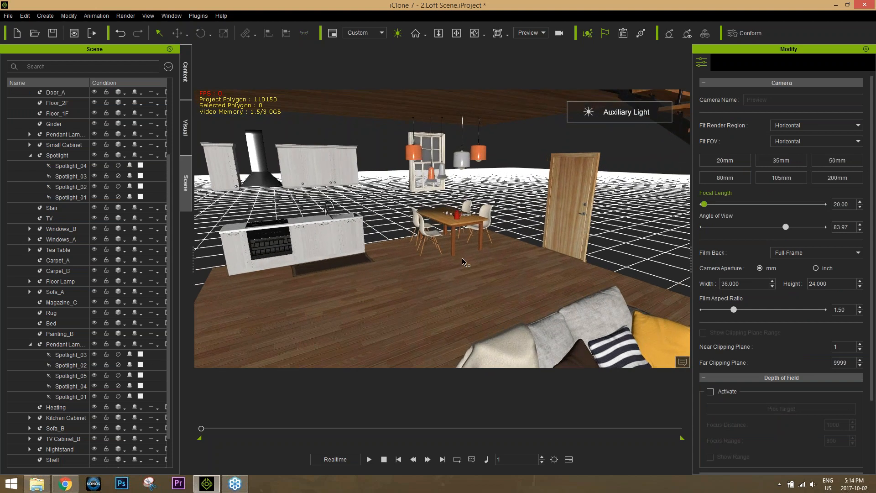
{"action": "left_click", "coordinate": [453, 229]}
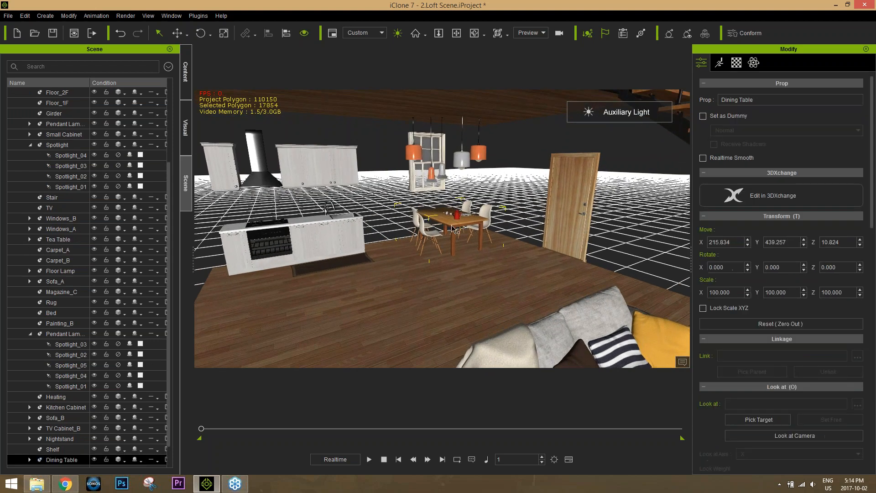
{"action": "scroll", "coordinate": [79, 395], "scroll_direction": "down", "scroll_amount": 1}
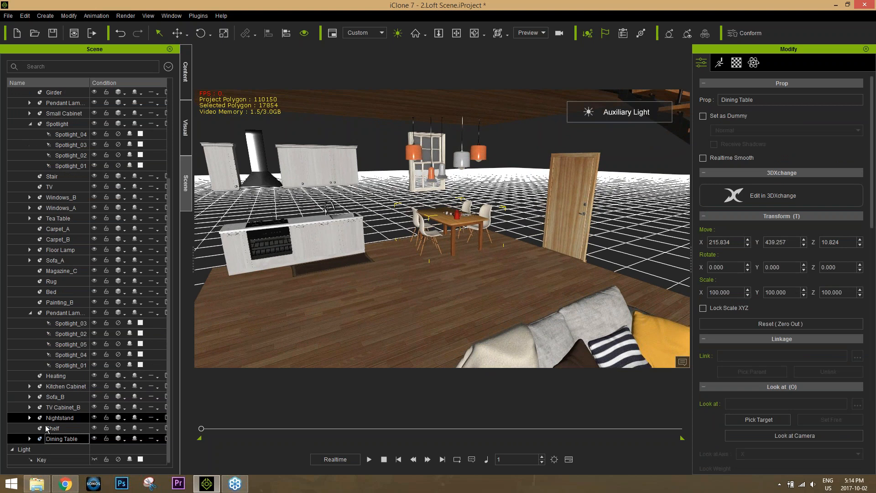
{"action": "left_click", "coordinate": [29, 438]}
{"action": "left_click", "coordinate": [72, 439]}
{"action": "left_click", "coordinate": [70, 407]}
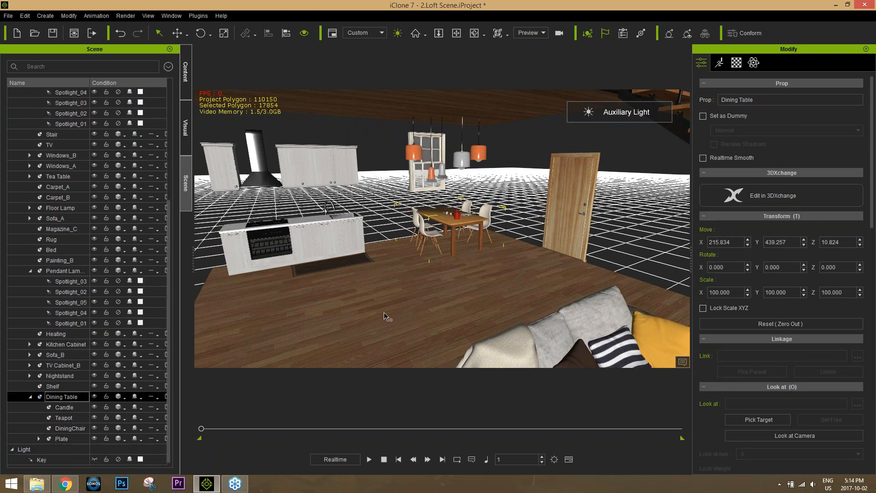
- Move the dining table and its attached props toward the sofa, to about X -47, Y 142
{"action": "left_click", "coordinate": [450, 235]}
{"action": "left_click_drag", "start_coordinate": [455, 238], "coordinate": [427, 296]}
{"action": "right_click_drag", "start_coordinate": [399, 302], "coordinate": [465, 296]}
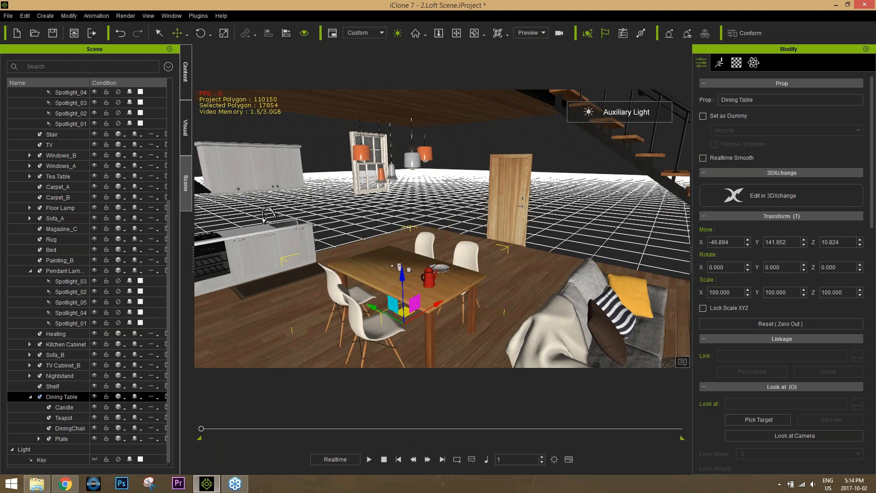
- Rotate the dining table set about the vertical axis and set its Z rotation to 90
{"action": "key", "text": "e"}
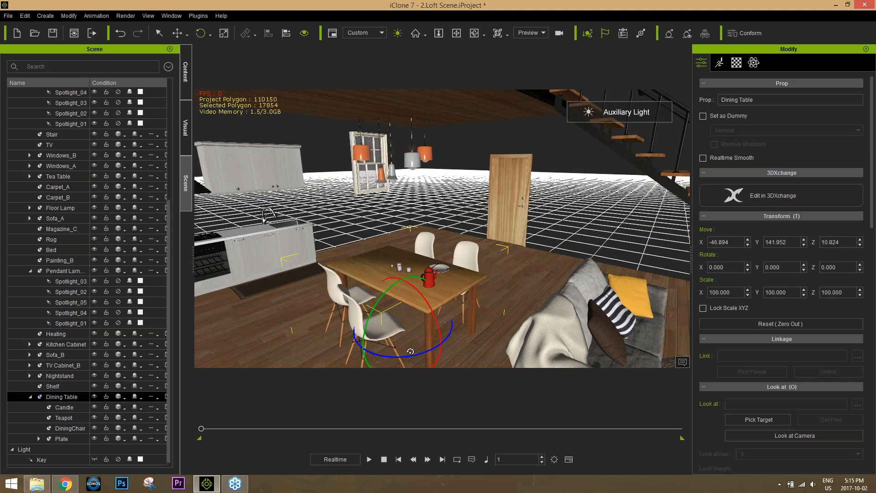
{"action": "left_click_drag", "start_coordinate": [416, 352], "coordinate": [423, 352]}
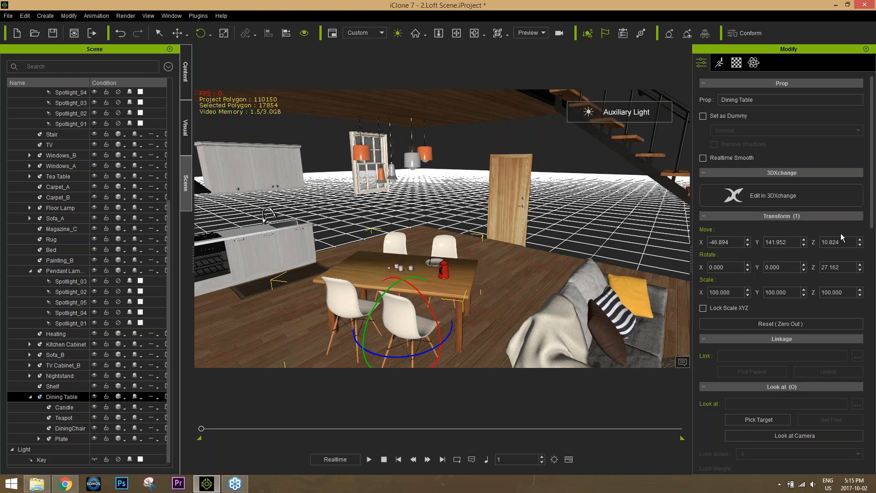
{"action": "left_click_drag", "start_coordinate": [417, 353], "coordinate": [447, 347]}
{"action": "left_click", "coordinate": [852, 265]}
{"action": "type", "text": "90"}
{"action": "key", "text": "Return"}
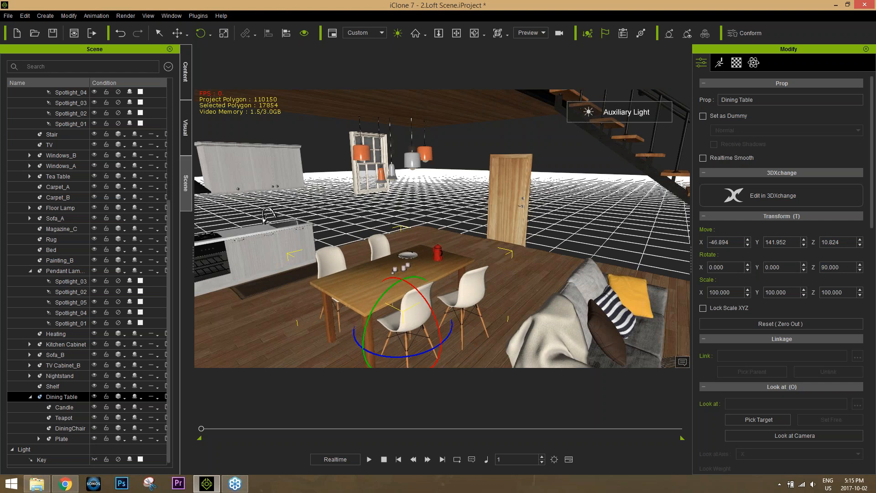
- Select the DiningChair sub-prop under the dining table and move the four chairs to about X -47, Y 147
{"action": "left_click", "coordinate": [74, 427]}
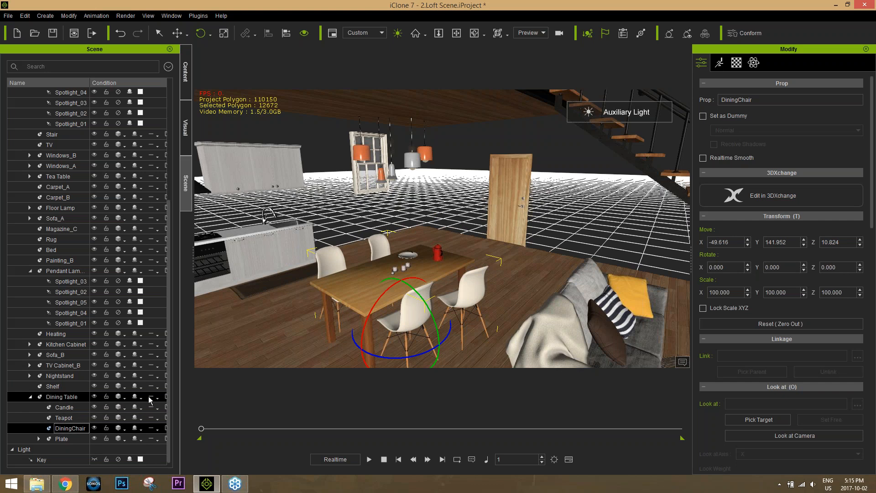
{"action": "key", "text": "w"}
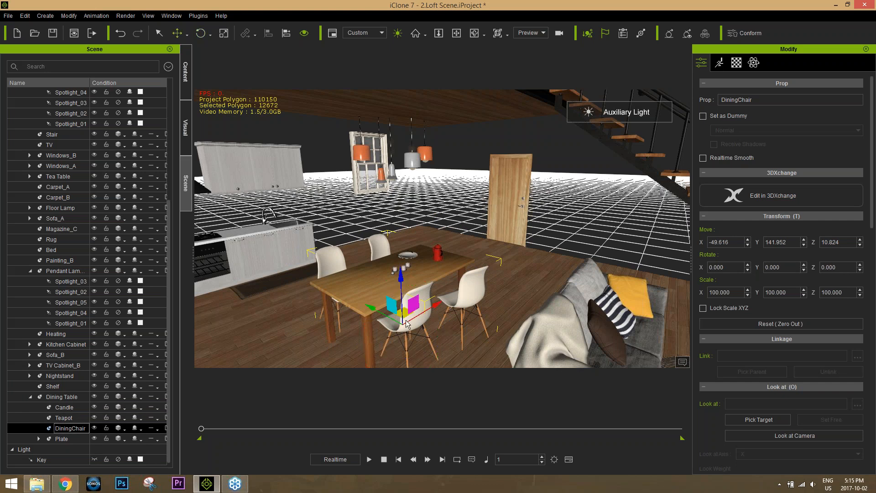
{"action": "key", "text": "w"}
{"action": "key", "text": "w"}
{"action": "key", "text": "e"}
{"action": "key", "text": "r"}
{"action": "key", "text": "w"}
{"action": "left_click_drag", "start_coordinate": [407, 312], "coordinate": [401, 314]}
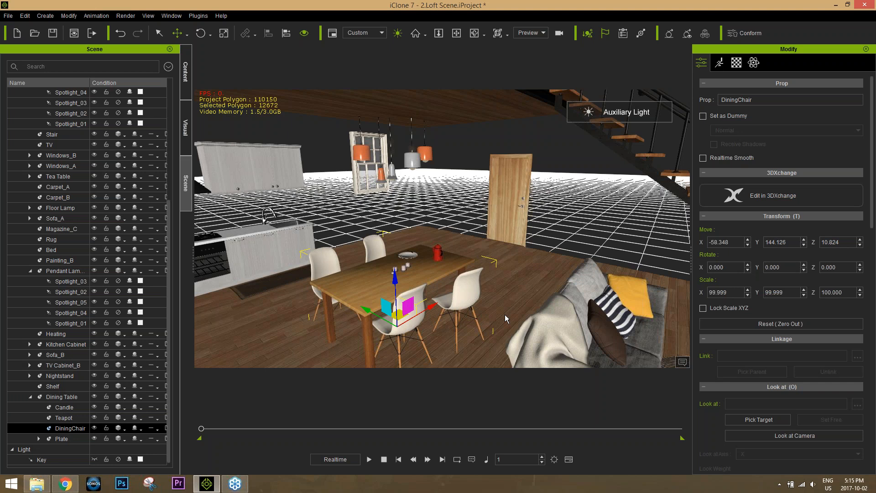
{"action": "mouse_move", "coordinate": [397, 314]}
{"action": "left_mouse_down"}
{"action": "mouse_move", "coordinate": [409, 315]}
{"action": "mouse_move", "coordinate": [400, 316]}
{"action": "left_mouse_up"}
{"action": "right_click_drag", "start_coordinate": [336, 290], "coordinate": [426, 299]}
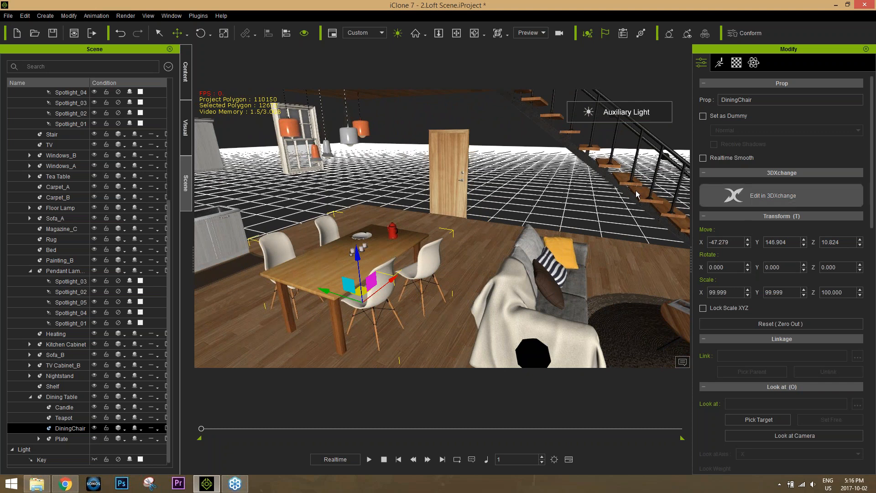
- Export the DiningChair prop as FBX with the Blender preset, saving it to the Desktop as "chair set"
{"action": "left_click", "coordinate": [8, 16]}
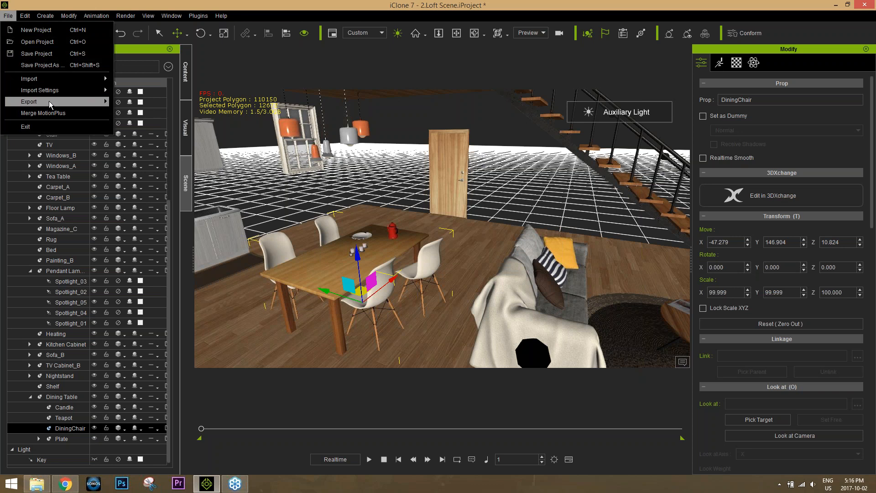
{"action": "mouse_move", "coordinate": [49, 103]}
{"action": "left_click", "coordinate": [160, 117]}
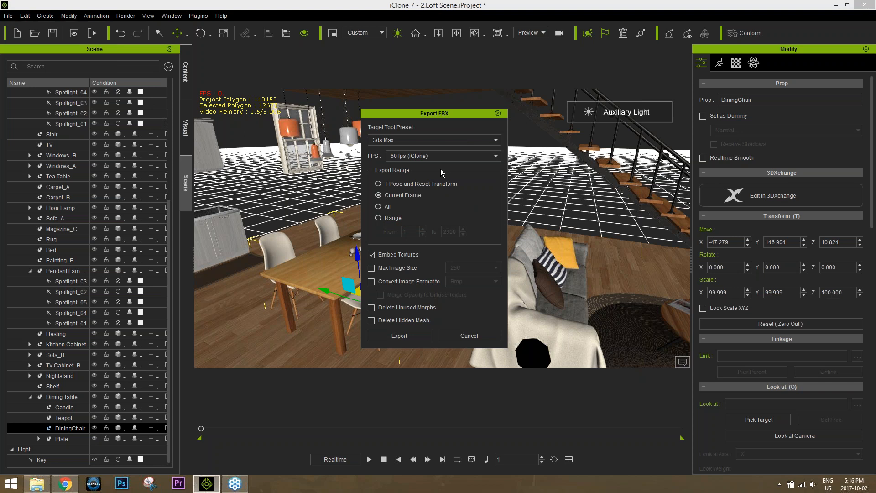
{"action": "left_click", "coordinate": [413, 137]}
{"action": "left_click", "coordinate": [396, 182]}
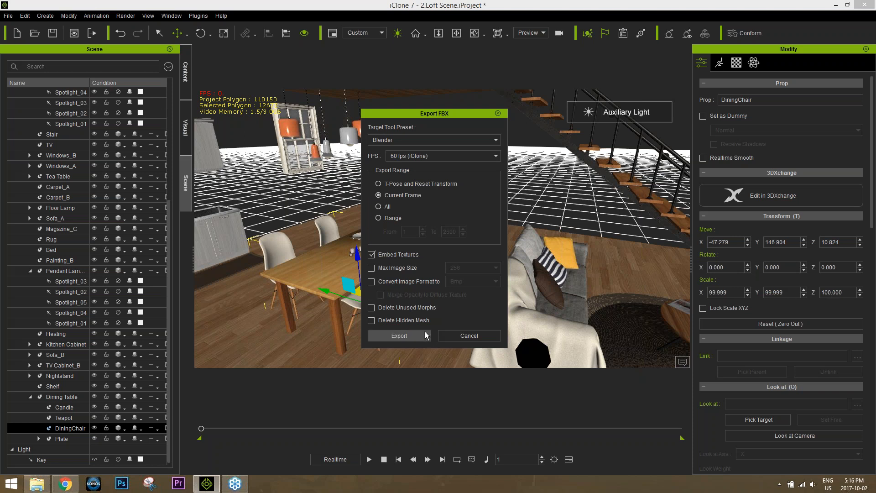
{"action": "left_click", "coordinate": [401, 335]}
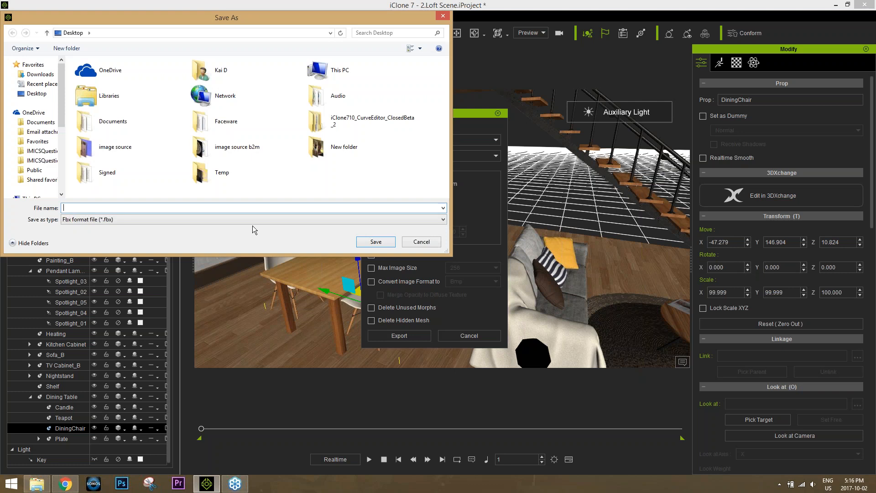
{"action": "type", "text": "chair set"}
{"action": "key", "text": "Return"}
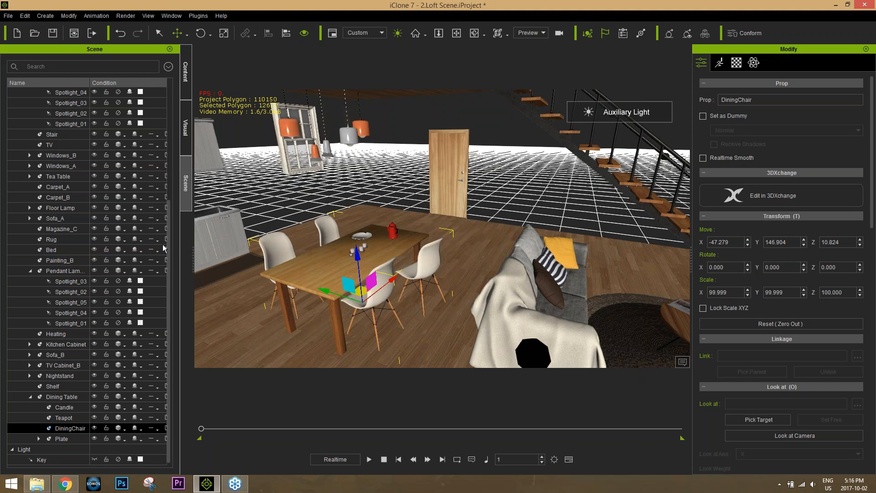
- Launch Blender, dismiss its splash screen and delete the default cube
{"action": "left_click", "coordinate": [36, 483]}
{"action": "double_click", "coordinate": [226, 230]}
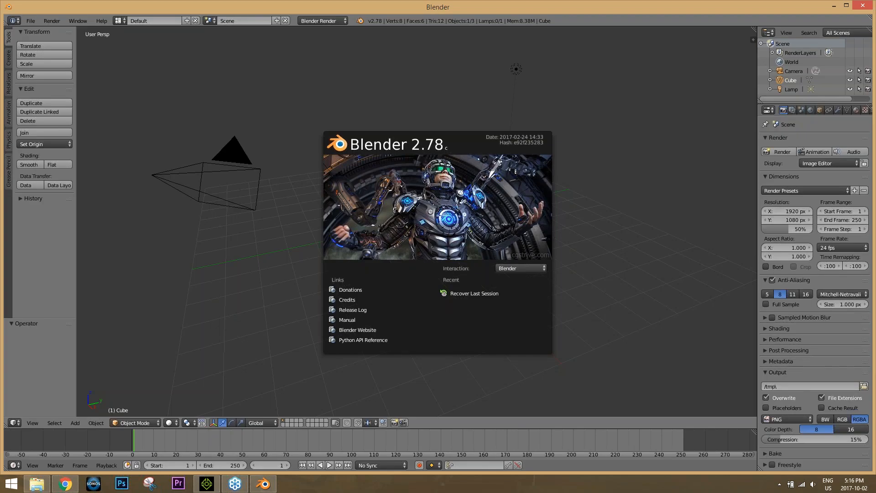
{"action": "left_click", "coordinate": [261, 244]}
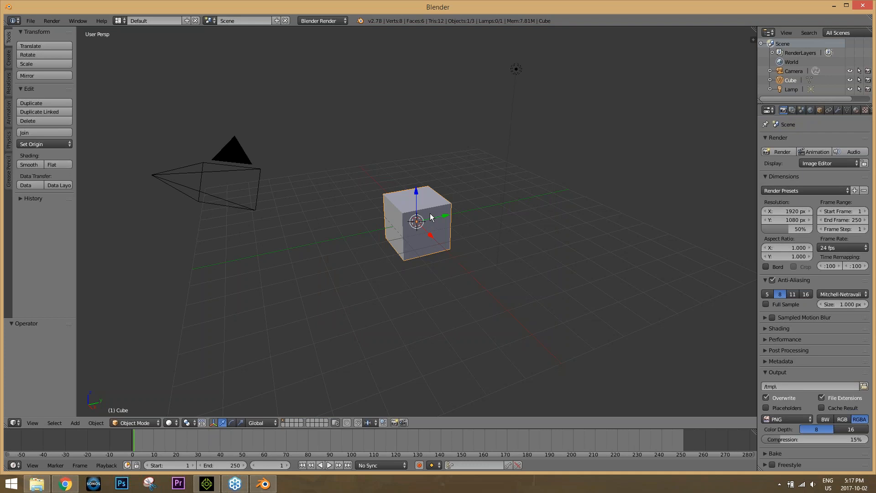
{"action": "key", "text": "x"}
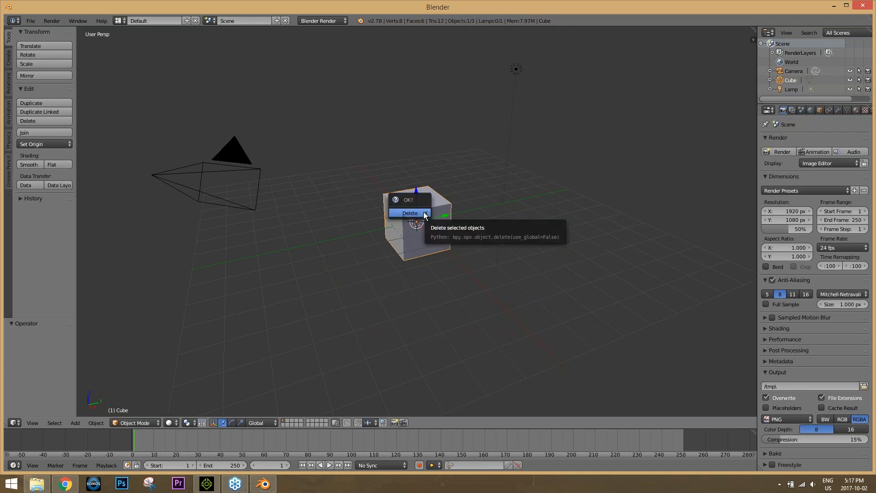
{"action": "left_click", "coordinate": [424, 214]}
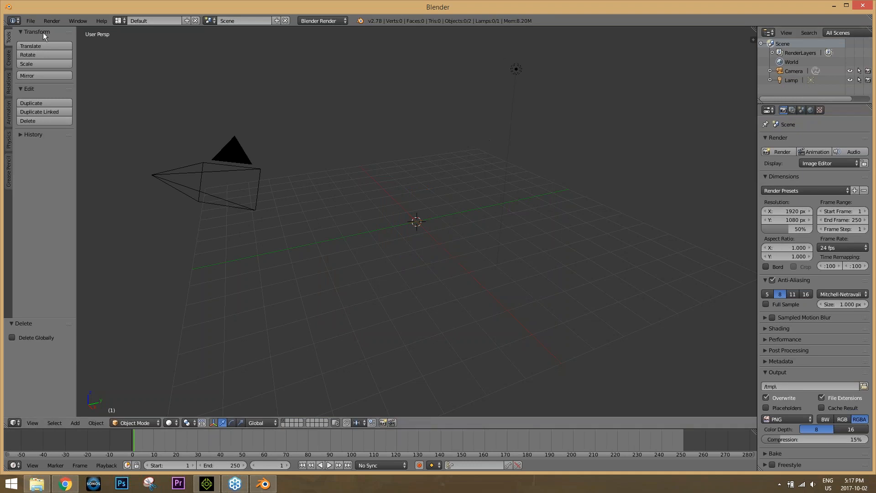
- Import the FBX file "chair set.fbx" from the Desktop into the empty scene
{"action": "left_click", "coordinate": [31, 22]}
{"action": "mouse_move", "coordinate": [58, 188]}
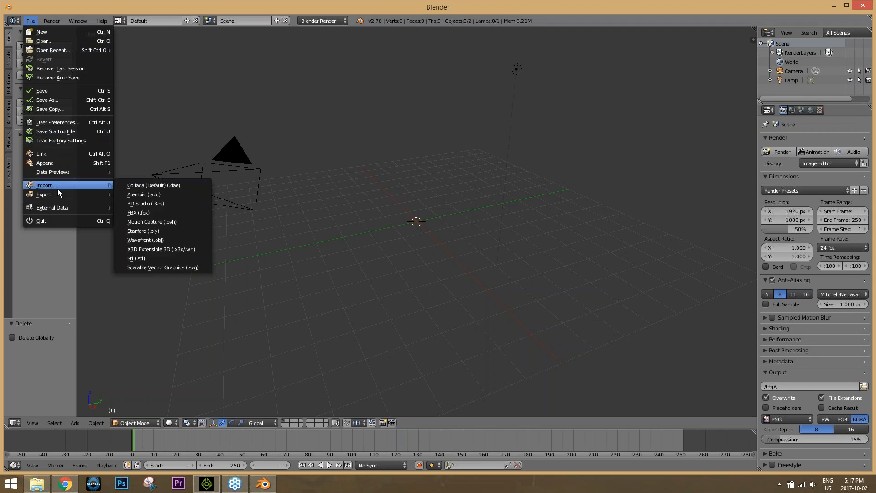
{"action": "left_click", "coordinate": [152, 214]}
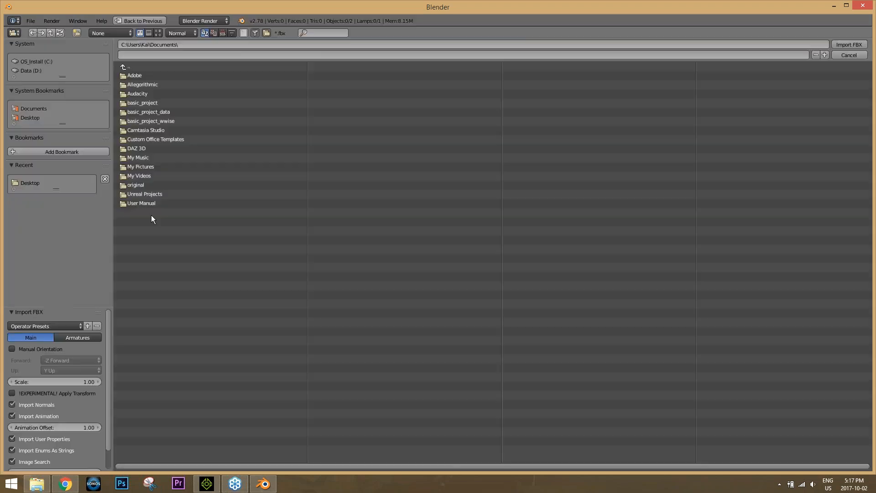
{"action": "left_click", "coordinate": [31, 118]}
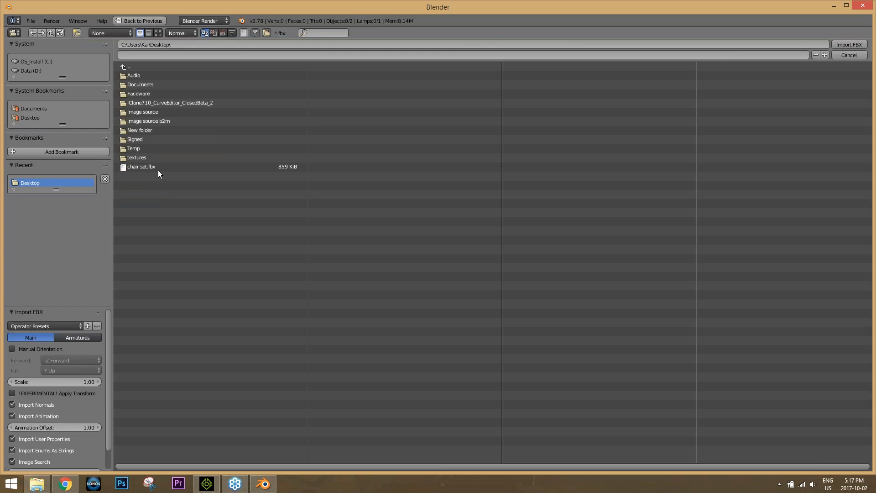
{"action": "left_click", "coordinate": [140, 166]}
{"action": "double_click", "coordinate": [141, 166]}
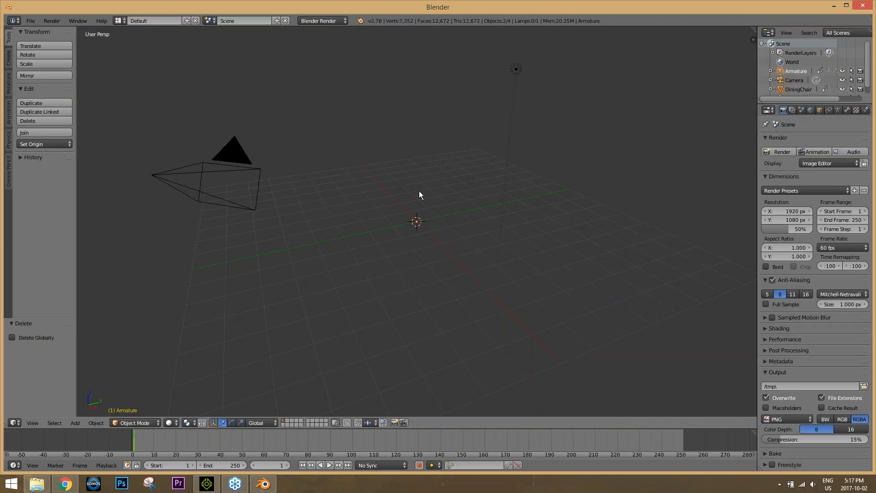
- Import "chair set.fbx" from the Desktop a second time
{"action": "scroll", "coordinate": [439, 192], "scroll_direction": "down", "scroll_amount": 10}
{"action": "scroll", "coordinate": [439, 191], "scroll_direction": "up", "scroll_amount": 10}
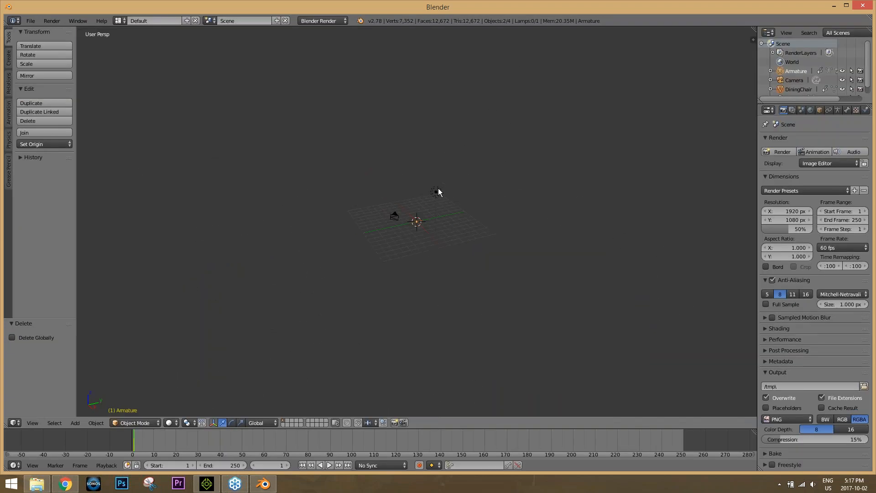
{"action": "scroll", "coordinate": [438, 192], "scroll_direction": "down", "scroll_amount": 3}
{"action": "left_click", "coordinate": [31, 20]}
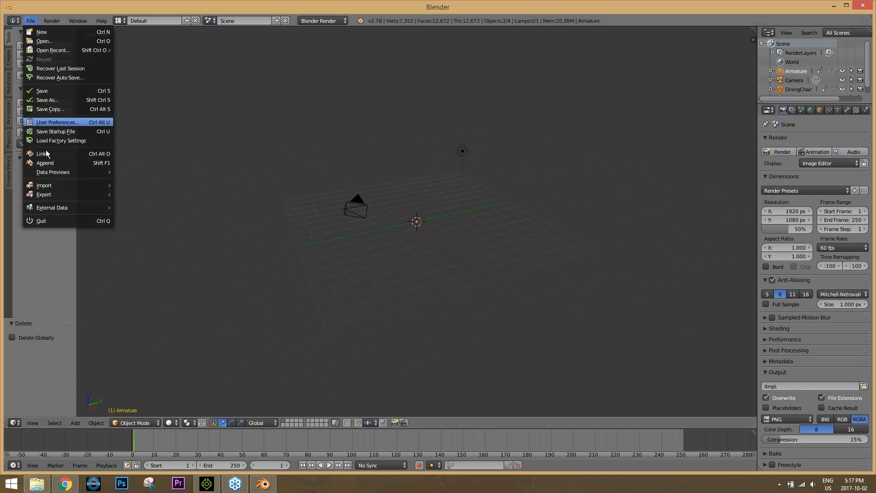
{"action": "mouse_move", "coordinate": [46, 185]}
{"action": "left_click", "coordinate": [152, 212]}
{"action": "left_click", "coordinate": [141, 167]}
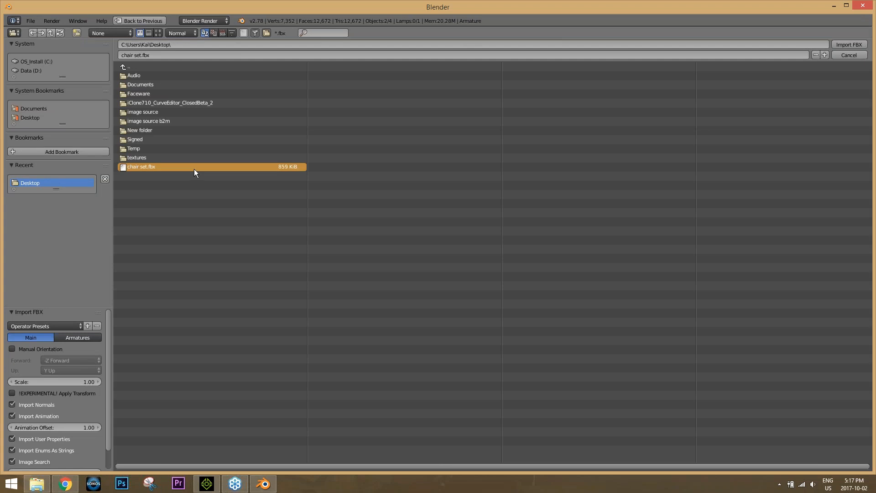
{"action": "left_click", "coordinate": [850, 44]}
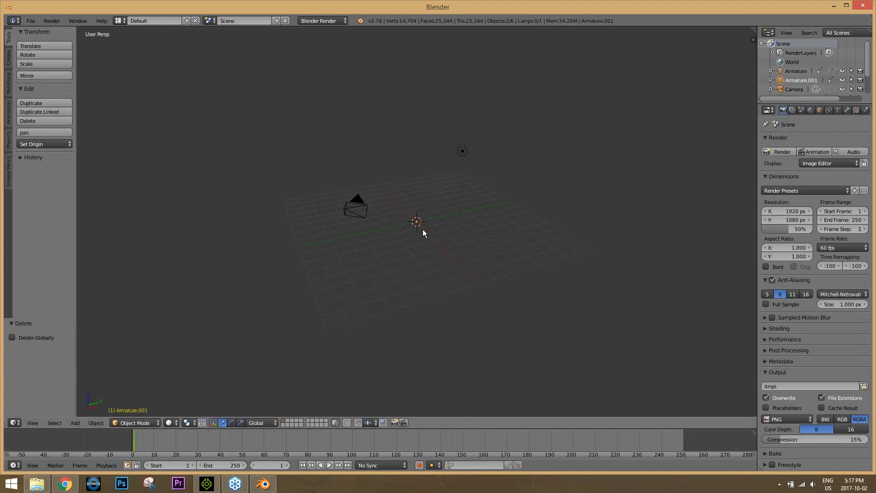
- Bring the imported chairs into close view and make the chair mesh the active object, keeping its armature selected
{"action": "scroll", "coordinate": [423, 231], "scroll_direction": "down", "scroll_amount": 6}
{"action": "scroll", "coordinate": [495, 231], "scroll_direction": "up", "scroll_amount": 15}
{"action": "scroll", "coordinate": [469, 229], "scroll_direction": "down", "scroll_amount": 6}
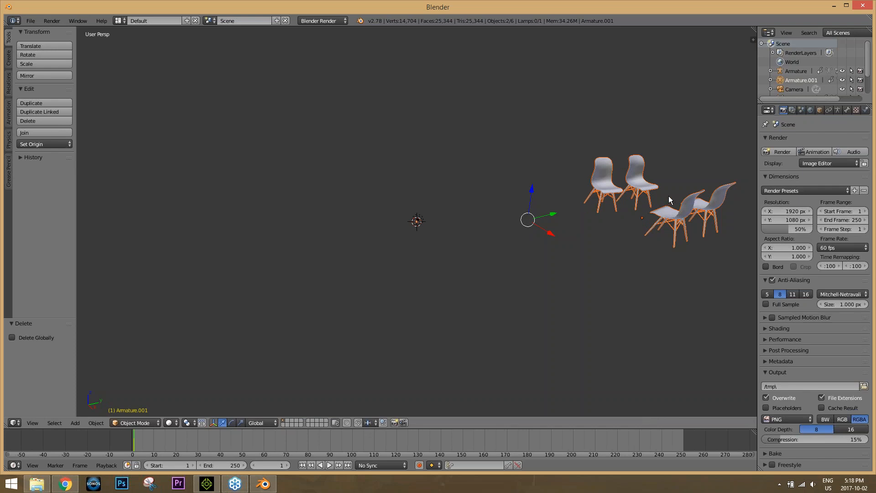
{"action": "middle_click_drag", "start_coordinate": [687, 206], "coordinate": [597, 190]}
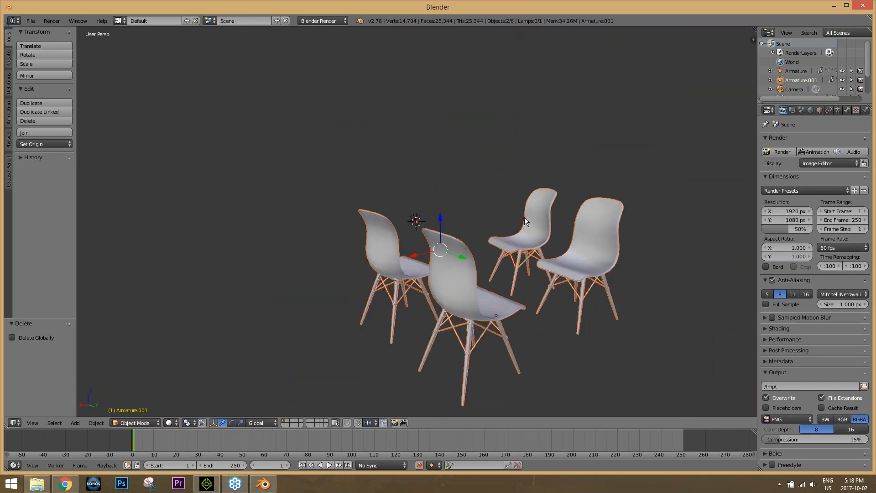
{"action": "middle_click_drag", "start_coordinate": [451, 235], "coordinate": [459, 188]}
{"action": "right_click", "coordinate": [458, 187], "text": "shift"}
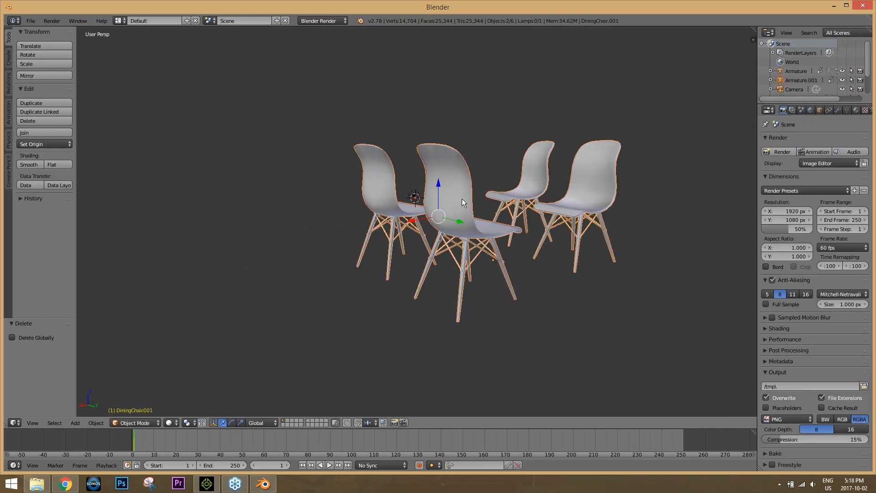
- Select only the DiningChair mesh and put it into Edit Mode
{"action": "middle_click_drag", "start_coordinate": [486, 168], "coordinate": [462, 224]}
{"action": "scroll", "coordinate": [461, 224], "scroll_direction": "down", "scroll_amount": 2}
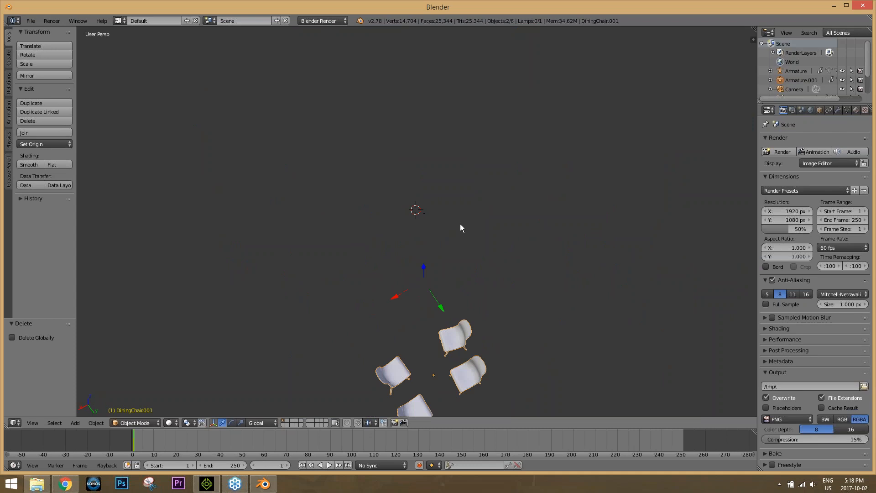
{"action": "middle_click_drag", "start_coordinate": [448, 315], "coordinate": [448, 217]}
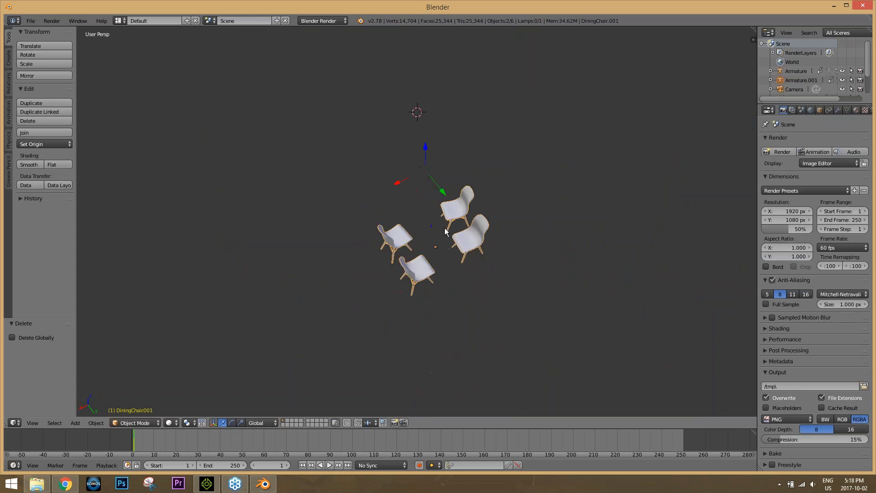
{"action": "right_click", "coordinate": [473, 242]}
{"action": "scroll", "coordinate": [442, 260], "scroll_direction": "up", "scroll_amount": 2}
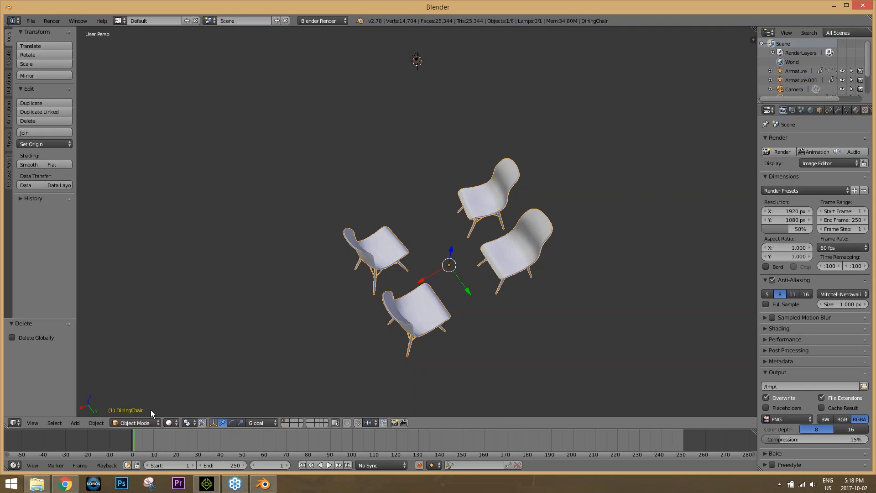
{"action": "left_click", "coordinate": [136, 423]}
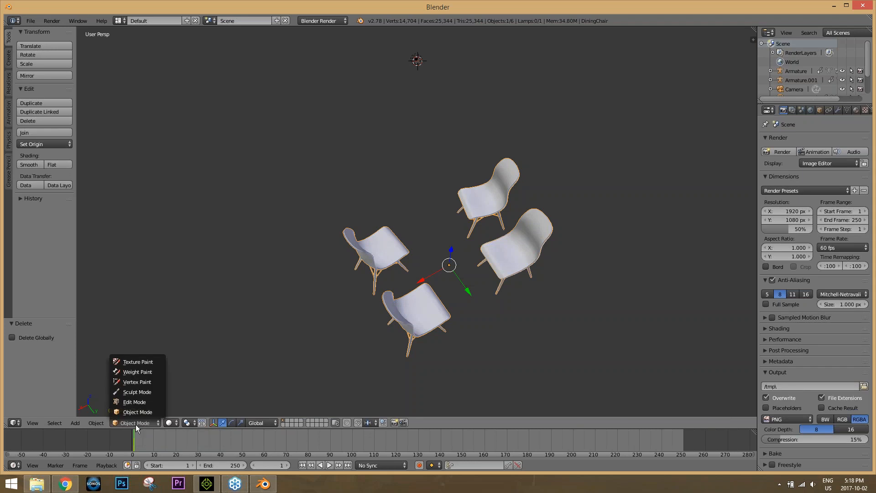
{"action": "left_click", "coordinate": [137, 403]}
{"action": "key", "text": "Tab"}
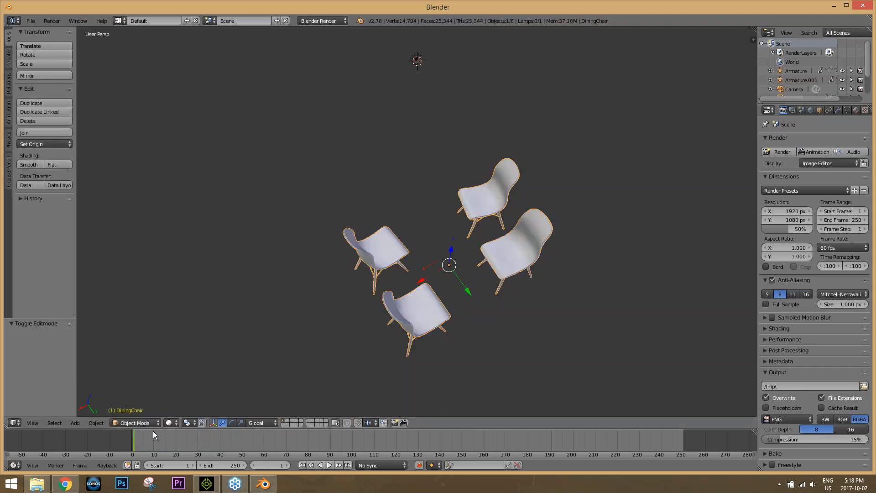
{"action": "left_click", "coordinate": [148, 423]}
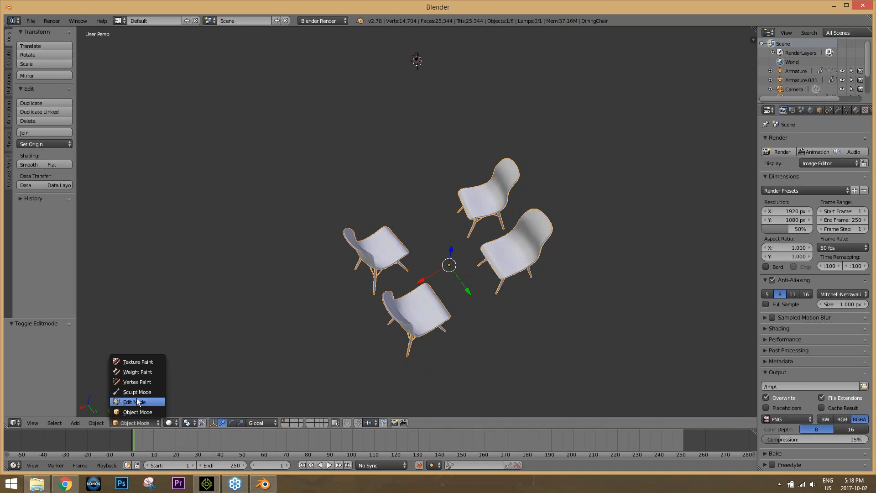
{"action": "left_click", "coordinate": [138, 402]}
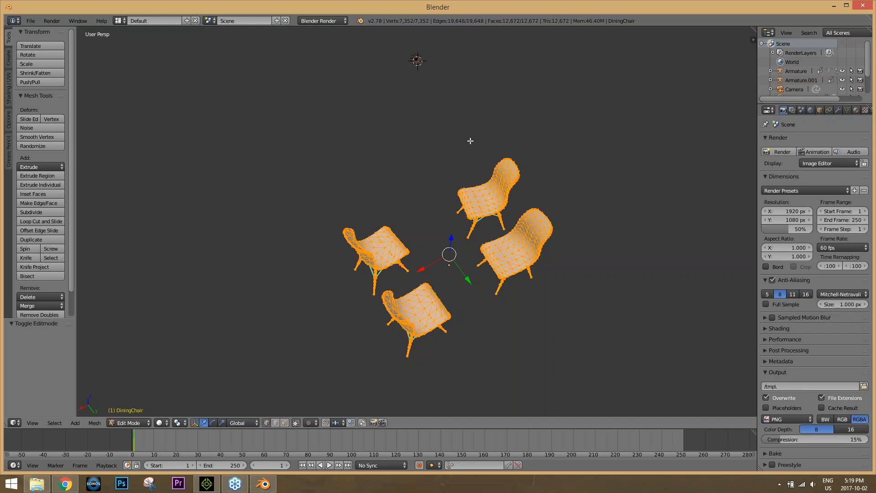
- Compare the chair mesh in solid and wireframe display, and leave the viewport in wireframe
{"action": "key", "text": "z"}
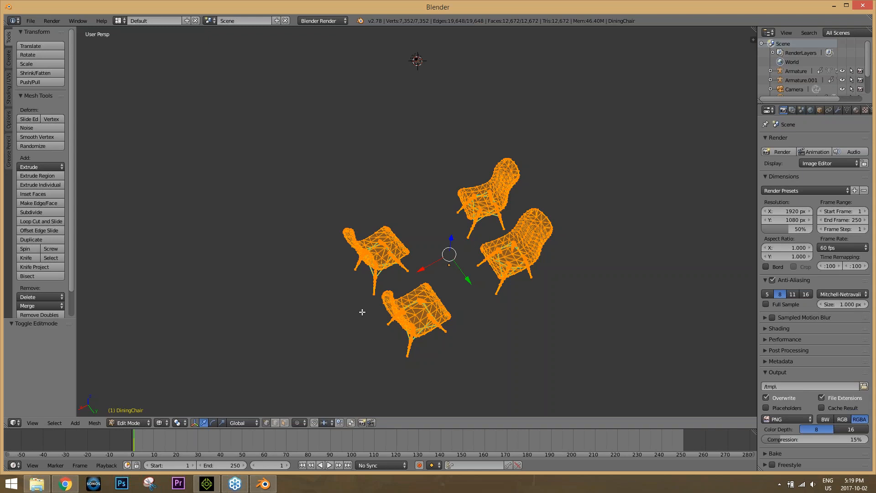
{"action": "key", "text": "z"}
{"action": "key", "text": "z"}
{"action": "key", "text": "z"}
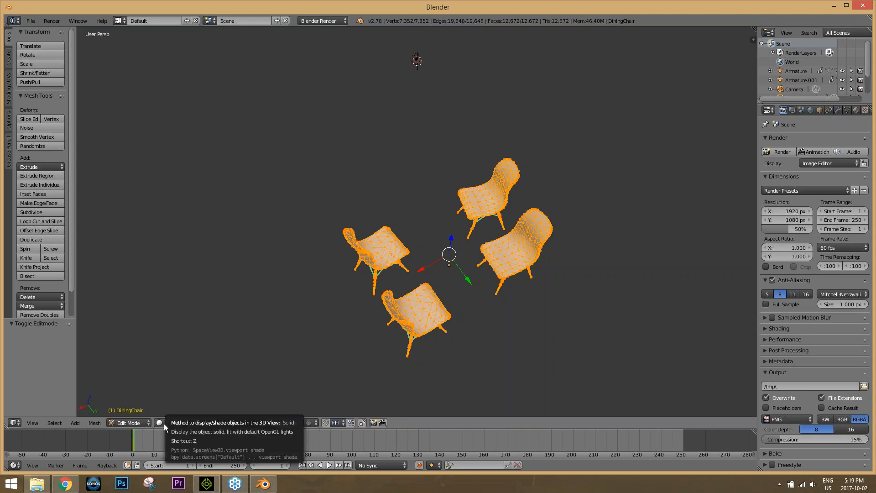
{"action": "key", "text": "z"}
{"action": "key", "text": "z"}
{"action": "key", "text": "z"}
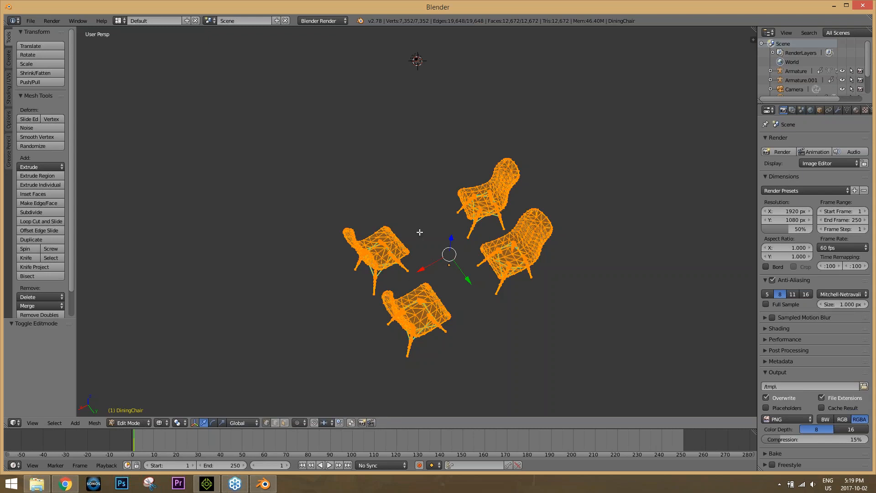
- Reduce the mesh selection to a single vertex on the leftmost chair's backrest and return to wireframe display in Edit Mode
{"action": "middle_click_drag", "start_coordinate": [428, 195], "coordinate": [433, 201]}
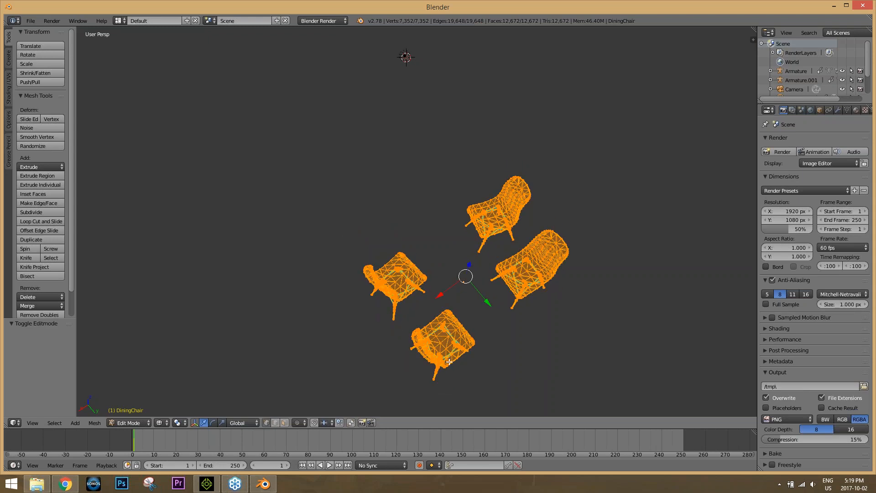
{"action": "mouse_move", "coordinate": [389, 347]}
{"action": "left_mouse_down", "text": "ctrl"}
{"action": "mouse_move", "coordinate": [446, 292]}
{"action": "mouse_move", "coordinate": [467, 190]}
{"action": "mouse_move", "coordinate": [502, 149]}
{"action": "mouse_move", "coordinate": [544, 157]}
{"action": "mouse_move", "coordinate": [615, 208]}
{"action": "mouse_move", "coordinate": [475, 393]}
{"action": "mouse_move", "coordinate": [414, 401]}
{"action": "left_mouse_up", "text": "ctrl"}
{"action": "key", "text": "Tab"}
{"action": "key", "text": "Tab"}
{"action": "key", "text": "z"}
{"action": "right_click", "coordinate": [368, 266]}
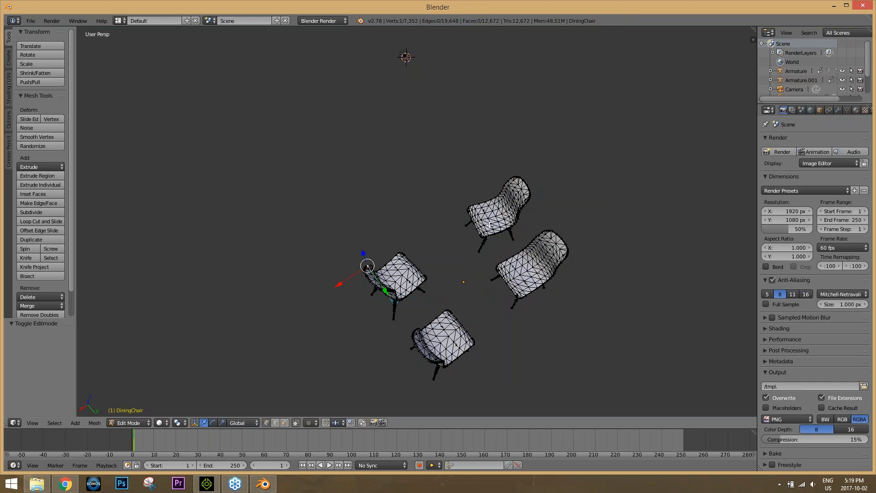
{"action": "key", "text": "Tab"}
{"action": "key", "text": "Tab"}
{"action": "key", "text": "z"}
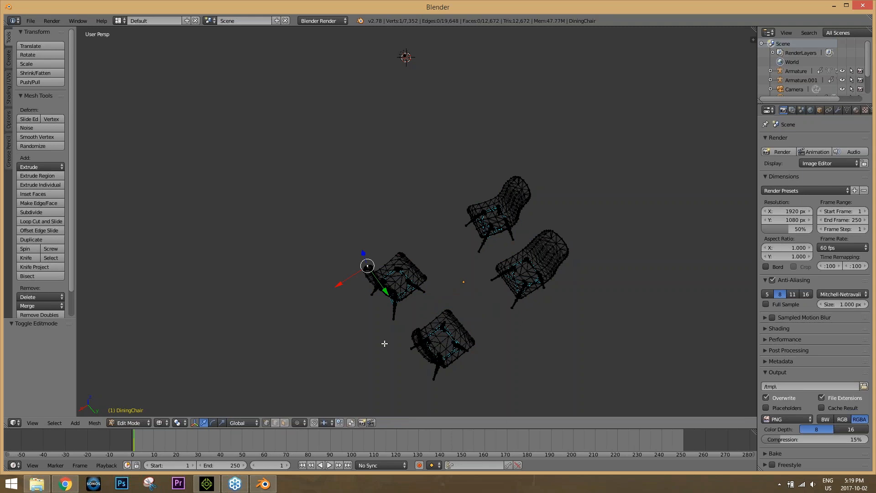
- Lasso-select every chair except the leftmost one in the DiningChair mesh and delete their vertices
{"action": "mouse_move", "coordinate": [385, 343]}
{"action": "left_mouse_down", "text": "ctrl"}
{"action": "mouse_move", "coordinate": [453, 274]}
{"action": "mouse_move", "coordinate": [466, 175]}
{"action": "mouse_move", "coordinate": [565, 137]}
{"action": "mouse_move", "coordinate": [597, 300]}
{"action": "mouse_move", "coordinate": [418, 399]}
{"action": "mouse_move", "coordinate": [404, 397]}
{"action": "mouse_move", "coordinate": [426, 396]}
{"action": "left_mouse_up", "text": "ctrl"}
{"action": "key", "text": "x"}
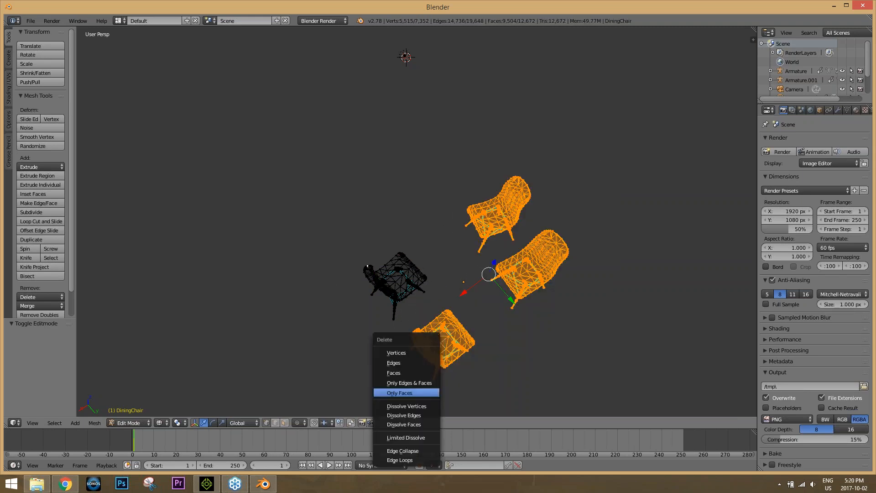
{"action": "left_click", "coordinate": [403, 352]}
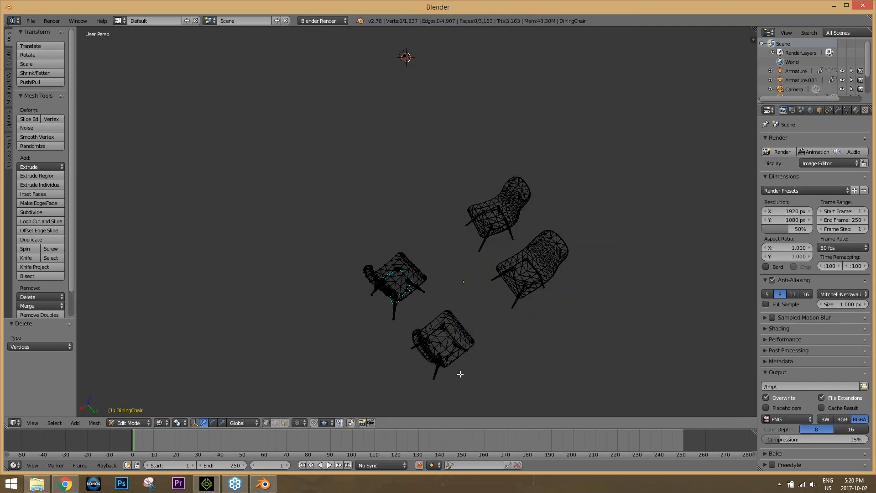
- Examine the trimmed chair in Edit and Object Mode with wireframe and solid display, ending in Object Mode with solid shading
{"action": "mouse_move", "coordinate": [523, 316]}
{"action": "middle_mouse_down"}
{"action": "mouse_move", "coordinate": [525, 294]}
{"action": "mouse_move", "coordinate": [522, 331]}
{"action": "middle_mouse_up"}
{"action": "key", "text": "Tab"}
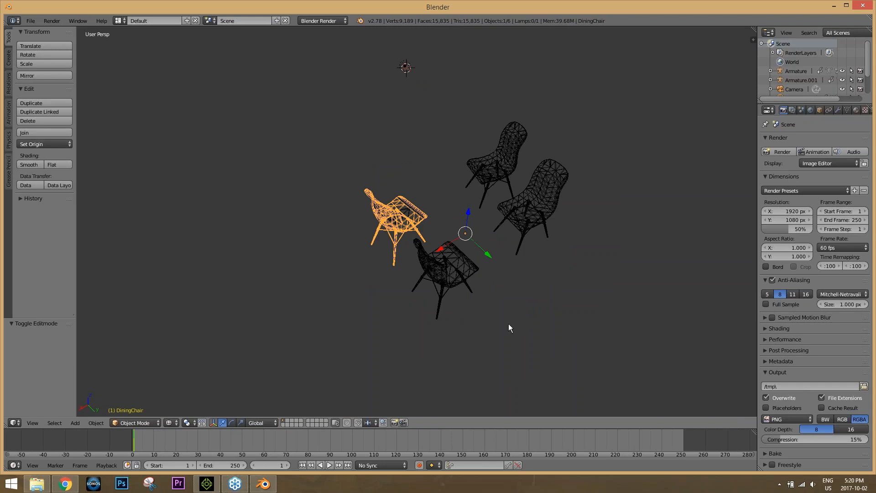
{"action": "key", "text": "Tab"}
{"action": "key", "text": "Tab"}
{"action": "key", "text": "Tab"}
{"action": "key", "text": "z"}
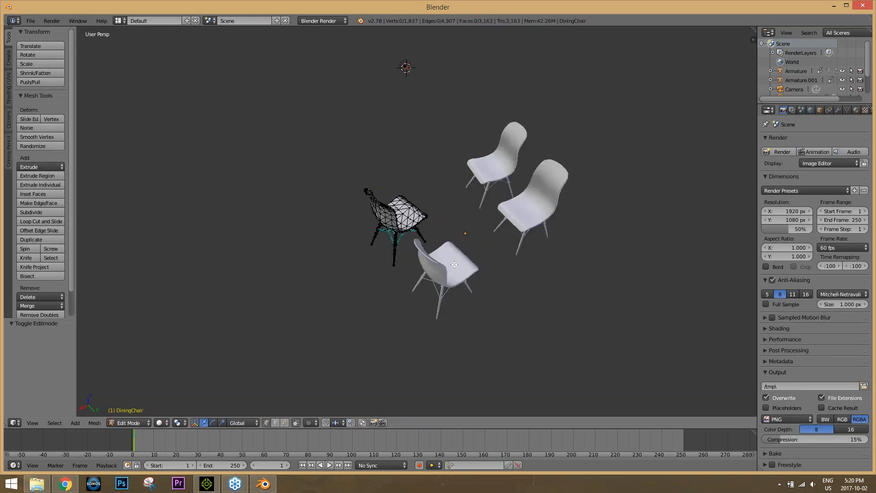
{"action": "key", "text": "z"}
{"action": "key", "text": "z"}
{"action": "key", "text": "a"}
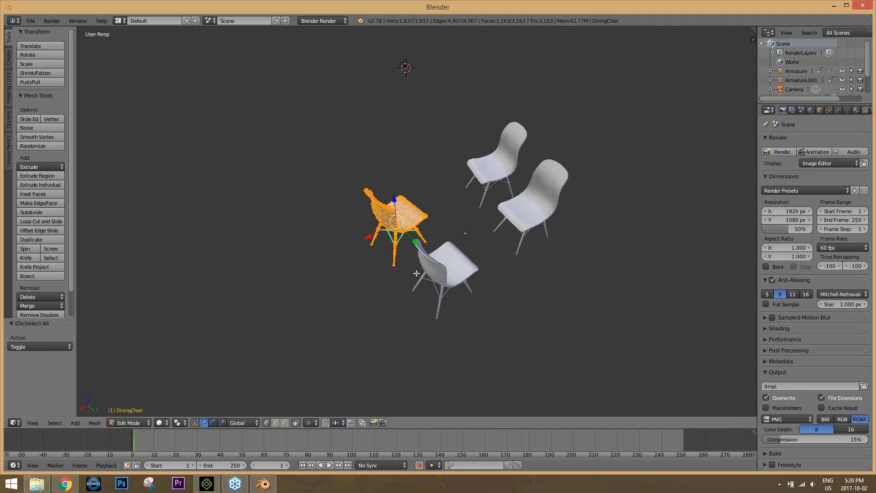
{"action": "mouse_move", "coordinate": [418, 200]}
{"action": "middle_mouse_down"}
{"action": "mouse_move", "coordinate": [422, 223]}
{"action": "mouse_move", "coordinate": [421, 214]}
{"action": "middle_mouse_up"}
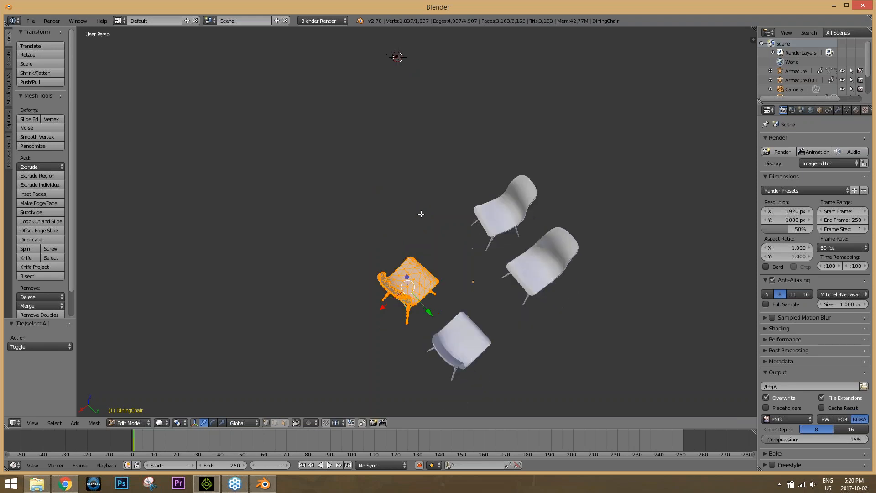
{"action": "mouse_move", "coordinate": [404, 372]}
{"action": "left_mouse_down", "text": "ctrl"}
{"action": "mouse_move", "coordinate": [427, 332]}
{"action": "mouse_move", "coordinate": [480, 299]}
{"action": "mouse_move", "coordinate": [520, 388]}
{"action": "left_mouse_up", "text": "ctrl"}
{"action": "key", "text": "Tab"}
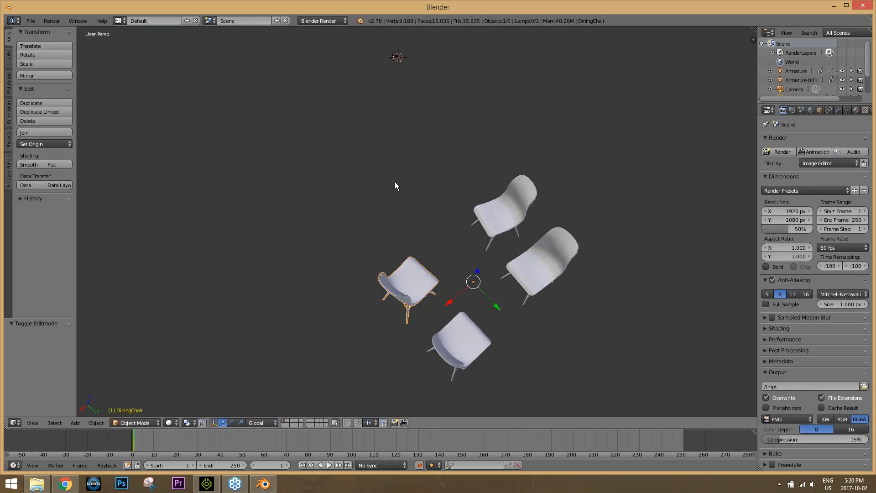
- Lasso-select the same three chairs in the duplicate mesh DiningChair.001 using Edit Mode and wireframe display, and delete their vertices
{"action": "right_click", "coordinate": [508, 227], "text": "shift"}
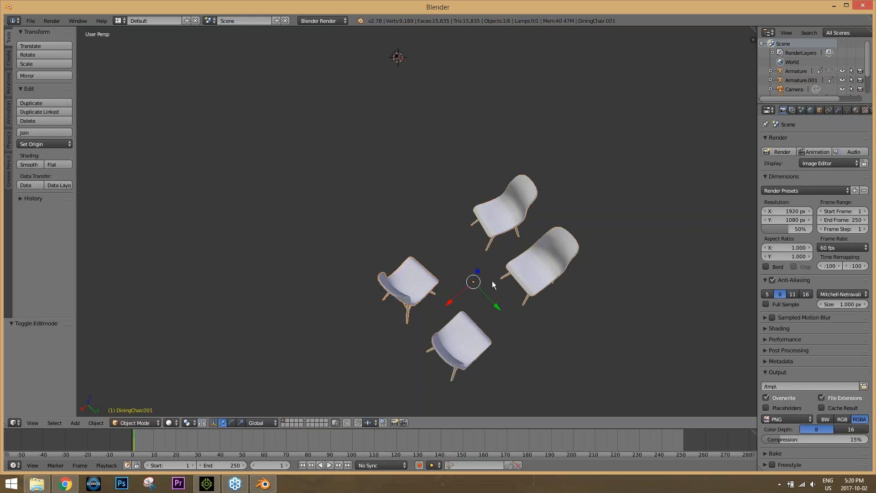
{"action": "key", "text": "Tab"}
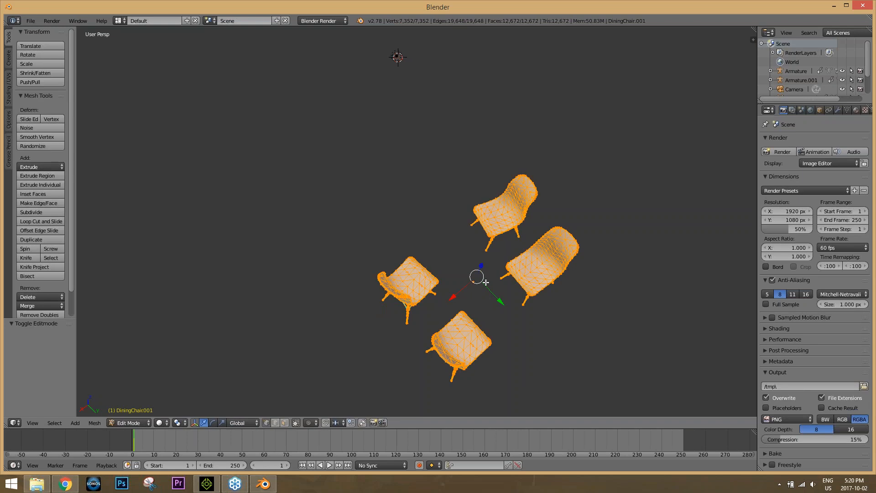
{"action": "key", "text": "z"}
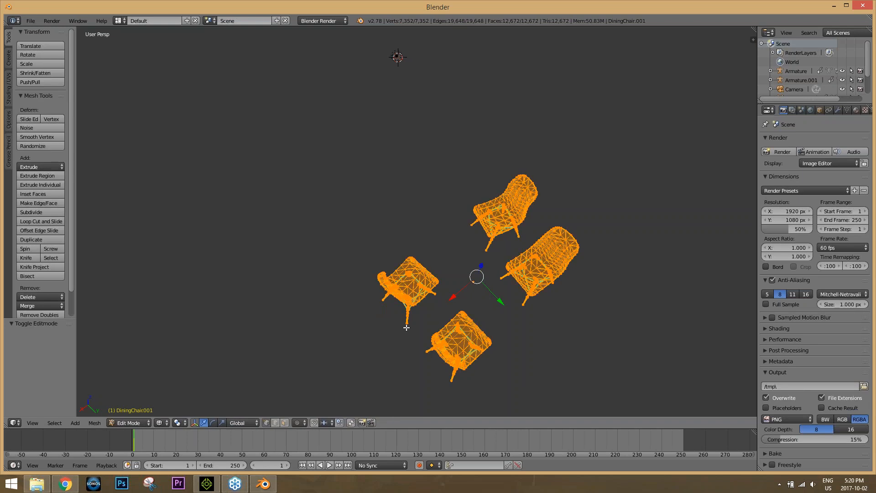
{"action": "mouse_move", "coordinate": [407, 344]}
{"action": "left_mouse_down", "text": "ctrl"}
{"action": "mouse_move", "coordinate": [452, 301]}
{"action": "mouse_move", "coordinate": [484, 176]}
{"action": "mouse_move", "coordinate": [573, 335]}
{"action": "mouse_move", "coordinate": [427, 413]}
{"action": "left_mouse_up", "text": "ctrl"}
{"action": "mouse_move", "coordinate": [410, 348]}
{"action": "left_mouse_down", "text": "ctrl"}
{"action": "mouse_move", "coordinate": [436, 327]}
{"action": "mouse_move", "coordinate": [471, 244]}
{"action": "mouse_move", "coordinate": [581, 163]}
{"action": "mouse_move", "coordinate": [426, 414]}
{"action": "mouse_move", "coordinate": [405, 396]}
{"action": "mouse_move", "coordinate": [412, 394]}
{"action": "left_mouse_up", "text": "ctrl"}
{"action": "key", "text": "x"}
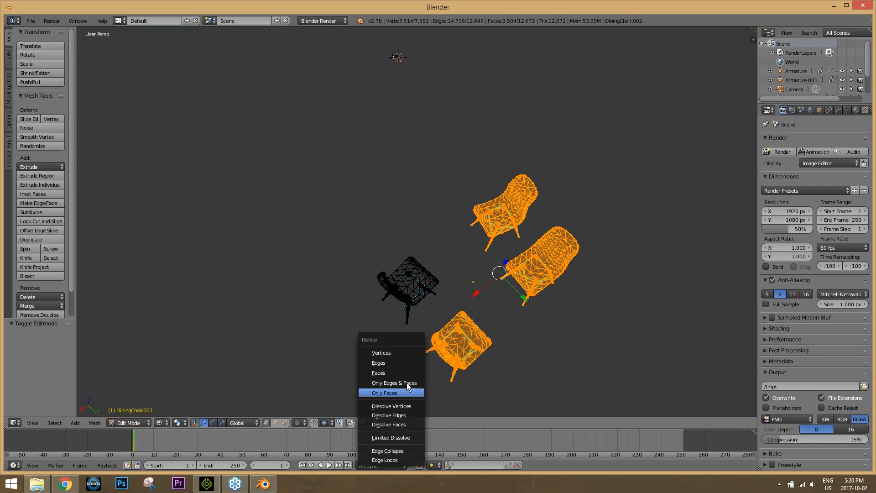
{"action": "left_click", "coordinate": [382, 354]}
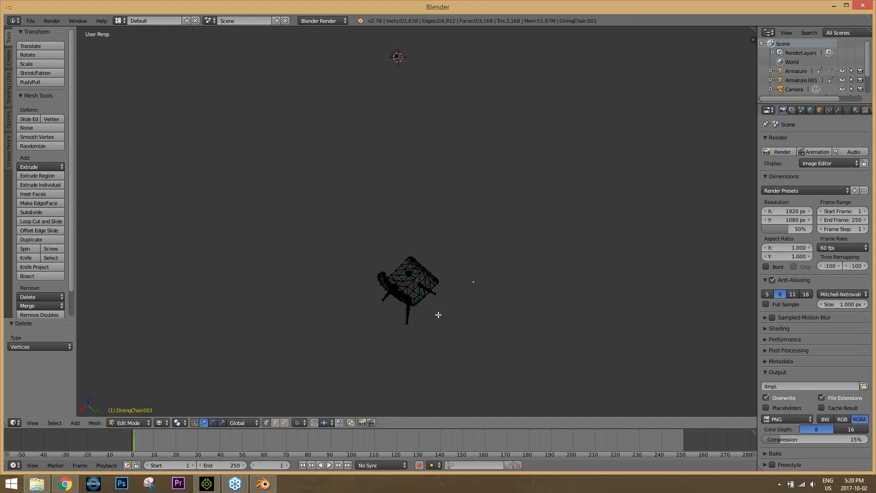
- Restore solid display, return to Object Mode and view the remaining chair from another side
{"action": "key", "text": "Tab"}
{"action": "key", "text": "Tab"}
{"action": "key", "text": "z"}
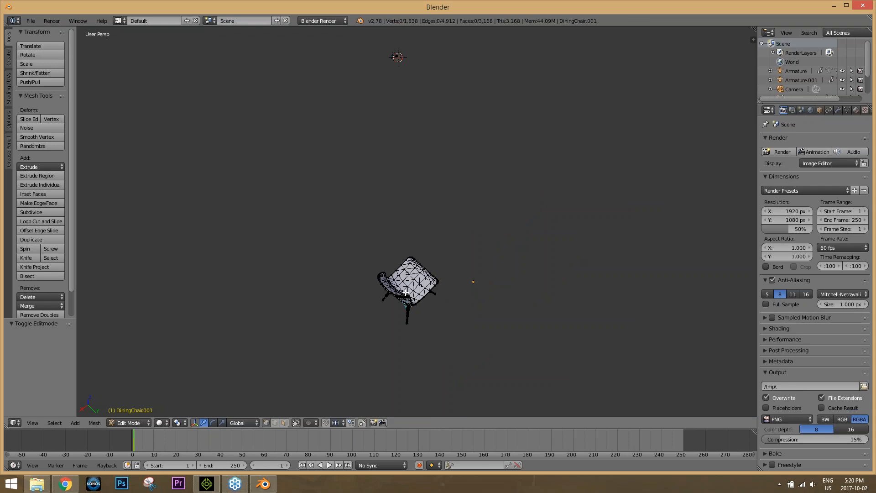
{"action": "key", "text": "Tab"}
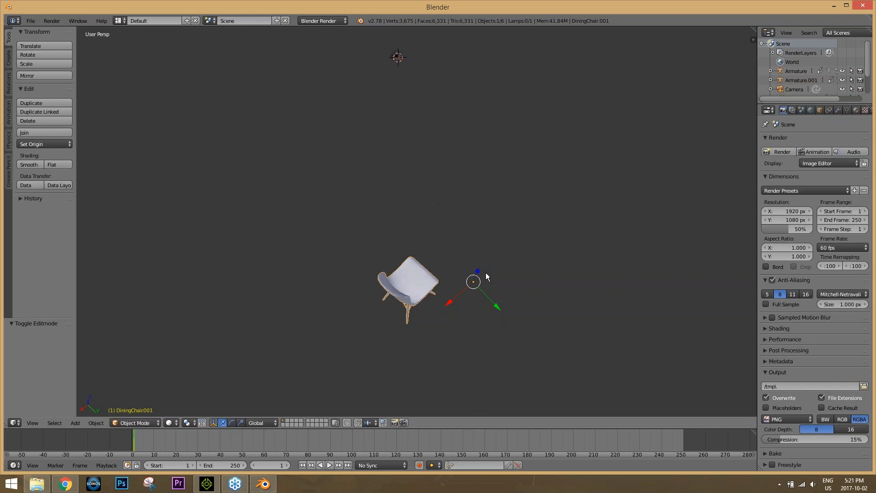
{"action": "middle_click_drag", "start_coordinate": [456, 320], "coordinate": [398, 303]}
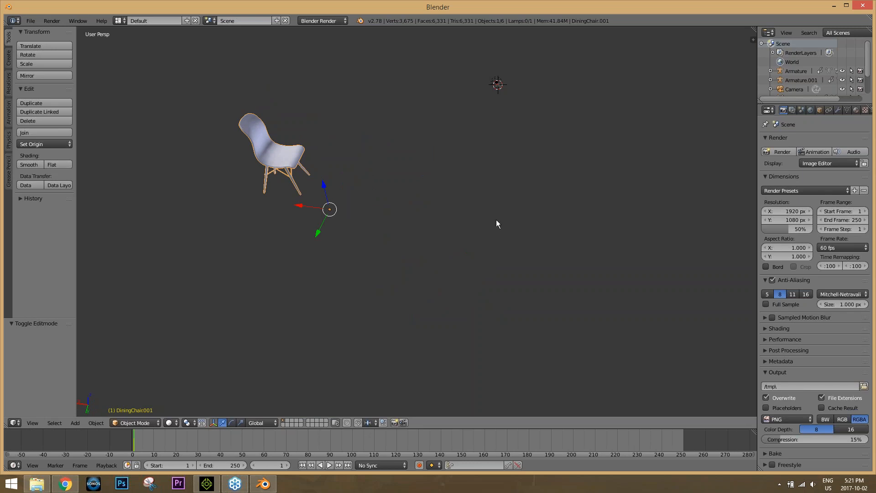
- Export the scene in FBX format to the Desktop as "chair.fbx"
{"action": "left_click", "coordinate": [33, 22]}
{"action": "mouse_move", "coordinate": [56, 194]}
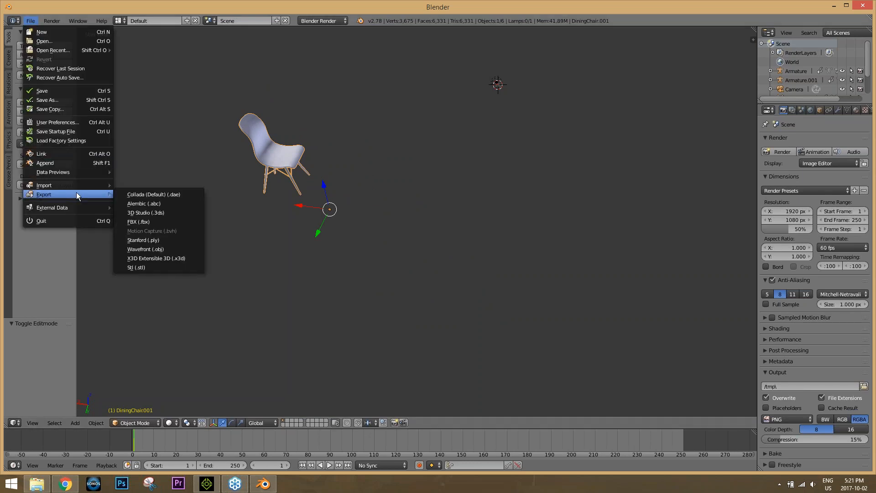
{"action": "left_click", "coordinate": [148, 222]}
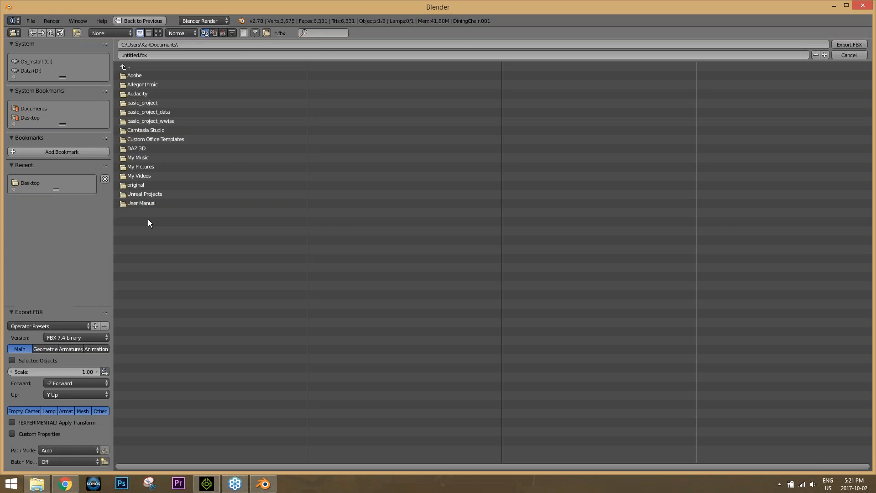
{"action": "left_click", "coordinate": [172, 54]}
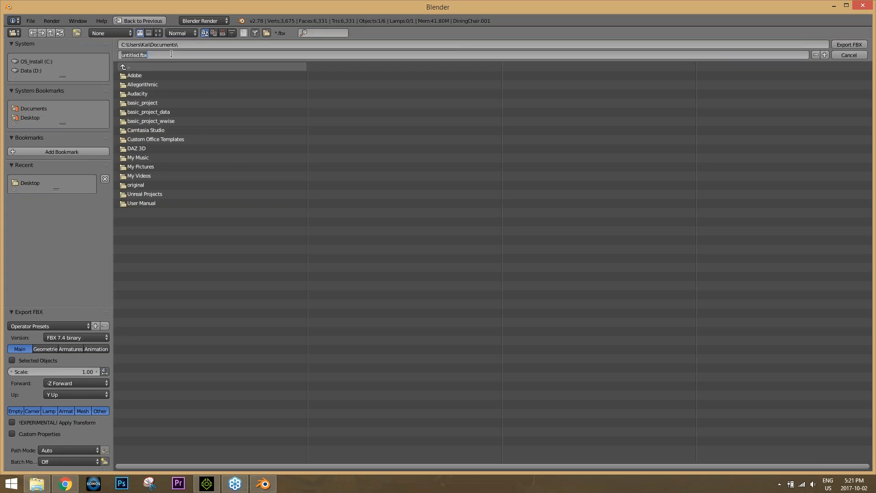
{"action": "type", "text": "chair"}
{"action": "key", "text": "Return"}
{"action": "left_click", "coordinate": [30, 183]}
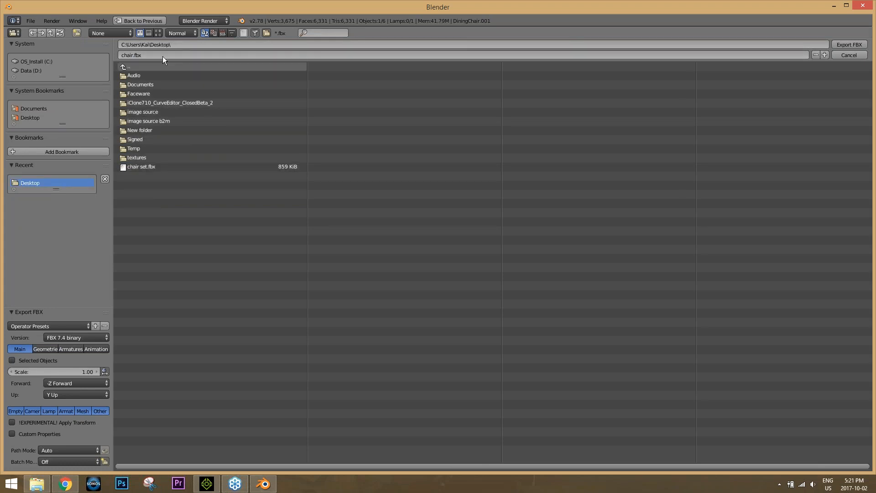
{"action": "left_click", "coordinate": [847, 44]}
- Minimize Blender, launch iClone 3DXchange 7 from the desktop and maximize its window
{"action": "left_click", "coordinate": [835, 5]}
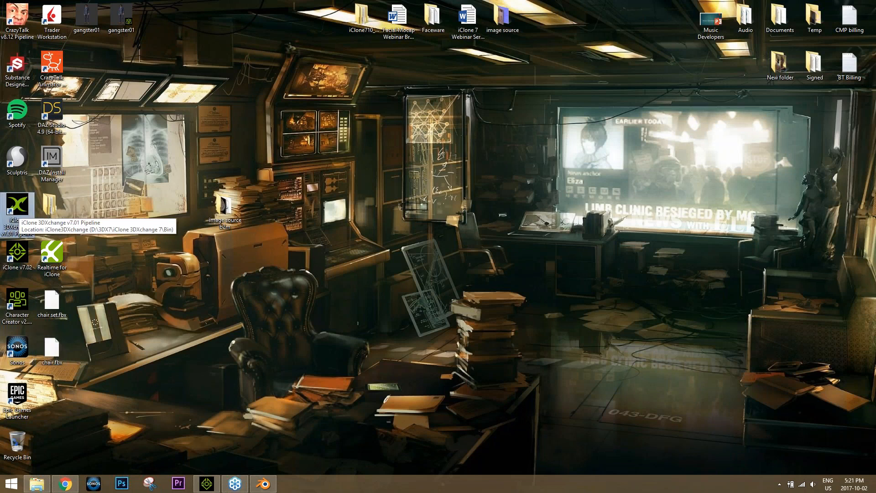
{"action": "double_click", "coordinate": [18, 206]}
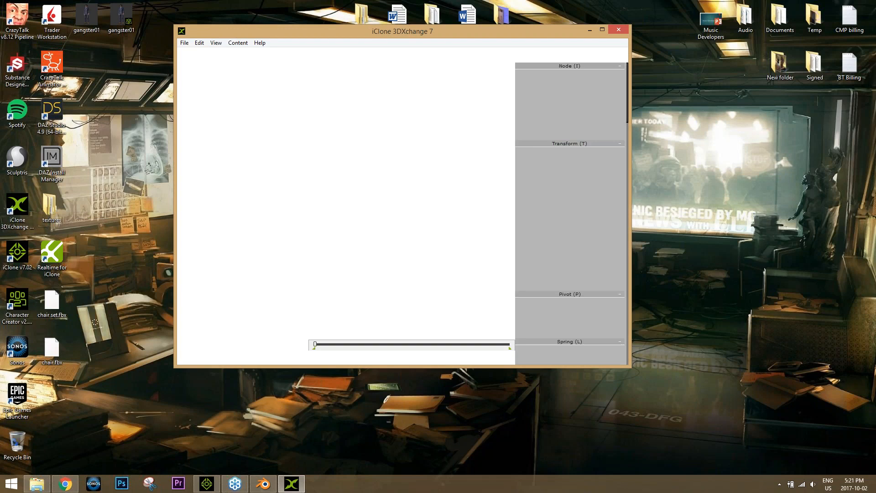
{"action": "left_click", "coordinate": [602, 31]}
{"action": "left_click", "coordinate": [7, 15]}
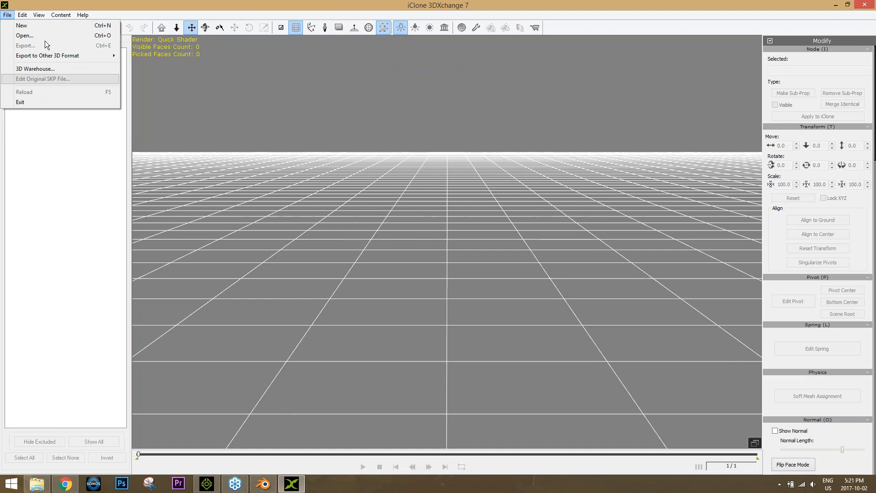
{"action": "mouse_move", "coordinate": [39, 13]}
{"action": "left_click", "coordinate": [72, 3]}
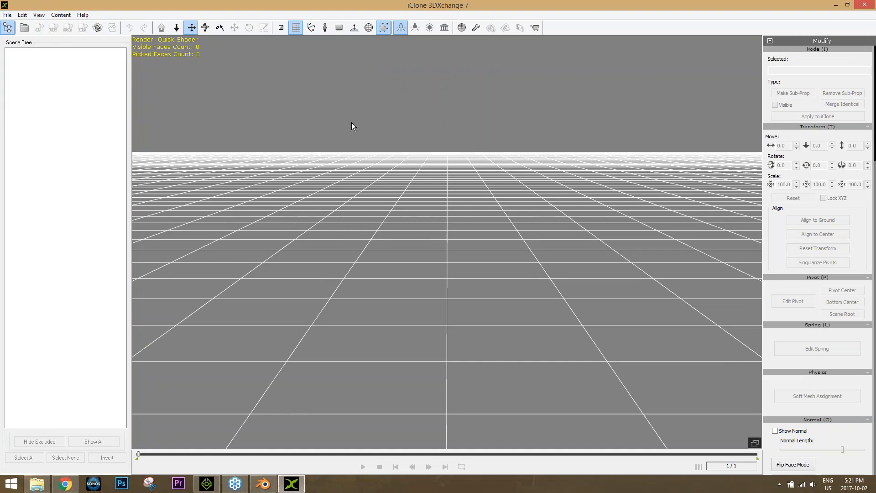
- Open chair.fbx from the Desktop, accepting the default FBX import settings
{"action": "left_click", "coordinate": [7, 15]}
{"action": "left_click", "coordinate": [21, 29]}
{"action": "left_click_drag", "start_coordinate": [558, 189], "coordinate": [561, 287]}
{"action": "double_click", "coordinate": [397, 258]}
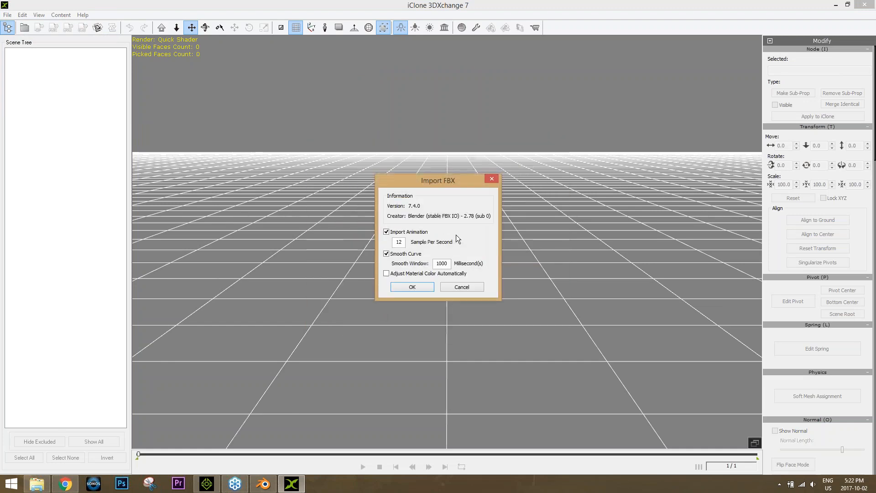
{"action": "left_click", "coordinate": [411, 287]}
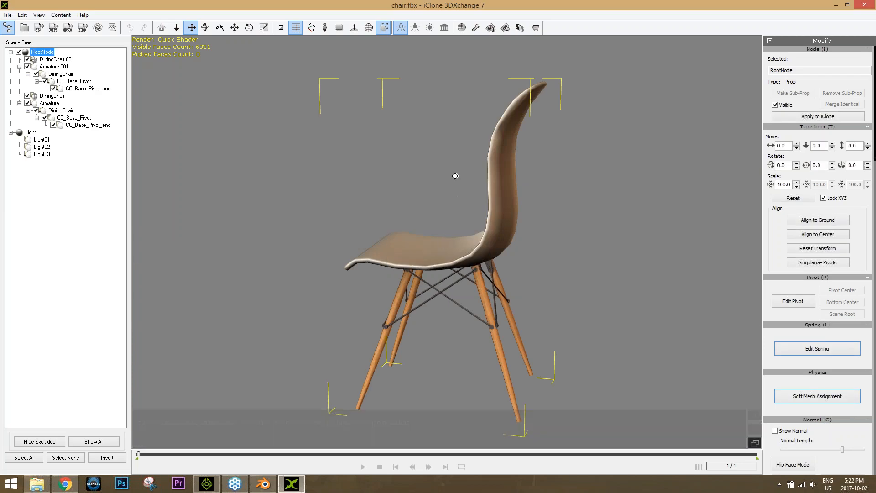
- Examine the imported chair's seat and legs from several views, switching RootNode's visibility off and back on
{"action": "right_click_drag", "start_coordinate": [455, 176], "coordinate": [456, 376]}
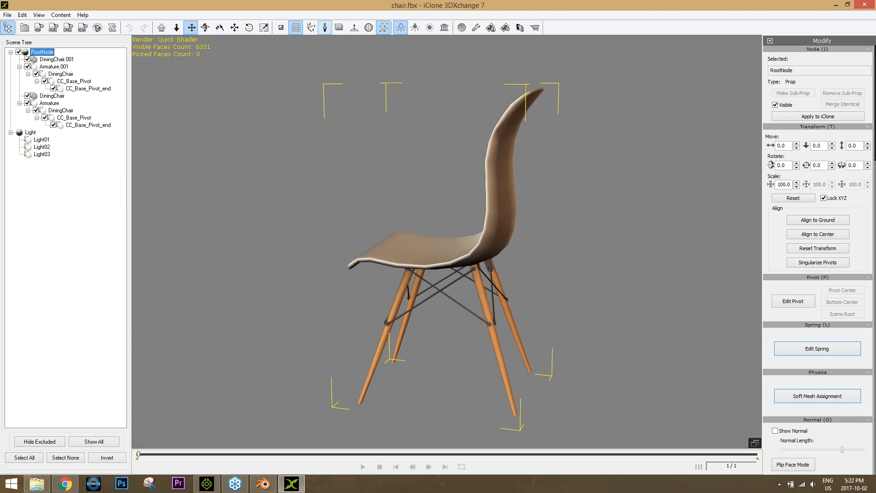
{"action": "right_click_drag", "start_coordinate": [426, 285], "coordinate": [477, 70]}
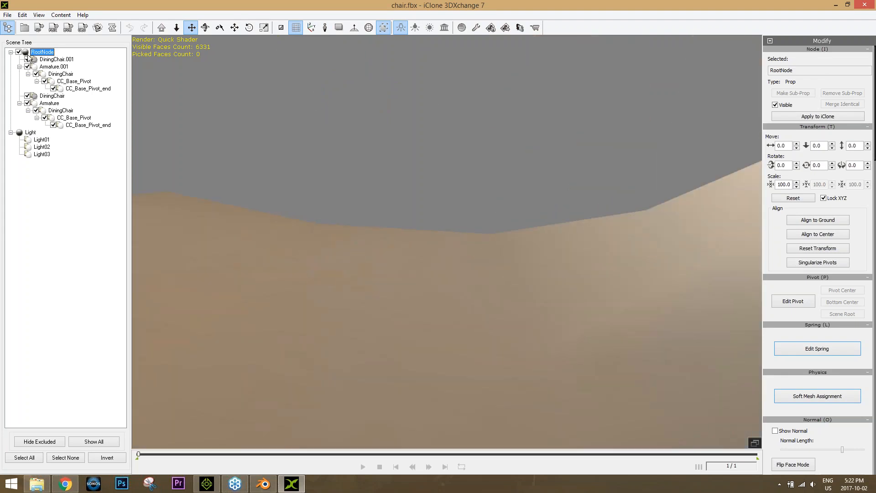
{"action": "left_click", "coordinate": [20, 52]}
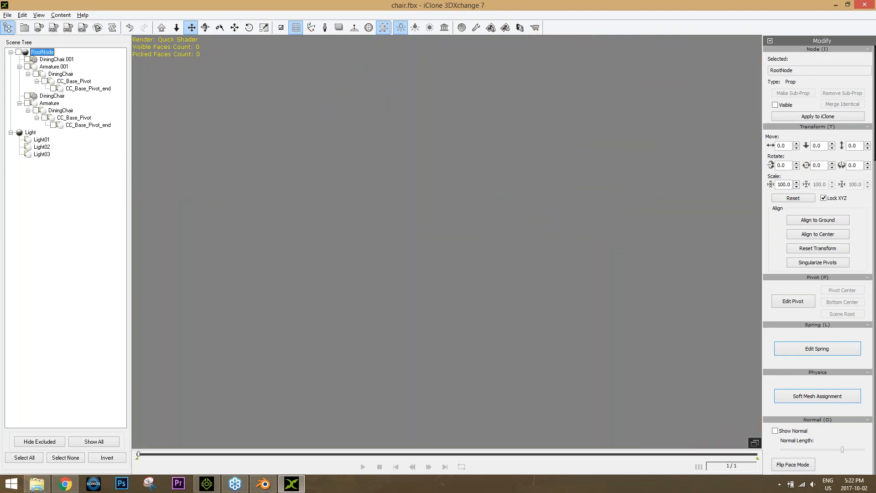
{"action": "left_click", "coordinate": [19, 52]}
{"action": "scroll", "coordinate": [448, 242], "scroll_direction": "down", "scroll_amount": 1}
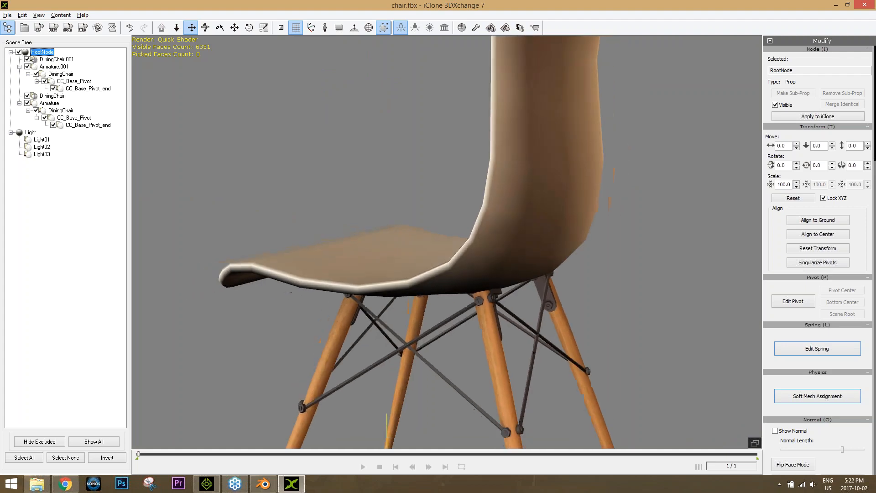
{"action": "middle_click_drag", "start_coordinate": [447, 283], "coordinate": [447, 92]}
{"action": "scroll", "coordinate": [447, 242], "scroll_direction": "down", "scroll_amount": 1}
{"action": "scroll", "coordinate": [447, 242], "scroll_direction": "down", "scroll_amount": 1}
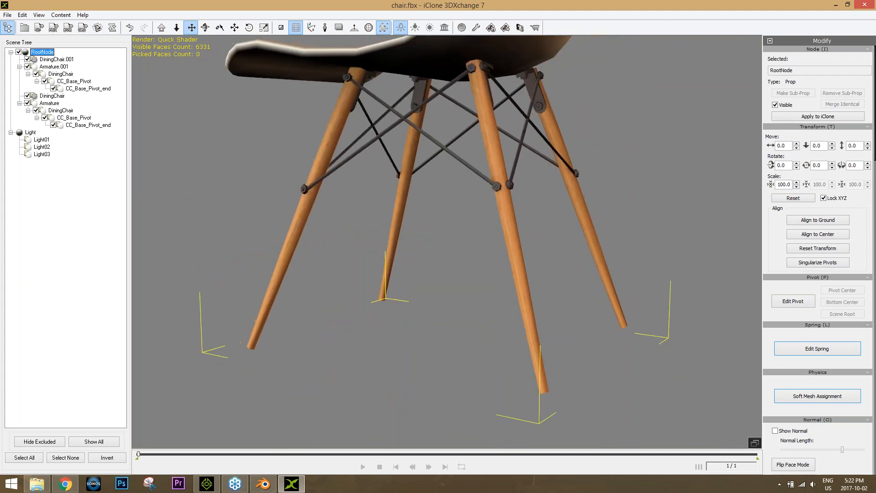
- Align the RootNode chair to the ground and view it against the floor grid
{"action": "left_click", "coordinate": [816, 221]}
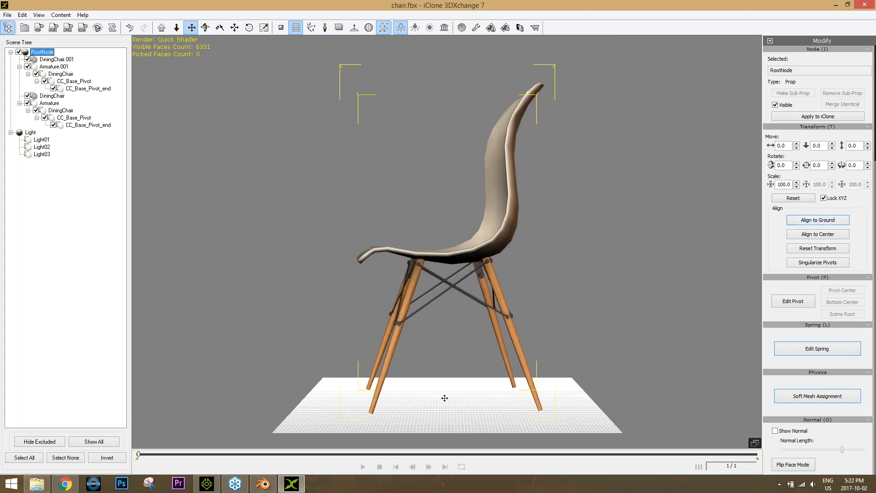
{"action": "left_click_drag", "start_coordinate": [454, 333], "coordinate": [442, 269]}
{"action": "right_click_drag", "start_coordinate": [442, 270], "coordinate": [445, 311]}
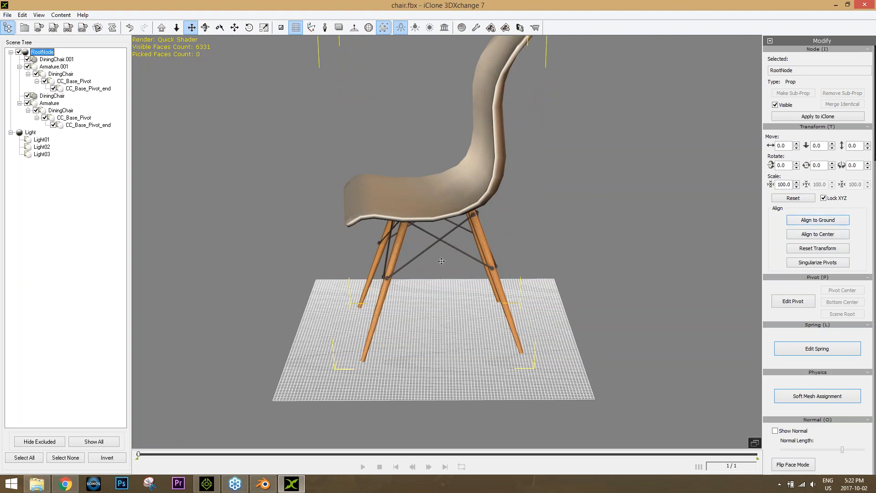
- Show the human reference dummy and compare its size with the chair up close
{"action": "left_click", "coordinate": [327, 28]}
{"action": "left_click_drag", "start_coordinate": [451, 367], "coordinate": [449, 337]}
{"action": "scroll", "coordinate": [448, 337], "scroll_direction": "up", "scroll_amount": 5}
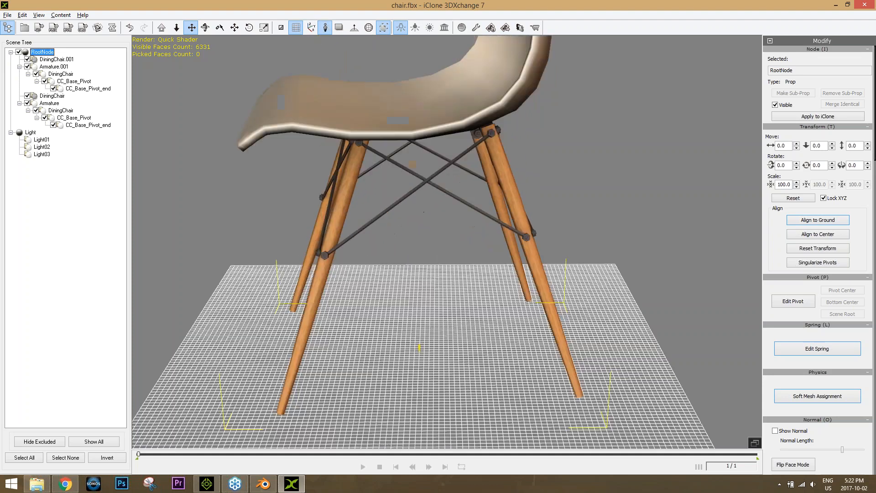
{"action": "scroll", "coordinate": [438, 382], "scroll_direction": "up", "scroll_amount": 5}
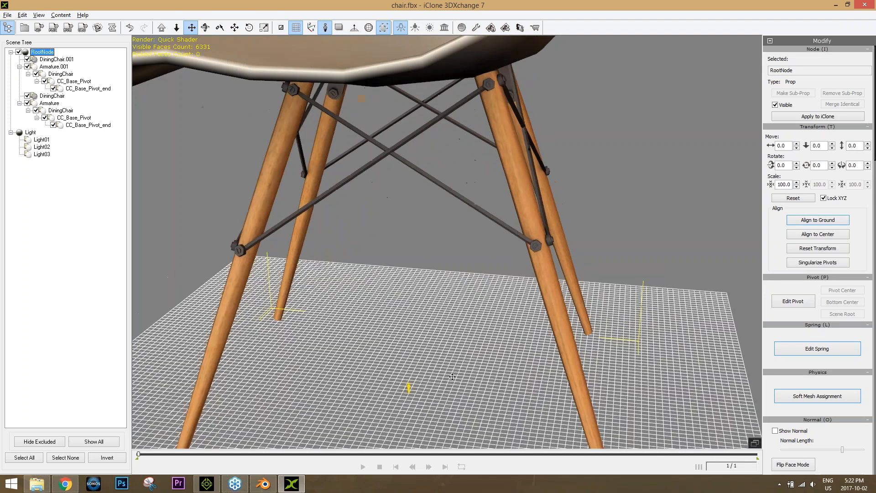
{"action": "left_click_drag", "start_coordinate": [463, 324], "coordinate": [462, 276]}
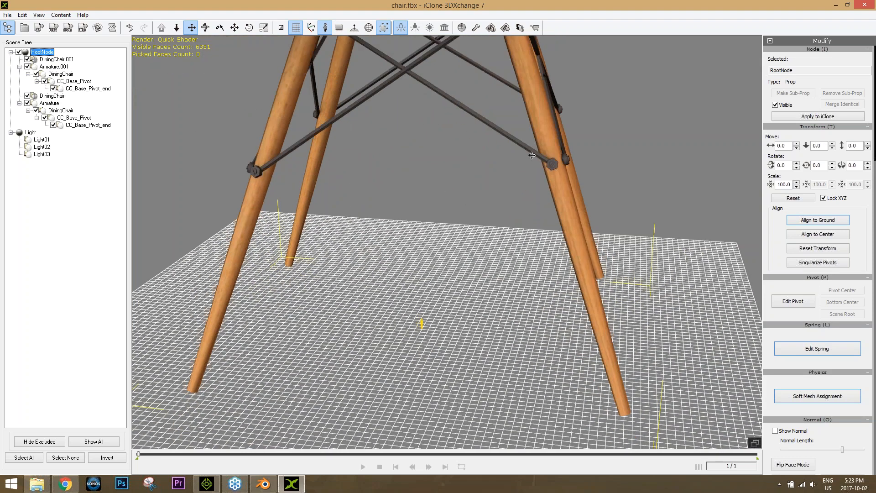
{"action": "scroll", "coordinate": [421, 323], "scroll_direction": "down", "scroll_amount": 5}
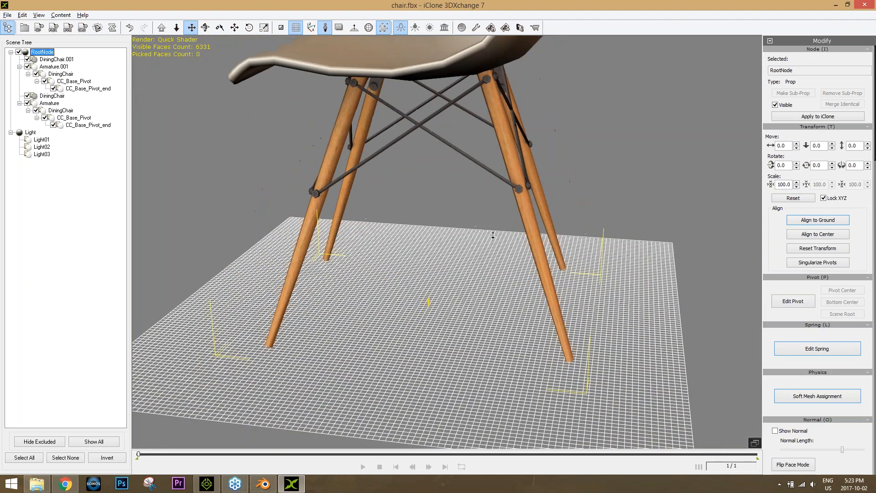
{"action": "right_click_drag", "start_coordinate": [411, 74], "coordinate": [462, 207]}
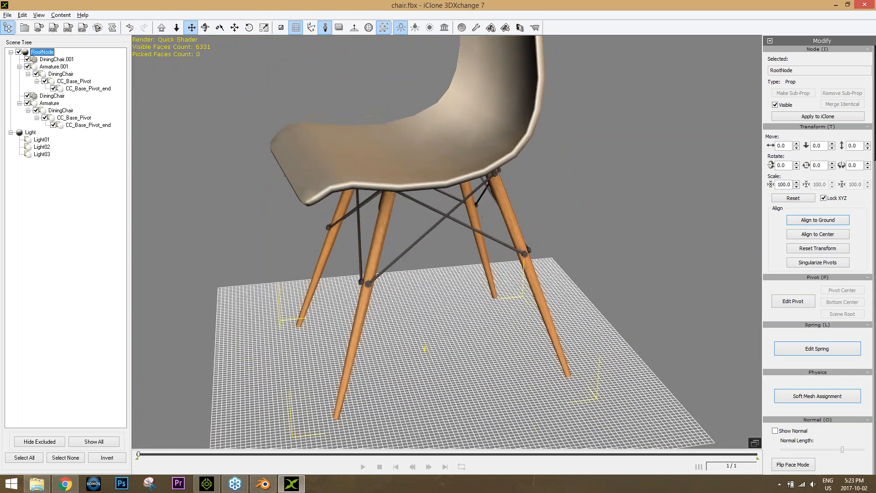
- Set RootNode's locked XYZ scale to 1, check the framed chair against the human reference dummy, and hide the dummy
{"action": "double_click", "coordinate": [792, 185]}
{"action": "type", "text": "1"}
{"action": "key", "text": "Return"}
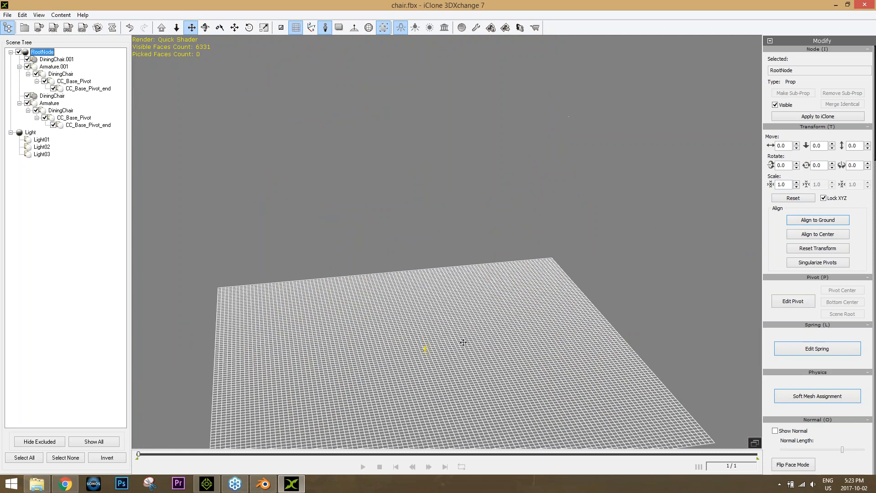
{"action": "key", "text": "f"}
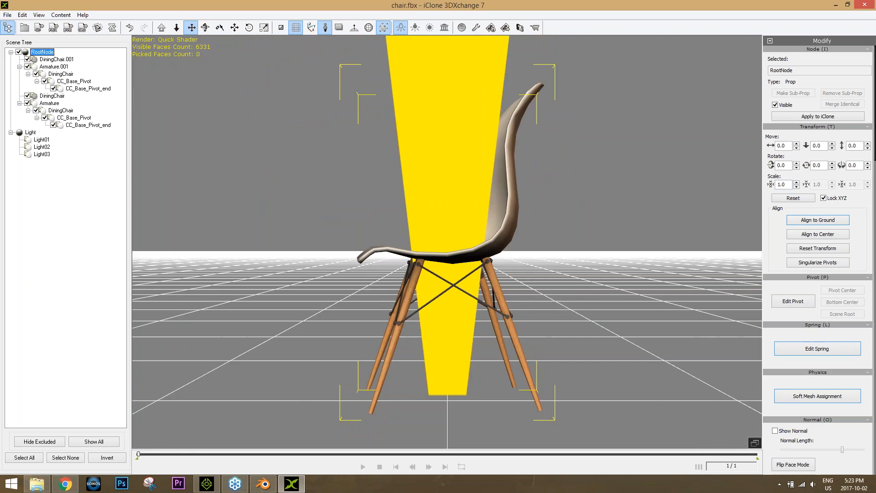
{"action": "right_click_drag", "start_coordinate": [305, 149], "coordinate": [381, 285]}
{"action": "scroll", "coordinate": [381, 285], "scroll_direction": "down", "scroll_amount": 4}
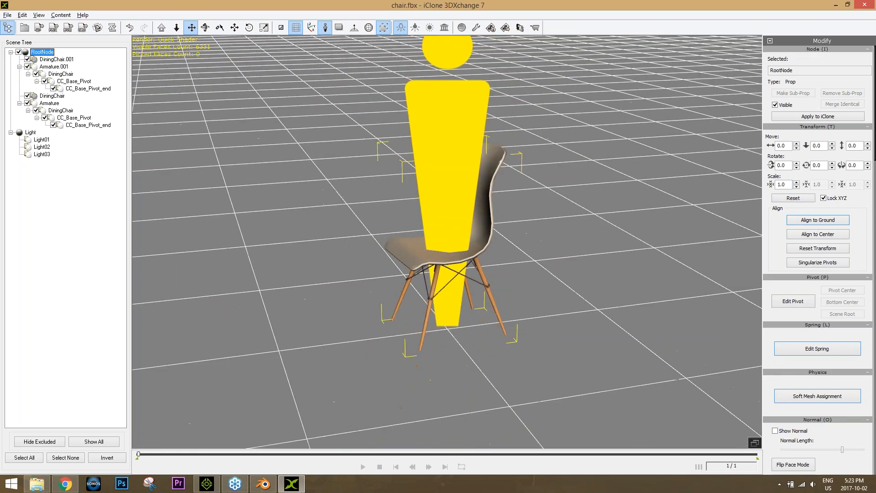
{"action": "scroll", "coordinate": [381, 285], "scroll_direction": "down", "scroll_amount": 3}
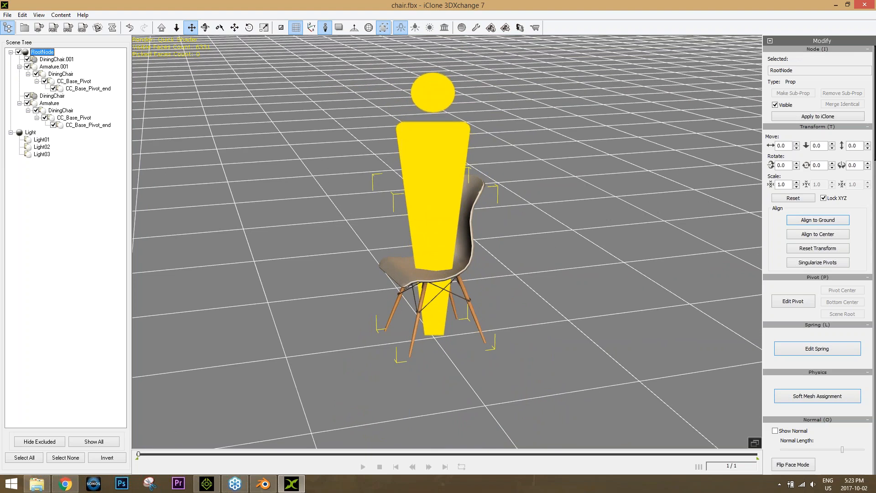
{"action": "left_click", "coordinate": [325, 28]}
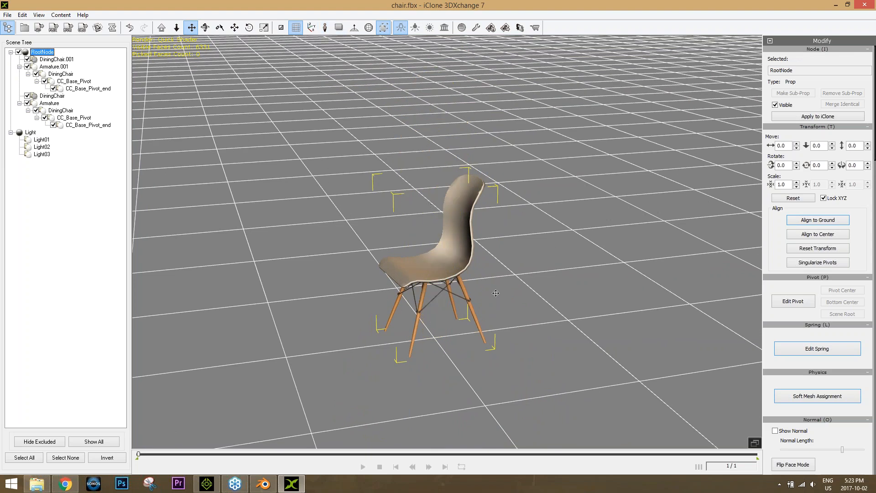
- Enable vertex welding for the DiningChair.001 mesh and auto smooth its normals at 45
{"action": "left_click_drag", "start_coordinate": [874, 165], "coordinate": [875, 238]}
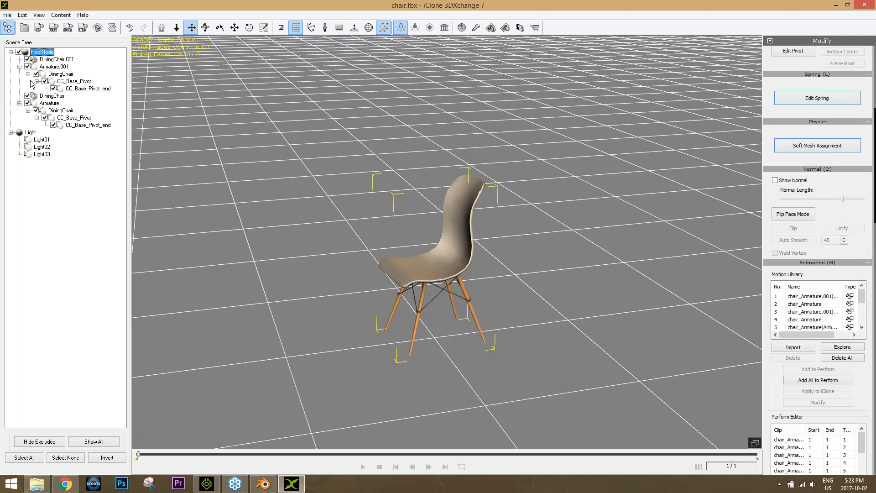
{"action": "left_click", "coordinate": [57, 62]}
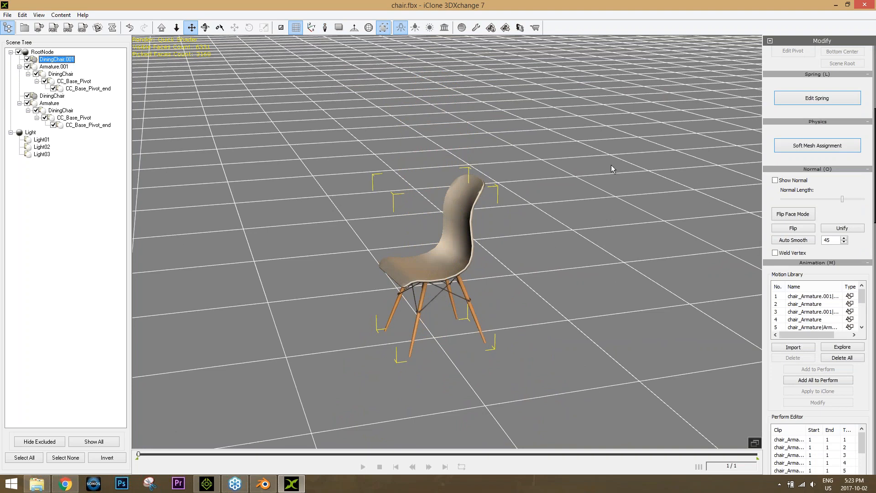
{"action": "left_click", "coordinate": [775, 253]}
{"action": "left_click", "coordinate": [790, 241]}
- Delete all animation clips from the Perform Editor and the Motion Library
{"action": "scroll", "coordinate": [875, 215], "scroll_direction": "down", "scroll_amount": 5}
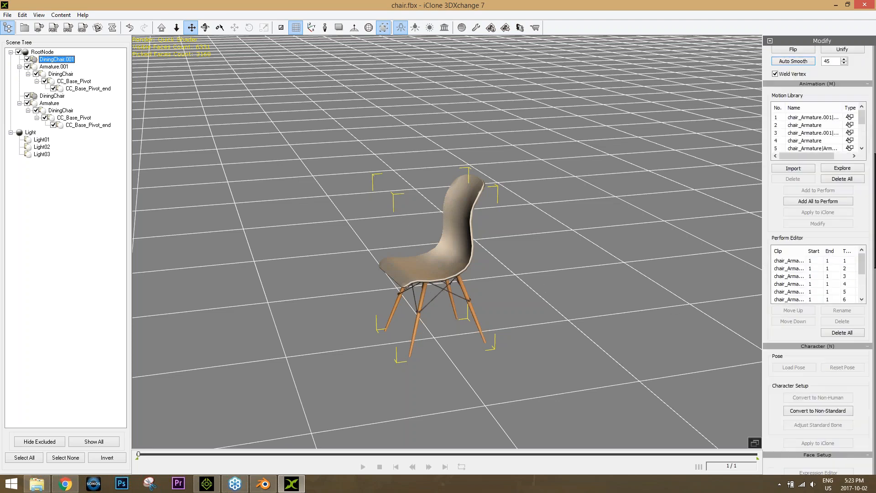
{"action": "left_click", "coordinate": [843, 333]}
{"action": "left_click", "coordinate": [843, 179]}
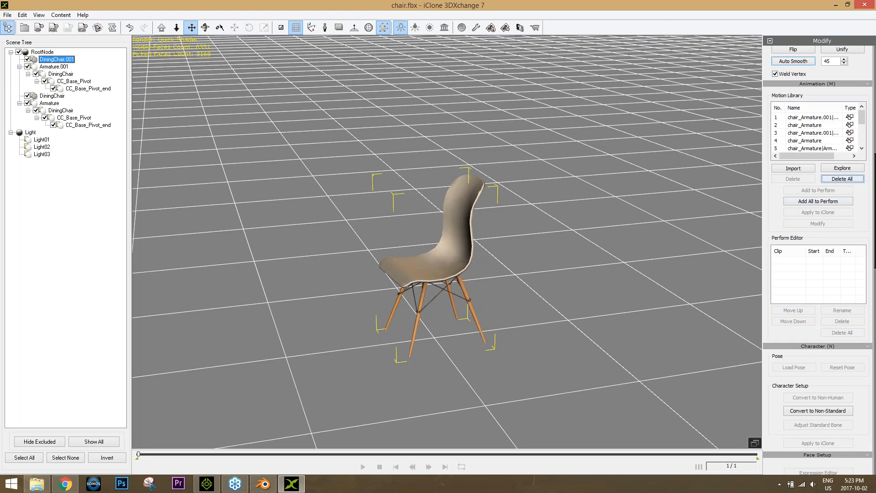
{"action": "scroll", "coordinate": [875, 315], "scroll_direction": "up", "scroll_amount": 3}
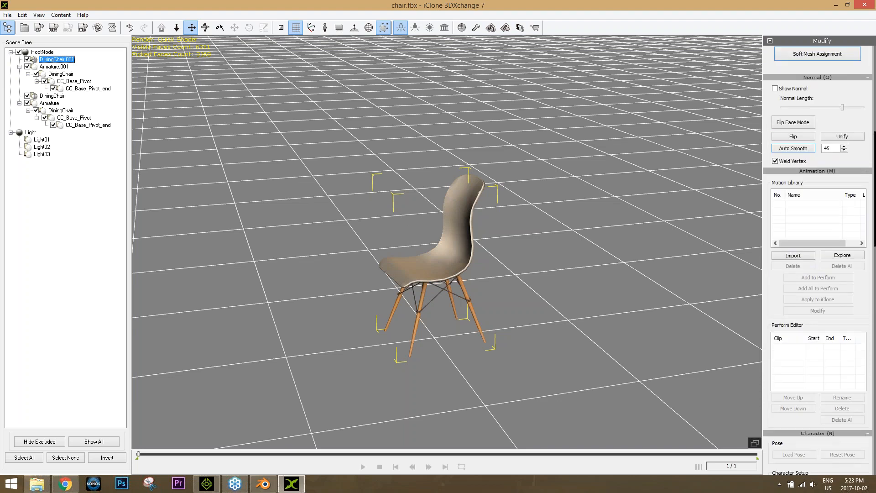
- Switch the DiningChair mesh's visibility off and back on, and examine the smoothed chair up close from another angle
{"action": "left_click", "coordinate": [27, 96]}
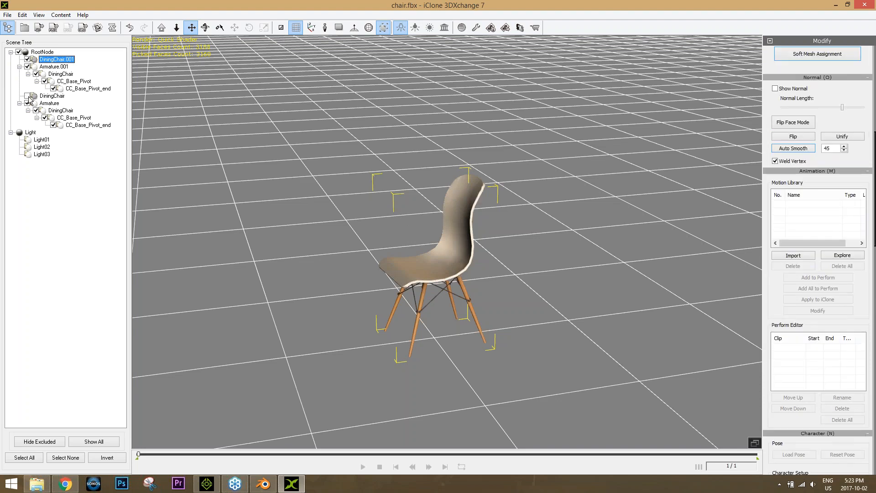
{"action": "left_click", "coordinate": [27, 96]}
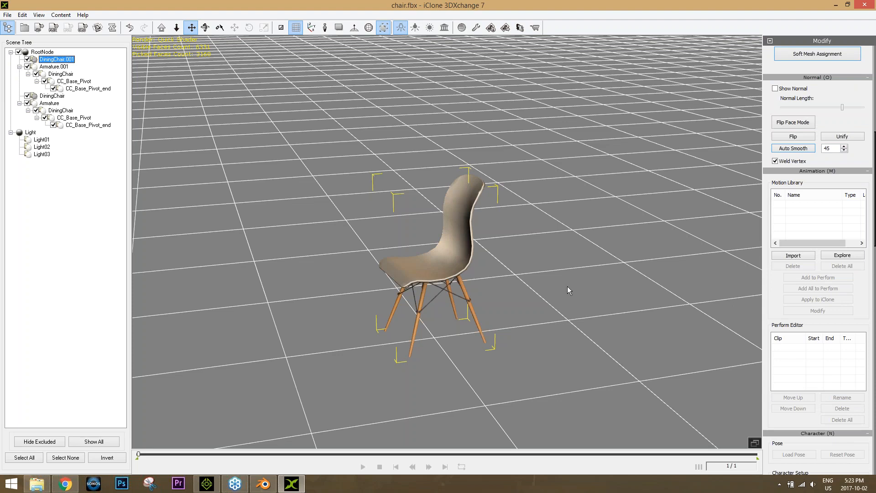
{"action": "right_click_drag", "start_coordinate": [568, 286], "coordinate": [683, 276]}
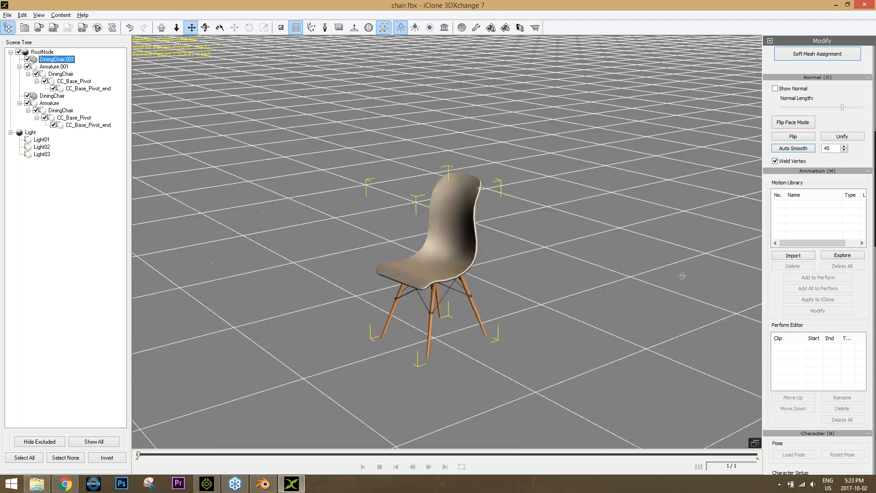
{"action": "scroll", "coordinate": [482, 292], "scroll_direction": "up", "scroll_amount": 5}
{"action": "scroll", "coordinate": [521, 201], "scroll_direction": "down", "scroll_amount": 3}
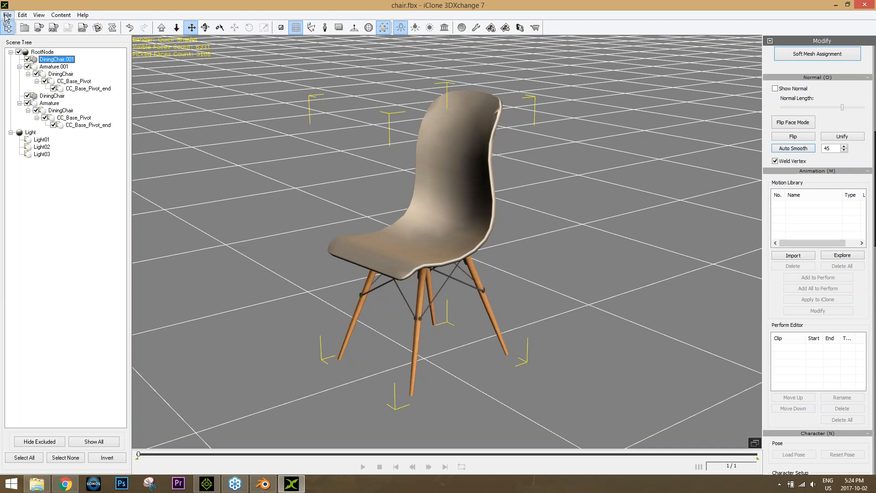
- Export the chair as an iClone 7 prop with geometry included, named "cool", to the default iClone content folder
{"action": "left_click", "coordinate": [38, 28]}
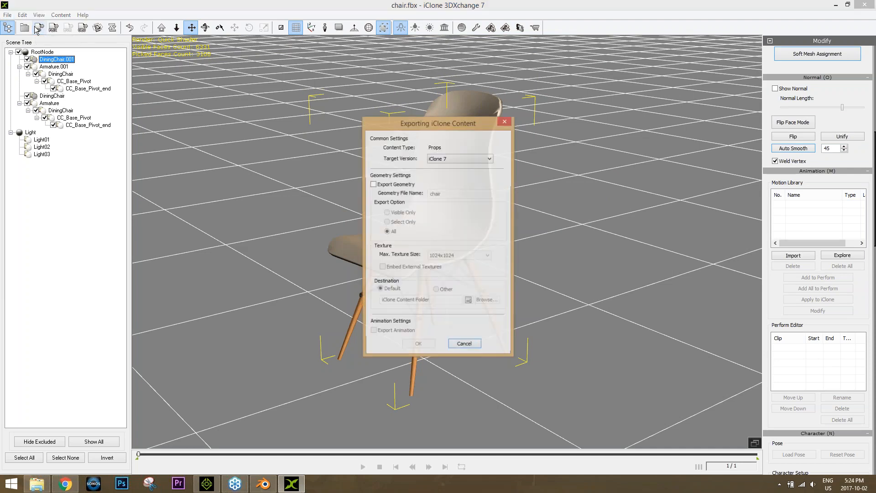
{"action": "left_click", "coordinate": [399, 185]}
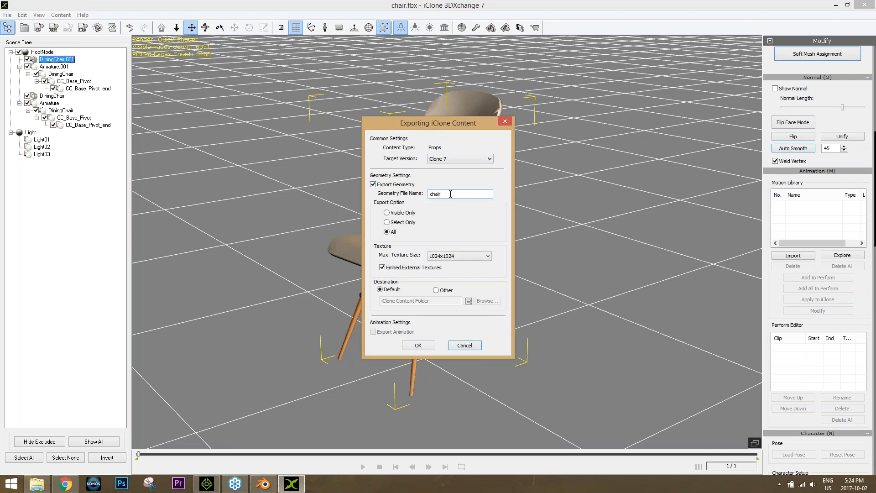
{"action": "left_click_drag", "start_coordinate": [450, 194], "coordinate": [430, 194]}
{"action": "type", "text": "cool"}
{"action": "left_click", "coordinate": [418, 345]}
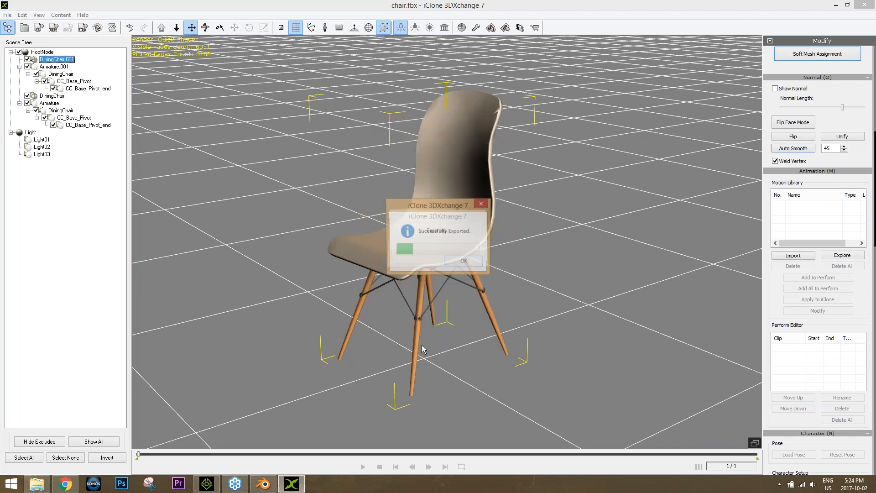
- Switch to iClone and add the cool chair from the custom props to the scene near the dining table
{"action": "left_click", "coordinate": [459, 263]}
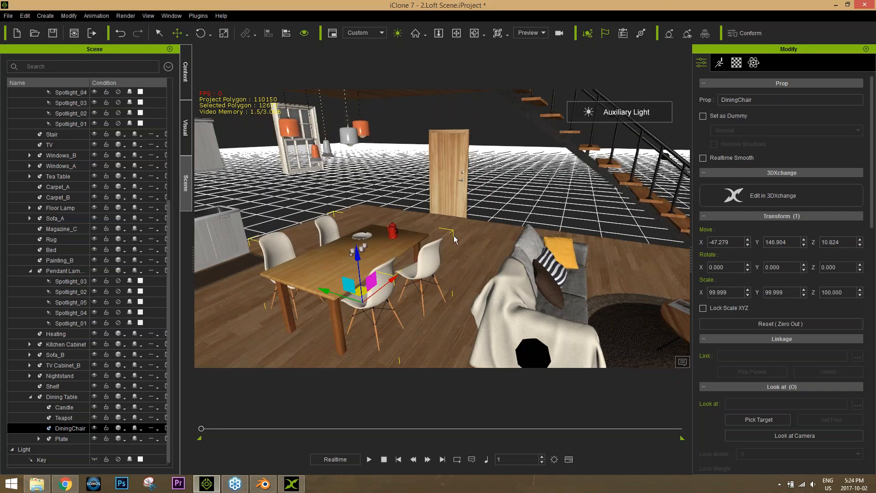
{"action": "left_click", "coordinate": [209, 484]}
{"action": "left_click", "coordinate": [185, 72]}
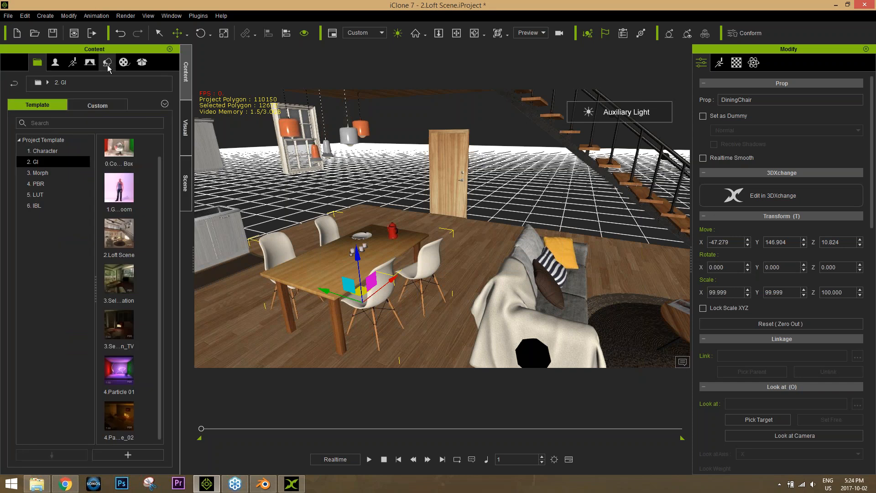
{"action": "left_click", "coordinate": [107, 62]}
{"action": "left_click", "coordinate": [93, 105]}
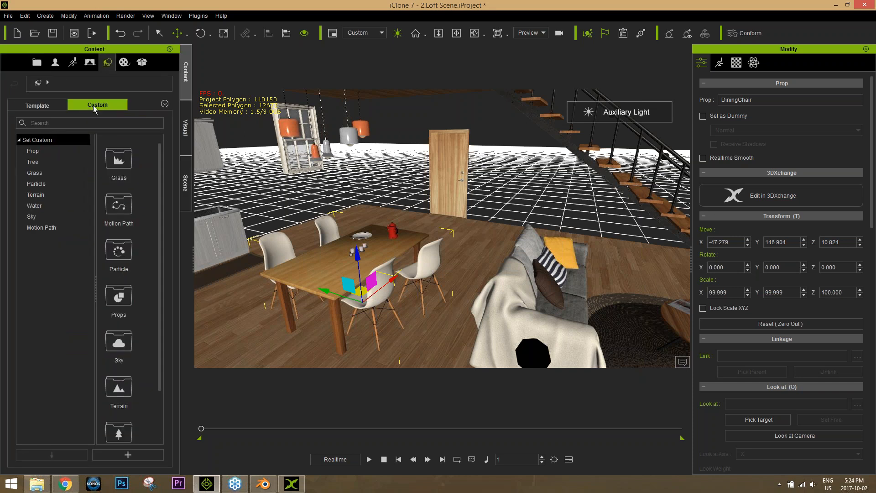
{"action": "left_click", "coordinate": [39, 151]}
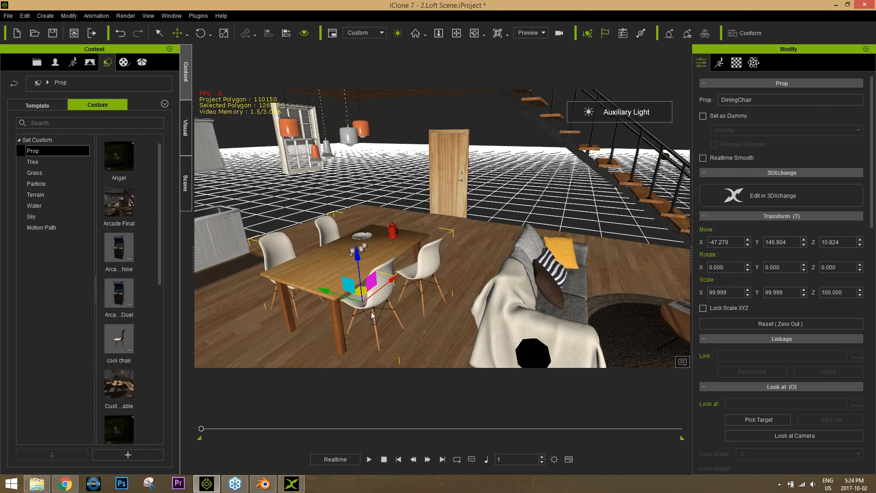
{"action": "left_click_drag", "start_coordinate": [120, 340], "coordinate": [318, 349]}
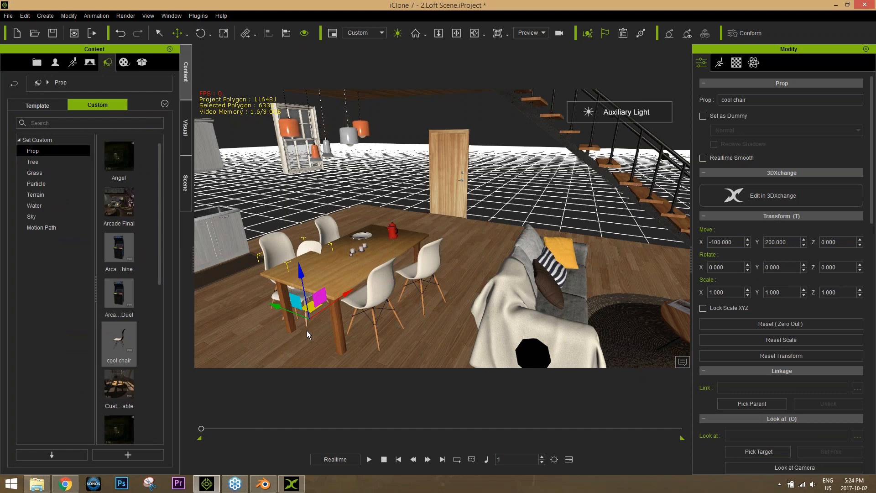
- Move the cool chair clear of the near end of the dining table, to about X -195, Y 177, Z 13
{"action": "right_click_drag", "start_coordinate": [319, 343], "coordinate": [302, 292]}
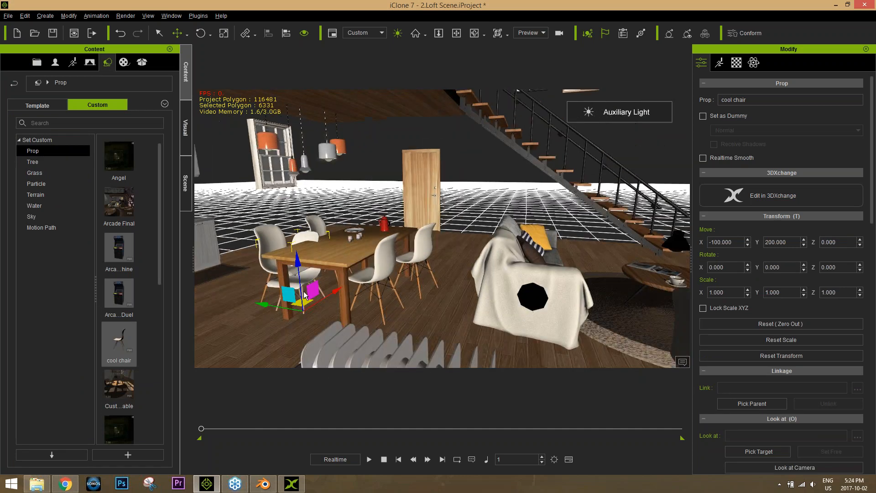
{"action": "middle_click_drag", "start_coordinate": [302, 292], "coordinate": [360, 297]}
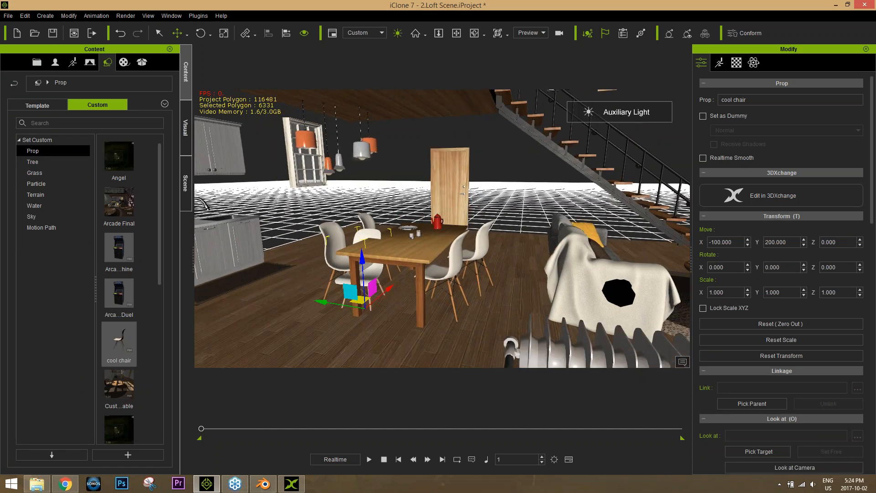
{"action": "left_click_drag", "start_coordinate": [359, 300], "coordinate": [334, 340]}
{"action": "left_click_drag", "start_coordinate": [332, 309], "coordinate": [331, 296]}
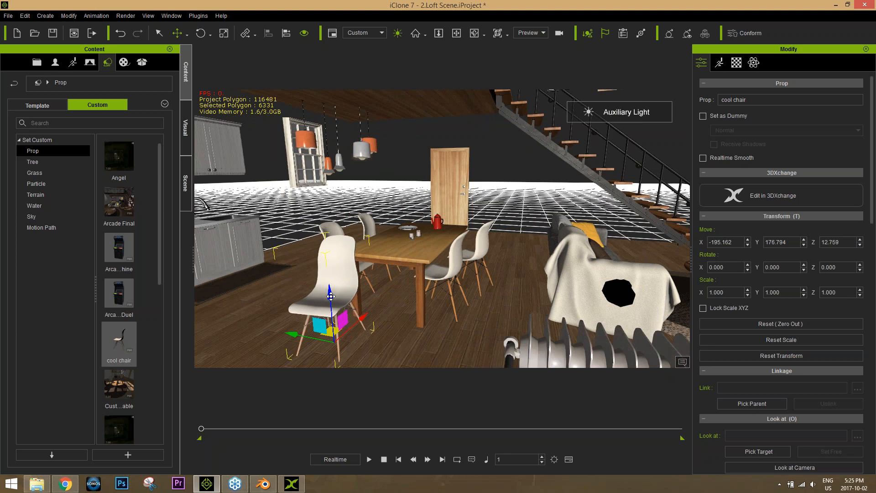
{"action": "right_click_drag", "start_coordinate": [371, 353], "coordinate": [360, 290]}
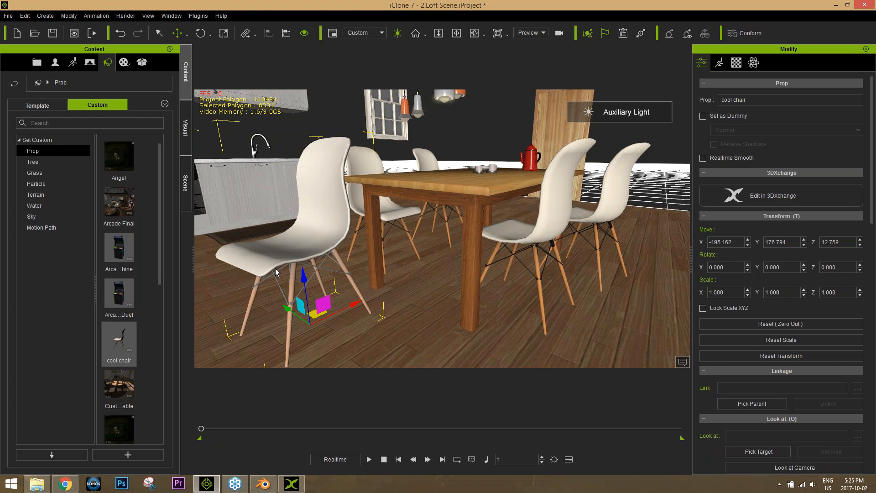
- Set the base color strength of the cool chair's DiningChair.001 material to 100
{"action": "left_click", "coordinate": [736, 64]}
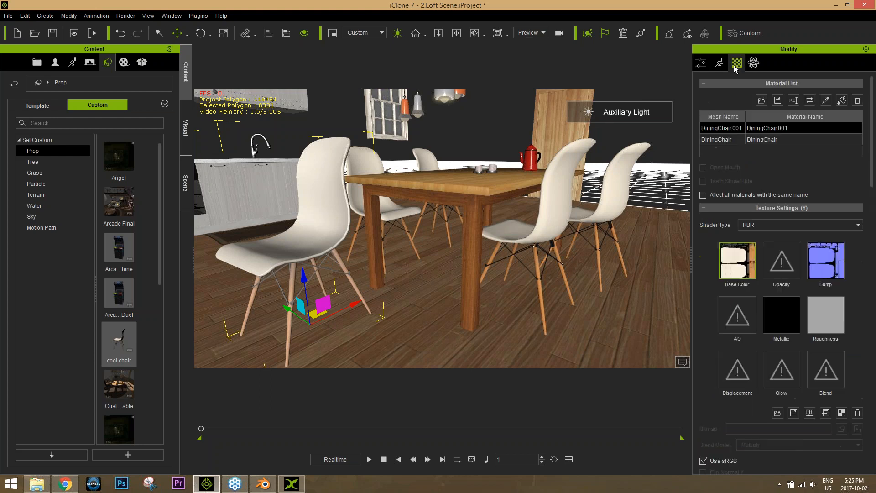
{"action": "scroll", "coordinate": [779, 184], "scroll_direction": "down", "scroll_amount": 3}
{"action": "scroll", "coordinate": [771, 160], "scroll_direction": "down", "scroll_amount": 1}
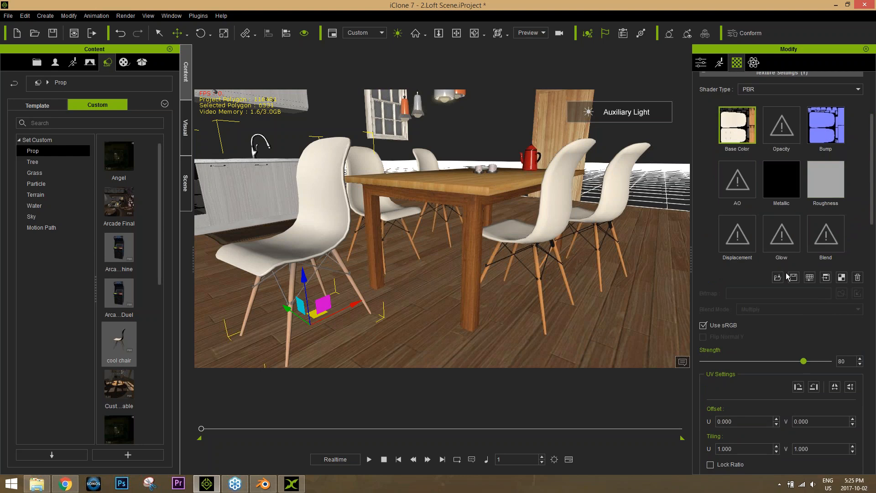
{"action": "left_click_drag", "start_coordinate": [804, 362], "coordinate": [856, 363]}
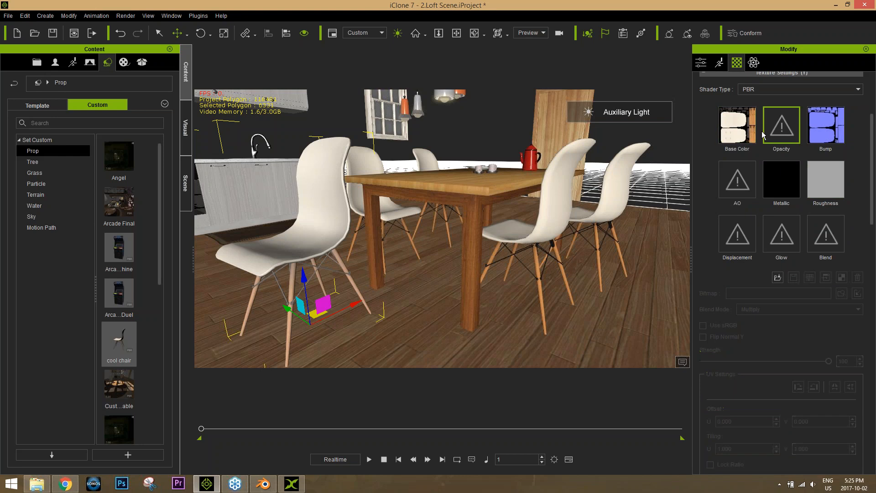
- Try the Traditional shader type on the DiningChair.001 material, and return it to PBR
{"action": "right_click_drag", "start_coordinate": [224, 281], "coordinate": [438, 281]}
{"action": "left_click", "coordinate": [769, 89]}
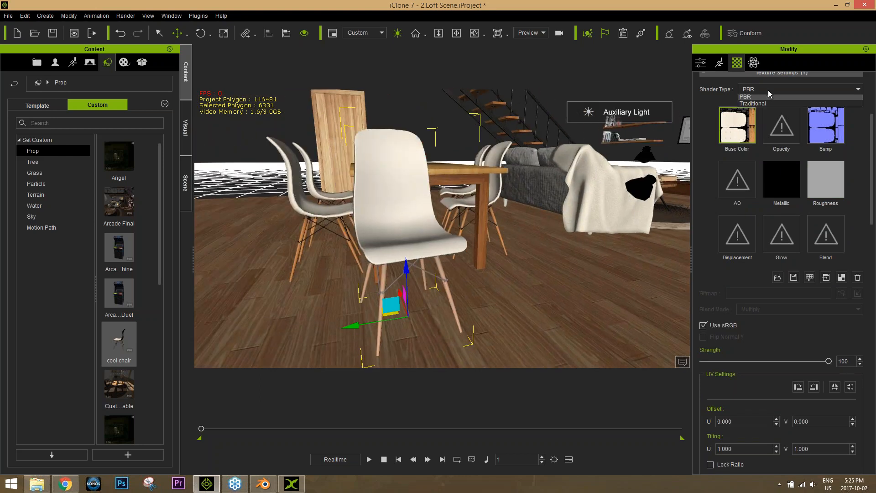
{"action": "left_click", "coordinate": [771, 105]}
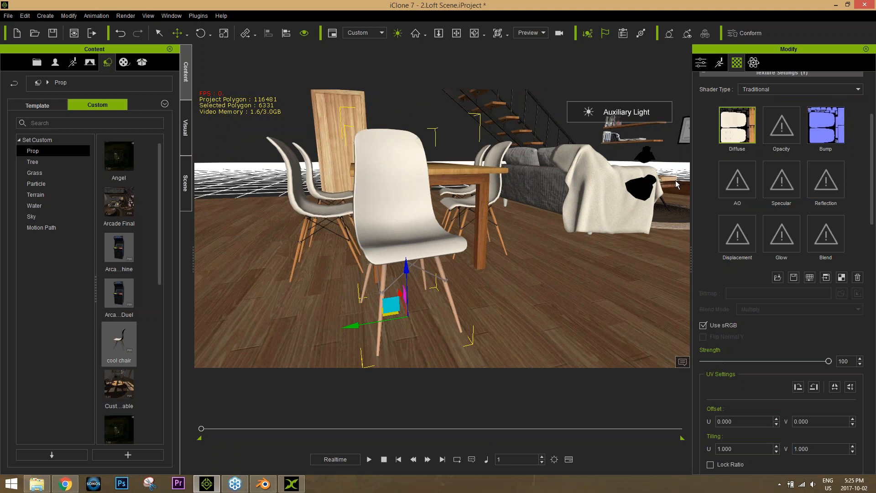
{"action": "left_click", "coordinate": [768, 89]}
{"action": "left_click", "coordinate": [760, 97]}
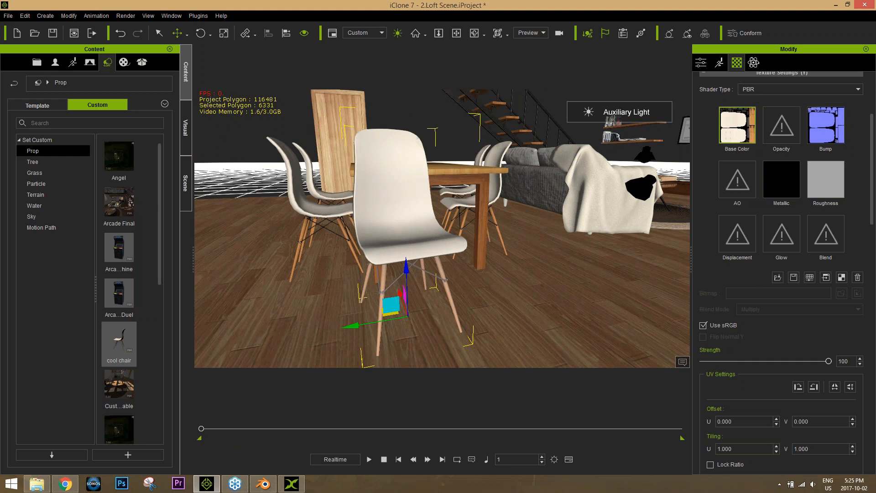
- Set the base color strength of the cool chair's DiningChair material to 100
{"action": "right_click_drag", "start_coordinate": [456, 247], "coordinate": [402, 268]}
{"action": "scroll", "coordinate": [771, 137], "scroll_direction": "up", "scroll_amount": 5}
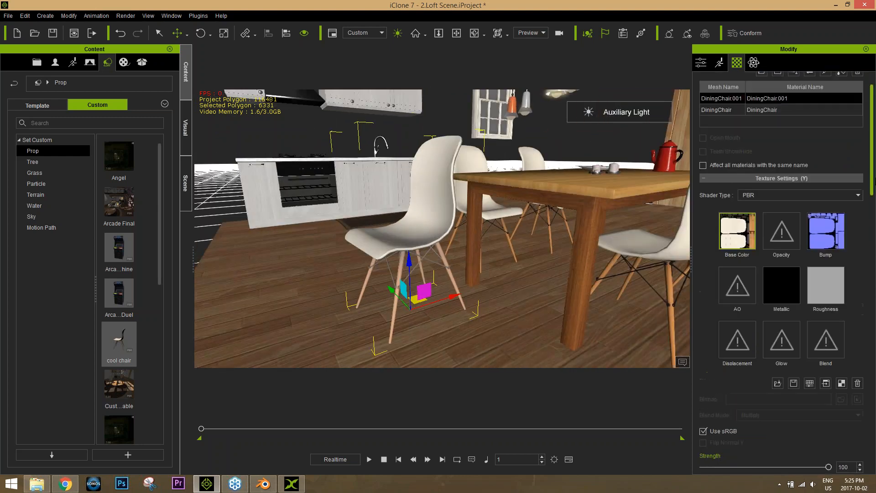
{"action": "left_click", "coordinate": [769, 111]}
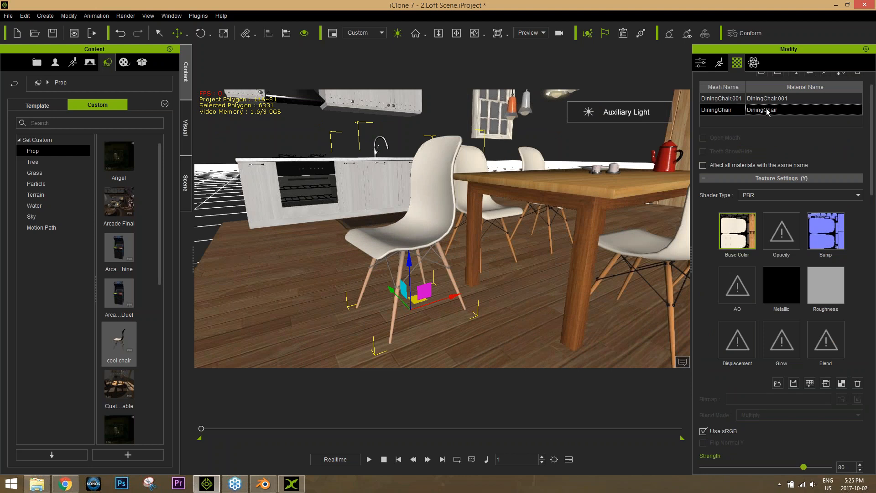
{"action": "left_click_drag", "start_coordinate": [806, 468], "coordinate": [869, 466]}
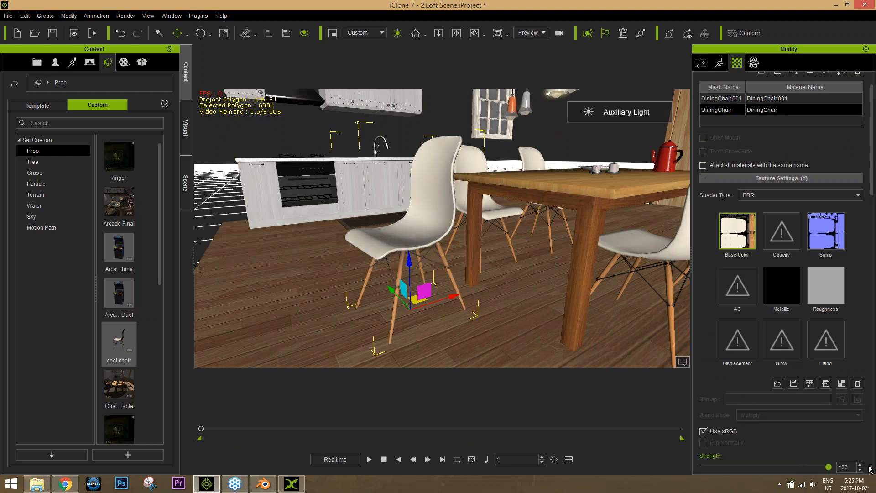
- Compare the cool chair's two materials, and clear the DiningChair.001 material
{"action": "left_click", "coordinate": [761, 101]}
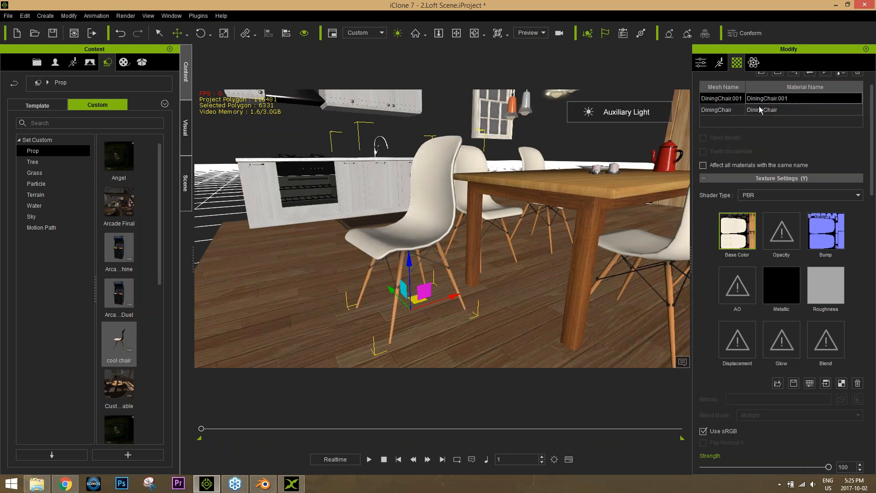
{"action": "left_click", "coordinate": [726, 110]}
{"action": "left_click", "coordinate": [726, 100]}
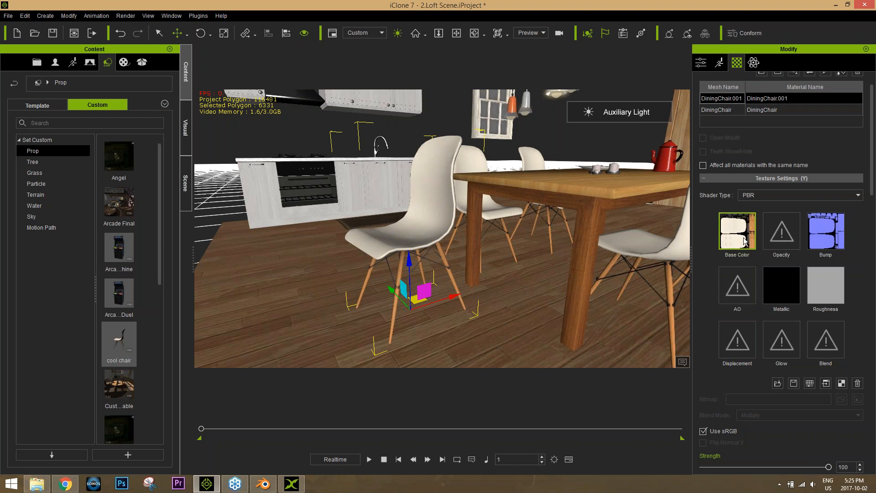
{"action": "scroll", "coordinate": [393, 266], "scroll_direction": "down", "scroll_amount": 3}
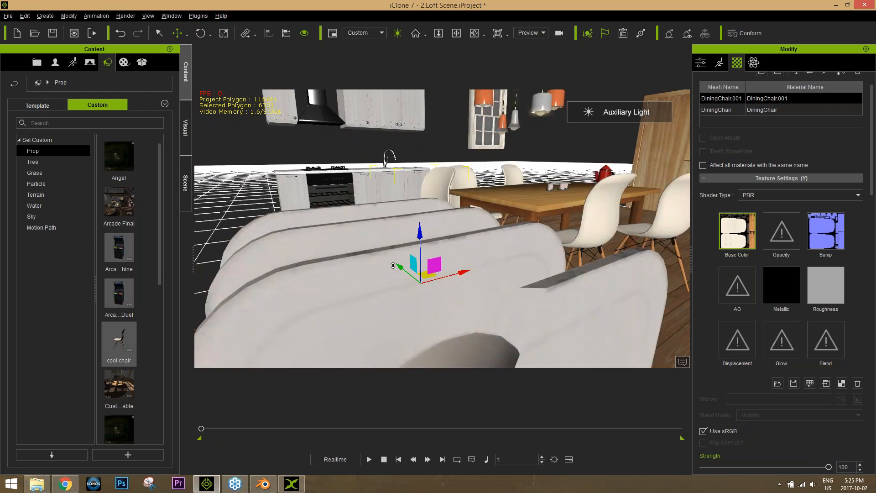
{"action": "scroll", "coordinate": [393, 266], "scroll_direction": "down", "scroll_amount": 5}
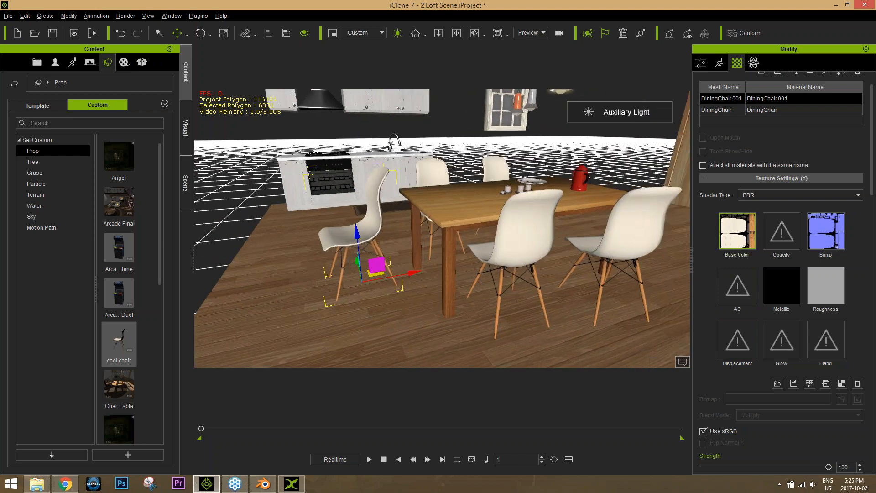
{"action": "left_click", "coordinate": [778, 111]}
{"action": "left_click", "coordinate": [771, 100]}
{"action": "left_click", "coordinate": [857, 74]}
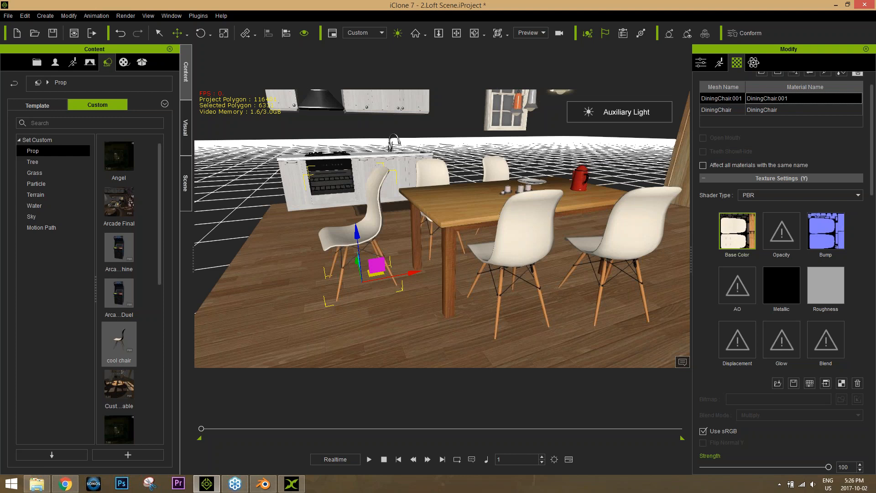
{"action": "right_click_drag", "start_coordinate": [319, 287], "coordinate": [392, 255]}
{"action": "scroll", "coordinate": [391, 256], "scroll_direction": "up", "scroll_amount": 4}
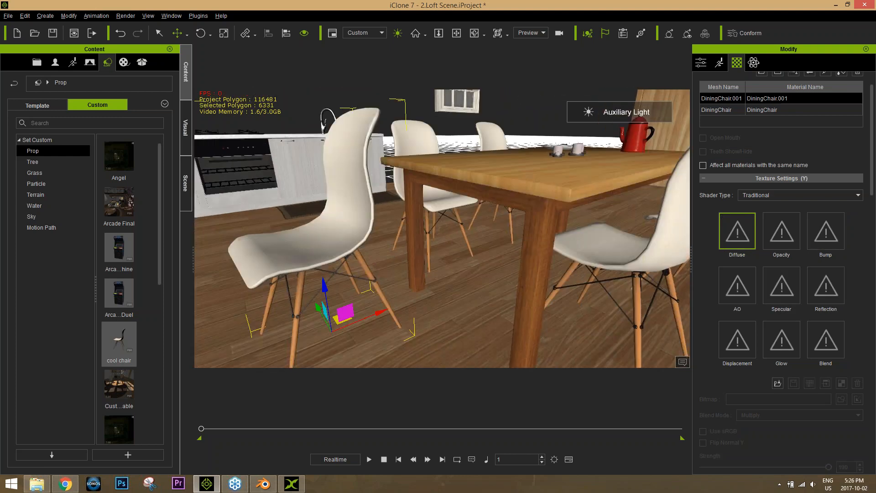
{"action": "scroll", "coordinate": [442, 228], "scroll_direction": "down", "scroll_amount": 4}
- Delete the scene's original DiningChair prop containing the four chairs around the dining table
{"action": "left_click", "coordinate": [545, 237]}
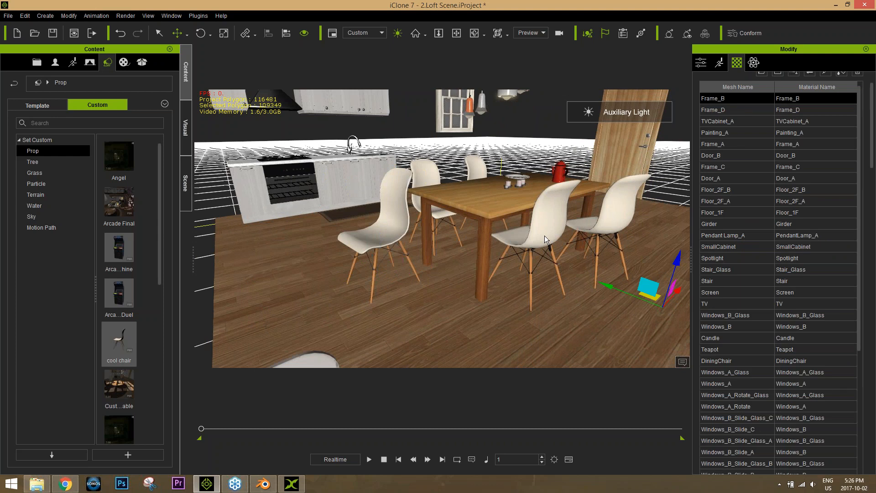
{"action": "left_click", "coordinate": [544, 235]}
{"action": "key", "text": "Delete"}
- Try rotating the cool chair about its vertical axis, then undo the rotation and reselect the chair
{"action": "left_click", "coordinate": [381, 241]}
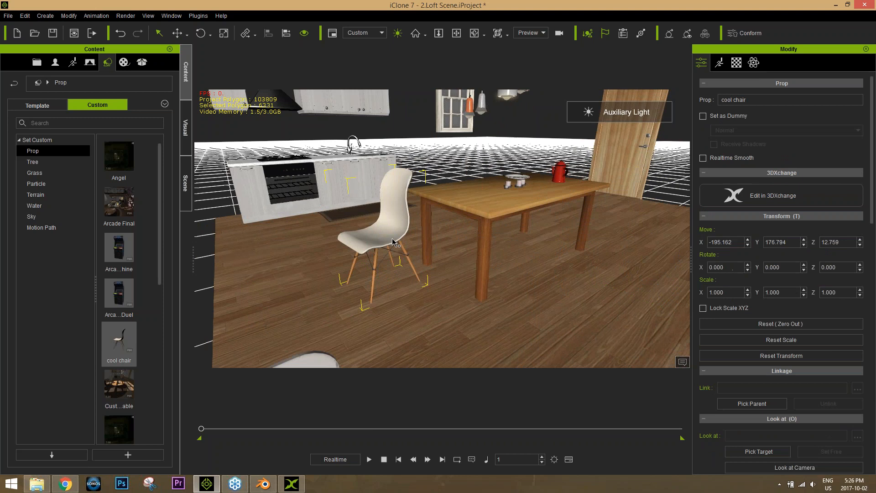
{"action": "key", "text": "z"}
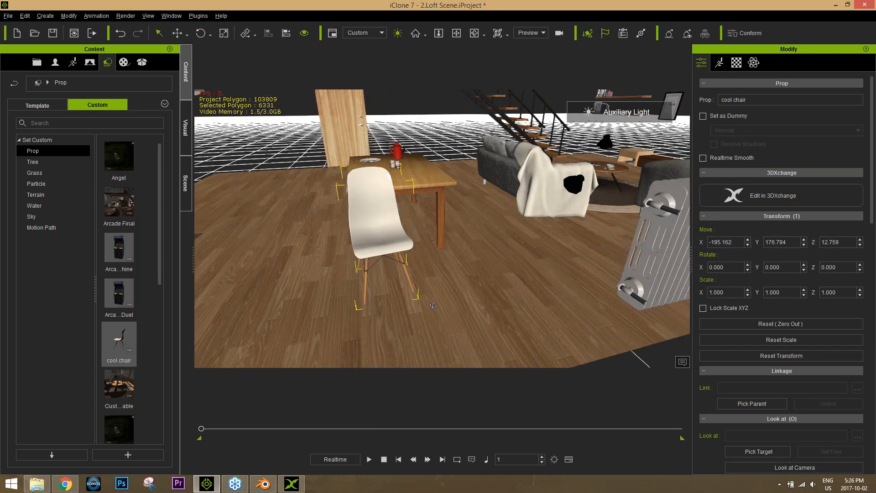
{"action": "key", "text": "e"}
{"action": "left_click_drag", "start_coordinate": [398, 284], "coordinate": [441, 298]}
{"action": "key", "text": "w"}
{"action": "left_click", "coordinate": [379, 278]}
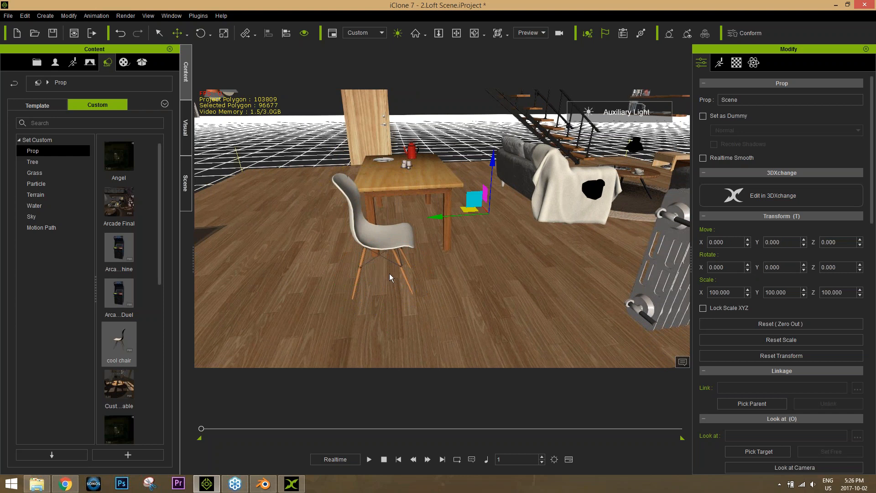
{"action": "key", "text": "ctrl+z"}
{"action": "left_click", "coordinate": [383, 245]}
{"action": "middle_click_drag", "start_coordinate": [442, 187], "coordinate": [444, 203]}
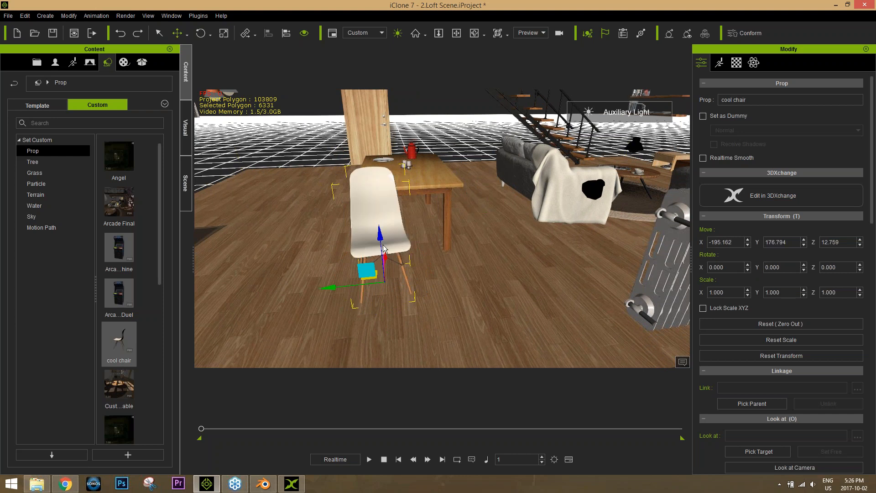
- Place the cool chair at the table's kitchen-facing long side, about X -37, Y 225, rotated about 88 degrees on Z to face the table
{"action": "right_click_drag", "start_coordinate": [444, 203], "coordinate": [410, 160]}
{"action": "left_click_drag", "start_coordinate": [378, 289], "coordinate": [352, 204]}
{"action": "key", "text": "e"}
{"action": "left_click_drag", "start_coordinate": [389, 238], "coordinate": [424, 227]}
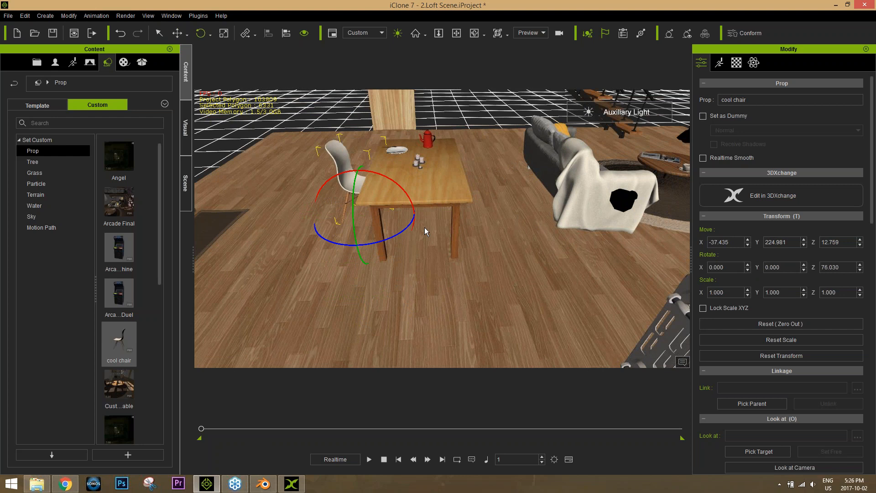
{"action": "key", "text": "w"}
{"action": "mouse_move", "coordinate": [397, 247]}
{"action": "right_mouse_down"}
{"action": "mouse_move", "coordinate": [489, 260]}
{"action": "mouse_move", "coordinate": [385, 244]}
{"action": "right_mouse_up"}
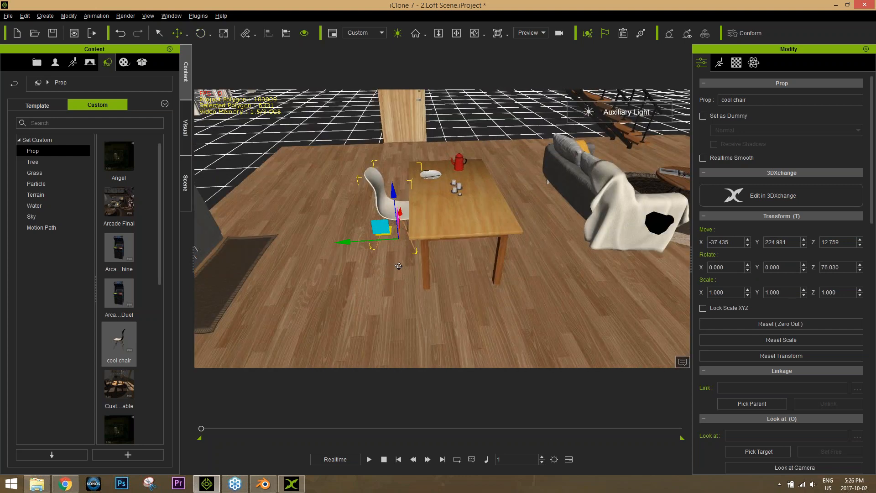
{"action": "key", "text": "e"}
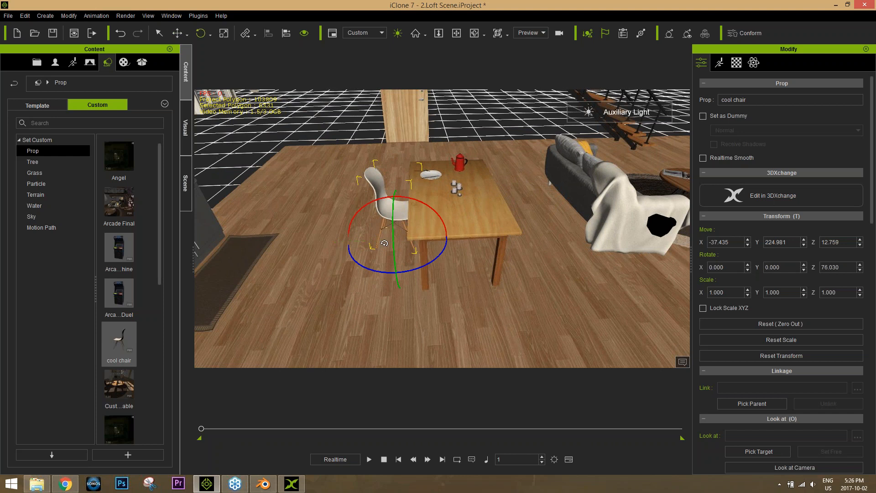
{"action": "left_click_drag", "start_coordinate": [422, 267], "coordinate": [430, 265]}
{"action": "key", "text": "w"}
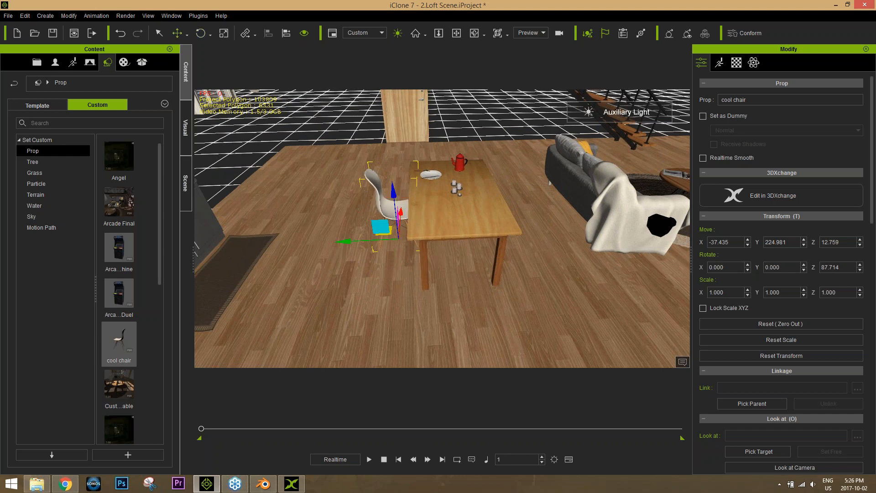
- Duplicate the cool chair along the same side of the table at about X -106, and select both chairs together
{"action": "left_click_drag", "start_coordinate": [404, 213], "coordinate": [407, 241], "text": "ctrl"}
{"action": "right_click_drag", "start_coordinate": [466, 230], "coordinate": [356, 225], "text": "alt"}
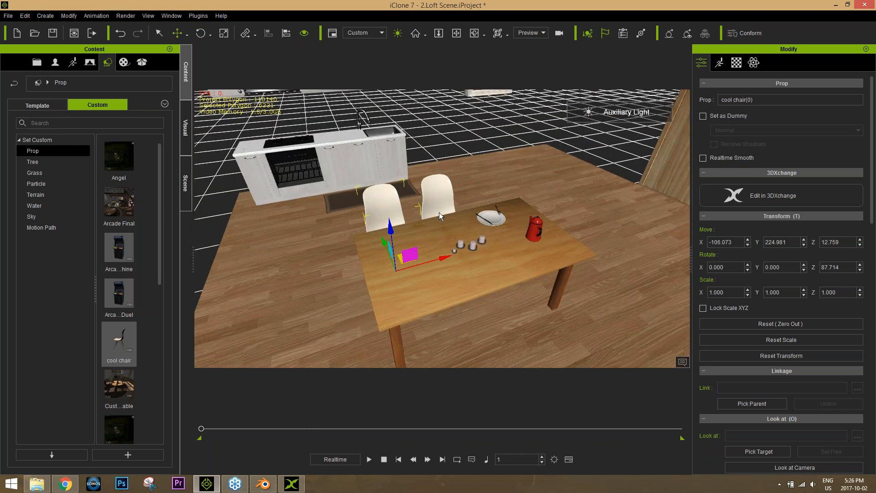
{"action": "left_click", "coordinate": [442, 197], "text": "ctrl"}
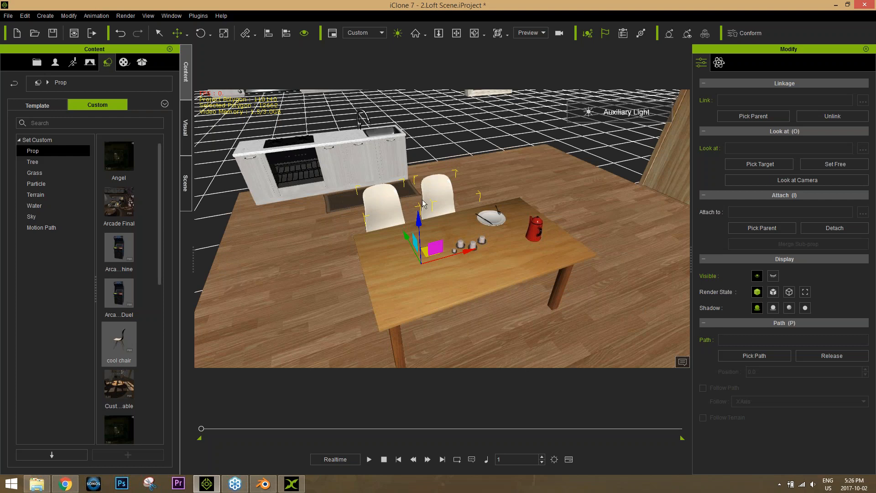
- Duplicate the two selected cool chairs together to the opposite long side of the dining table
{"action": "left_click_drag", "start_coordinate": [487, 321], "coordinate": [478, 252], "text": "alt"}
{"action": "scroll", "coordinate": [479, 252], "scroll_direction": "down", "scroll_amount": 2}
{"action": "right_click_drag", "start_coordinate": [442, 235], "coordinate": [432, 258], "text": "alt"}
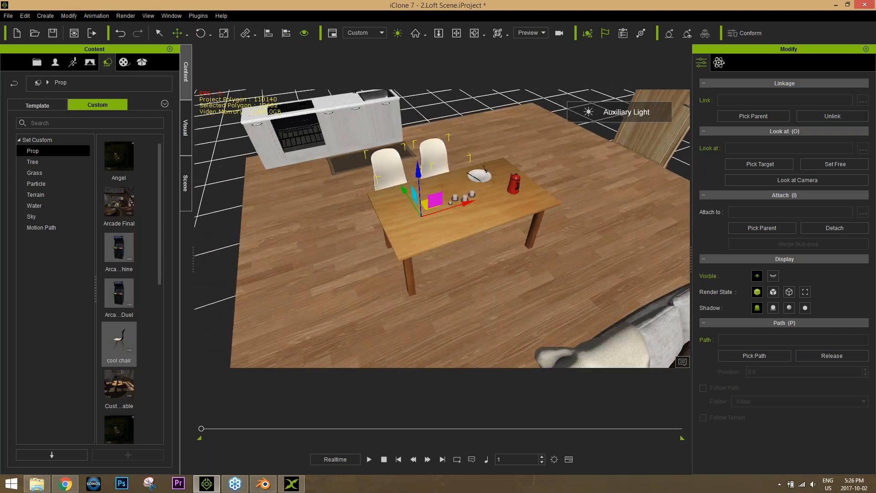
{"action": "left_click_drag", "start_coordinate": [410, 201], "coordinate": [457, 271], "text": "shift"}
- Rotate the duplicated chair pair to face the table and adjust its position along the table's sofa-facing side
{"action": "right_click_drag", "start_coordinate": [333, 273], "coordinate": [533, 247], "text": "alt"}
{"action": "key", "text": "e"}
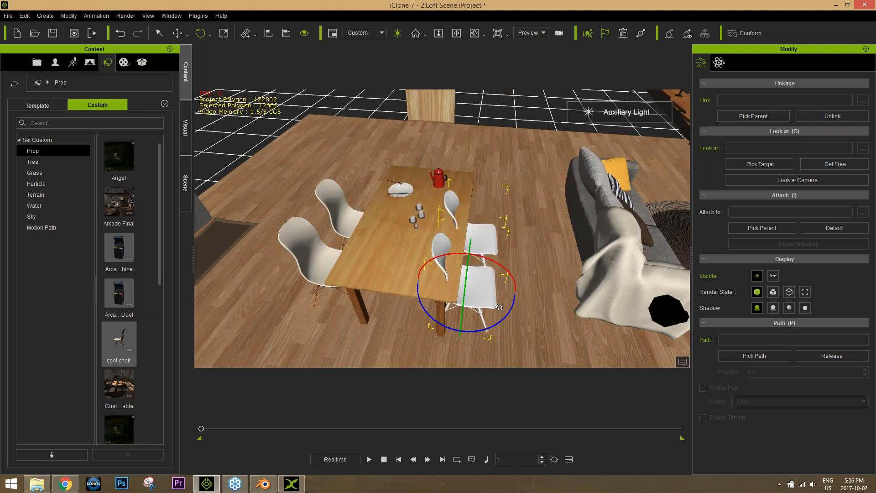
{"action": "left_click_drag", "start_coordinate": [502, 318], "coordinate": [568, 286]}
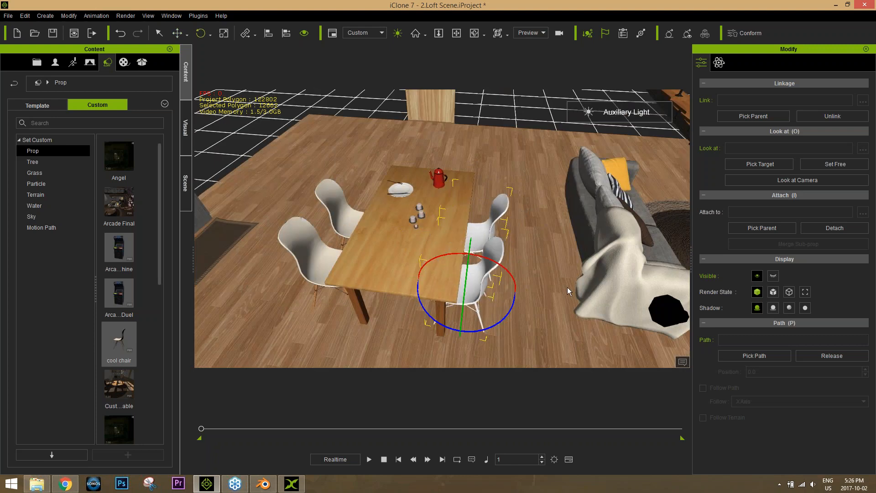
{"action": "key", "text": "w"}
{"action": "left_click_drag", "start_coordinate": [416, 277], "coordinate": [449, 278]}
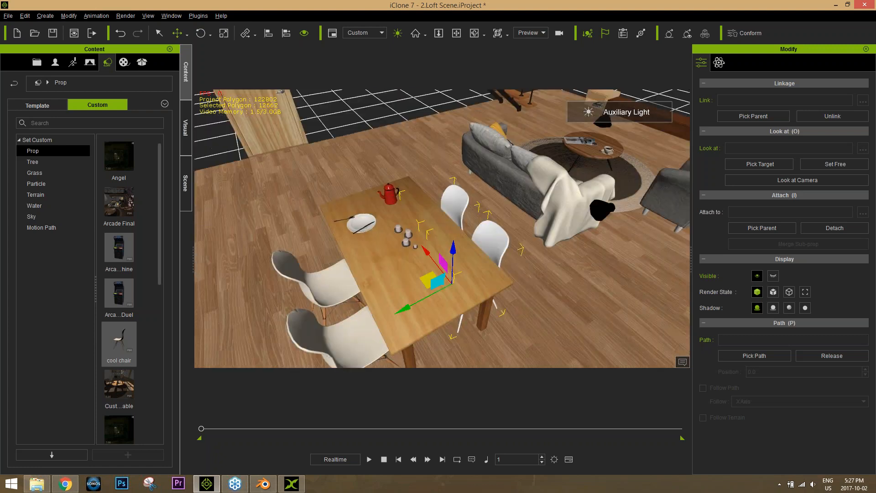
{"action": "left_click_drag", "start_coordinate": [437, 229], "coordinate": [427, 256], "text": "alt"}
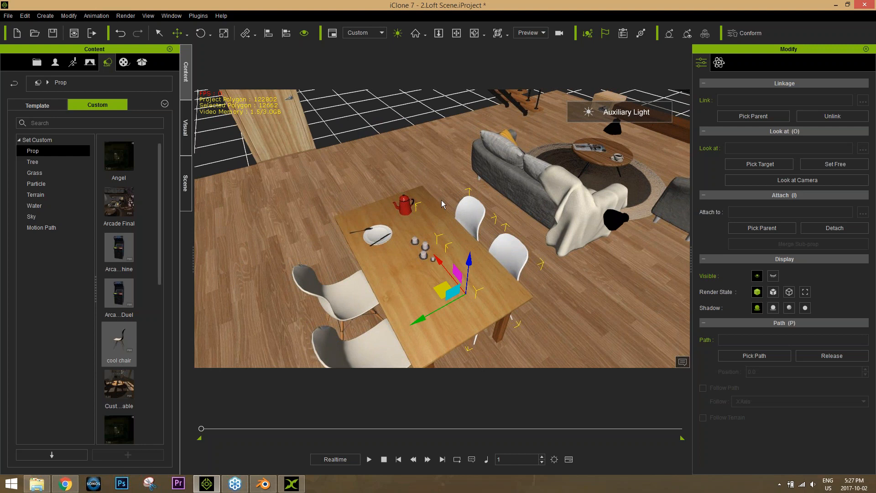
{"action": "middle_click_drag", "start_coordinate": [436, 157], "coordinate": [457, 222]}
{"action": "middle_click_drag", "start_coordinate": [514, 208], "coordinate": [452, 183]}
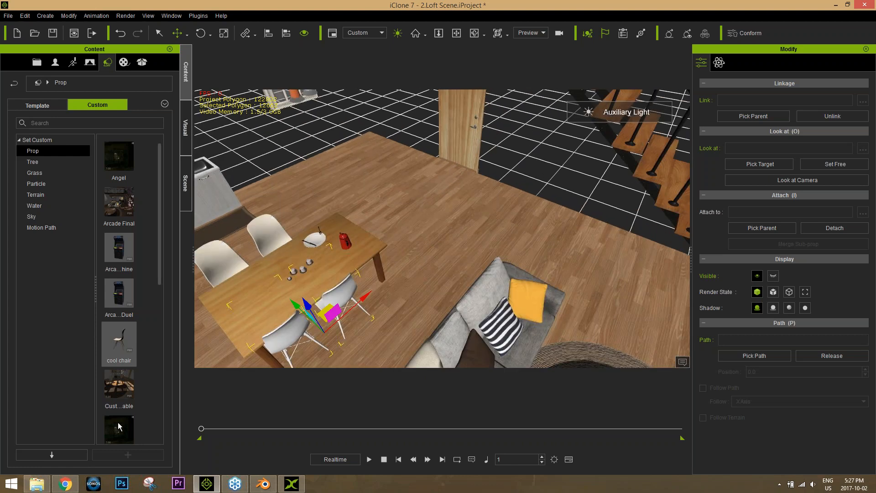
- Switch to Chrome, search 3D Warehouse for "stand up arcade" and open the Space Duel Arcade Game model
{"action": "left_click", "coordinate": [65, 484]}
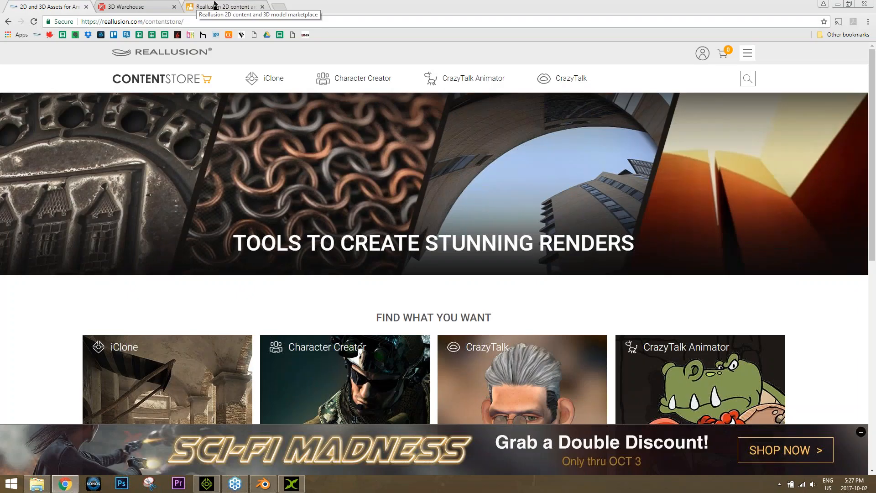
{"action": "left_click", "coordinate": [111, 6]}
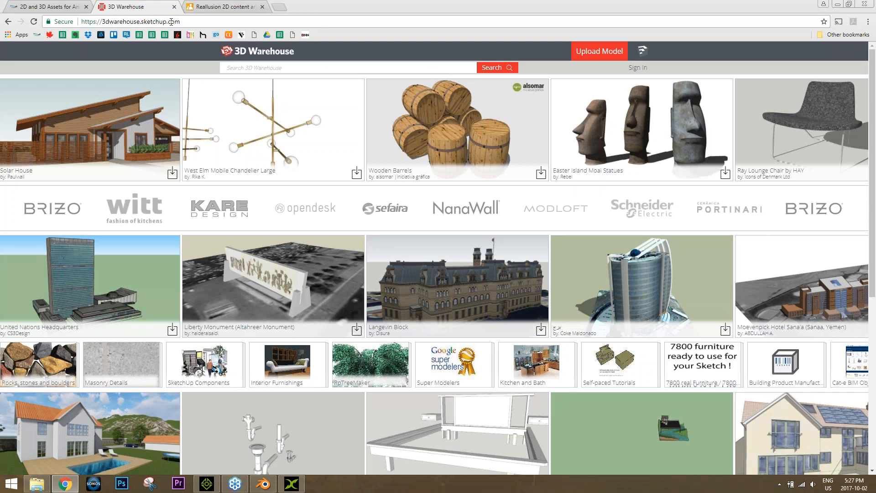
{"action": "left_click", "coordinate": [342, 68]}
{"action": "type", "text": "stand up arcade"}
{"action": "key", "text": "Return"}
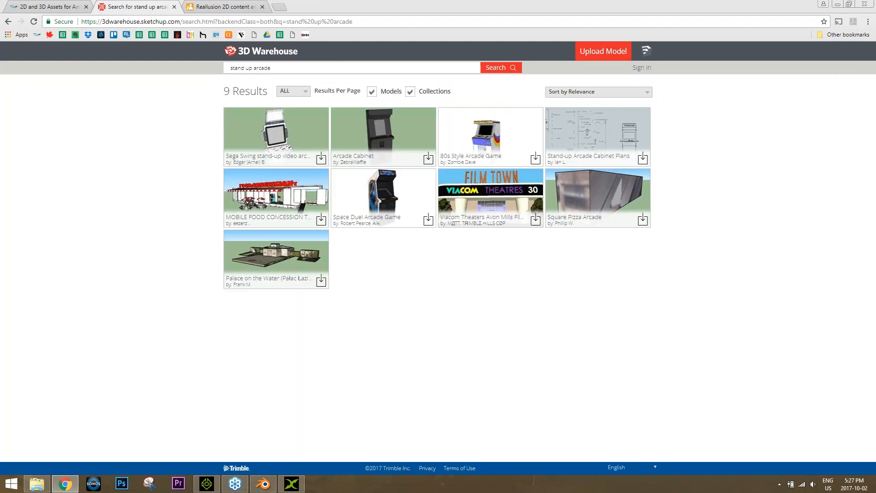
{"action": "left_click", "coordinate": [384, 196]}
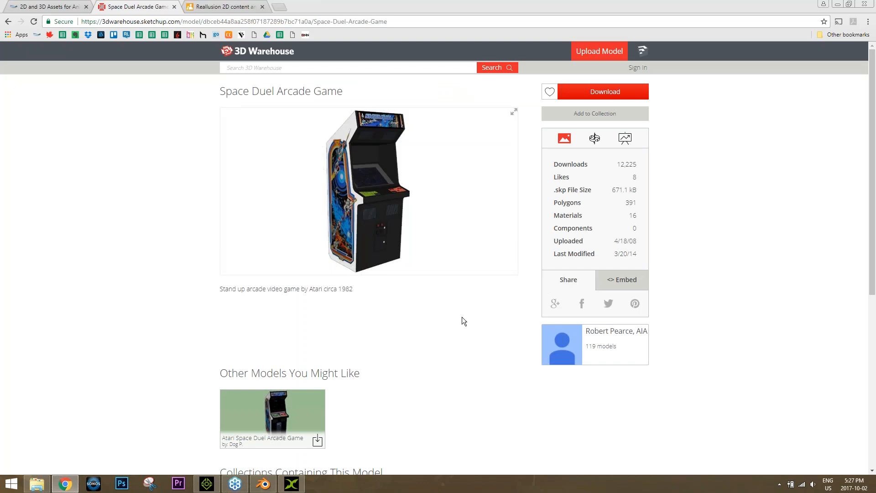
- Preview the Space Duel Arcade Game in 3D and download it as a SketchUp 2015 model
{"action": "mouse_move", "coordinate": [365, 196]}
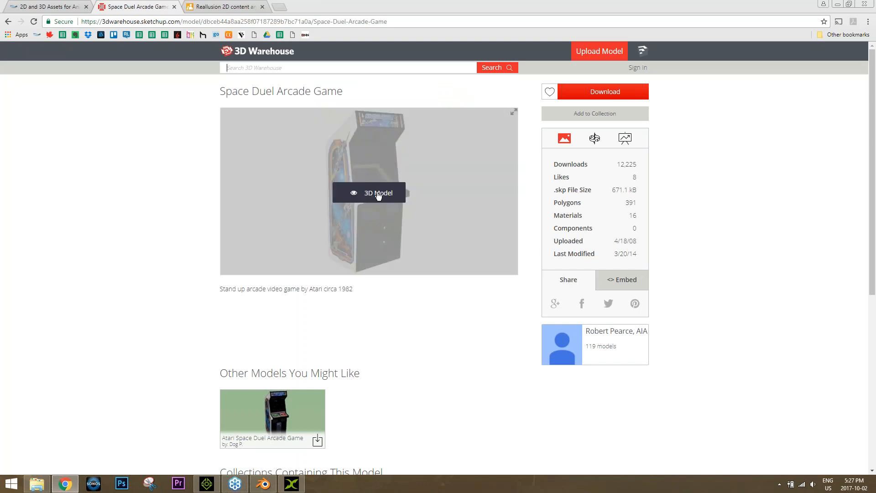
{"action": "left_click", "coordinate": [486, 268]}
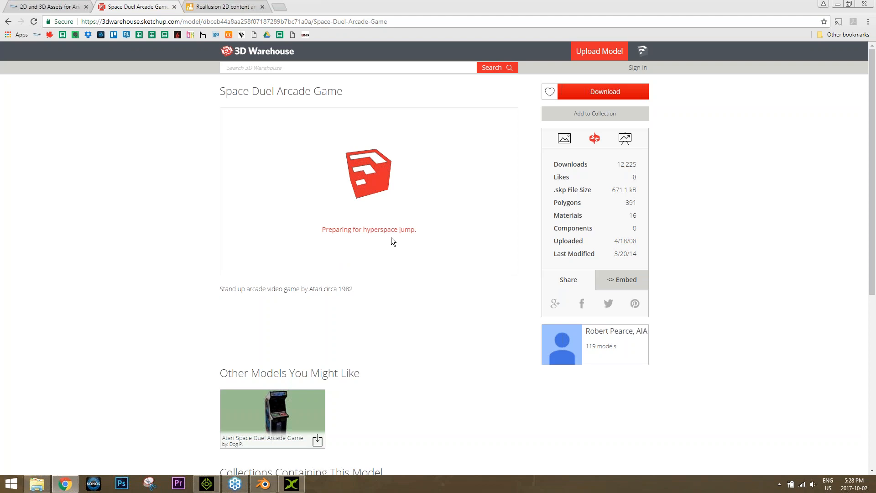
{"action": "left_click_drag", "start_coordinate": [394, 242], "coordinate": [141, 215]}
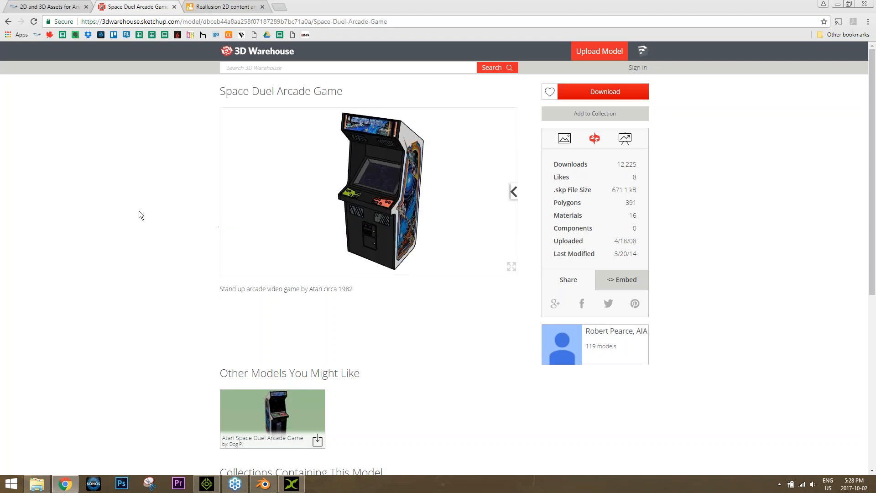
{"action": "left_click_drag", "start_coordinate": [493, 196], "coordinate": [484, 152]}
{"action": "left_click", "coordinate": [606, 94]}
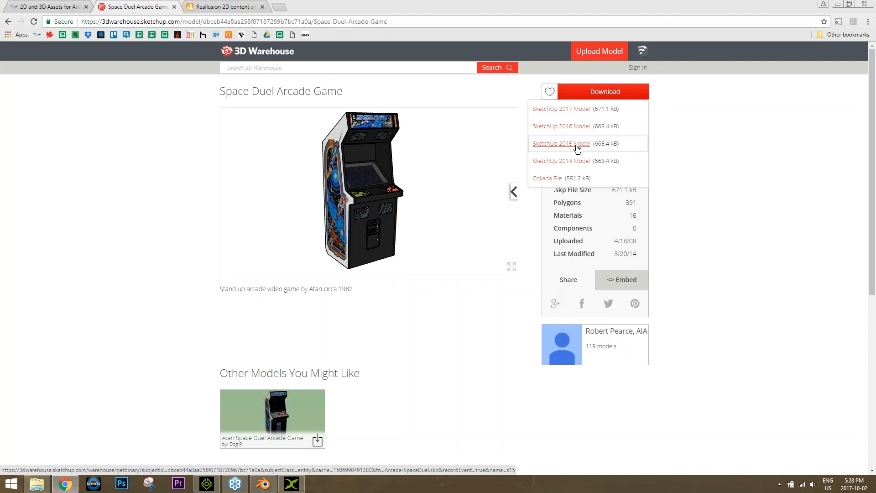
{"action": "left_click", "coordinate": [577, 149]}
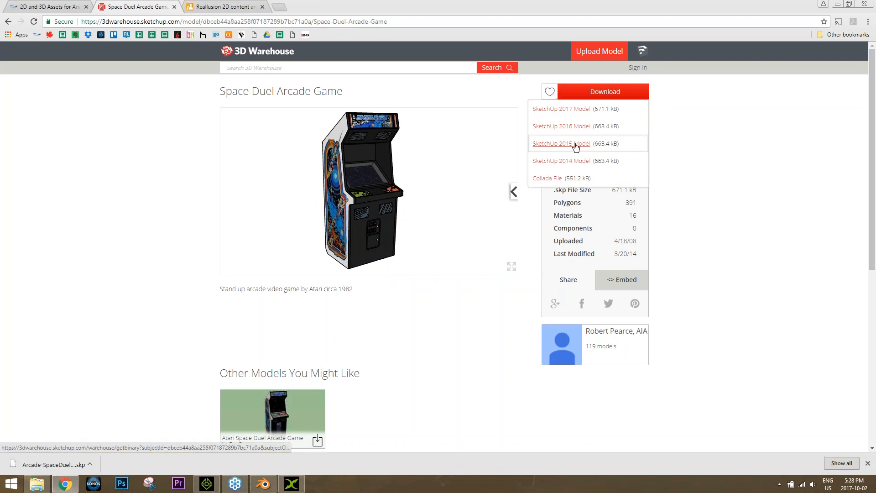
- Copy the downloaded Arcade-SpaceDuel (1).skp from the Downloads folder to the desktop
{"action": "left_click", "coordinate": [90, 470]}
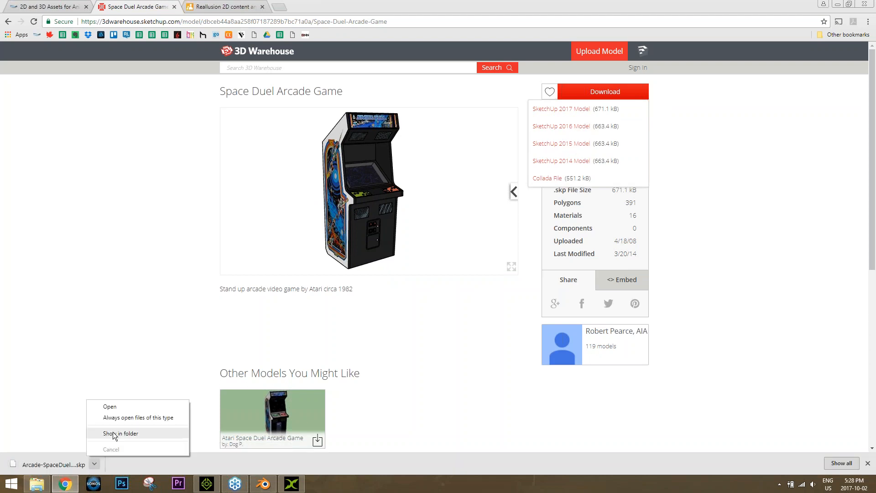
{"action": "left_click", "coordinate": [113, 434]}
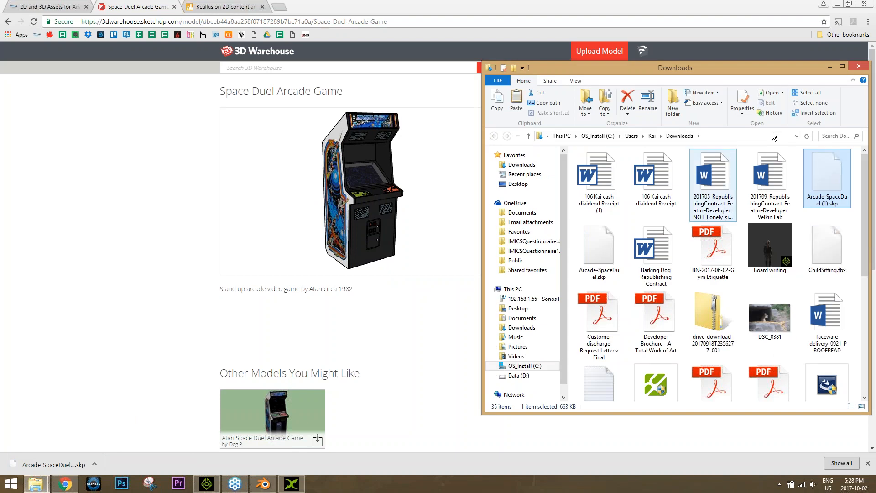
{"action": "left_click_drag", "start_coordinate": [808, 68], "coordinate": [752, 66]}
{"action": "left_click", "coordinate": [802, 65]}
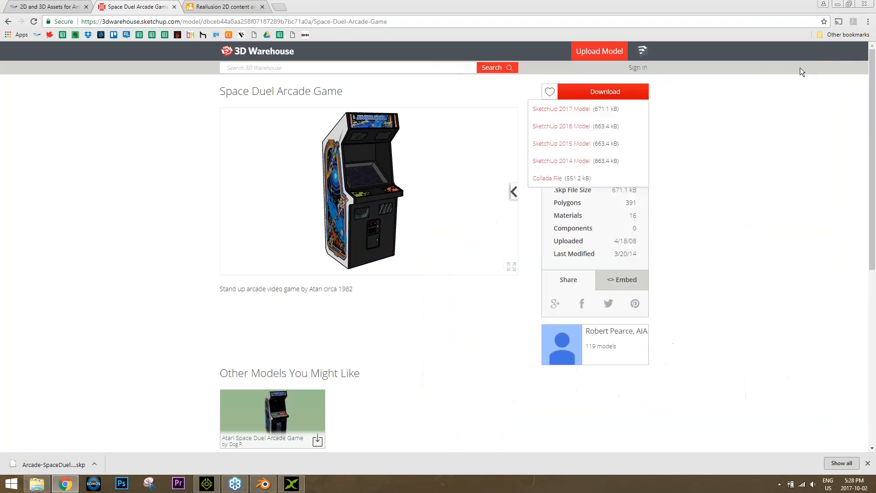
{"action": "key", "text": "super+d"}
{"action": "left_click", "coordinate": [118, 182]}
{"action": "key", "text": "ctrl+v"}
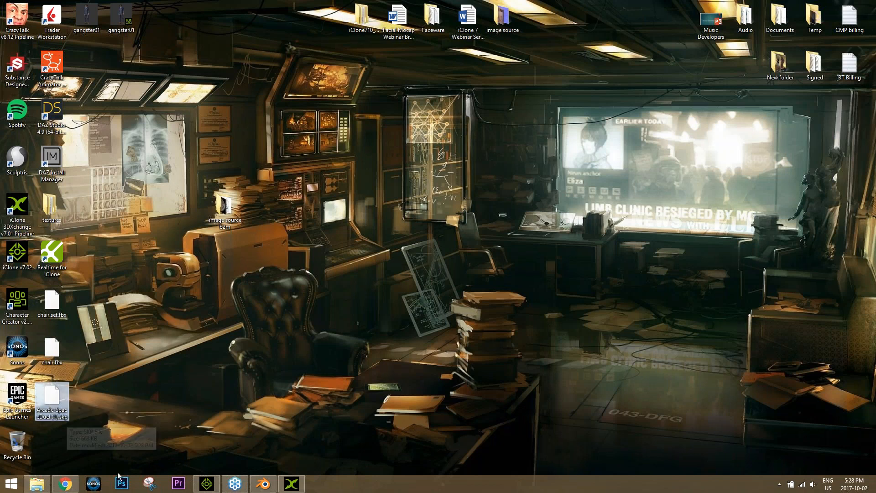
- Switch to iClone 3DXchange and open Arcade-SpaceDuel (1).skp from the desktop
{"action": "mouse_move", "coordinate": [264, 485]}
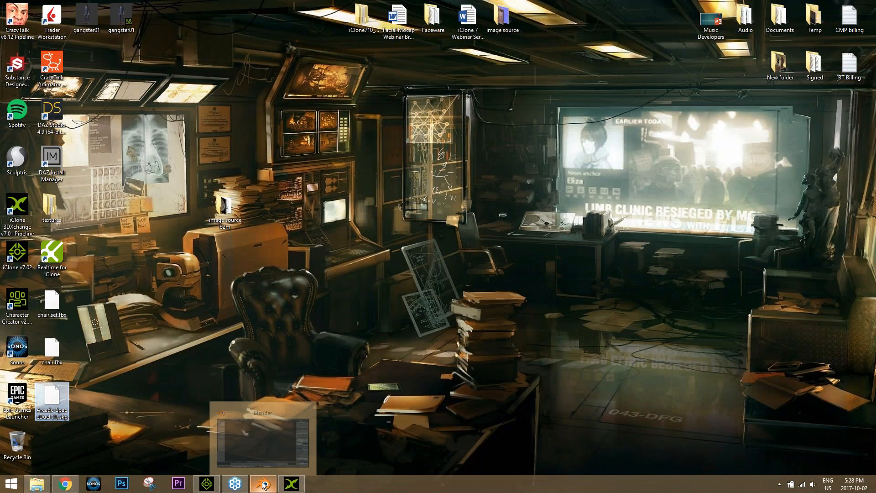
{"action": "left_click", "coordinate": [292, 483]}
{"action": "left_click", "coordinate": [7, 15]}
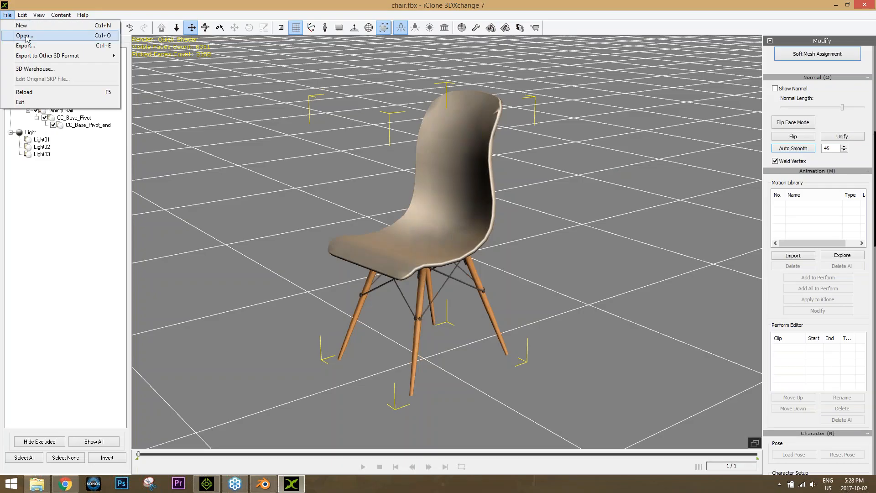
{"action": "left_click", "coordinate": [25, 37]}
{"action": "left_click_drag", "start_coordinate": [557, 200], "coordinate": [557, 278]}
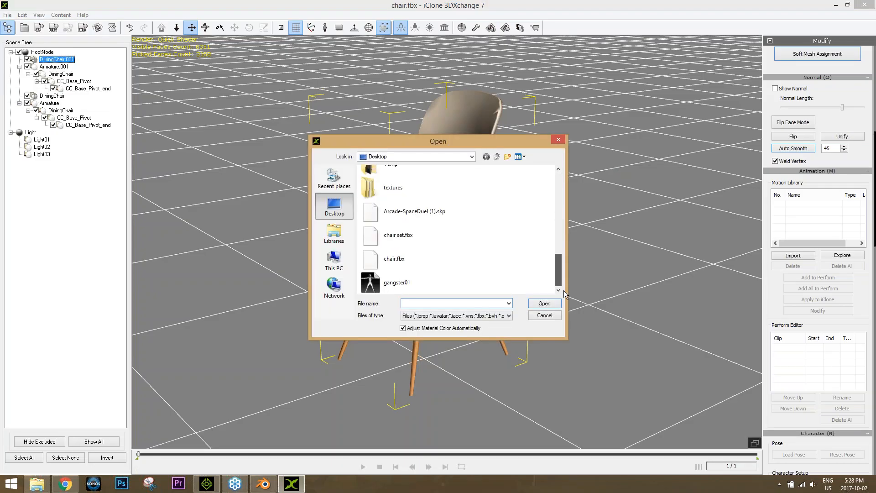
{"action": "double_click", "coordinate": [396, 208]}
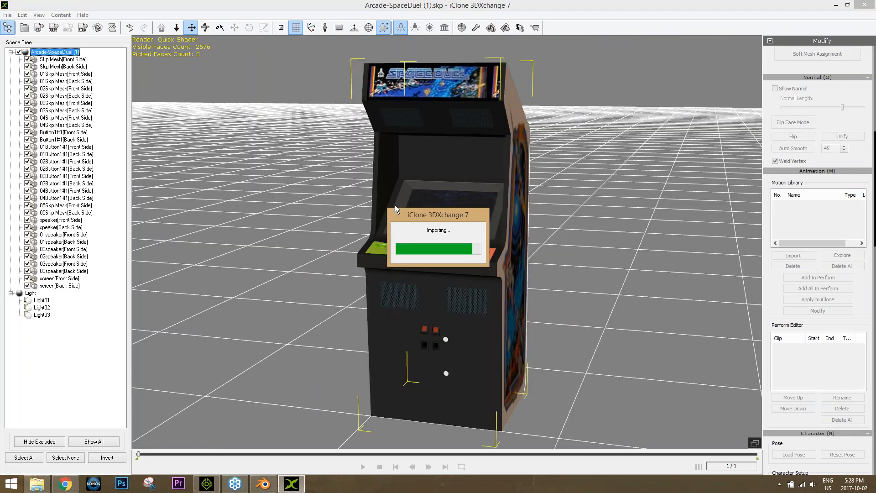
- Examine the arcade cabinet's separate meshes and exterior, hiding and reshowing 04Skp Mesh[Front Side] to identify its part
{"action": "right_click_drag", "start_coordinate": [494, 238], "coordinate": [475, 255]}
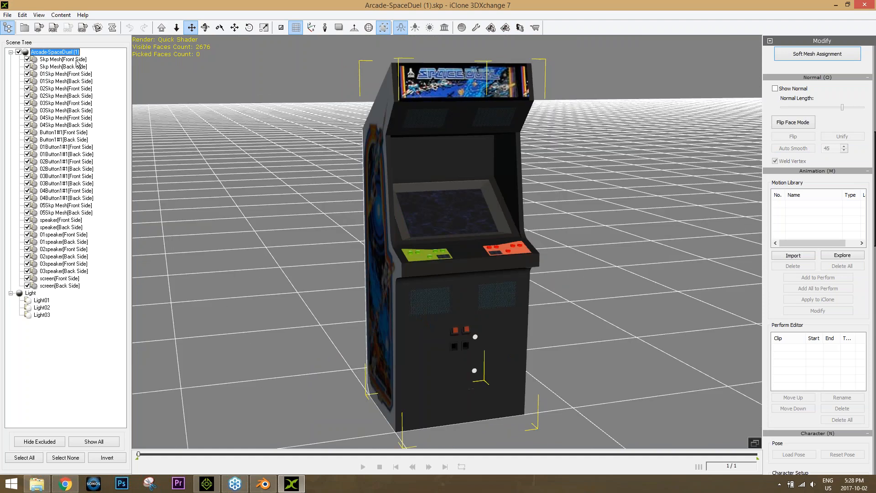
{"action": "left_click", "coordinate": [54, 163]}
{"action": "left_click", "coordinate": [63, 67]}
{"action": "left_click", "coordinate": [66, 147]}
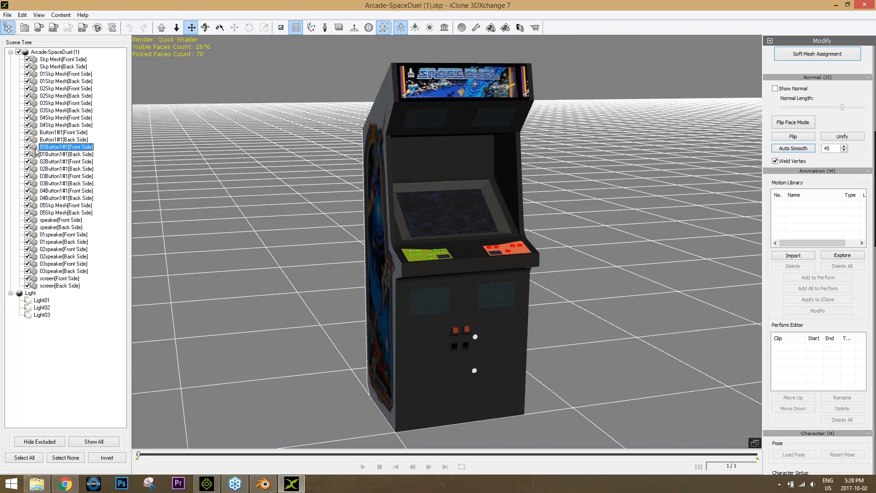
{"action": "left_click", "coordinate": [27, 117]}
{"action": "left_click", "coordinate": [27, 118]}
{"action": "scroll", "coordinate": [486, 341], "scroll_direction": "up", "scroll_amount": 5}
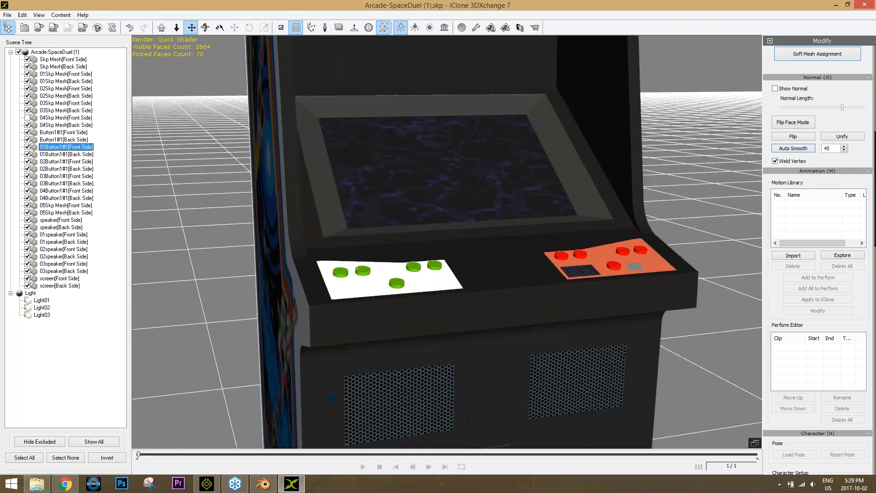
{"action": "left_click", "coordinate": [27, 118]}
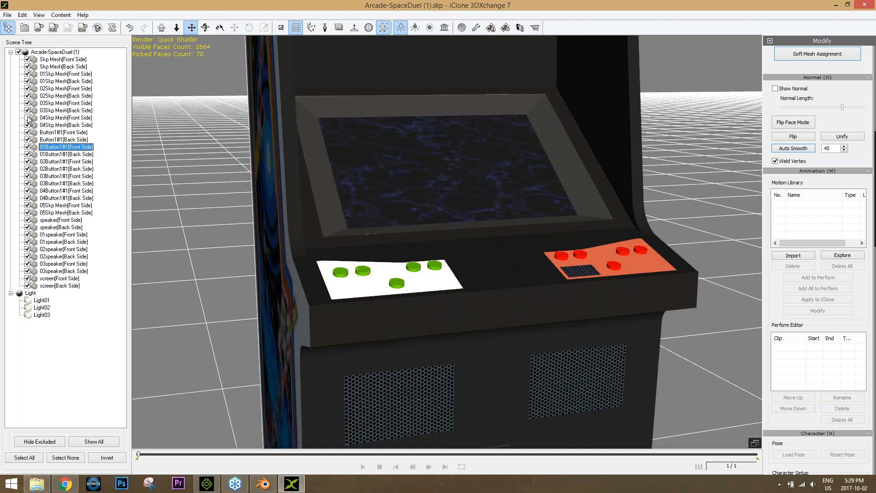
{"action": "scroll", "coordinate": [447, 242], "scroll_direction": "down", "scroll_amount": 5}
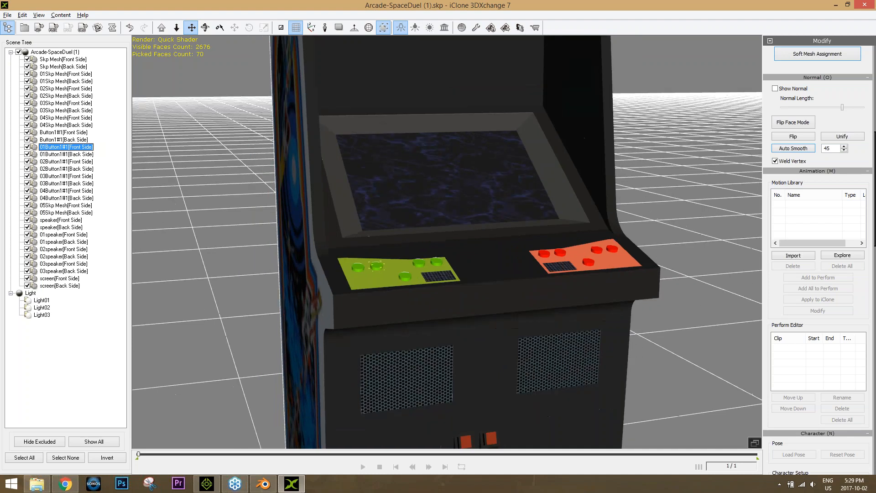
{"action": "right_click_drag", "start_coordinate": [456, 256], "coordinate": [382, 284]}
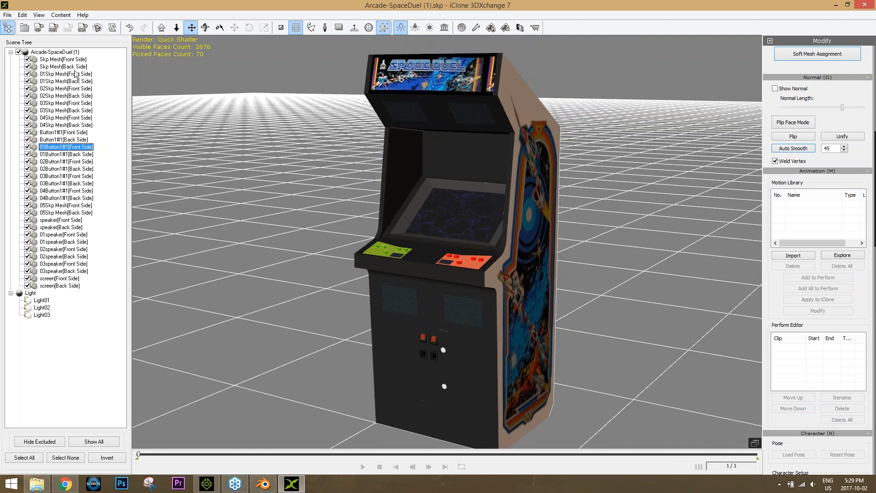
{"action": "left_click_drag", "start_coordinate": [589, 228], "coordinate": [481, 244], "text": "alt"}
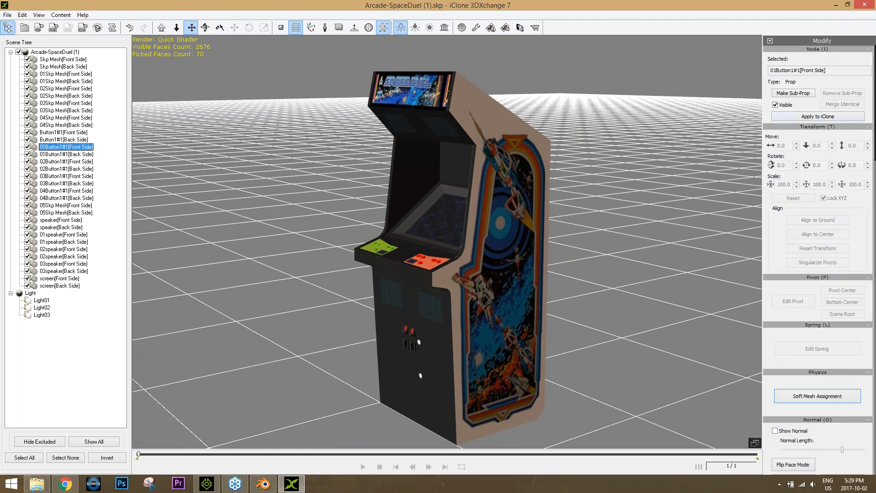
- Merge the identical meshes of the whole Arcade-SpaceDuel (1) prop
{"action": "left_click", "coordinate": [47, 53]}
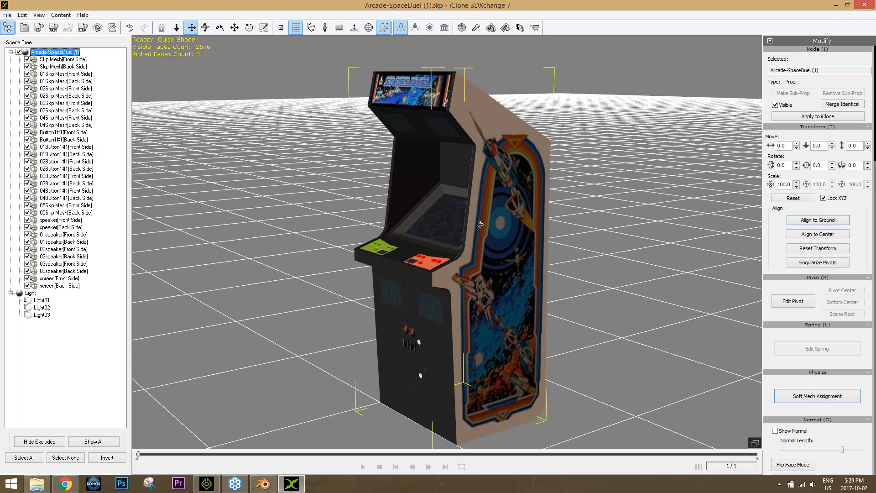
{"action": "right_click_drag", "start_coordinate": [410, 280], "coordinate": [497, 207]}
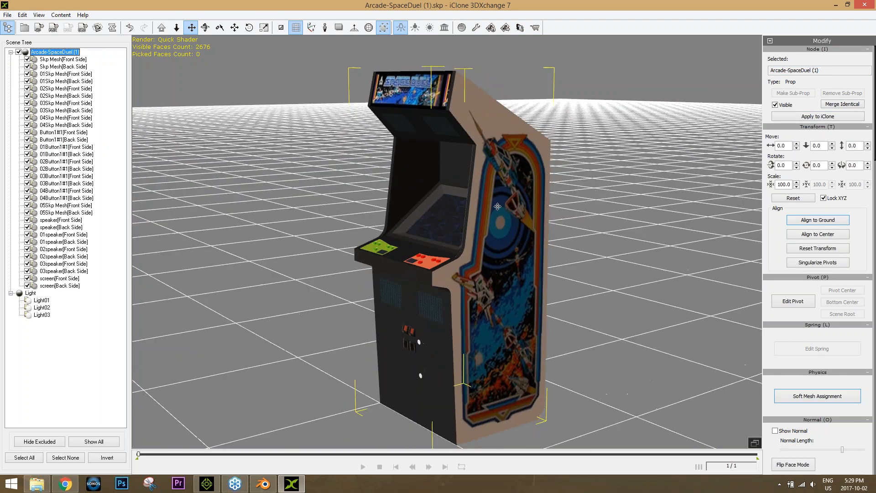
{"action": "mouse_move", "coordinate": [356, 297]}
{"action": "right_mouse_down"}
{"action": "mouse_move", "coordinate": [603, 297]}
{"action": "mouse_move", "coordinate": [349, 301]}
{"action": "right_mouse_up"}
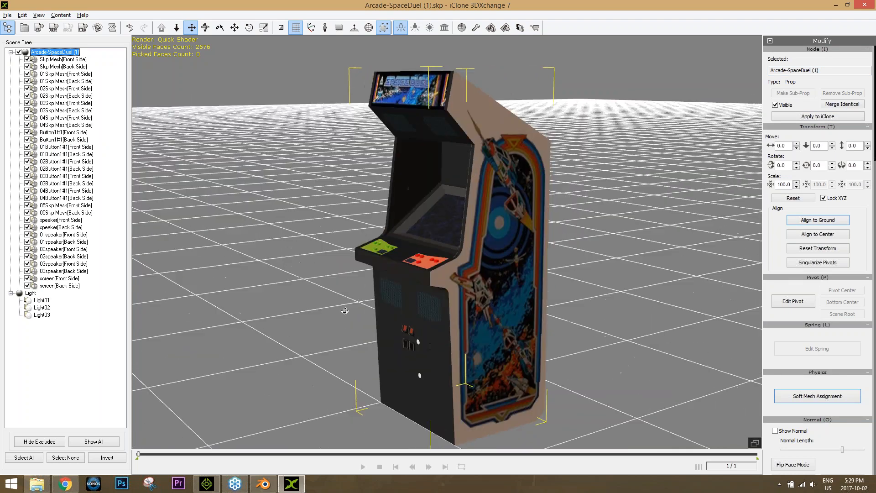
{"action": "left_click", "coordinate": [845, 104]}
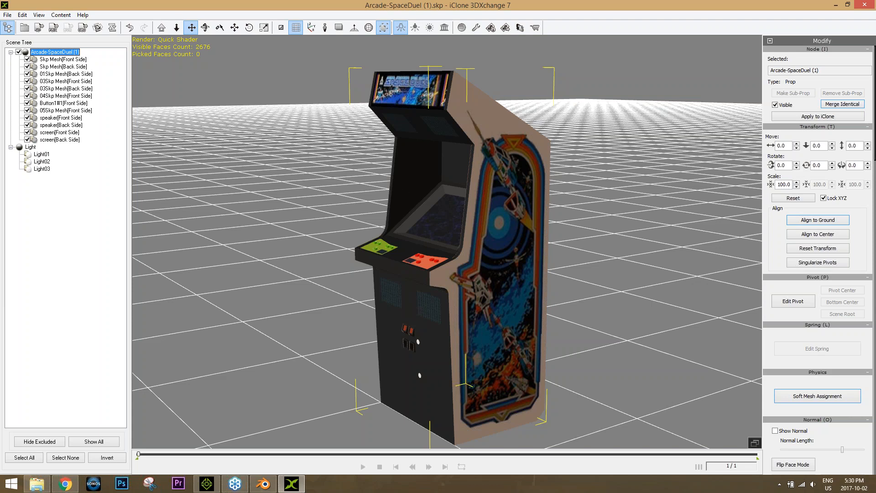
- Export the whole arcade prop to the default iClone content folder as Cool Arcade and close 3DXchange without exporting again
{"action": "left_click", "coordinate": [39, 29]}
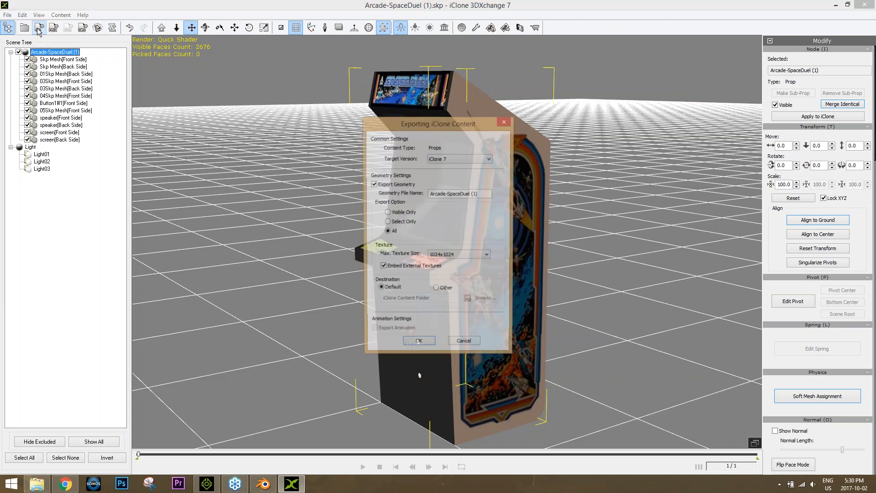
{"action": "left_click_drag", "start_coordinate": [485, 194], "coordinate": [415, 190]}
{"action": "type", "text": "Cool Arcade"}
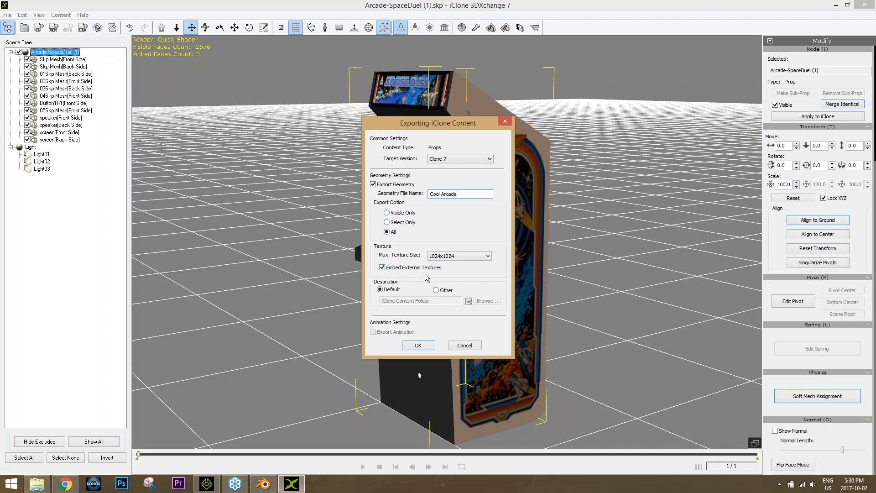
{"action": "left_click", "coordinate": [418, 345]}
{"action": "left_click", "coordinate": [464, 262]}
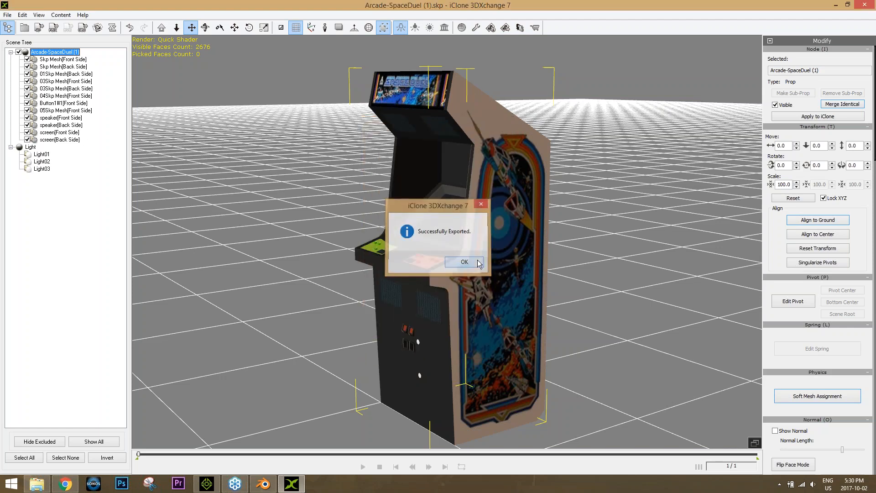
{"action": "left_click", "coordinate": [867, 5]}
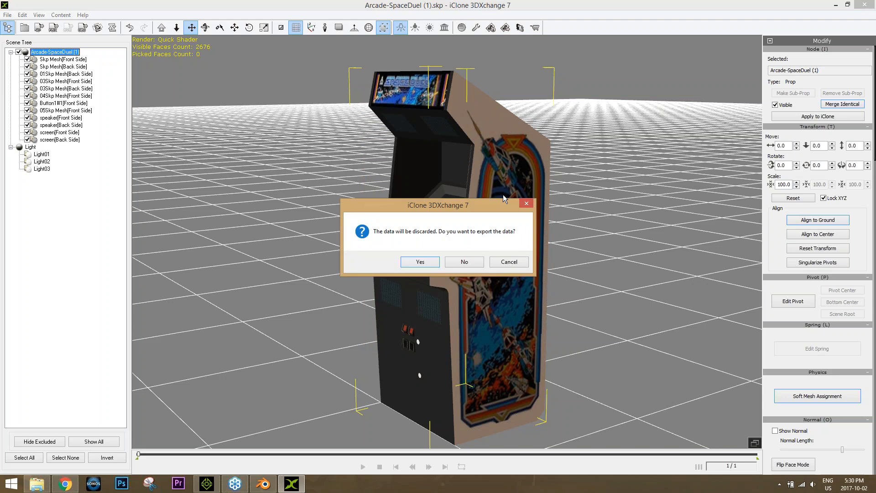
{"action": "left_click", "coordinate": [464, 262]}
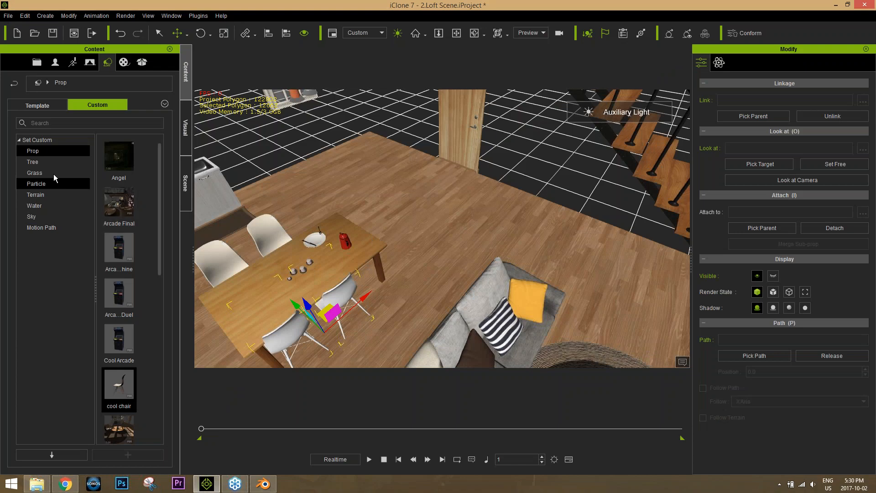
- Add Cool Arcade from the custom prop library to the Loft Scene in iClone
{"action": "left_click", "coordinate": [42, 159]}
{"action": "left_click", "coordinate": [42, 155]}
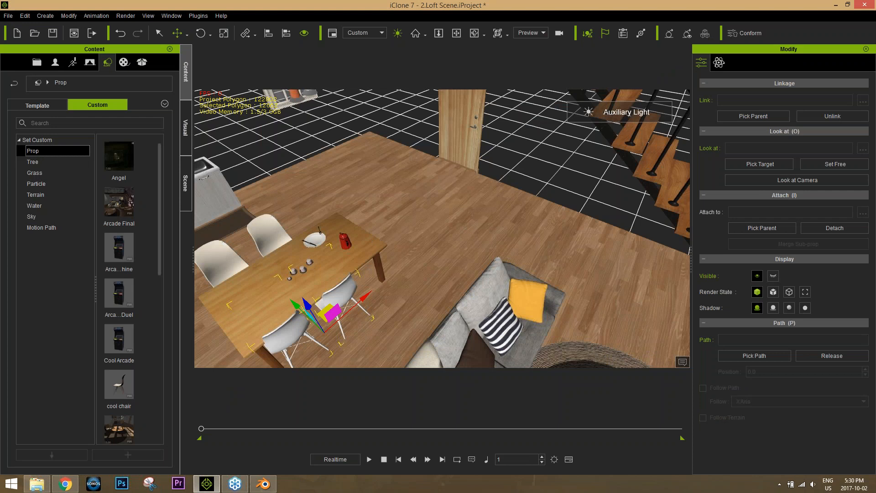
{"action": "scroll", "coordinate": [158, 223], "scroll_direction": "down", "scroll_amount": 3}
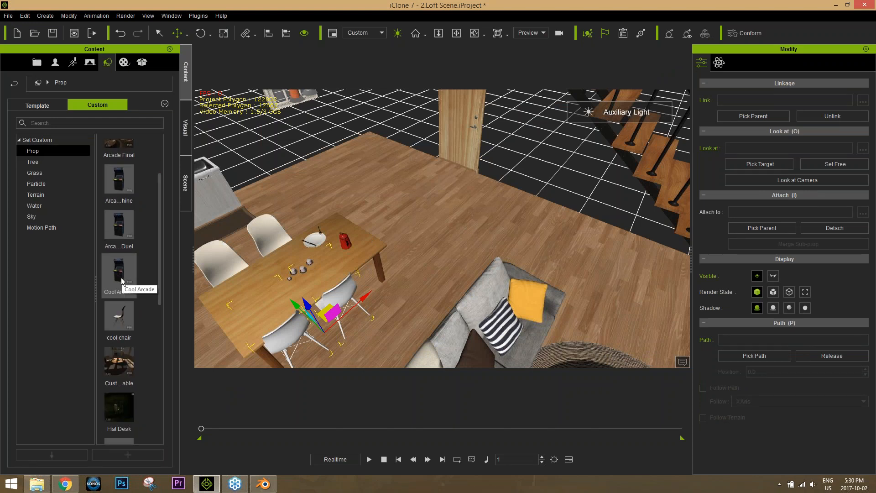
{"action": "left_click_drag", "start_coordinate": [117, 276], "coordinate": [385, 335]}
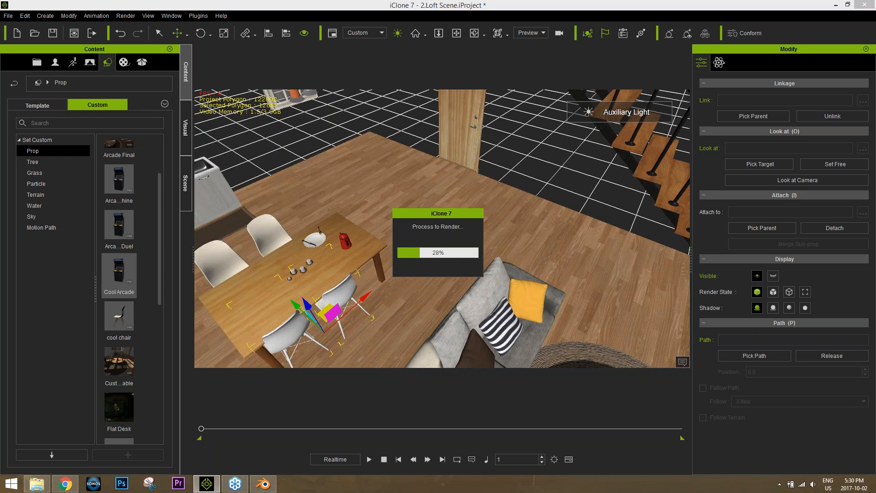
- Move the arcade cabinet past the armchair to the floor's edge, at about X -336, Y -467
{"action": "scroll", "coordinate": [388, 292], "scroll_direction": "down", "scroll_amount": 5}
{"action": "middle_click_drag", "start_coordinate": [392, 287], "coordinate": [132, 237]}
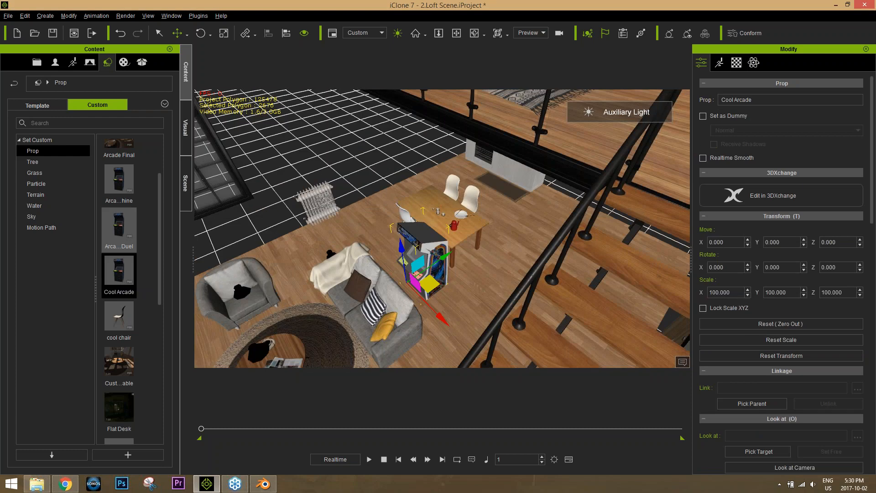
{"action": "middle_click_drag", "start_coordinate": [300, 294], "coordinate": [365, 279]}
{"action": "scroll", "coordinate": [525, 264], "scroll_direction": "up", "scroll_amount": 3}
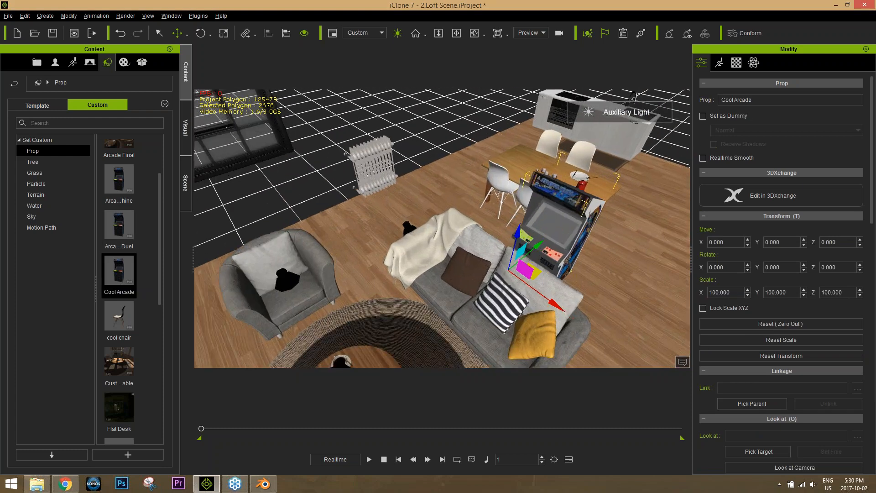
{"action": "left_click_drag", "start_coordinate": [540, 276], "coordinate": [226, 266]}
{"action": "middle_click_drag", "start_coordinate": [226, 266], "coordinate": [437, 282]}
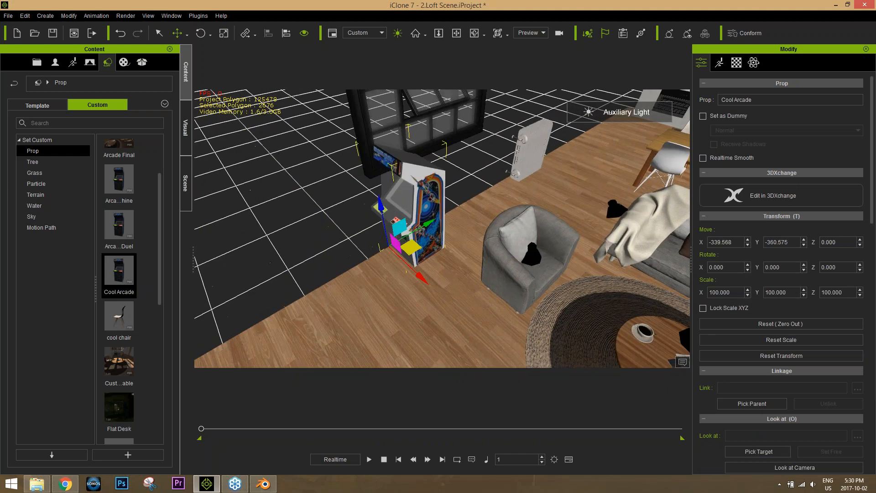
{"action": "left_click_drag", "start_coordinate": [407, 259], "coordinate": [399, 276]}
- Rotate the arcade cabinet about 88 degrees around Z and shift it onto the wooden floor at about X -270, Y -485
{"action": "key", "text": "e"}
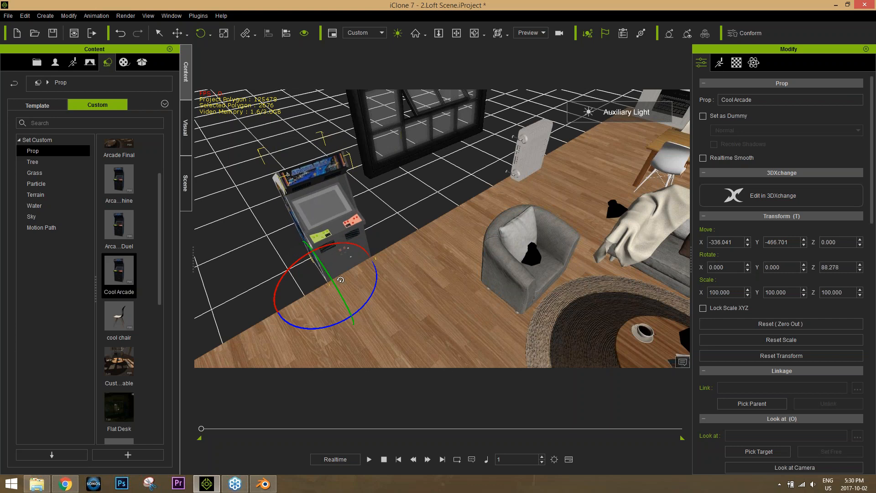
{"action": "middle_click_drag", "start_coordinate": [335, 305], "coordinate": [392, 291]}
{"action": "scroll", "coordinate": [393, 292], "scroll_direction": "up", "scroll_amount": 3}
{"action": "key", "text": "w"}
{"action": "left_click_drag", "start_coordinate": [396, 274], "coordinate": [416, 325]}
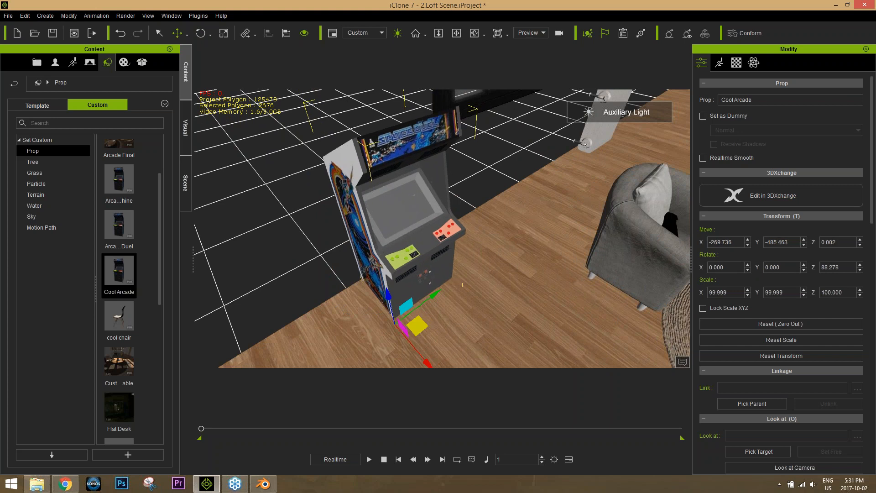
- Set the arcade cabinet's Z rotation to exactly 90
{"action": "left_click", "coordinate": [844, 267]}
{"action": "type", "text": "90"}
{"action": "key", "text": "Return"}
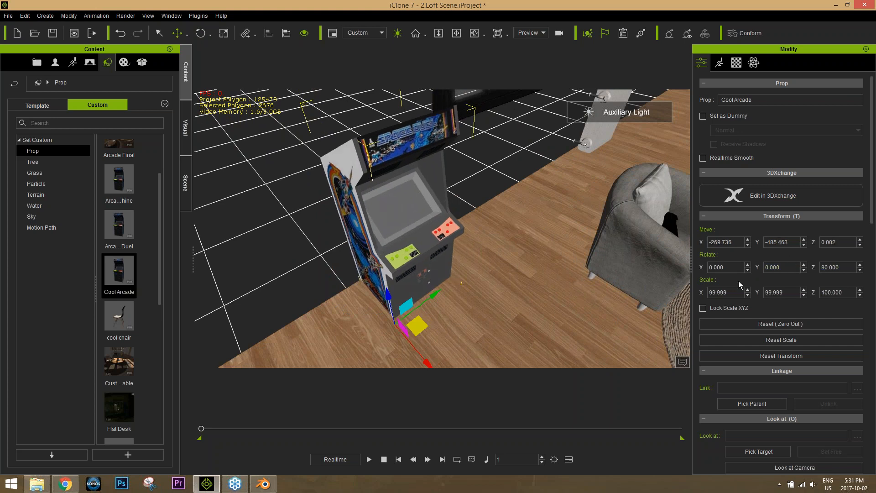
- Try the cabinet's pivot at the centre point of the Middle preset and at the bottom-centre point of the Back preset
{"action": "scroll", "coordinate": [816, 371], "scroll_direction": "down", "scroll_amount": 10}
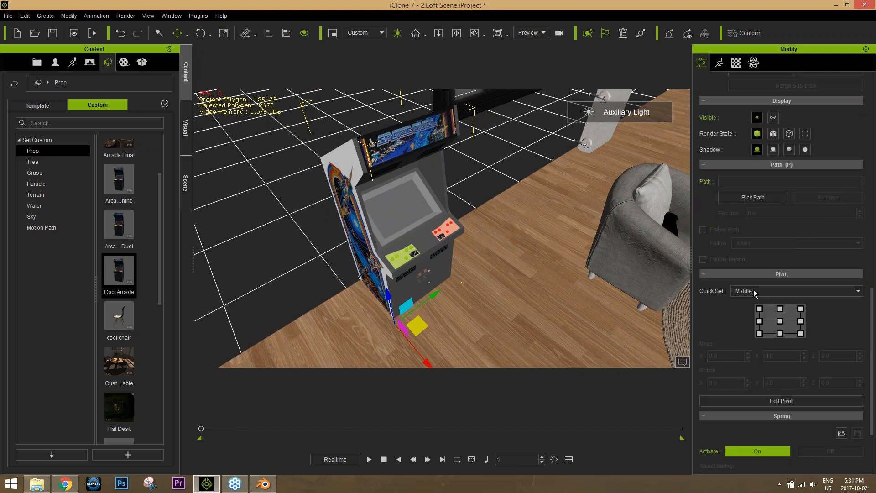
{"action": "left_click", "coordinate": [780, 321]}
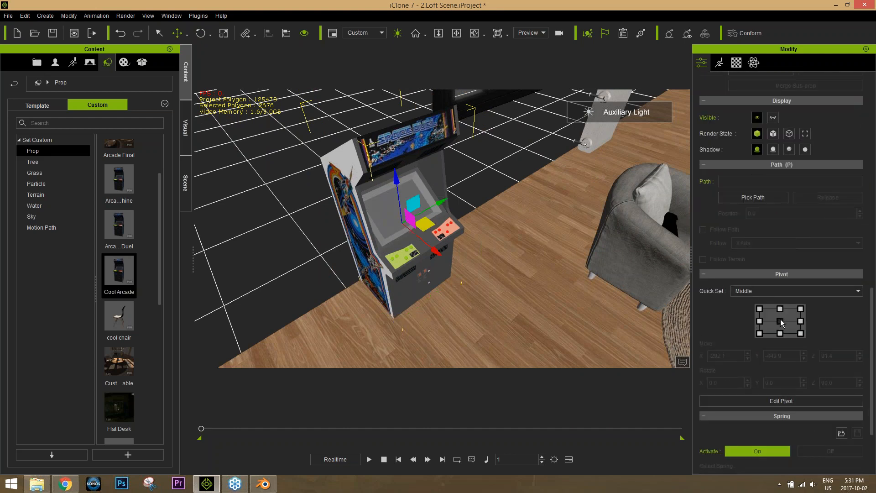
{"action": "right_click_drag", "start_coordinate": [468, 305], "coordinate": [471, 281]}
{"action": "left_click", "coordinate": [750, 291]}
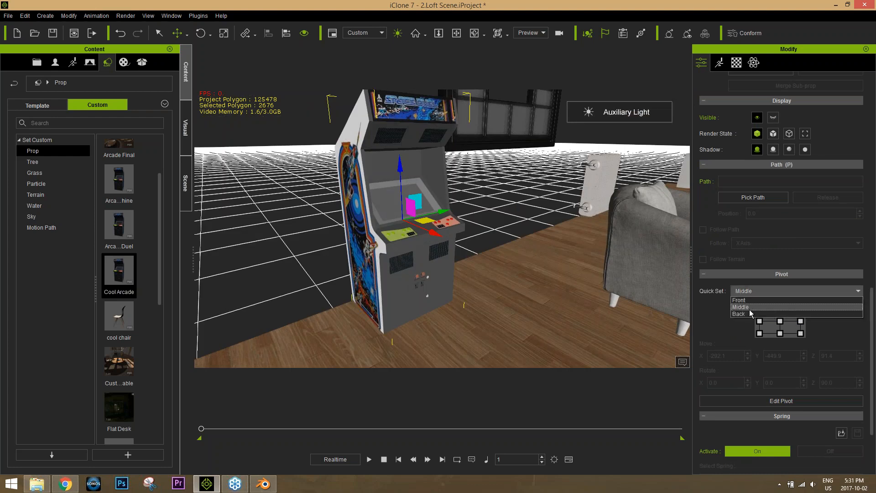
{"action": "left_click", "coordinate": [739, 314]}
{"action": "left_click", "coordinate": [781, 333]}
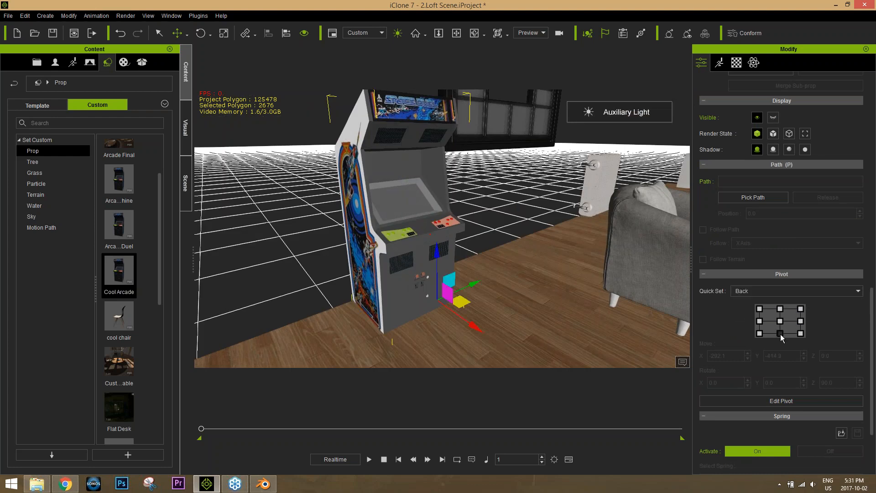
{"action": "right_click_drag", "start_coordinate": [427, 293], "coordinate": [377, 293]}
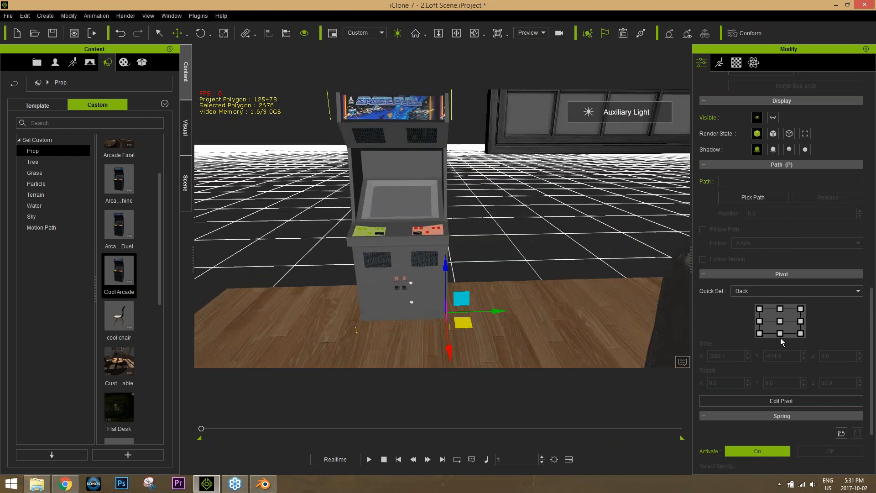
- Set the cabinet's pivot to the bottom-centre point of the Middle preset
{"action": "left_click", "coordinate": [783, 322]}
{"action": "left_click", "coordinate": [762, 291]}
{"action": "left_click", "coordinate": [746, 301]}
{"action": "left_click", "coordinate": [780, 321]}
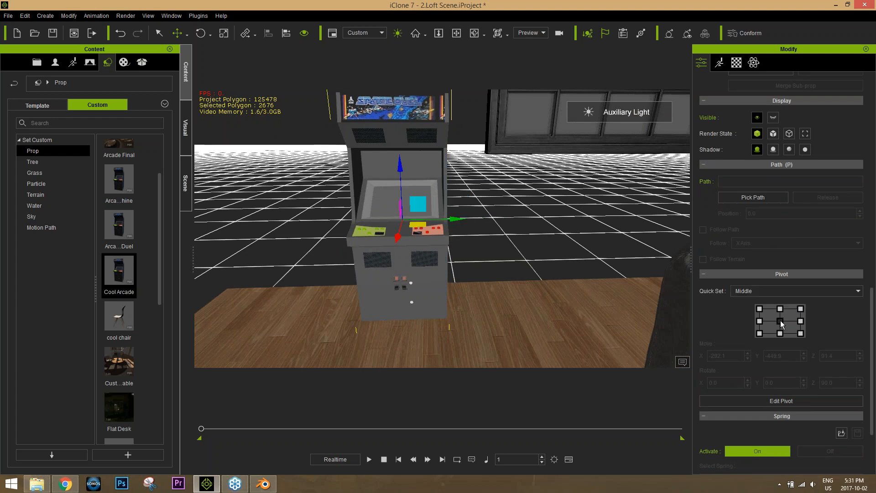
{"action": "left_click", "coordinate": [780, 333]}
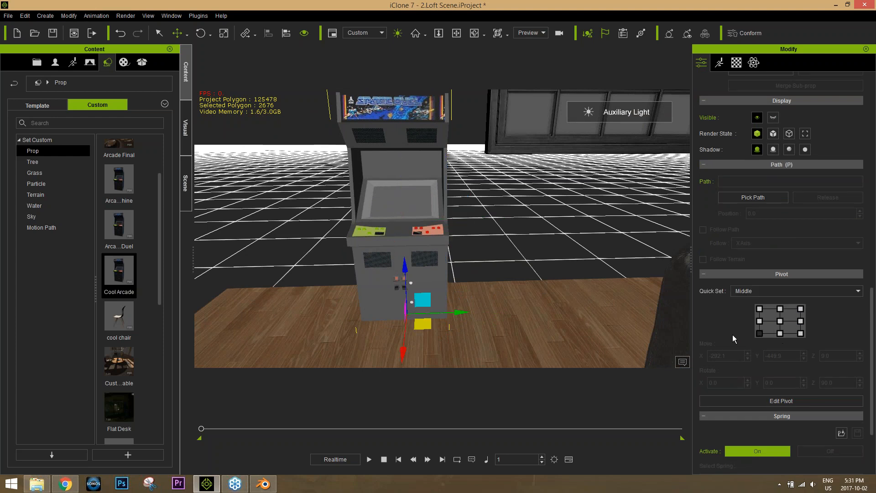
- Select the screen[Front Side] Color Material entry in the arcade cabinet's material list
{"action": "left_click_drag", "start_coordinate": [493, 297], "coordinate": [334, 286], "text": "alt"}
{"action": "scroll", "coordinate": [436, 286], "scroll_direction": "down", "scroll_amount": 2}
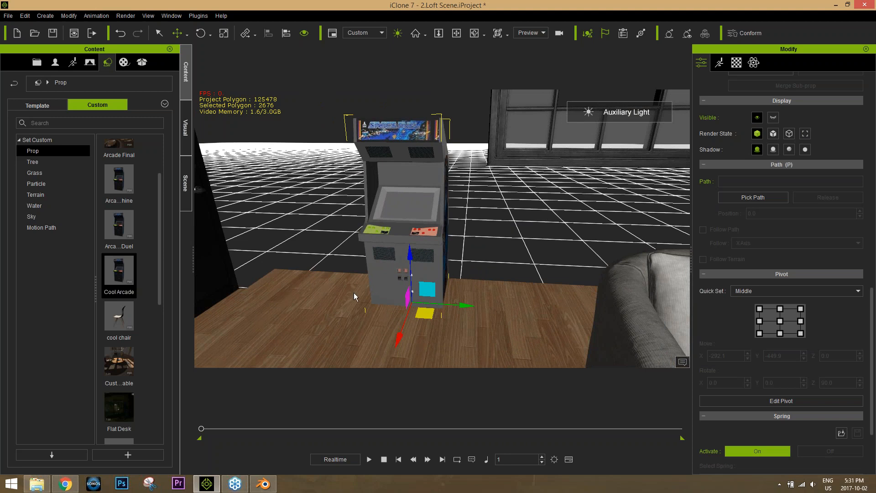
{"action": "scroll", "coordinate": [431, 247], "scroll_direction": "up", "scroll_amount": 8}
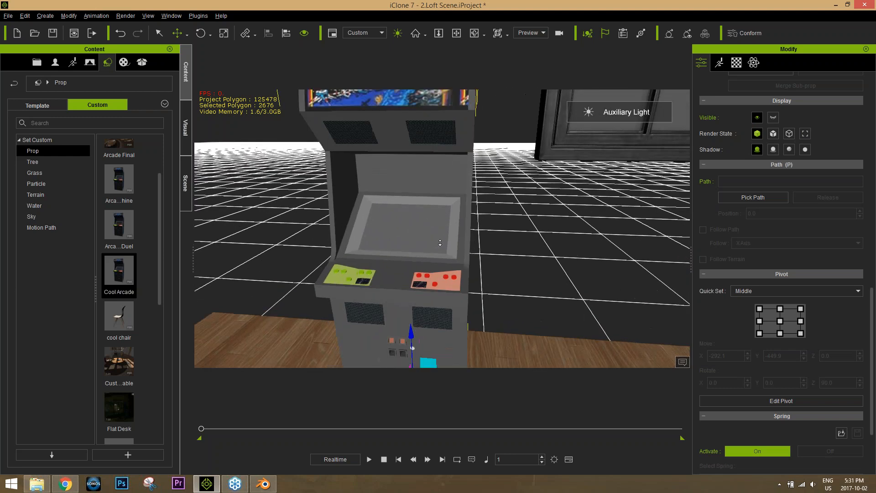
{"action": "right_click_drag", "start_coordinate": [440, 243], "coordinate": [433, 279]}
{"action": "middle_click_drag", "start_coordinate": [432, 279], "coordinate": [449, 285]}
{"action": "scroll", "coordinate": [449, 285], "scroll_direction": "up", "scroll_amount": 3}
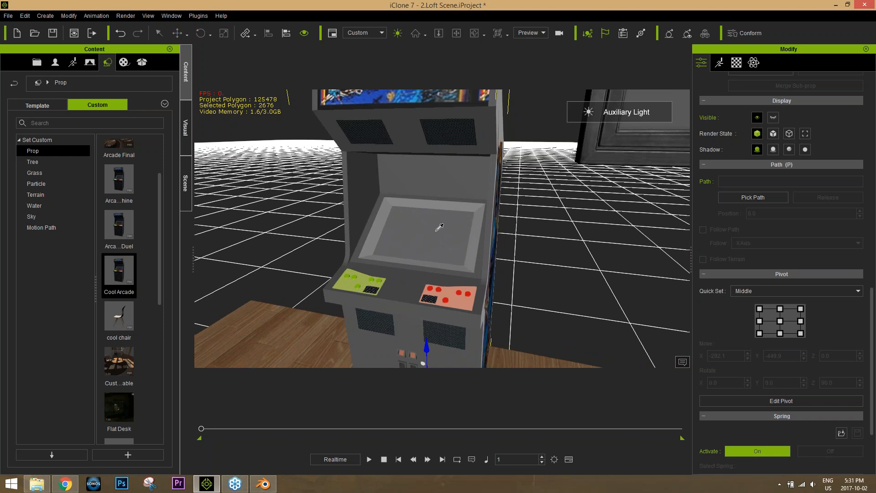
{"action": "left_click", "coordinate": [737, 63]}
{"action": "scroll", "coordinate": [874, 173], "scroll_direction": "up", "scroll_amount": 2}
{"action": "left_click", "coordinate": [772, 312]}
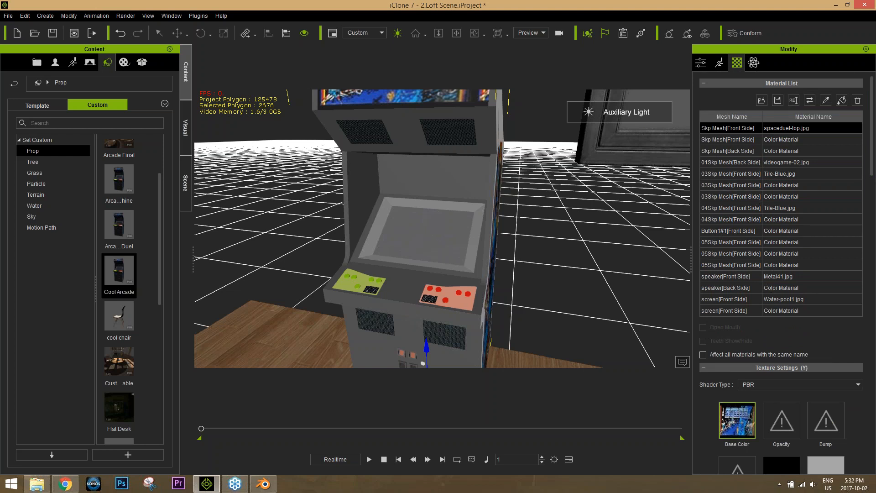
{"action": "left_click", "coordinate": [776, 311]}
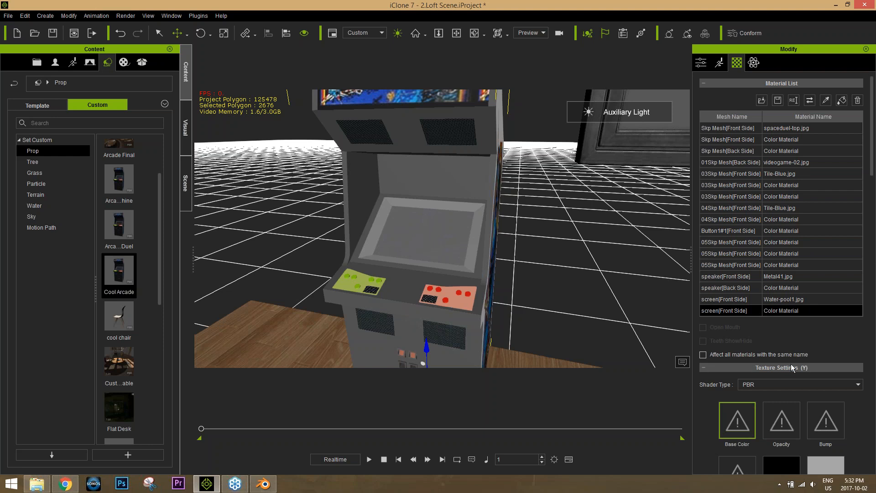
- Try a dark brown diffuse color, #421400, on the cabinet's screen material
{"action": "scroll", "coordinate": [743, 316], "scroll_direction": "down", "scroll_amount": 10}
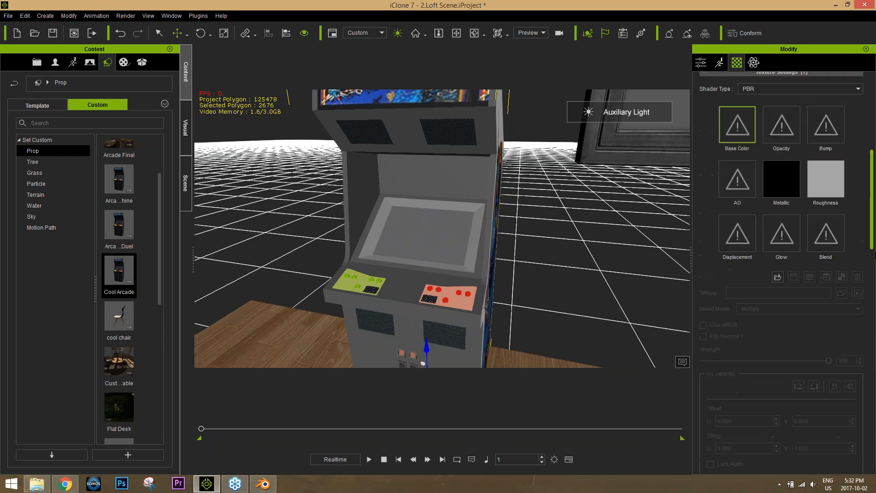
{"action": "left_click", "coordinate": [749, 291]}
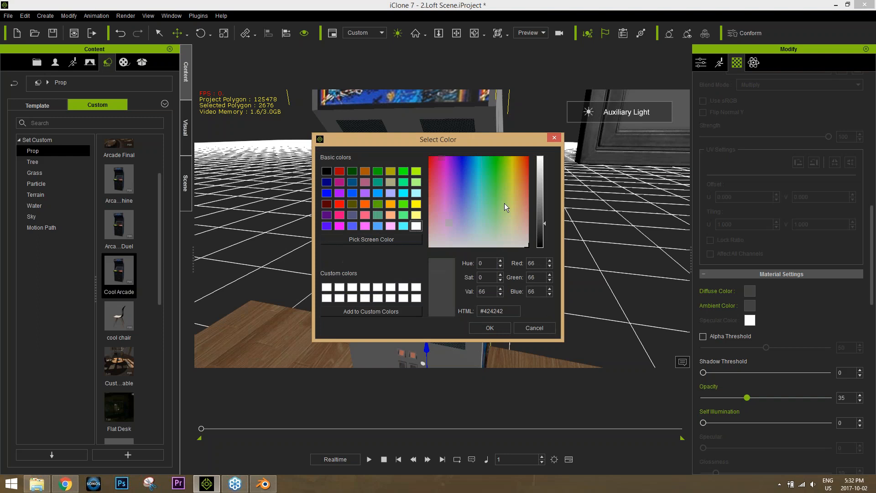
{"action": "left_click", "coordinate": [489, 328]}
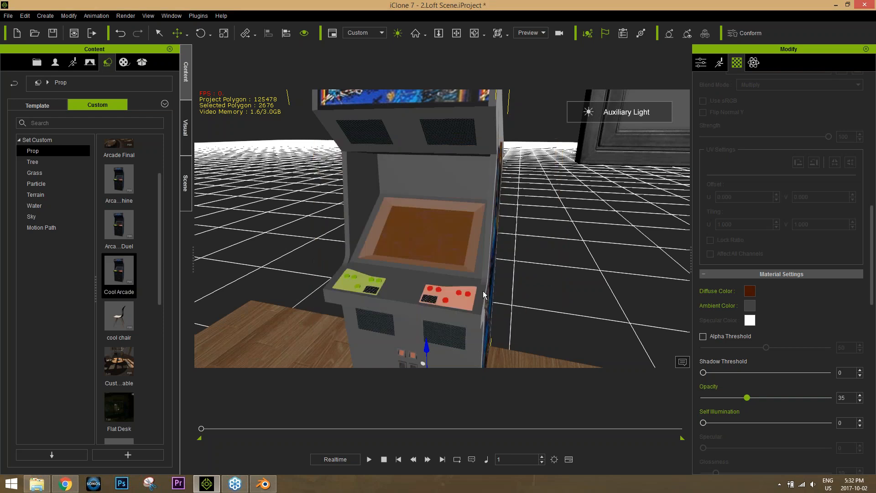
- Set the diffuse color of the cabinet's screen material to white
{"action": "left_click", "coordinate": [750, 305]}
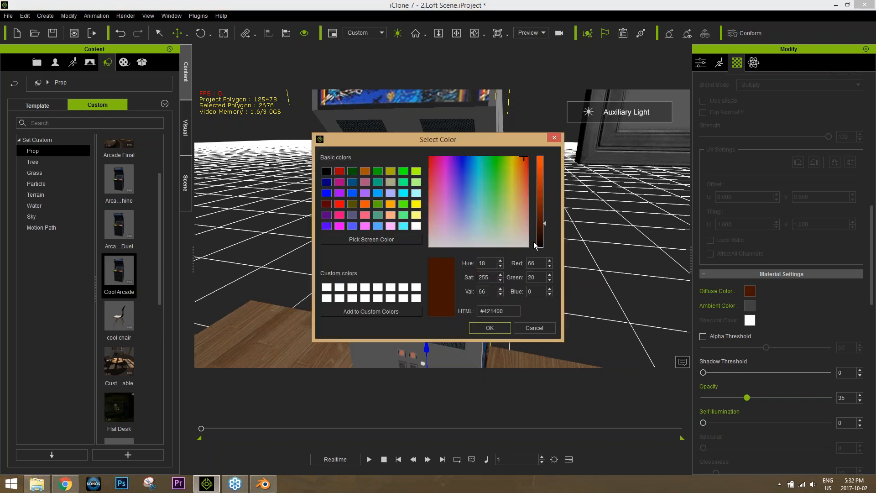
{"action": "left_click_drag", "start_coordinate": [540, 224], "coordinate": [540, 141]}
{"action": "left_click", "coordinate": [490, 328]}
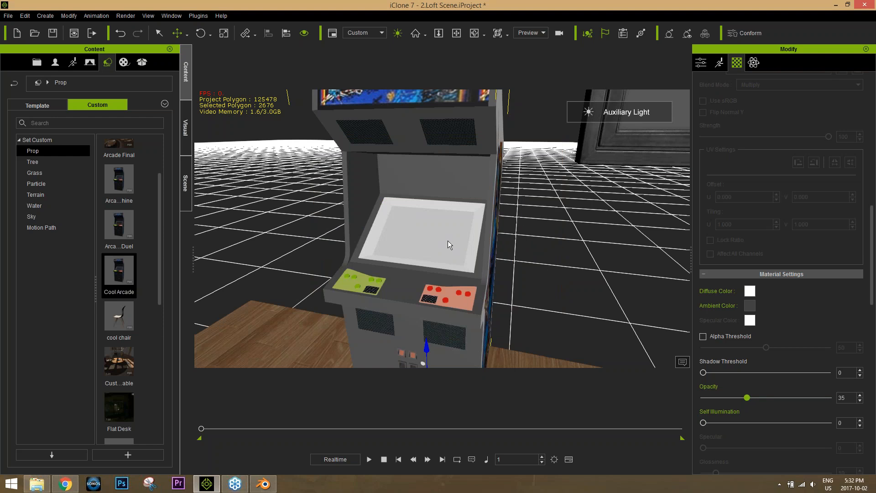
- Load The Assassin%27s Dream Trailer.mp4 as the Base Color texture of the cabinet's screen material
{"action": "scroll", "coordinate": [770, 242], "scroll_direction": "up", "scroll_amount": 8}
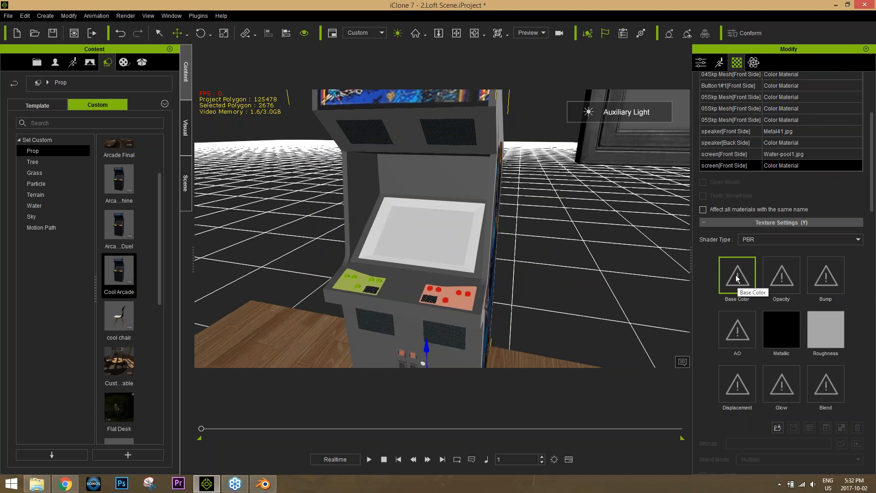
{"action": "double_click", "coordinate": [737, 278]}
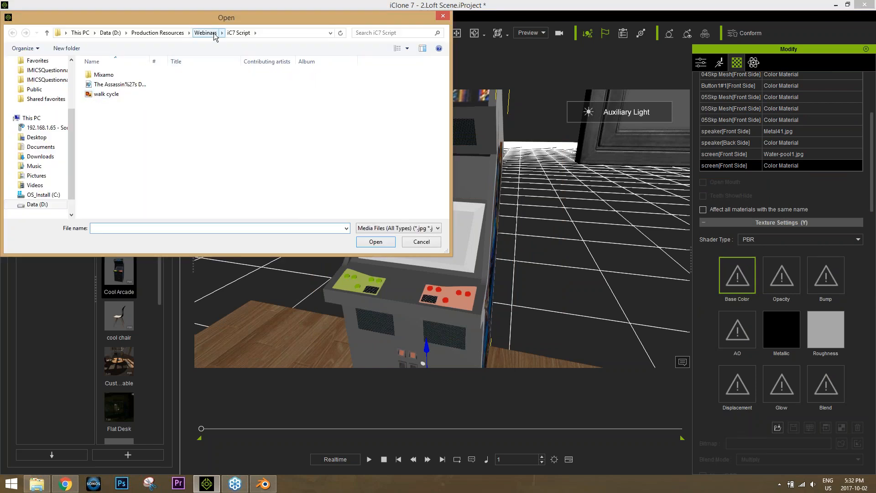
{"action": "double_click", "coordinate": [115, 85]}
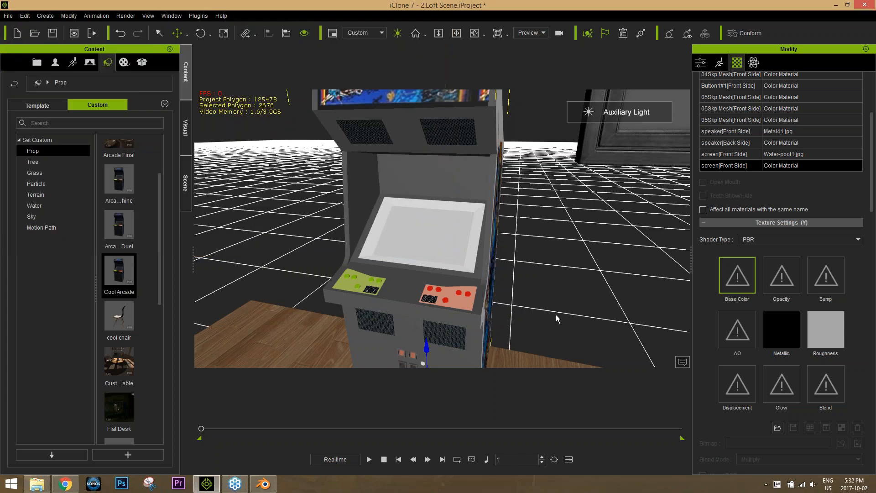
{"action": "scroll", "coordinate": [439, 285], "scroll_direction": "up", "scroll_amount": 5}
{"action": "scroll", "coordinate": [439, 285], "scroll_direction": "down", "scroll_amount": 2}
{"action": "middle_click_drag", "start_coordinate": [450, 283], "coordinate": [447, 272]}
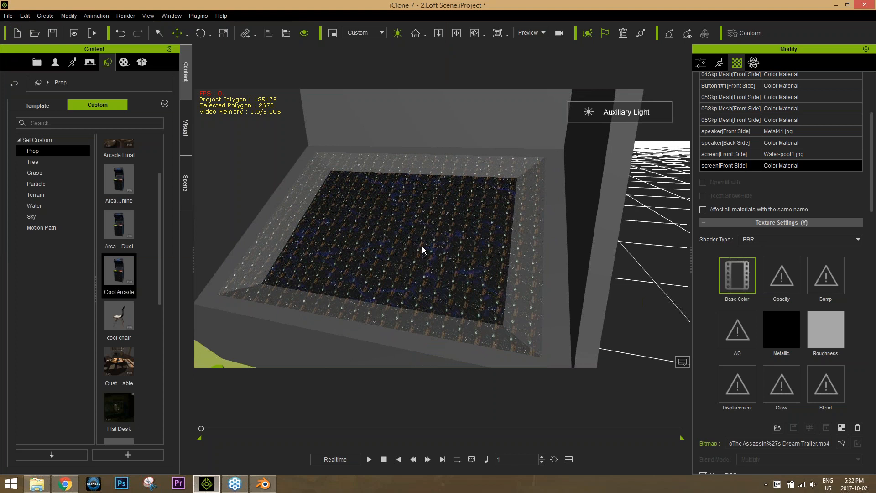
- Play the scene to preview the video texture on the arcade cabinet's screen and stop playback
{"action": "left_click_drag", "start_coordinate": [334, 269], "coordinate": [340, 269], "text": "alt"}
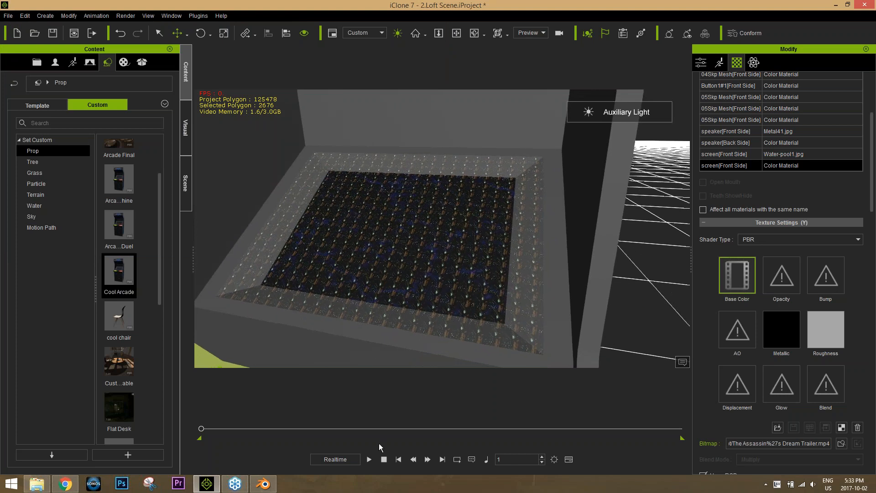
{"action": "left_click", "coordinate": [370, 459]}
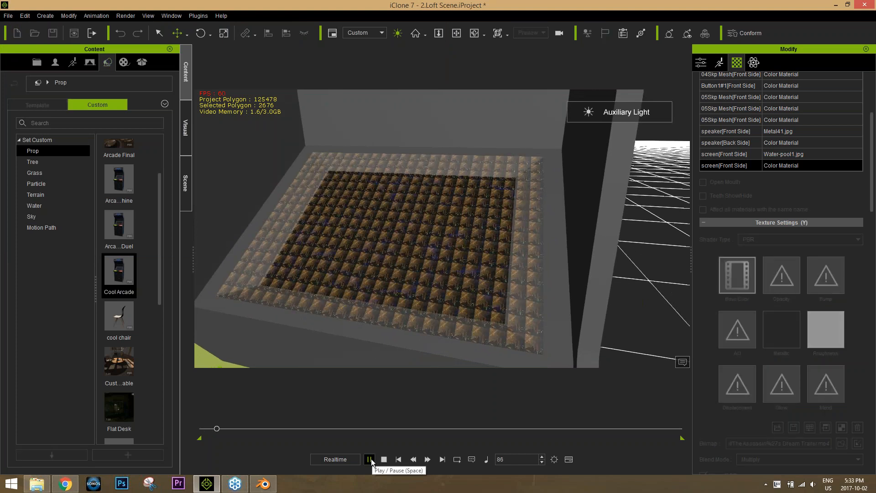
{"action": "left_click", "coordinate": [384, 460]}
- Set the U and V tiling of the cabinet screen's Base Color video texture to 0.05
{"action": "left_click_drag", "start_coordinate": [382, 213], "coordinate": [404, 235], "text": "alt"}
{"action": "scroll", "coordinate": [450, 245], "scroll_direction": "down", "scroll_amount": 2}
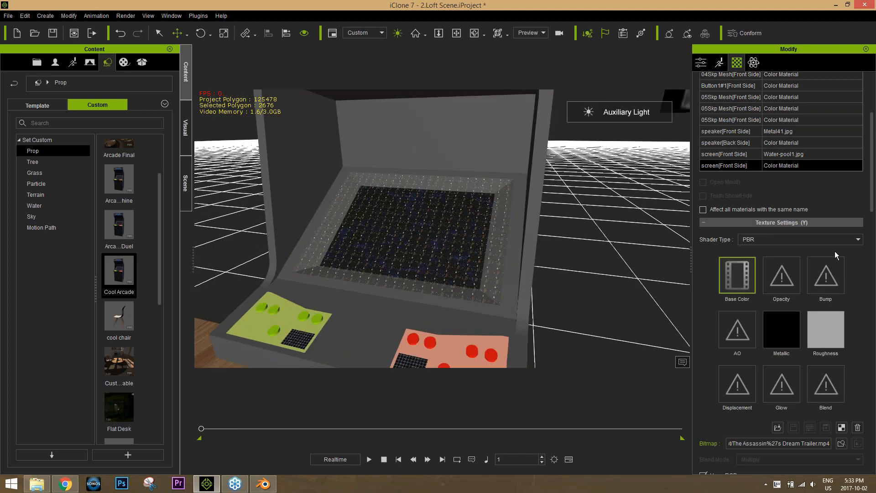
{"action": "left_click_drag", "start_coordinate": [873, 201], "coordinate": [875, 266]}
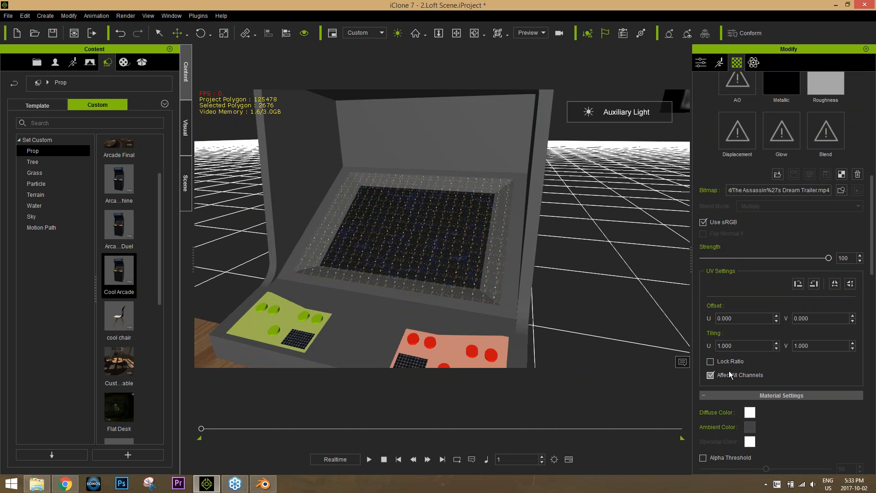
{"action": "key", "text": "ctrl+a"}
{"action": "type", "text": "0.05"}
{"action": "key", "text": "Return"}
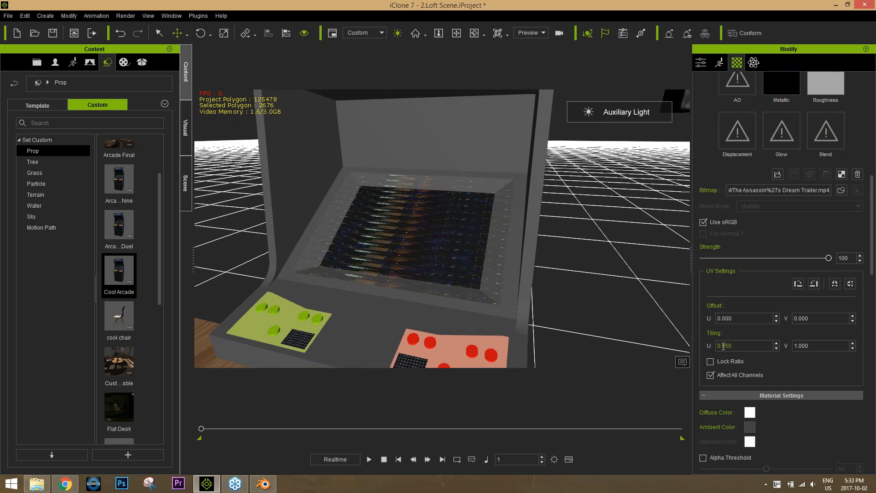
{"action": "type", "text": "0.05"}
{"action": "key", "text": "Return"}
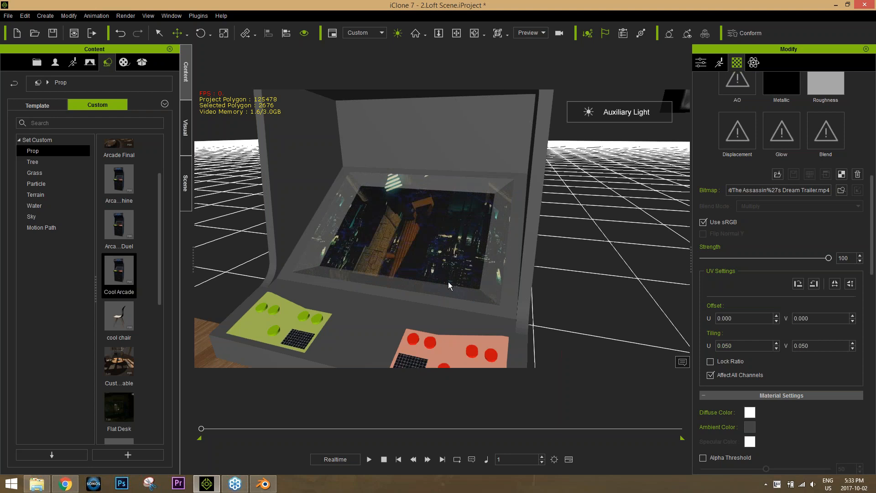
- Play the scene close up on the cabinet's screen to check the video, pausing at frame 350
{"action": "scroll", "coordinate": [491, 290], "scroll_direction": "up", "scroll_amount": 5}
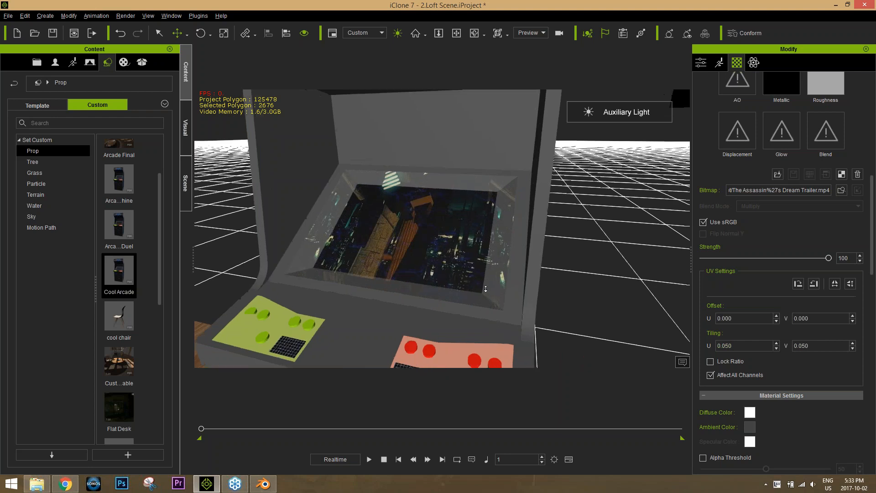
{"action": "scroll", "coordinate": [484, 284], "scroll_direction": "up", "scroll_amount": 2}
{"action": "left_click", "coordinate": [370, 459]}
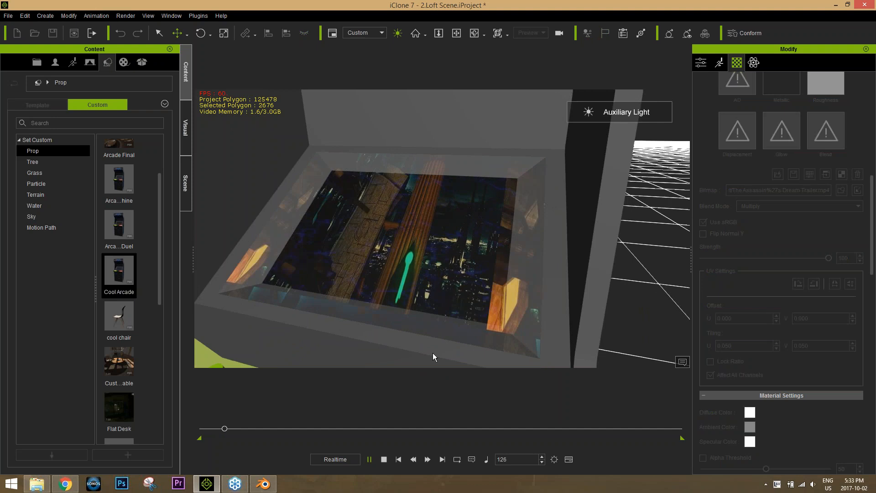
{"action": "left_click", "coordinate": [369, 459]}
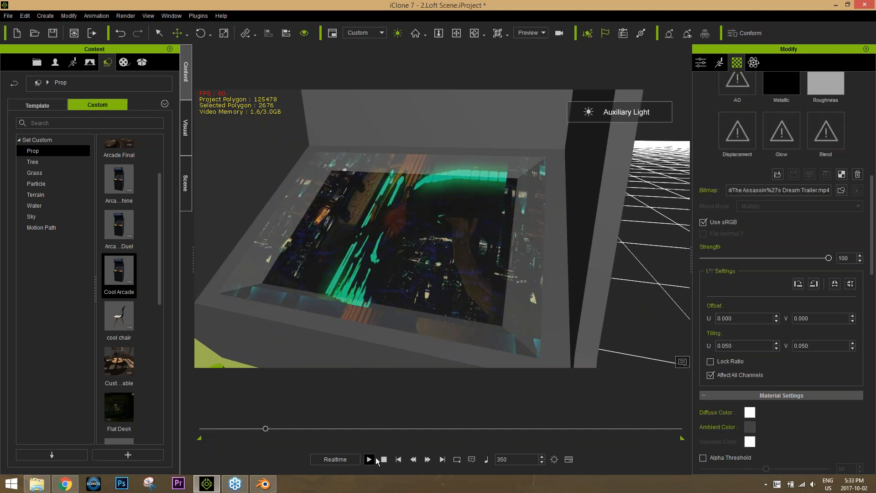
- Adjust the screen texture's UV offset to U -0.003 and V -0.054
{"action": "left_click", "coordinate": [776, 322]}
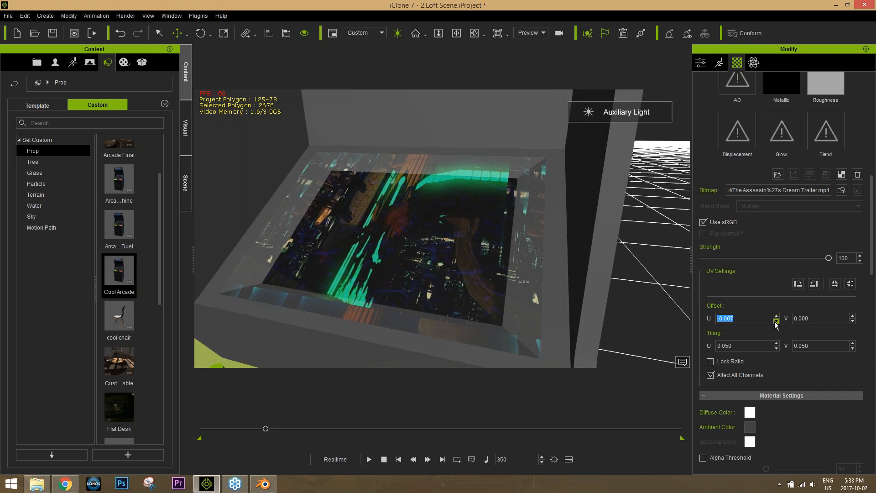
{"action": "left_click", "coordinate": [776, 316]}
{"action": "left_click", "coordinate": [777, 316]}
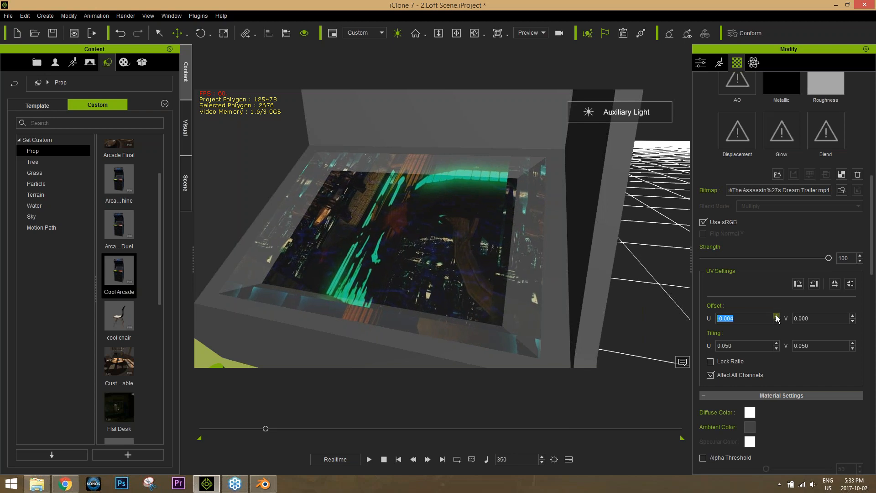
{"action": "left_click", "coordinate": [853, 321]}
{"action": "left_click", "coordinate": [853, 322]}
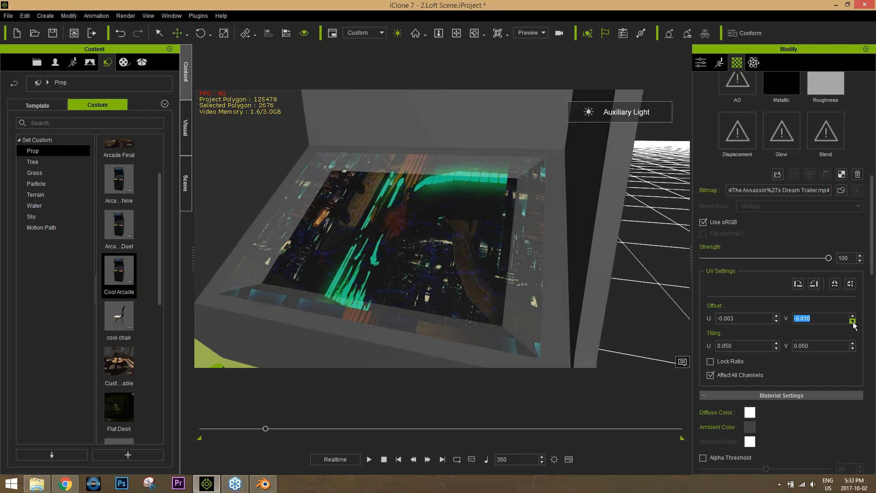
{"action": "left_click", "coordinate": [852, 322]}
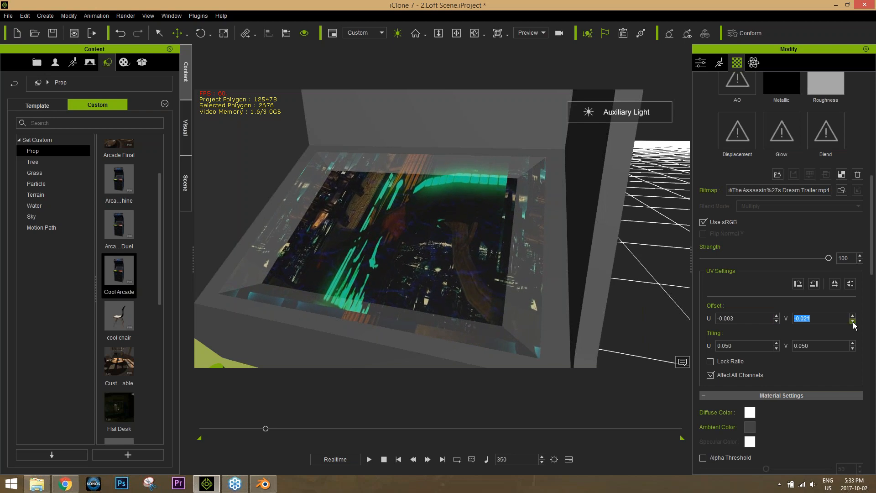
{"action": "left_click", "coordinate": [852, 322]}
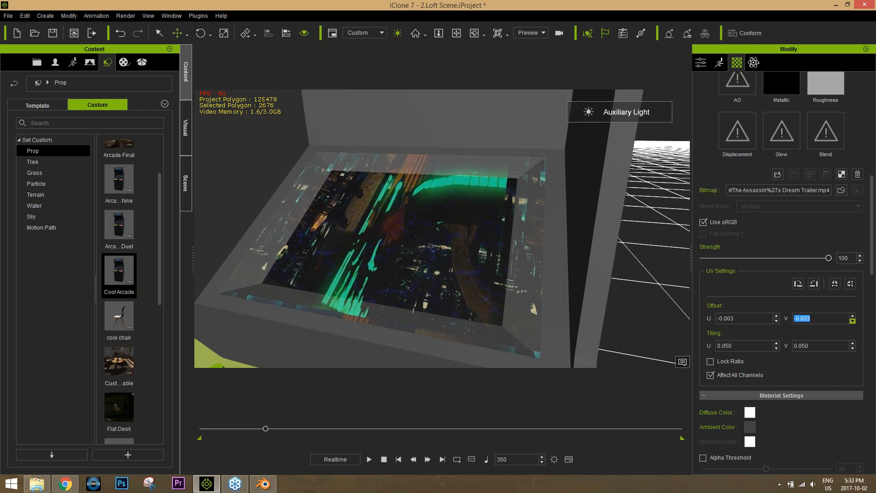
{"action": "left_click", "coordinate": [853, 321]}
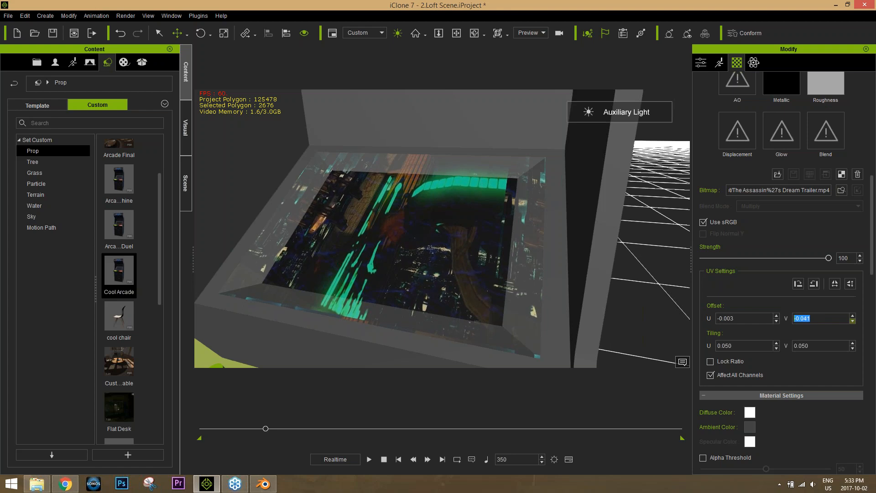
{"action": "left_click", "coordinate": [853, 321]}
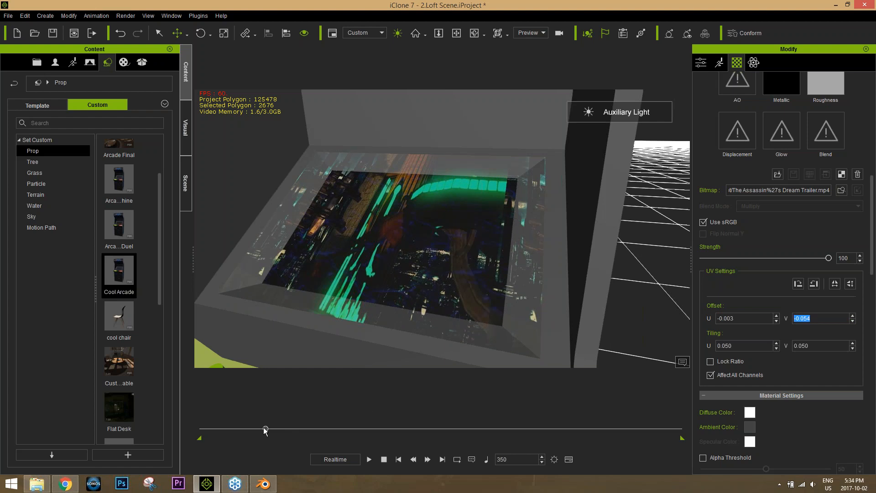
- Open the timeline, show the Material track of Cool Arcade and expand it to its sub-tracks
{"action": "mouse_move", "coordinate": [266, 430]}
{"action": "left_mouse_down"}
{"action": "mouse_move", "coordinate": [166, 431]}
{"action": "mouse_move", "coordinate": [301, 428]}
{"action": "mouse_move", "coordinate": [188, 429]}
{"action": "mouse_move", "coordinate": [254, 429]}
{"action": "left_mouse_up"}
{"action": "key", "text": "F3"}
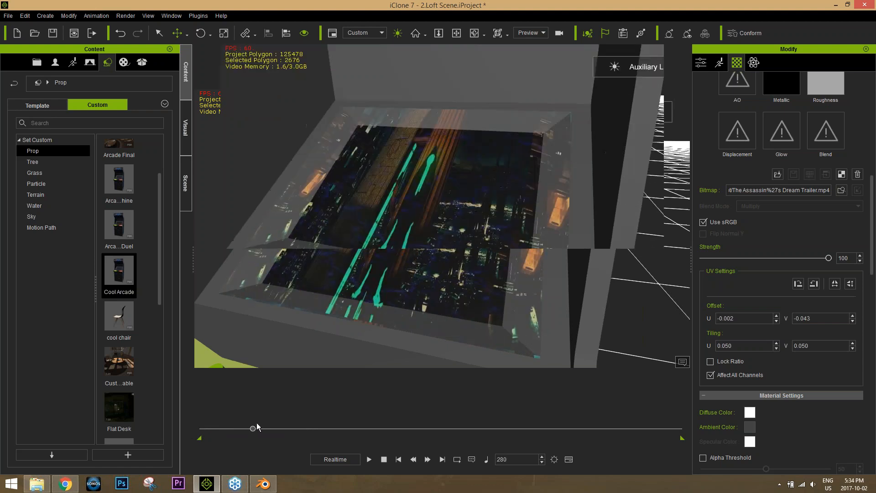
{"action": "scroll", "coordinate": [204, 424], "scroll_direction": "down", "scroll_amount": 3}
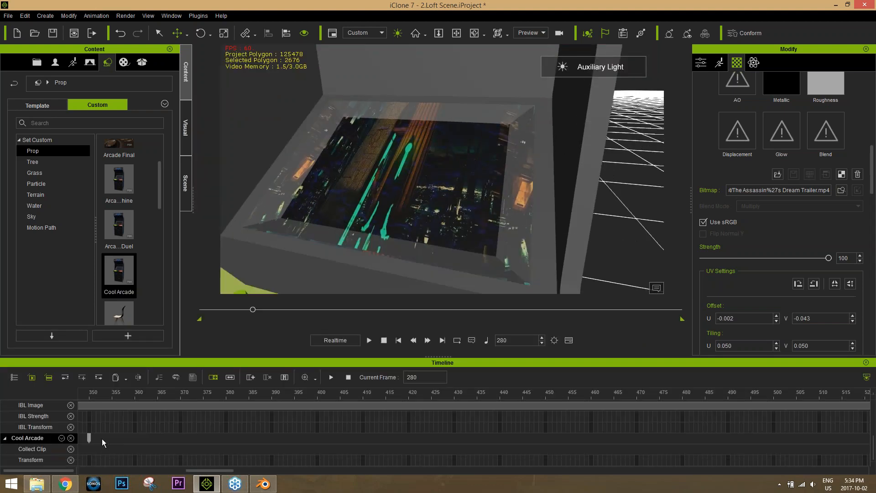
{"action": "left_click", "coordinate": [62, 438]}
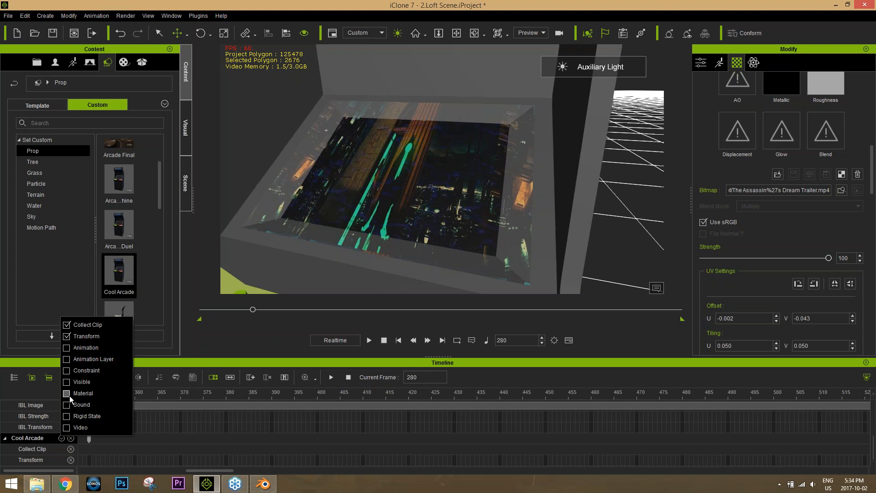
{"action": "left_click", "coordinate": [136, 440]}
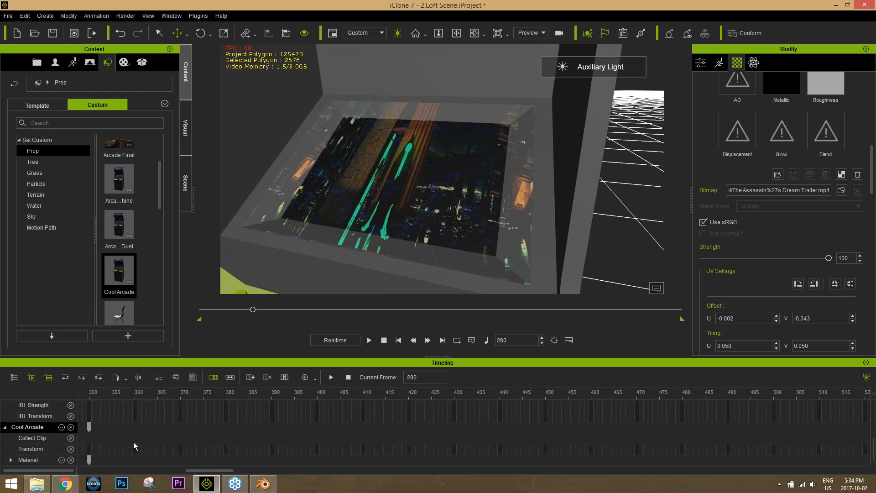
{"action": "left_click", "coordinate": [11, 460]}
{"action": "scroll", "coordinate": [111, 445], "scroll_direction": "down", "scroll_amount": 2}
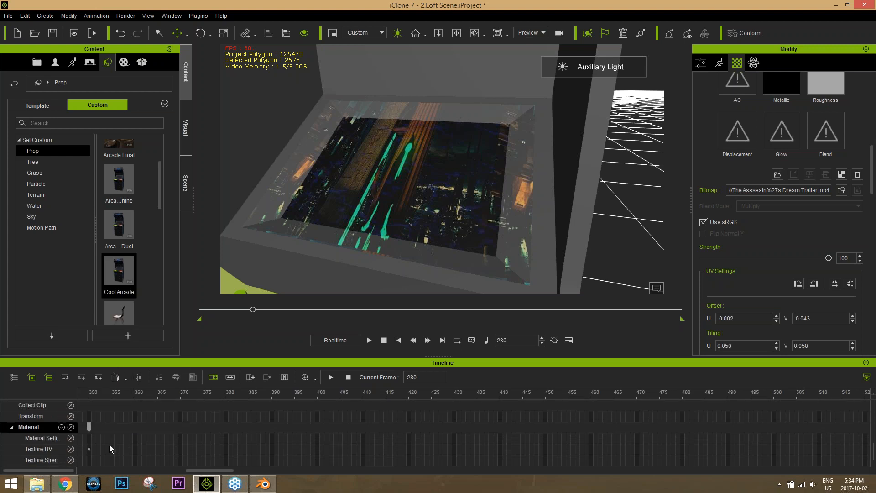
- Move Cool Arcade's Texture UV key from frame 350 to the first frame and close the timeline
{"action": "left_click_drag", "start_coordinate": [210, 468], "coordinate": [190, 470]}
{"action": "scroll", "coordinate": [240, 426], "scroll_direction": "down", "scroll_amount": 2}
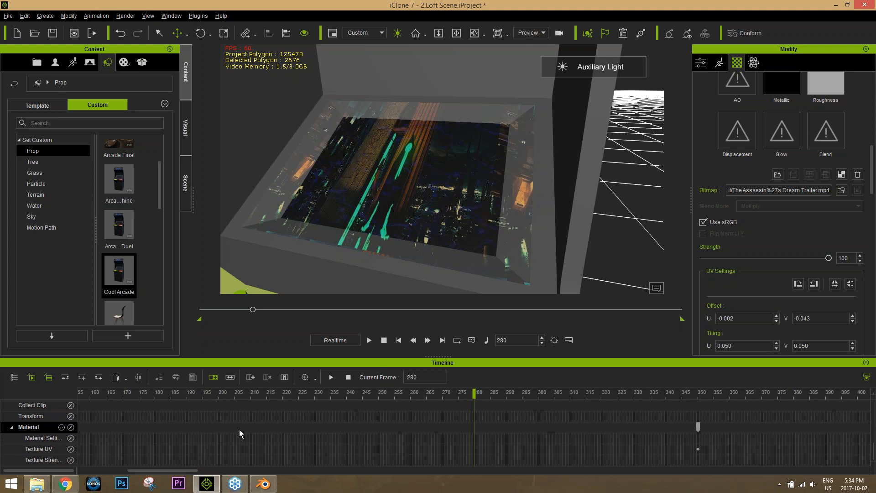
{"action": "scroll", "coordinate": [227, 438], "scroll_direction": "down", "scroll_amount": 1}
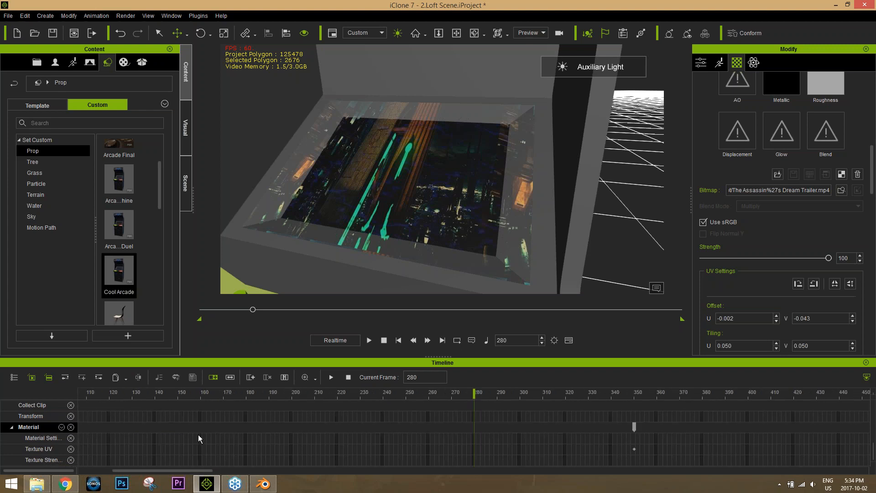
{"action": "scroll", "coordinate": [198, 438], "scroll_direction": "down", "scroll_amount": 2}
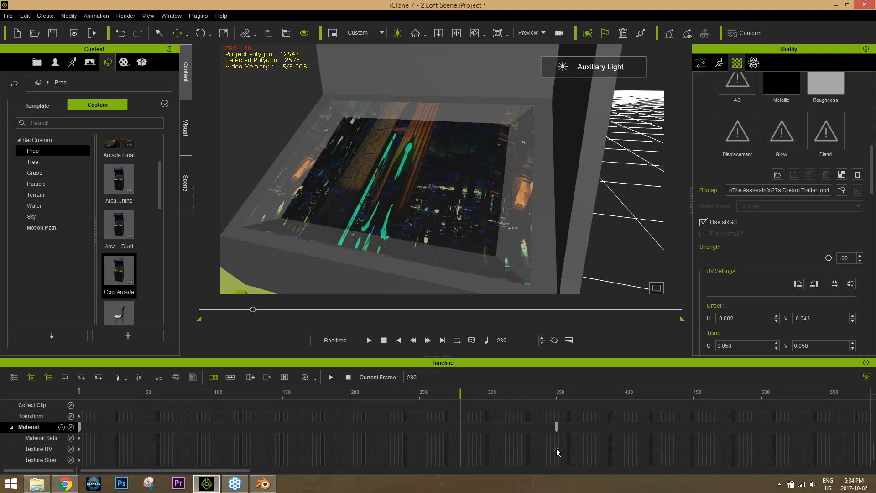
{"action": "left_click_drag", "start_coordinate": [556, 450], "coordinate": [80, 450]}
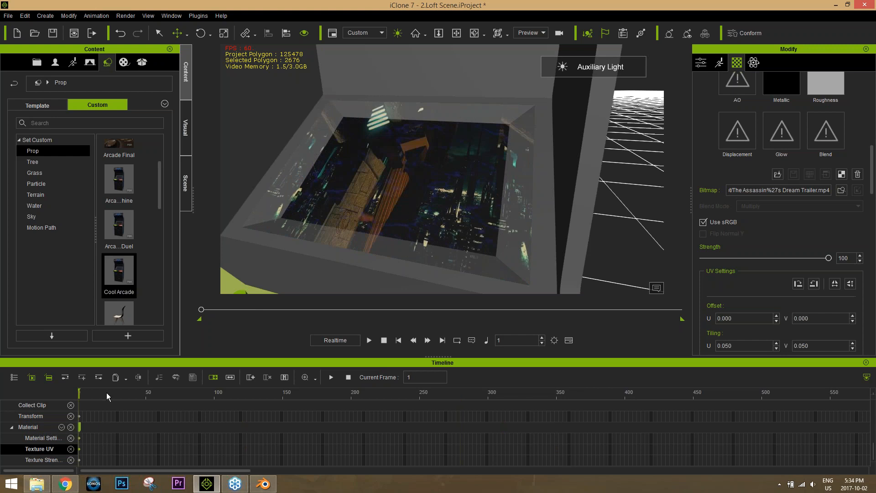
{"action": "left_click_drag", "start_coordinate": [89, 395], "coordinate": [75, 405]}
{"action": "left_click", "coordinate": [866, 363]}
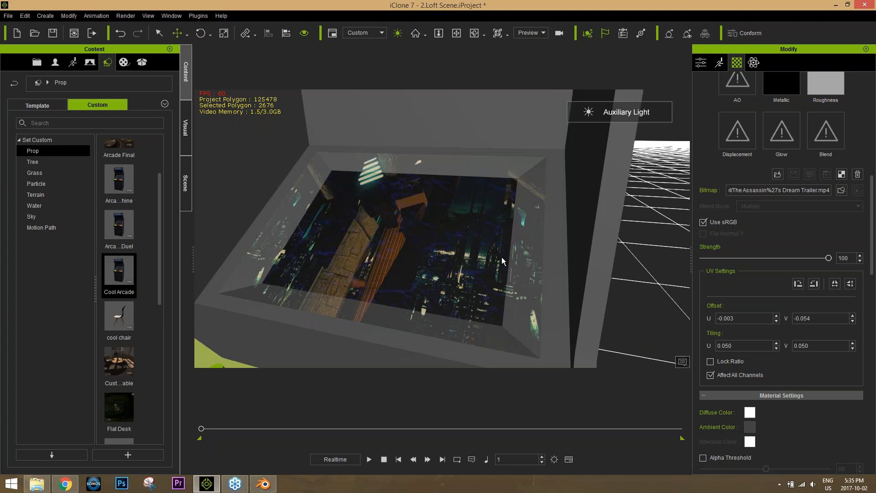
- Try deleting the screen[Front Side] Water-pool1.jpg entry from the cabinet's material list and undo the deletion
{"action": "scroll", "coordinate": [502, 257], "scroll_direction": "up", "scroll_amount": 4}
{"action": "scroll", "coordinate": [503, 257], "scroll_direction": "down", "scroll_amount": 5}
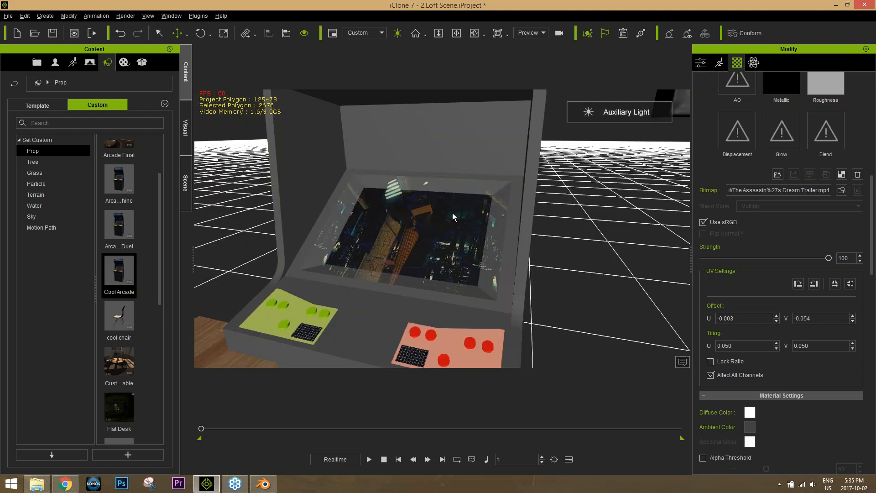
{"action": "right_click_drag", "start_coordinate": [494, 245], "coordinate": [475, 245]}
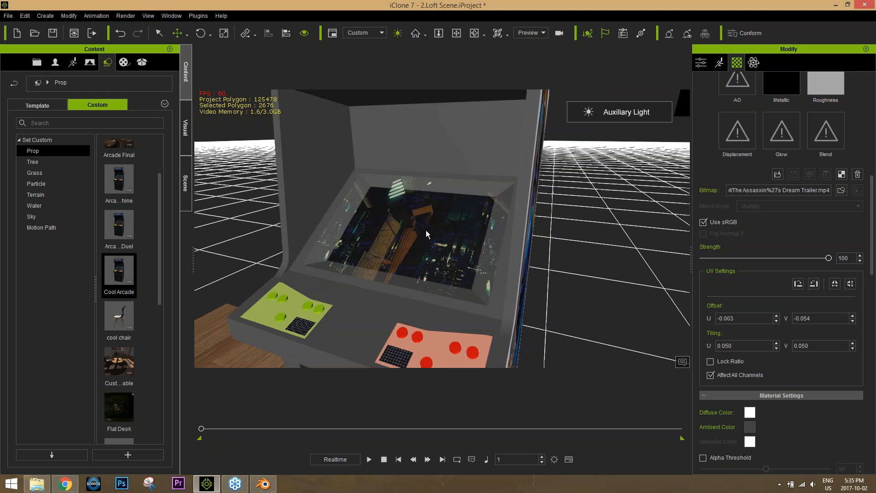
{"action": "scroll", "coordinate": [874, 204], "scroll_direction": "up", "scroll_amount": 3}
{"action": "scroll", "coordinate": [875, 155], "scroll_direction": "up", "scroll_amount": 4}
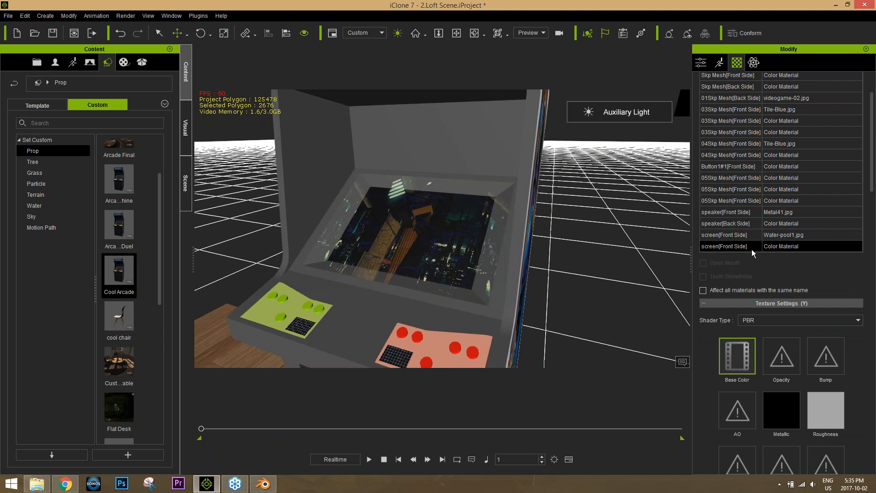
{"action": "left_click", "coordinate": [787, 238]}
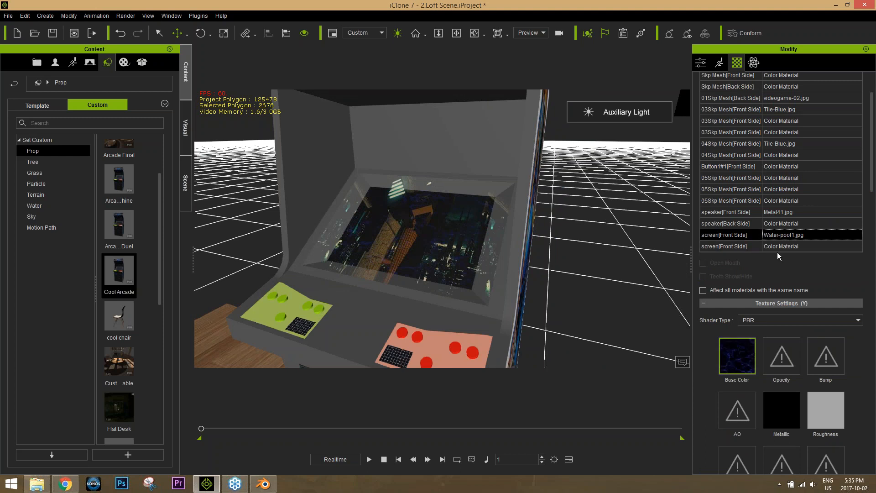
{"action": "key", "text": "Delete"}
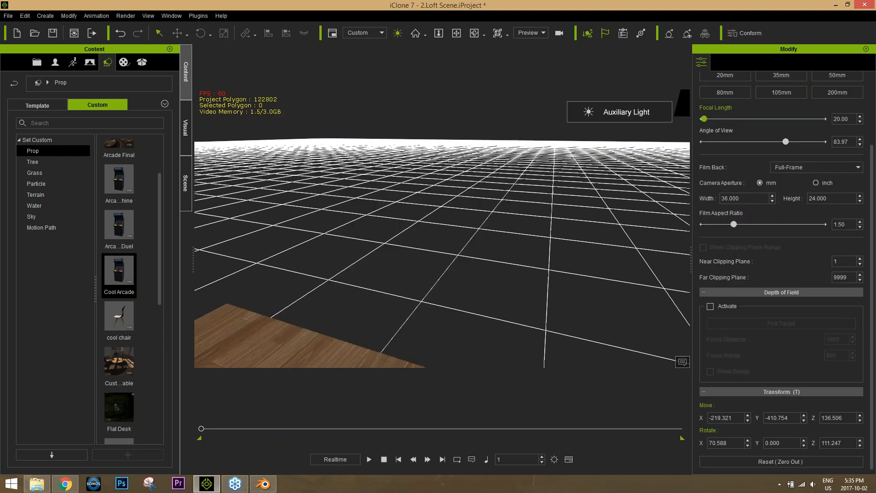
{"action": "key", "text": "ctrl+z"}
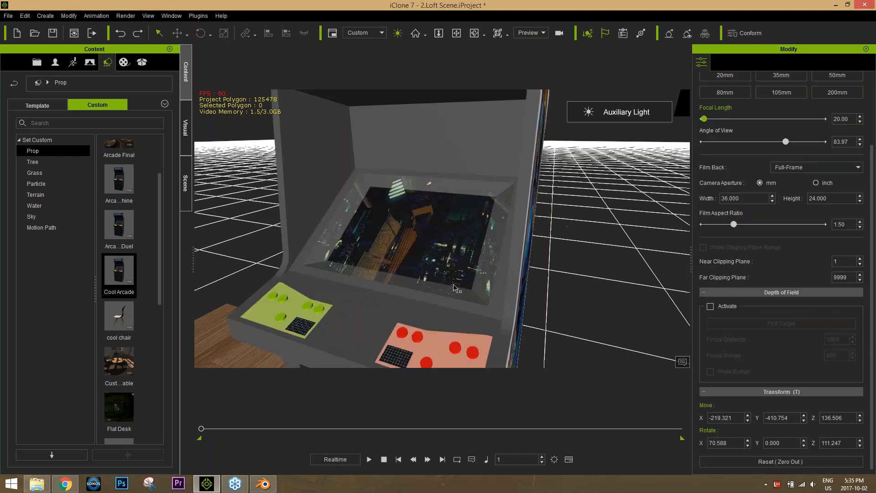
- Reselect the arcade cabinet and select the screen[Front Side] Water-pool1.jpg entry in its material list
{"action": "left_click", "coordinate": [445, 248]}
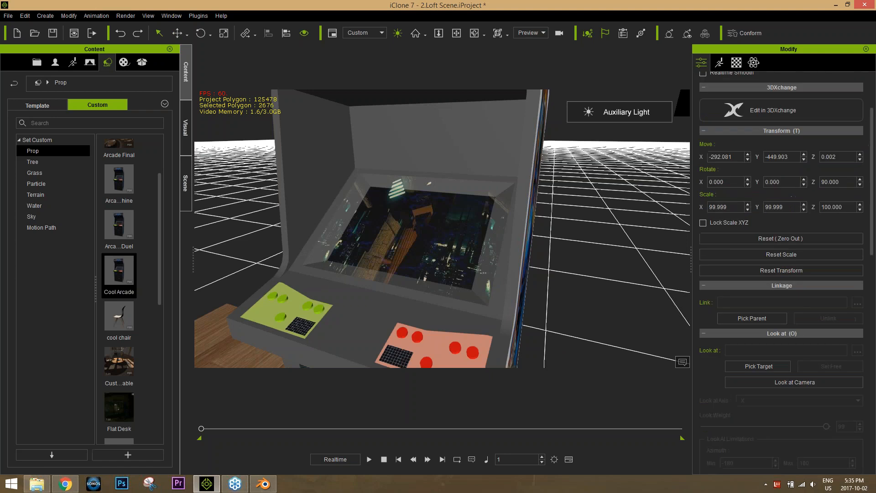
{"action": "left_click", "coordinate": [738, 64]}
{"action": "scroll", "coordinate": [834, 150], "scroll_direction": "up", "scroll_amount": 10}
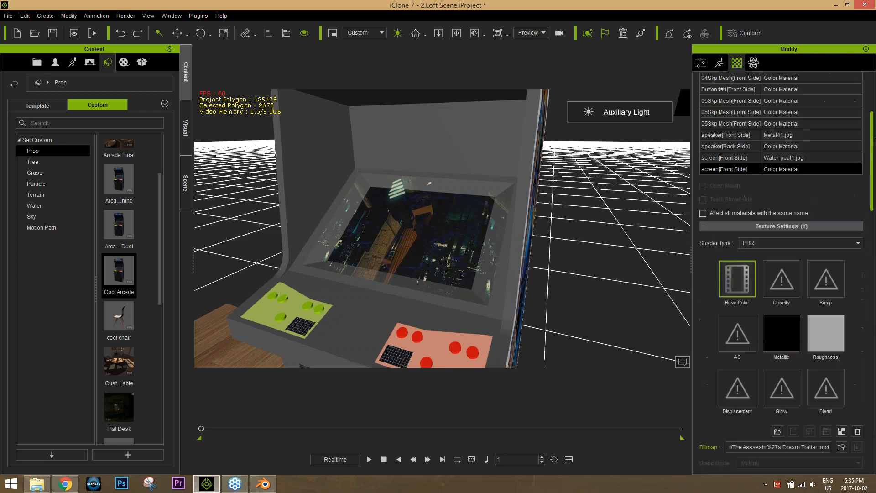
{"action": "left_click", "coordinate": [782, 202]}
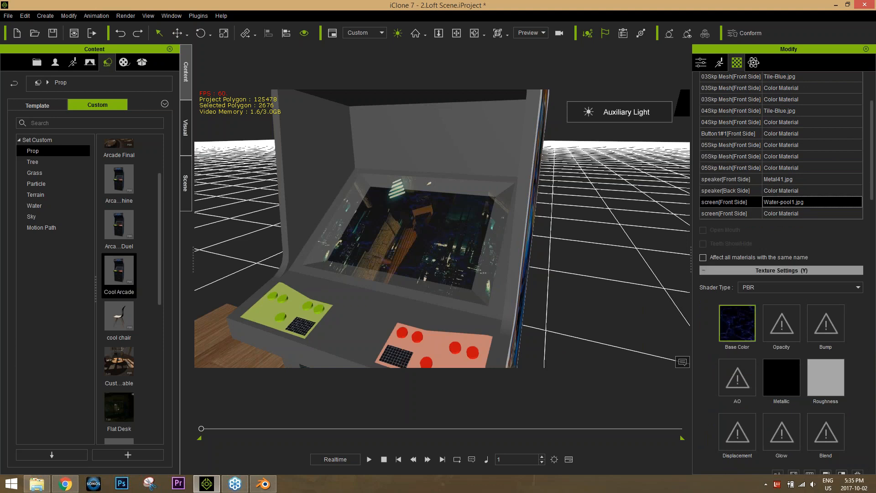
- Clear the screen[Front Side] Water-pool1.jpg material of the arcade cabinet with the material list's delete function
{"action": "scroll", "coordinate": [873, 198], "scroll_direction": "up", "scroll_amount": 2}
{"action": "scroll", "coordinate": [873, 137], "scroll_direction": "up", "scroll_amount": 1}
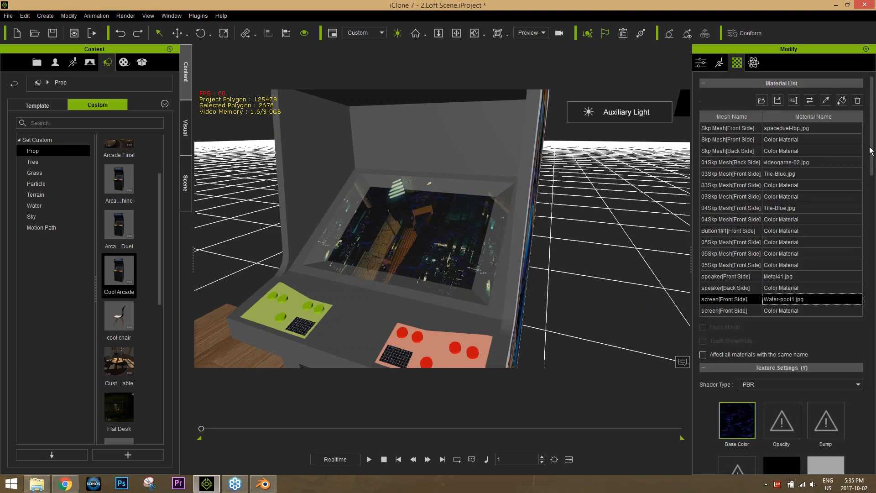
{"action": "left_click", "coordinate": [856, 101]}
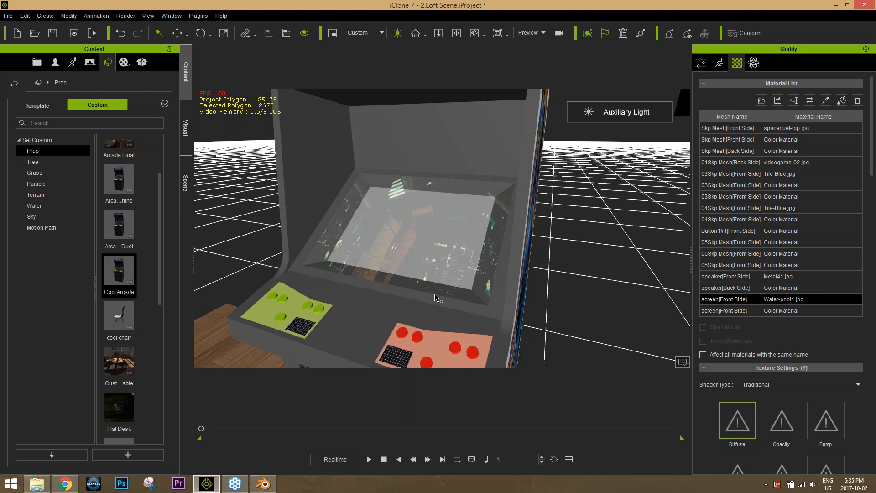
{"action": "mouse_move", "coordinate": [429, 229]}
{"action": "right_mouse_down"}
{"action": "mouse_move", "coordinate": [489, 226]}
{"action": "mouse_move", "coordinate": [420, 230]}
{"action": "mouse_move", "coordinate": [438, 226]}
{"action": "right_mouse_up"}
- Try a near-black diffuse color on the screen[Front Side] Color Material and set it back to white
{"action": "left_click", "coordinate": [780, 310]}
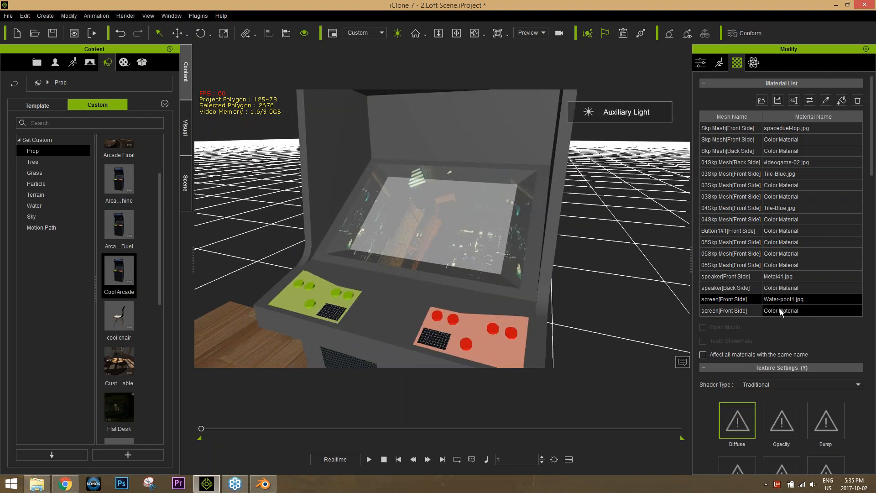
{"action": "left_click_drag", "start_coordinate": [873, 161], "coordinate": [864, 269]}
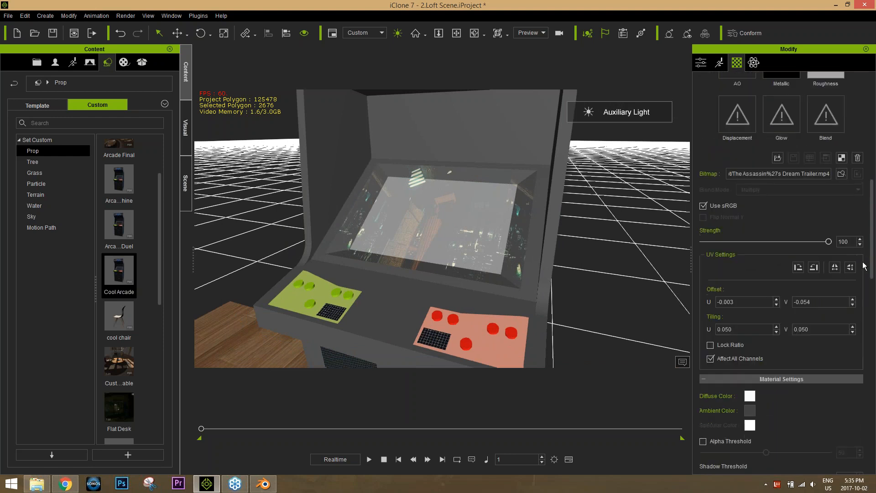
{"action": "left_click", "coordinate": [750, 397]}
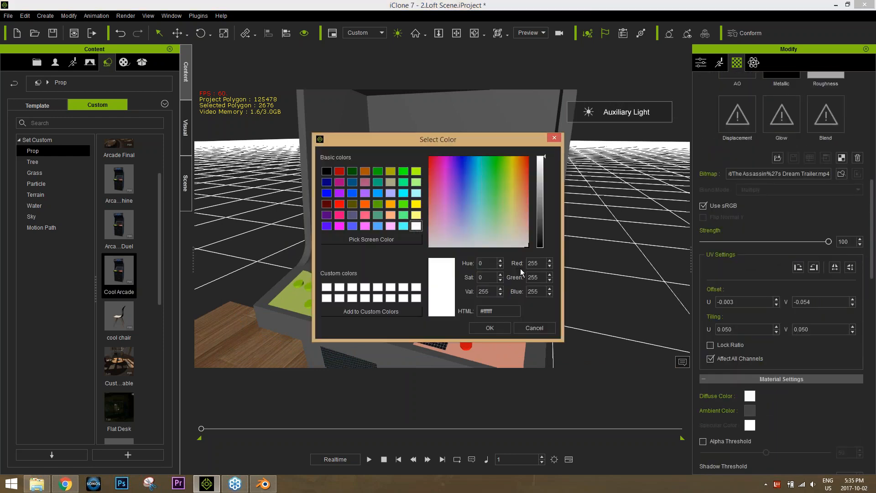
{"action": "left_click", "coordinate": [492, 329]}
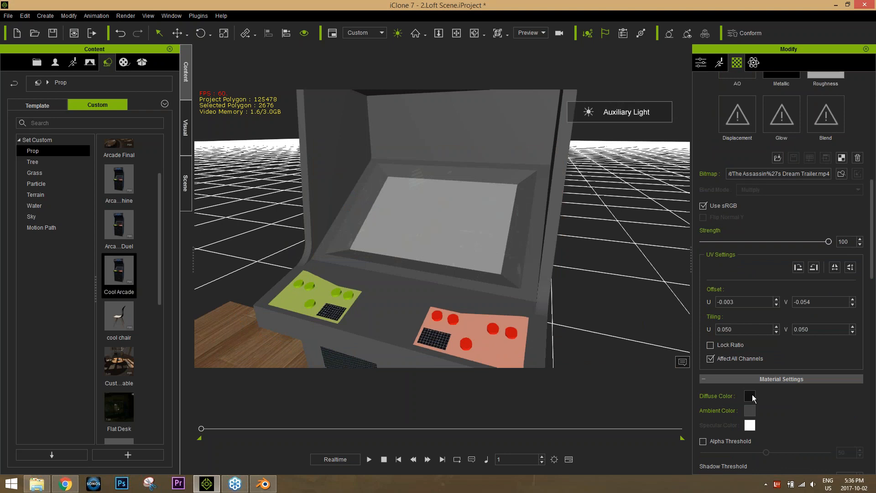
{"action": "left_click", "coordinate": [751, 395]}
{"action": "left_click_drag", "start_coordinate": [546, 203], "coordinate": [542, 153]}
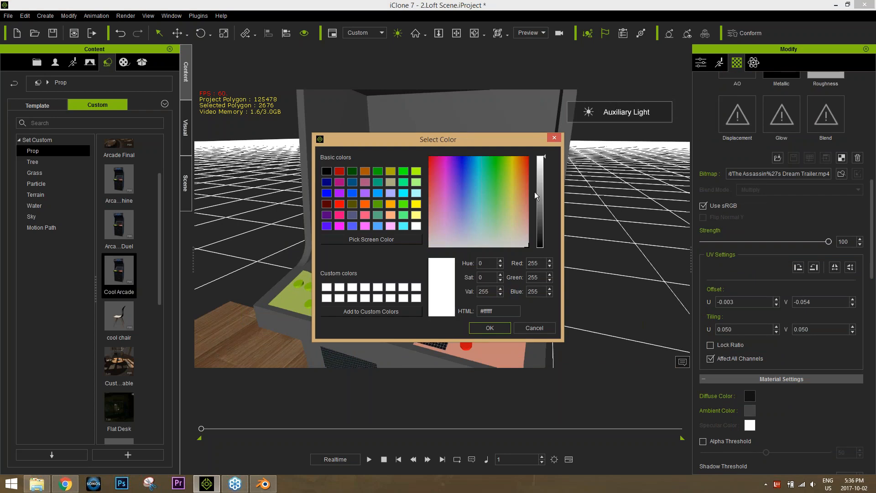
{"action": "left_click", "coordinate": [490, 328]}
- Check the Roughness and Base Color texture channels of the screen's Color Material
{"action": "scroll", "coordinate": [785, 157], "scroll_direction": "up", "scroll_amount": 5}
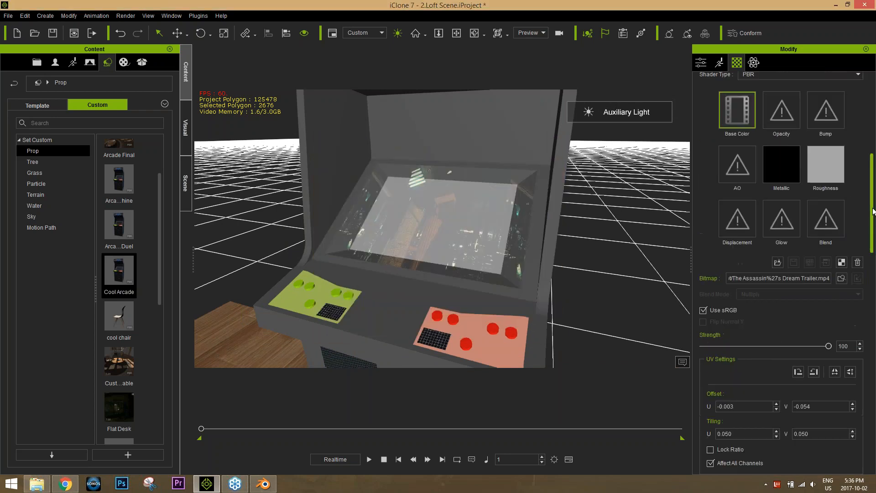
{"action": "left_click", "coordinate": [820, 169]}
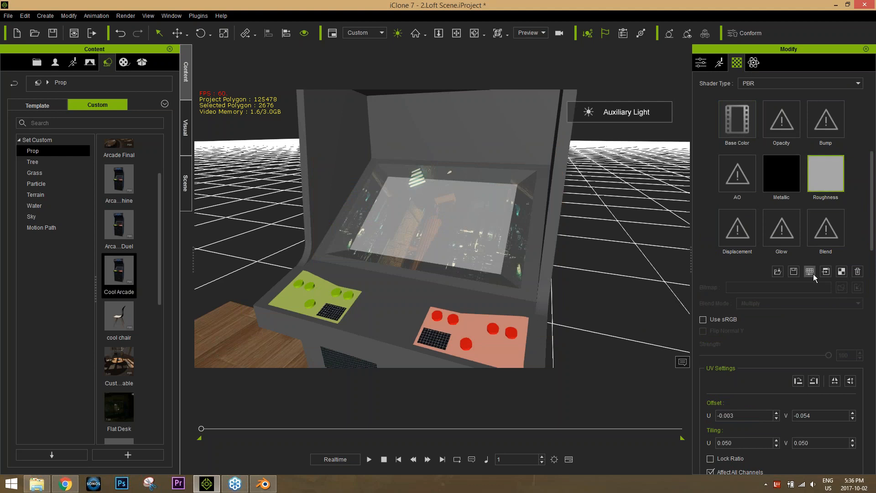
{"action": "left_click", "coordinate": [731, 132]}
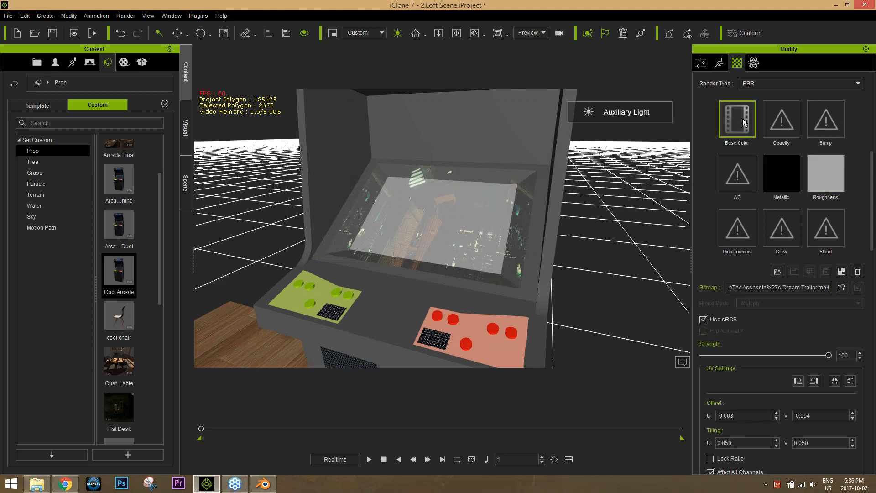
- Select the screen[Front Side] Water-pool1.jpg material and set its opacity to 0
{"action": "left_click_drag", "start_coordinate": [872, 196], "coordinate": [872, 157]}
{"action": "left_click", "coordinate": [788, 157]}
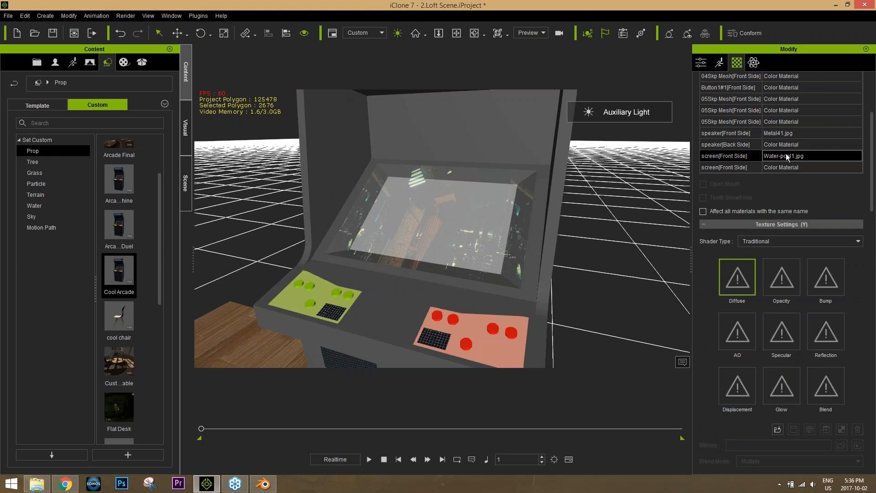
{"action": "left_click_drag", "start_coordinate": [872, 194], "coordinate": [873, 318]}
{"action": "left_click_drag", "start_coordinate": [829, 273], "coordinate": [642, 286]}
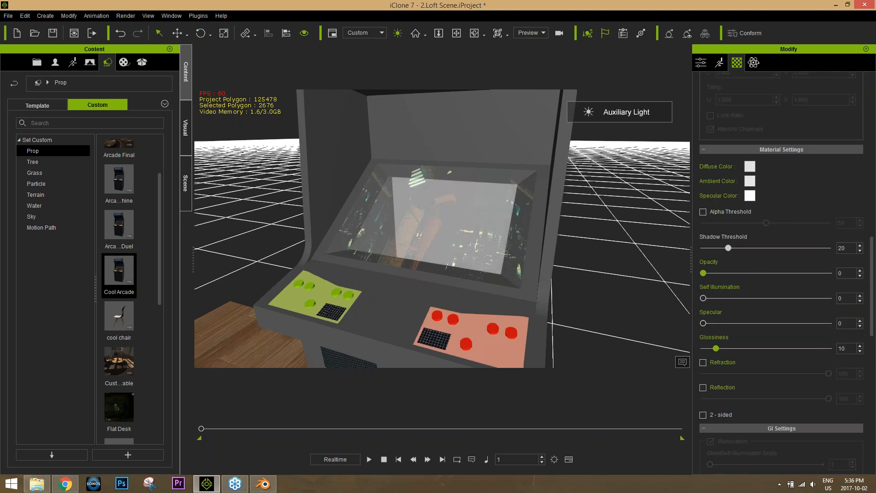
{"action": "right_click_drag", "start_coordinate": [615, 279], "coordinate": [374, 263]}
{"action": "left_click_drag", "start_coordinate": [872, 311], "coordinate": [870, 342]}
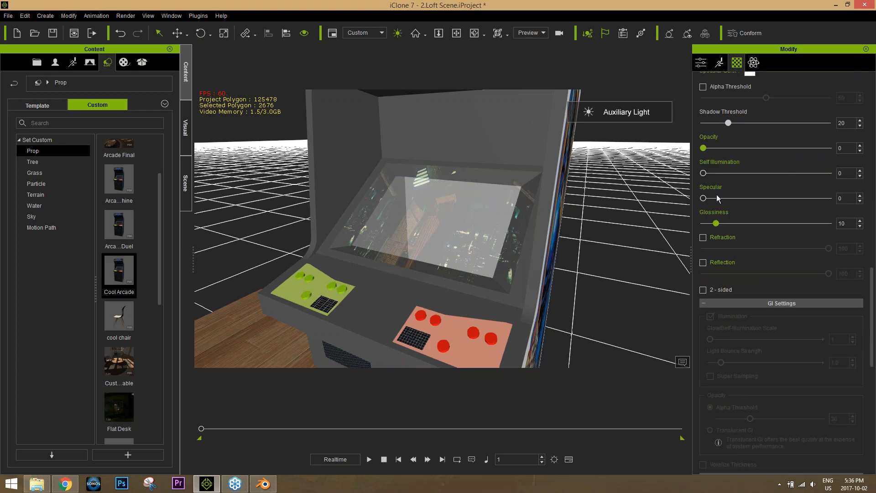
- Reselect the screen's Color Material that holds the video and darken its ambient color to near black
{"action": "left_click_drag", "start_coordinate": [873, 315], "coordinate": [875, 132]}
{"action": "left_click", "coordinate": [798, 174]}
{"action": "left_click_drag", "start_coordinate": [874, 201], "coordinate": [874, 225]}
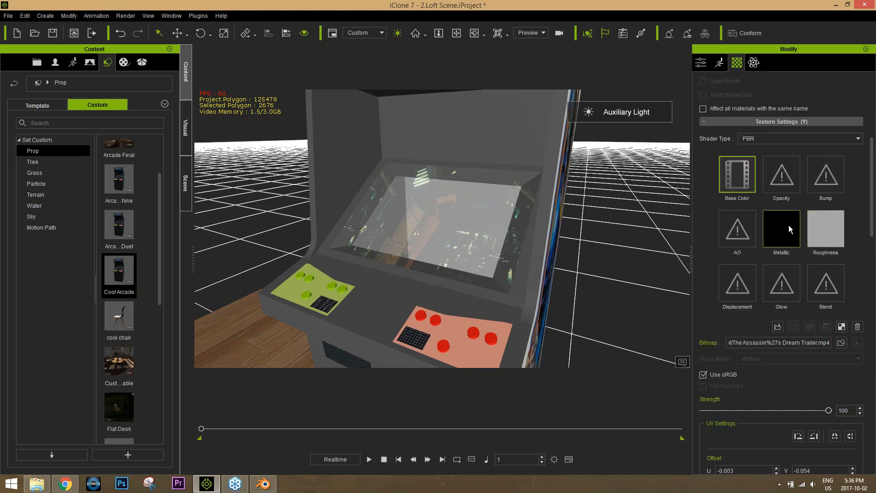
{"action": "left_click_drag", "start_coordinate": [875, 206], "coordinate": [873, 280]}
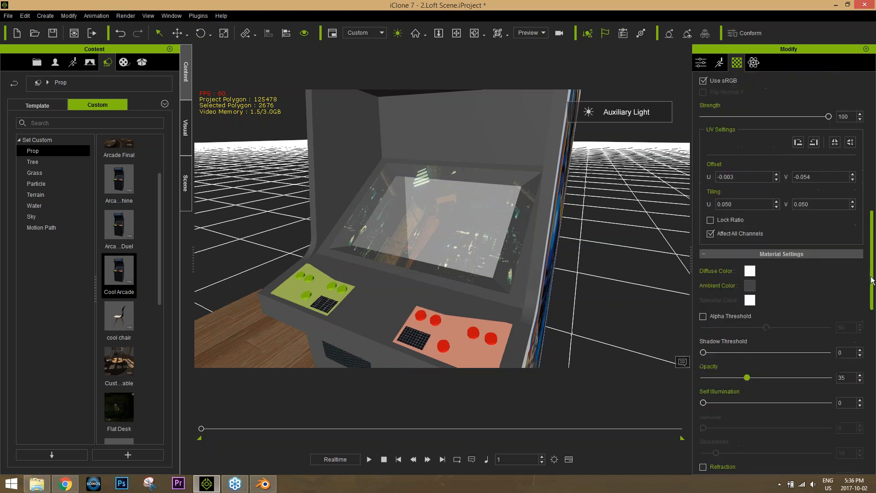
{"action": "left_click", "coordinate": [749, 286]}
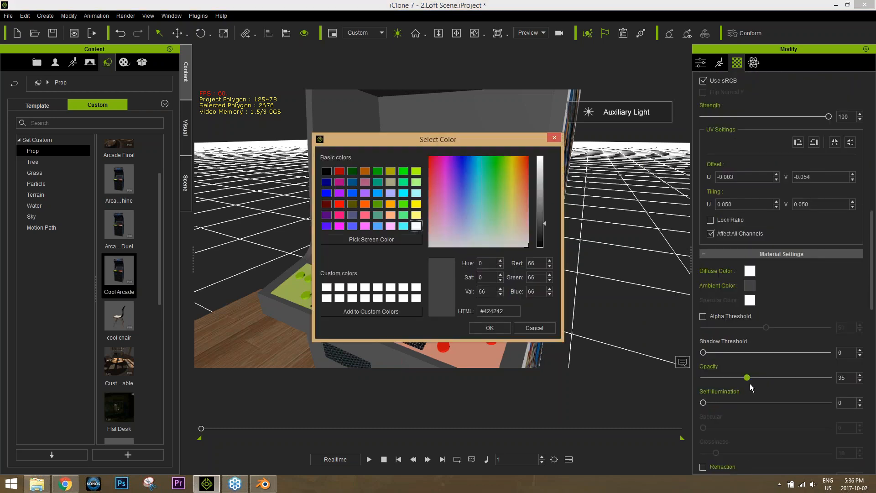
{"action": "left_click_drag", "start_coordinate": [541, 218], "coordinate": [541, 240]}
{"action": "left_click", "coordinate": [490, 328]}
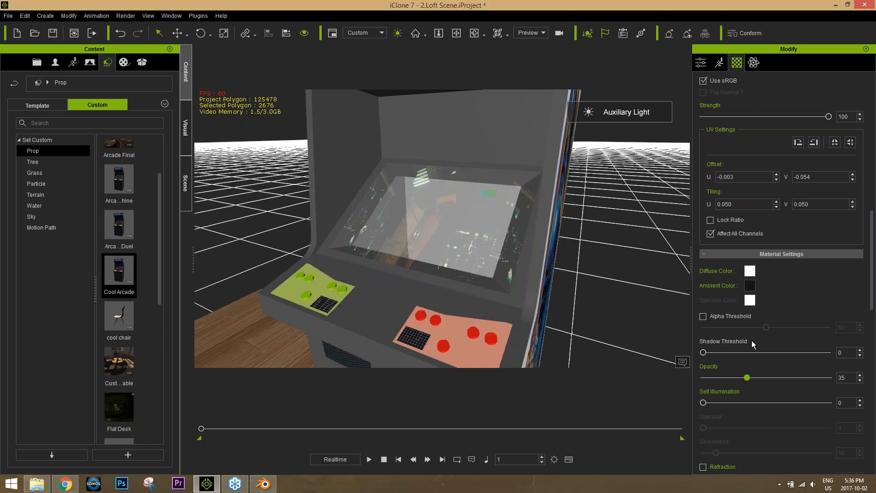
- Set the video material's opacity to 100 and play the project briefly to preview the arcade screen
{"action": "left_click_drag", "start_coordinate": [745, 370], "coordinate": [837, 377]}
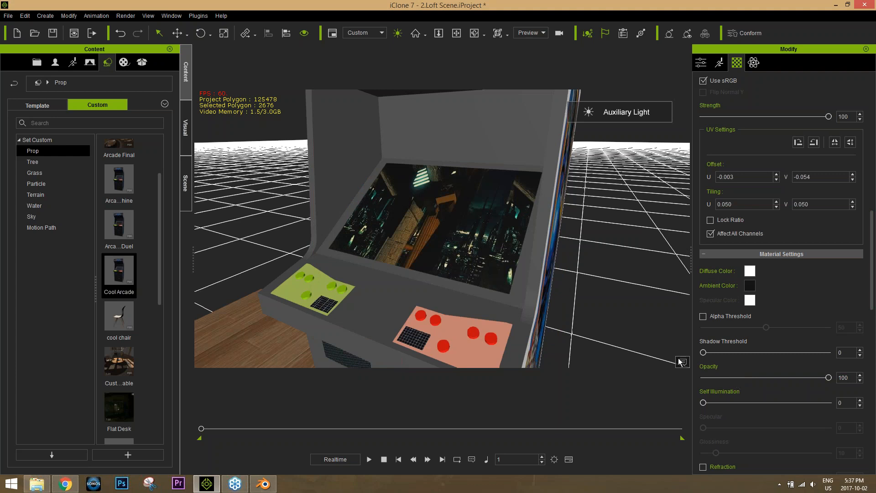
{"action": "right_click_drag", "start_coordinate": [438, 228], "coordinate": [461, 231], "text": "alt"}
{"action": "right_click_drag", "start_coordinate": [462, 175], "coordinate": [436, 197], "text": "alt"}
{"action": "left_click", "coordinate": [370, 461]}
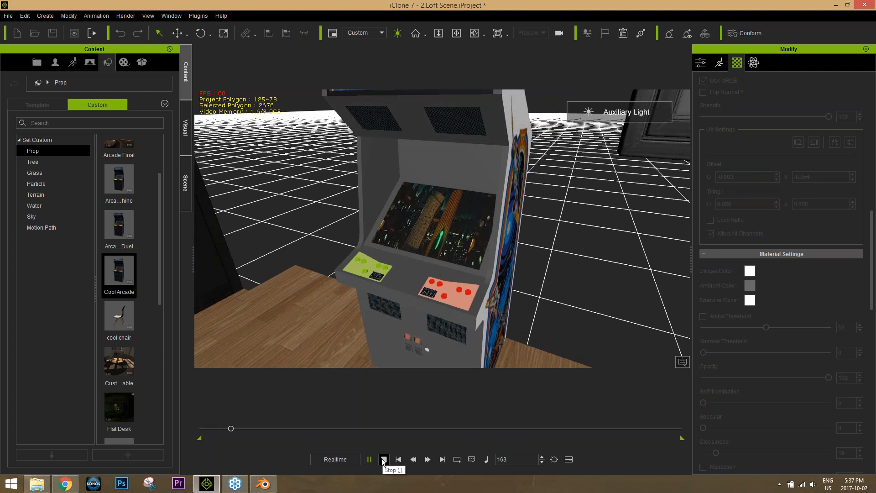
{"action": "left_click", "coordinate": [384, 460]}
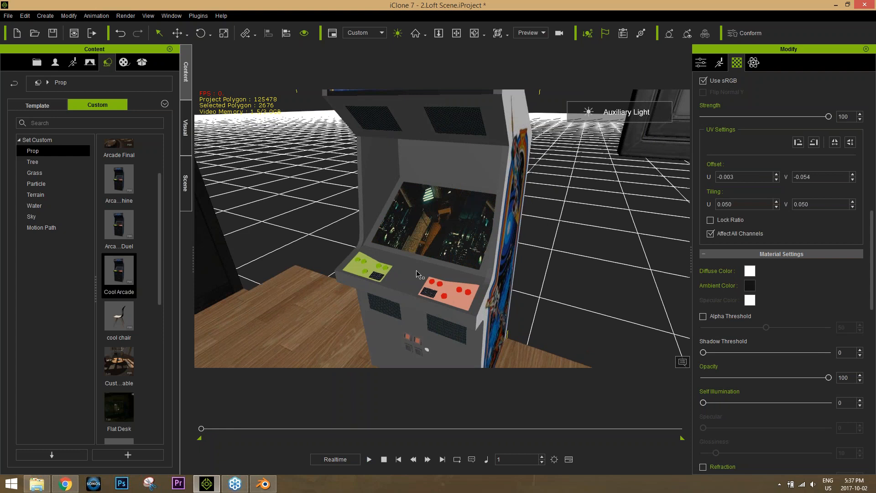
- Select the side-art material on the arcade cabinet's side panel and show its Base Color texture settings
{"action": "middle_click_drag", "start_coordinate": [423, 203], "coordinate": [433, 262]}
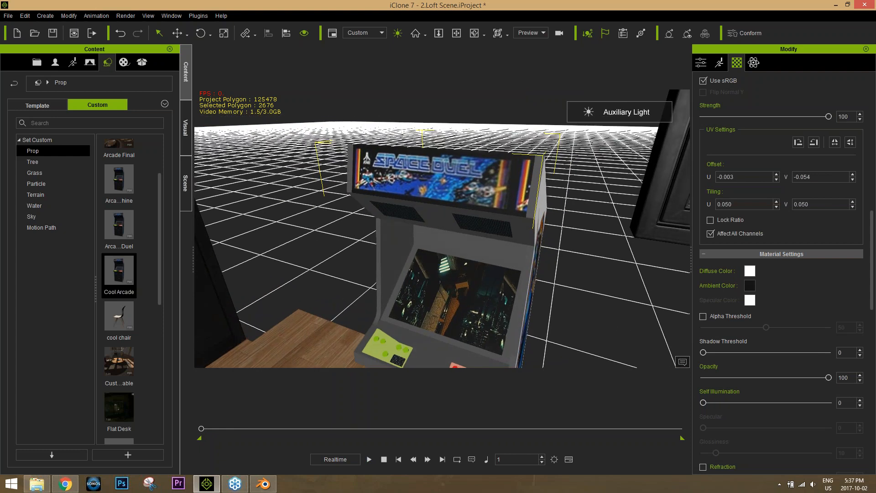
{"action": "middle_click_drag", "start_coordinate": [548, 319], "coordinate": [544, 220]}
{"action": "right_click_drag", "start_coordinate": [544, 220], "coordinate": [449, 210]}
{"action": "left_click", "coordinate": [449, 210]}
{"action": "scroll", "coordinate": [747, 342], "scroll_direction": "up", "scroll_amount": 8}
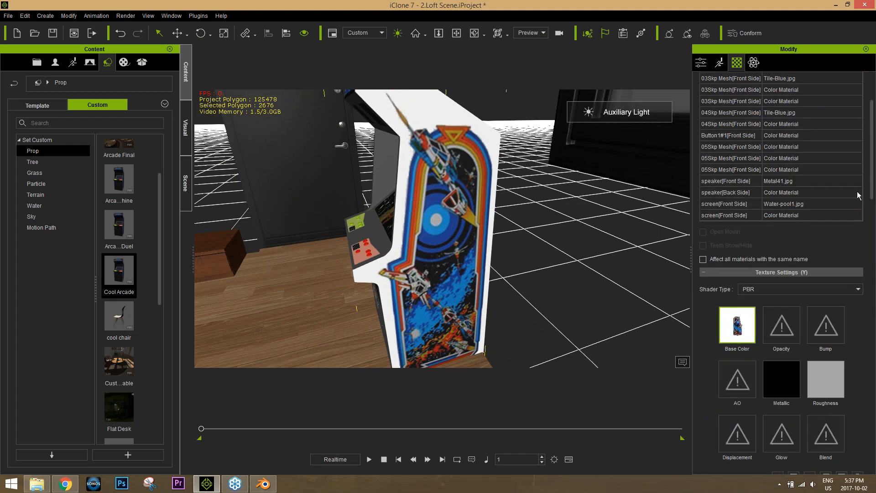
{"action": "left_click_drag", "start_coordinate": [872, 180], "coordinate": [874, 215]}
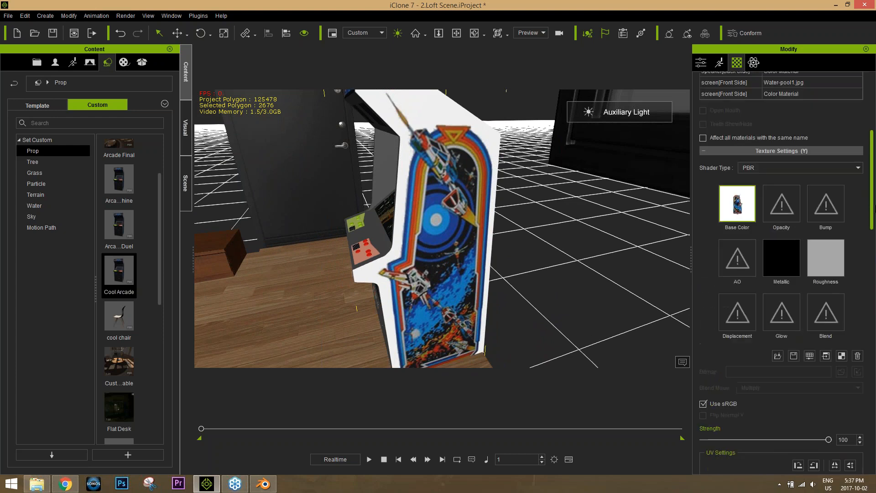
- Adjust the side art's Base Color texture to hue 31 and saturation 26, with brightness at 0
{"action": "left_click", "coordinate": [810, 357]}
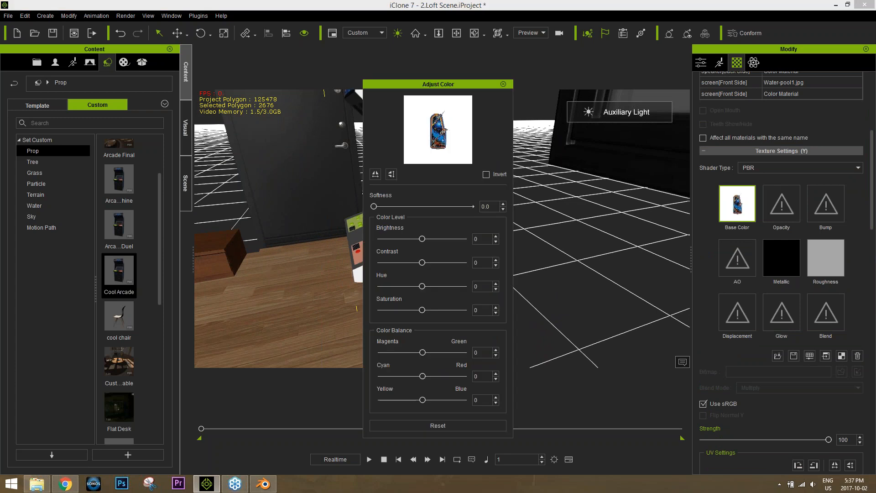
{"action": "left_click_drag", "start_coordinate": [418, 84], "coordinate": [383, 87]}
{"action": "left_click_drag", "start_coordinate": [294, 83], "coordinate": [241, 81]}
{"action": "scroll", "coordinate": [364, 264], "scroll_direction": "up", "scroll_amount": 3}
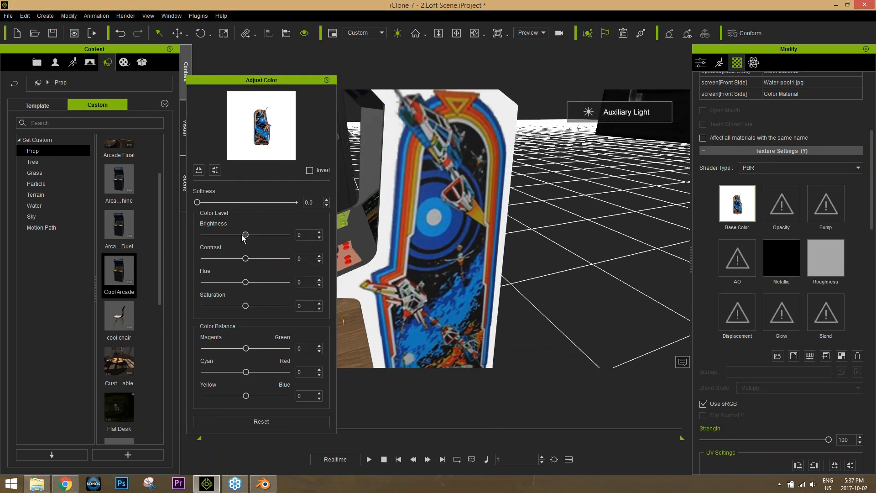
{"action": "left_click_drag", "start_coordinate": [242, 238], "coordinate": [235, 238]}
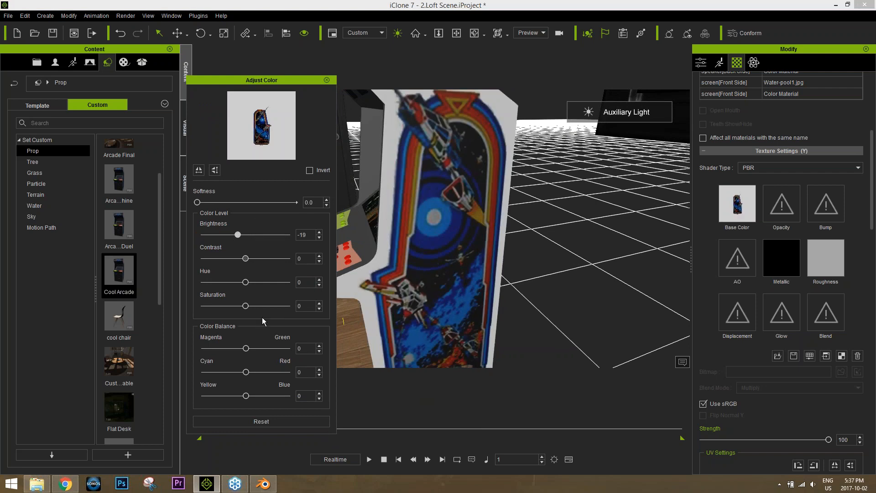
{"action": "left_click_drag", "start_coordinate": [246, 306], "coordinate": [258, 309]}
{"action": "left_click_drag", "start_coordinate": [238, 235], "coordinate": [248, 237]}
{"action": "mouse_move", "coordinate": [245, 282]}
{"action": "left_mouse_down"}
{"action": "mouse_move", "coordinate": [236, 286]}
{"action": "mouse_move", "coordinate": [259, 282]}
{"action": "left_mouse_up"}
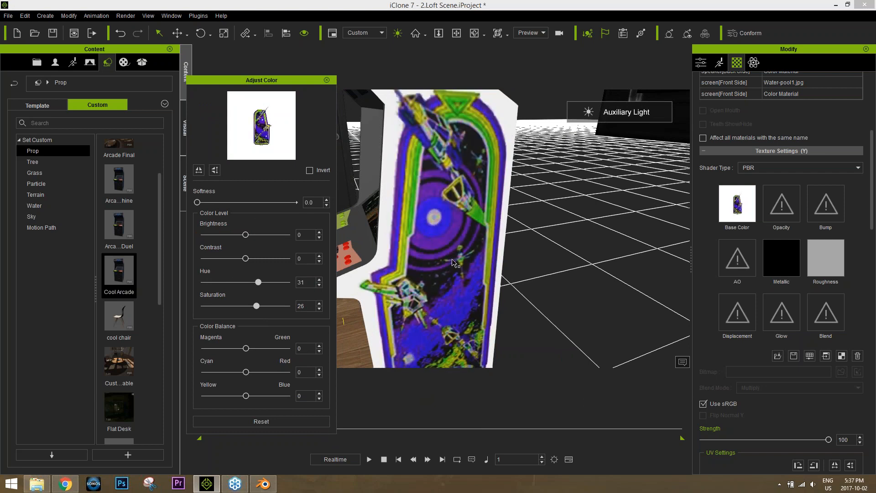
{"action": "left_click", "coordinate": [328, 81]}
{"action": "mouse_move", "coordinate": [412, 282]}
{"action": "left_mouse_down", "text": "alt"}
{"action": "mouse_move", "coordinate": [647, 284]}
{"action": "mouse_move", "coordinate": [420, 282]}
{"action": "mouse_move", "coordinate": [429, 281]}
{"action": "left_mouse_up", "text": "alt"}
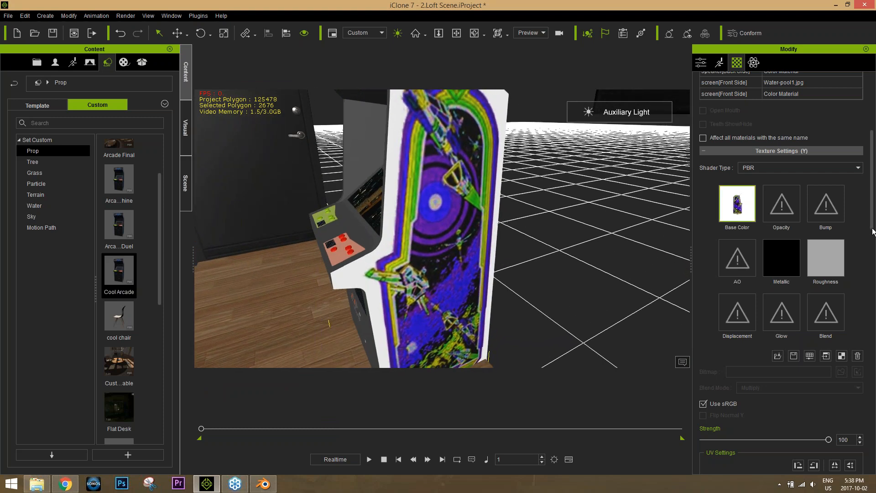
- Send the side art's Base Color texture to Photoshop for external editing and choose the Brush tool
{"action": "left_click", "coordinate": [825, 356]}
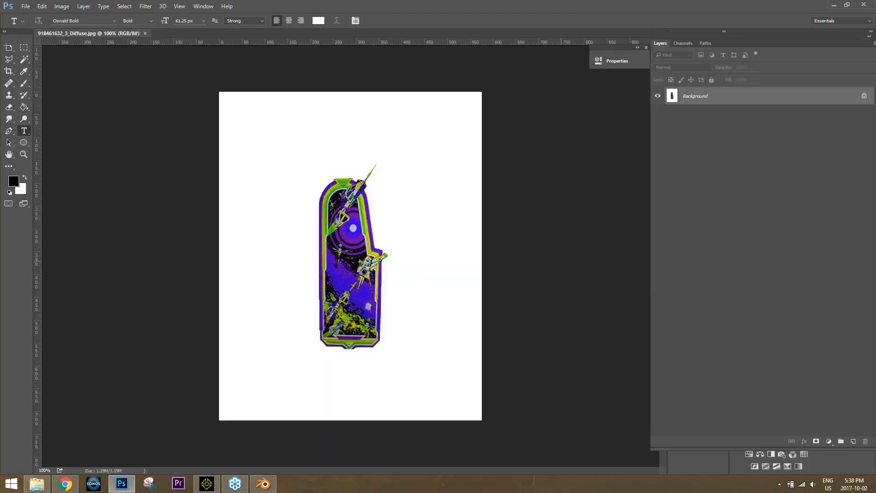
{"action": "scroll", "coordinate": [377, 295], "scroll_direction": "up", "scroll_amount": 5, "text": "alt"}
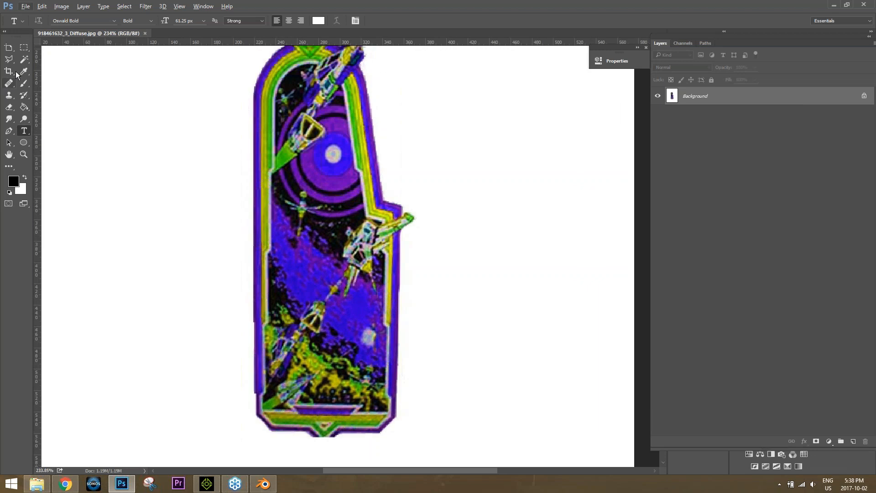
{"action": "left_click", "coordinate": [23, 83]}
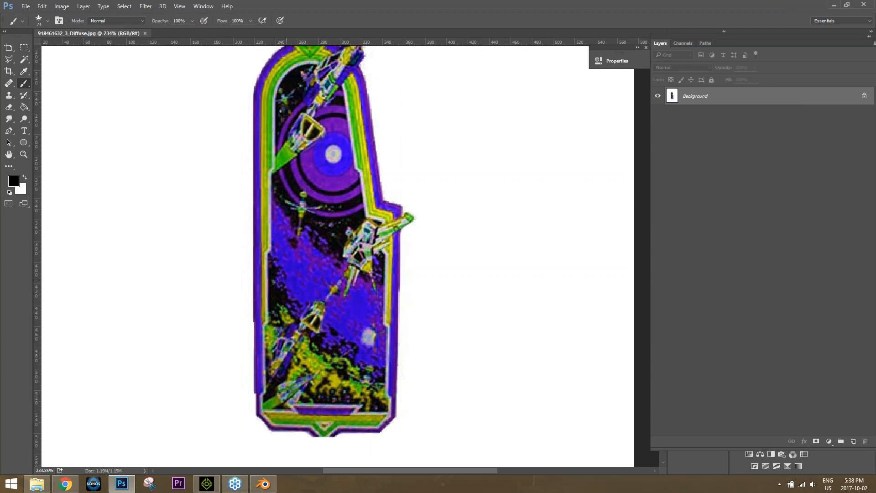
- Undo a trial stroke of black leaves, sample the artwork's blue and paint scattered leaves over the side art
{"action": "left_click_drag", "start_coordinate": [296, 254], "coordinate": [333, 325]}
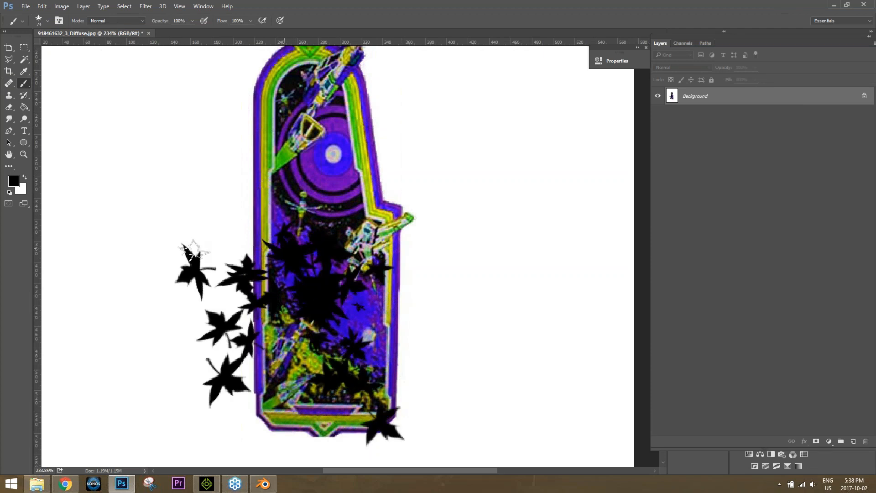
{"action": "key", "text": "ctrl+z"}
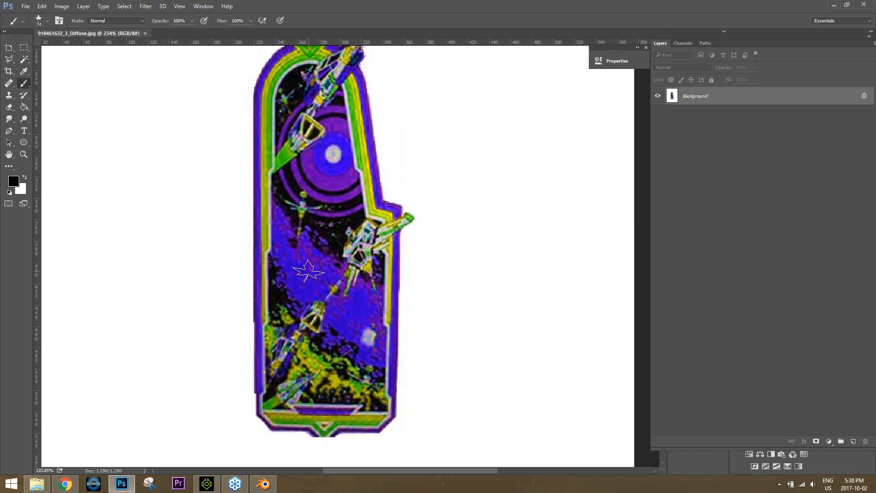
{"action": "key", "text": "alt"}
{"action": "left_click", "coordinate": [312, 291], "text": "alt"}
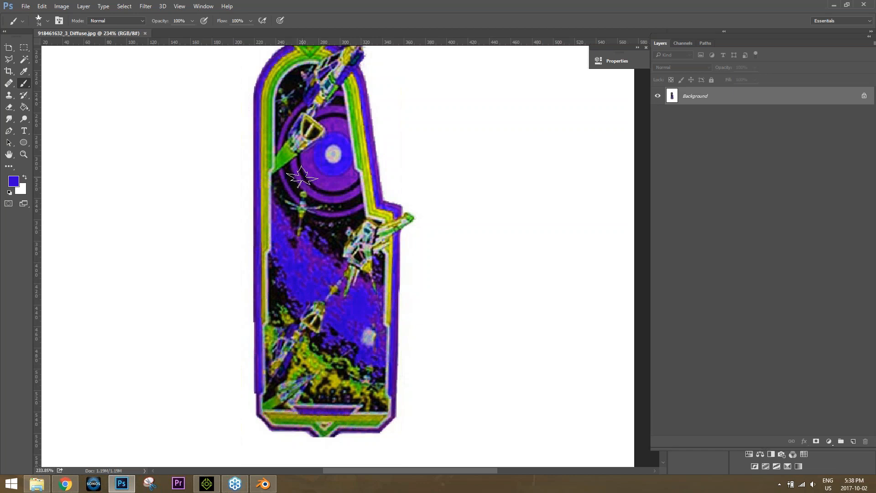
{"action": "mouse_move", "coordinate": [301, 178]}
{"action": "left_mouse_down"}
{"action": "mouse_move", "coordinate": [330, 259]}
{"action": "mouse_move", "coordinate": [319, 315]}
{"action": "left_mouse_up"}
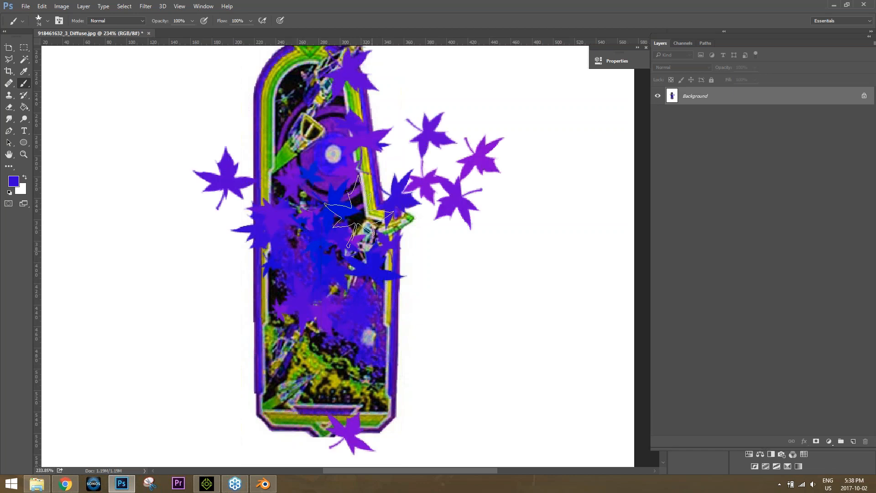
- Save the painted side-art texture as a JPEG
{"action": "left_click", "coordinate": [25, 6]}
{"action": "left_click", "coordinate": [68, 98]}
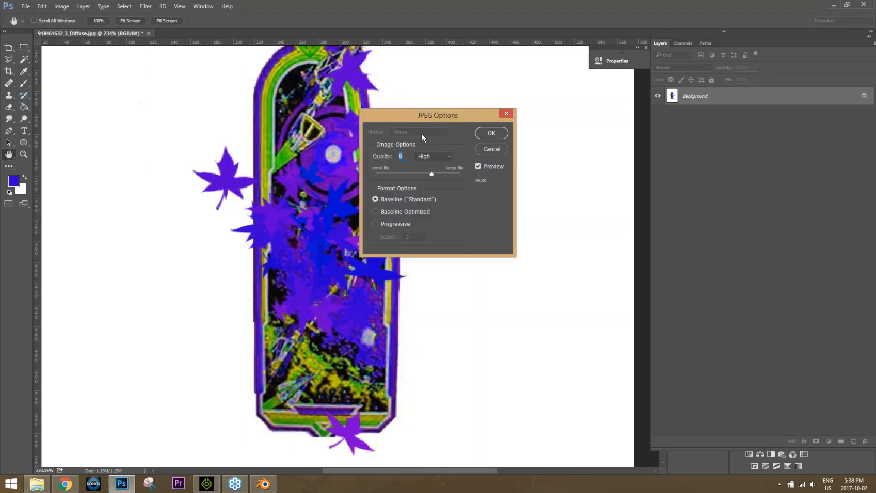
- Save the leaf-painted side-panel texture as a JPEG at quality 8 and switch back to iClone
{"action": "left_click", "coordinate": [491, 133]}
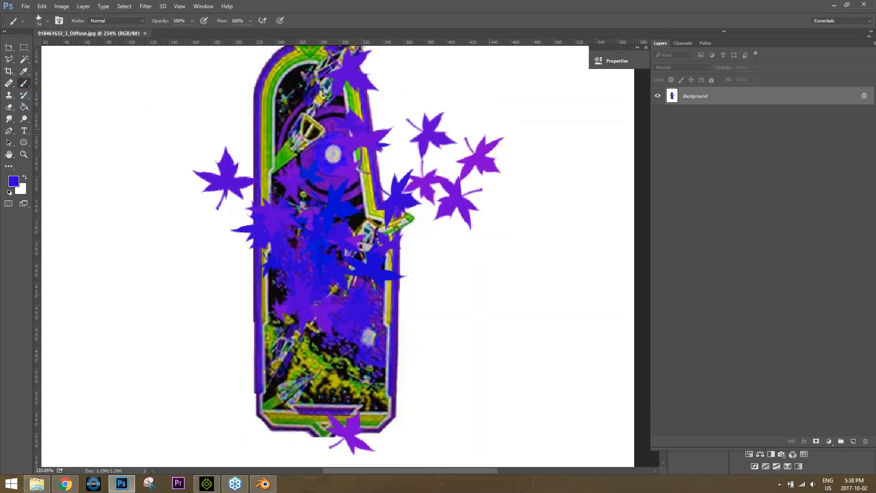
{"action": "key", "text": "alt+Tab"}
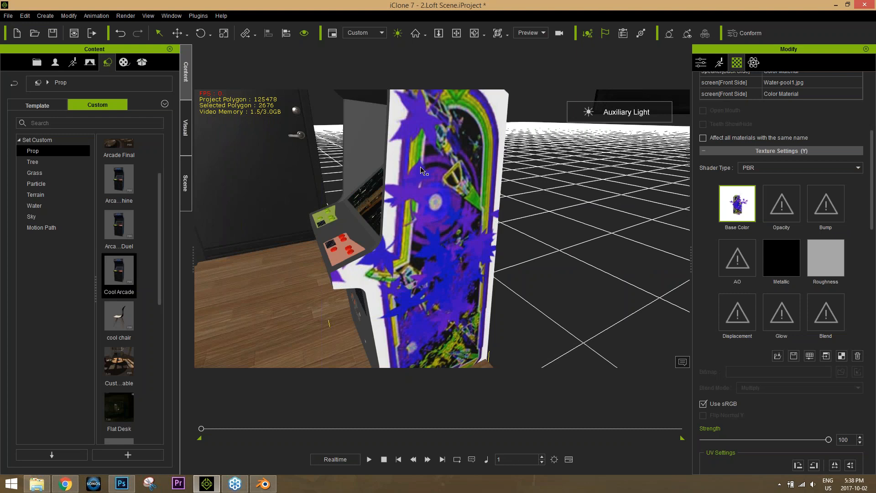
- Undo the leaf-painted texture update on the arcade cabinet's side panel and close Photoshop
{"action": "key", "text": "ctrl+z"}
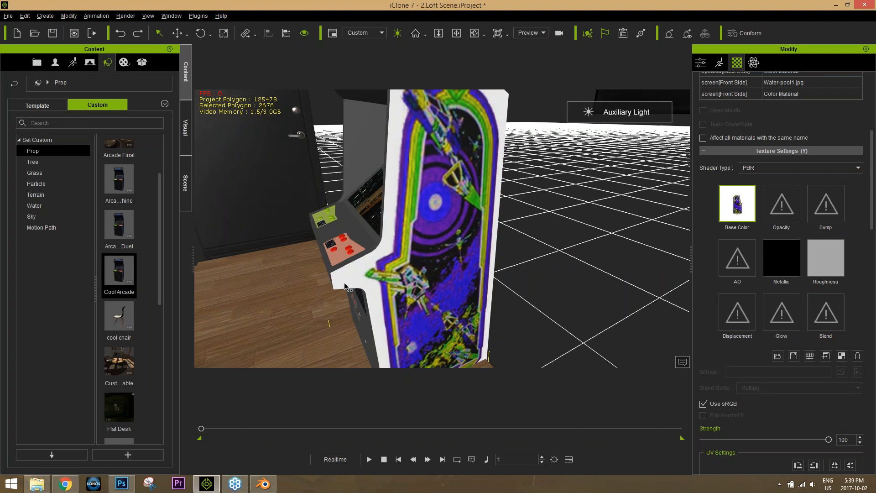
{"action": "left_click_drag", "start_coordinate": [346, 283], "coordinate": [260, 109], "text": "alt"}
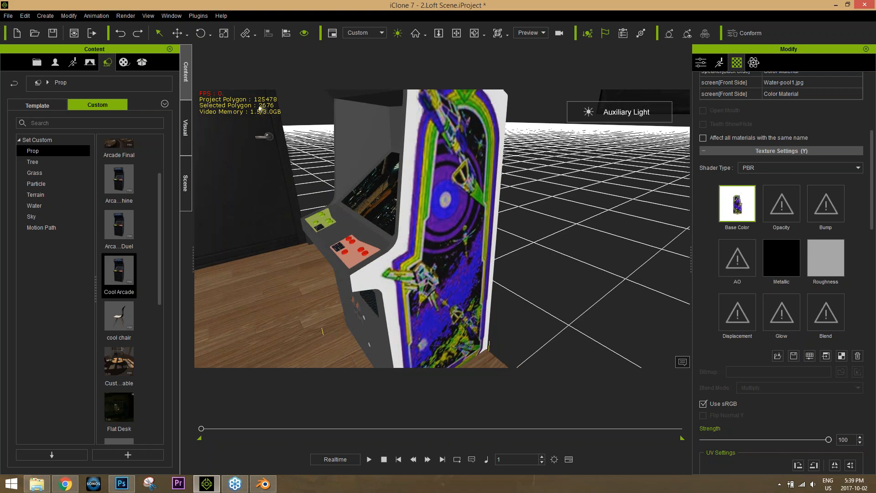
{"action": "left_click", "coordinate": [122, 484]}
{"action": "left_click", "coordinate": [864, 5]}
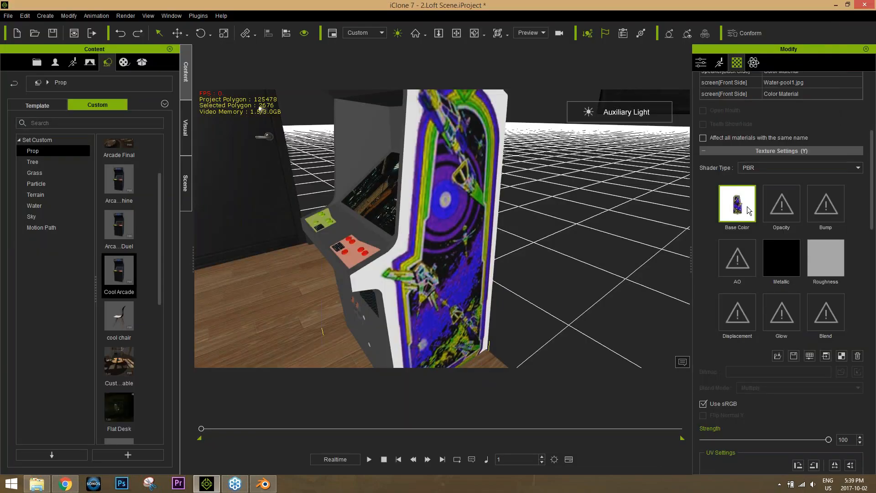
- Adjust the color of the side panel's base color texture, setting its hue to 1
{"action": "left_click", "coordinate": [810, 358]}
{"action": "left_click_drag", "start_coordinate": [264, 284], "coordinate": [247, 286]}
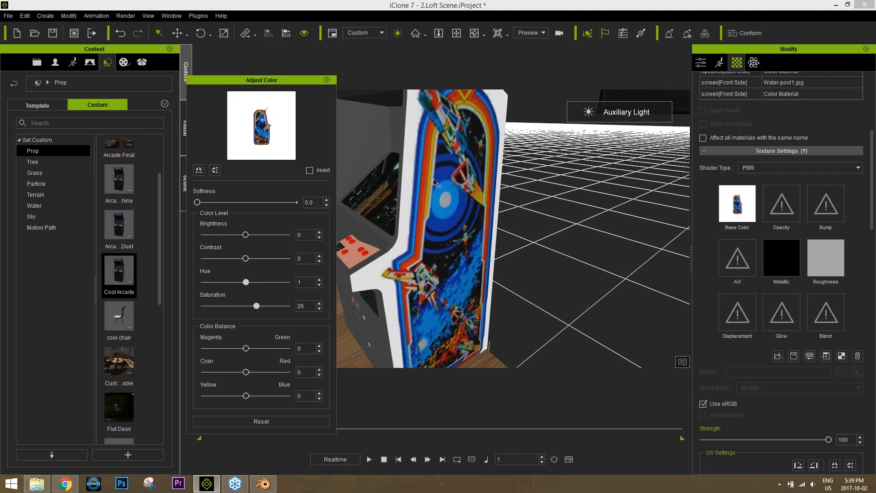
{"action": "left_click", "coordinate": [327, 80]}
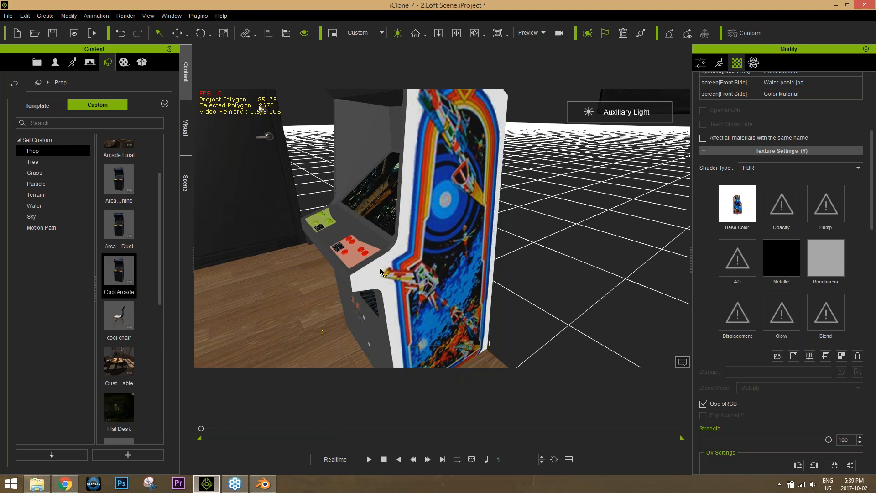
- Open the Substance Super Tools templates in the material library
{"action": "right_click_drag", "start_coordinate": [292, 244], "coordinate": [384, 243]}
{"action": "mouse_move", "coordinate": [384, 243]}
{"action": "middle_mouse_down"}
{"action": "mouse_move", "coordinate": [412, 249]}
{"action": "mouse_move", "coordinate": [422, 290]}
{"action": "middle_mouse_up"}
{"action": "middle_click_drag", "start_coordinate": [466, 185], "coordinate": [462, 242]}
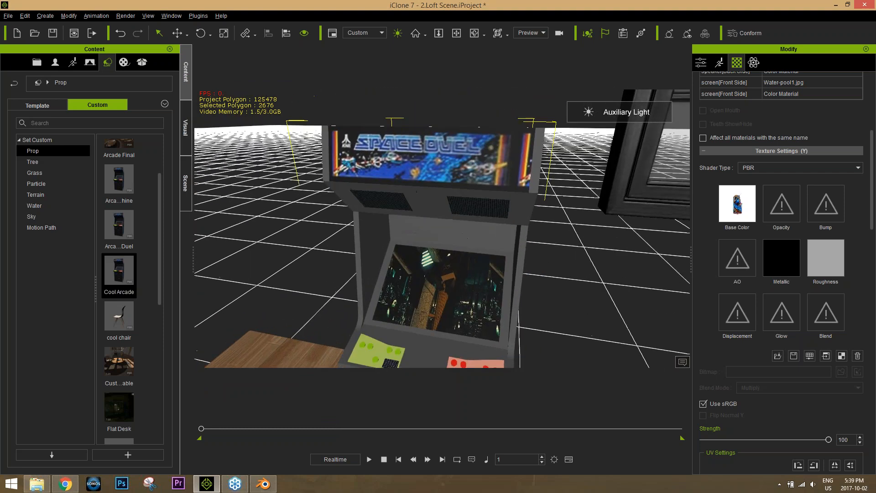
{"action": "scroll", "coordinate": [462, 242], "scroll_direction": "up", "scroll_amount": 5}
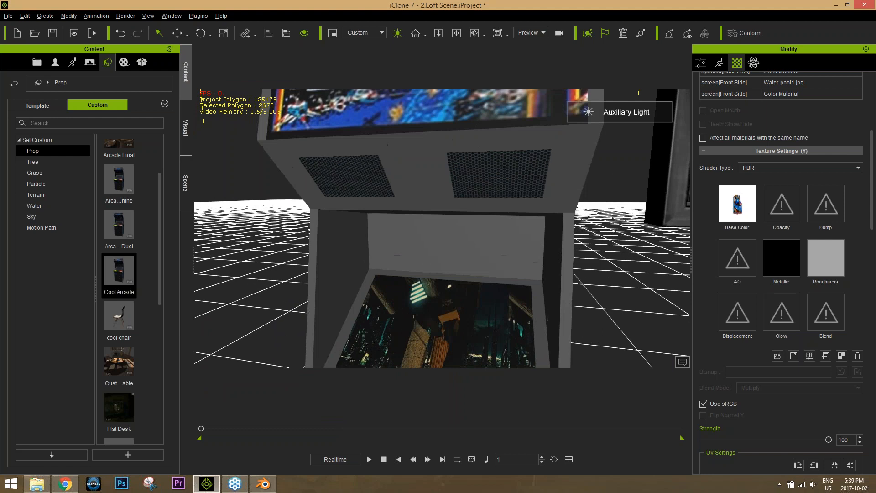
{"action": "right_click_drag", "start_coordinate": [462, 242], "coordinate": [460, 222]}
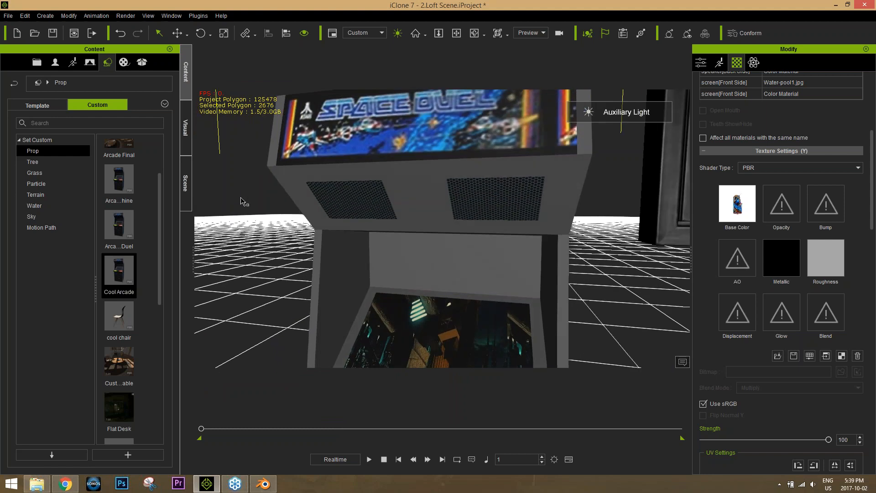
{"action": "left_click", "coordinate": [124, 62]}
{"action": "left_click", "coordinate": [23, 183]}
{"action": "left_click", "coordinate": [51, 218]}
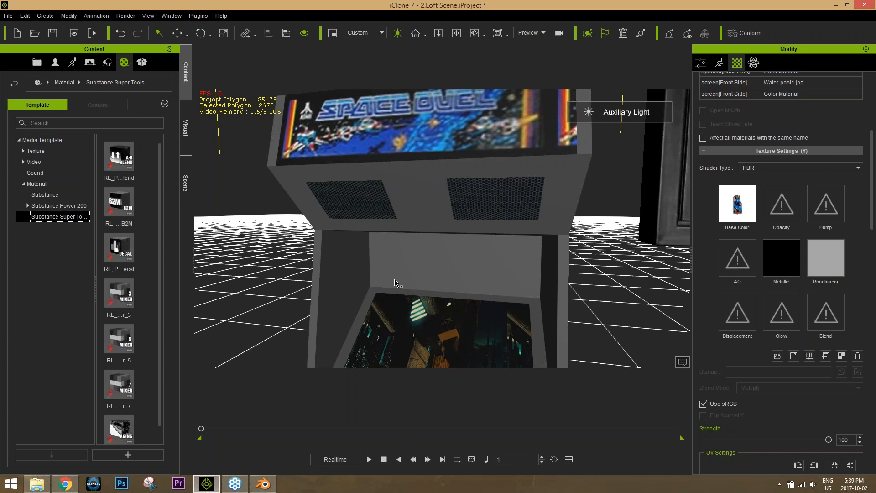
- Try the RL_PBR_B2M substance on the cabinet's upper speaker grille and undo it
{"action": "middle_click_drag", "start_coordinate": [441, 269], "coordinate": [418, 259]}
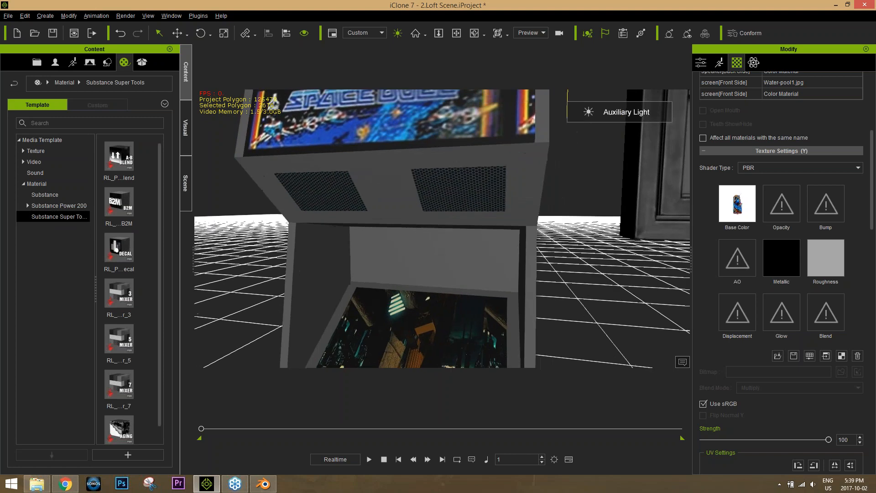
{"action": "scroll", "coordinate": [415, 253], "scroll_direction": "up", "scroll_amount": 3}
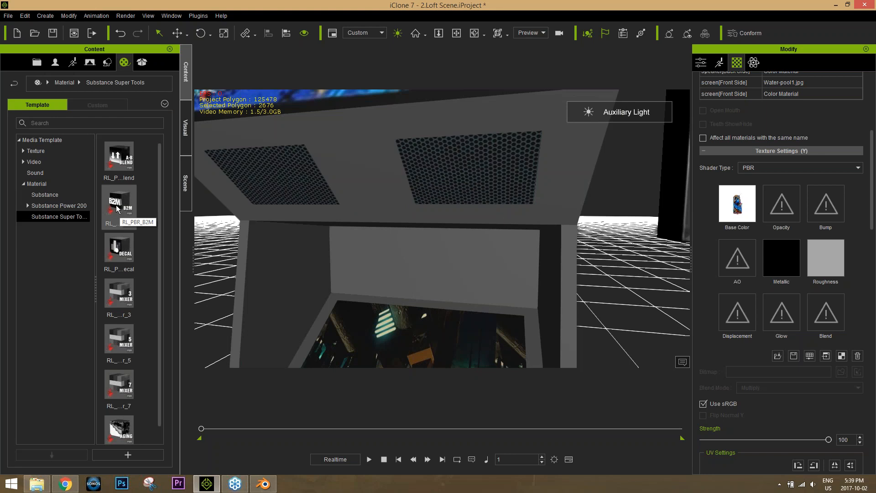
{"action": "left_click_drag", "start_coordinate": [119, 210], "coordinate": [459, 171]}
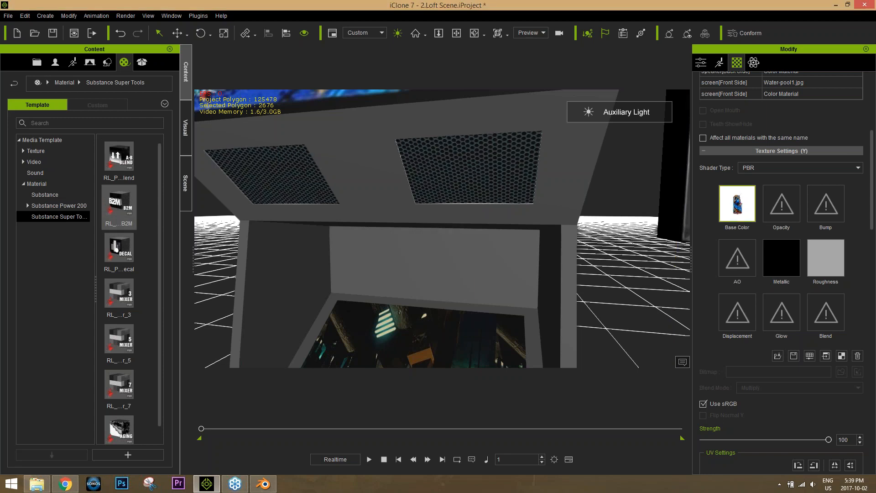
{"action": "middle_click_drag", "start_coordinate": [458, 156], "coordinate": [454, 201]}
{"action": "scroll", "coordinate": [449, 247], "scroll_direction": "up", "scroll_amount": 3}
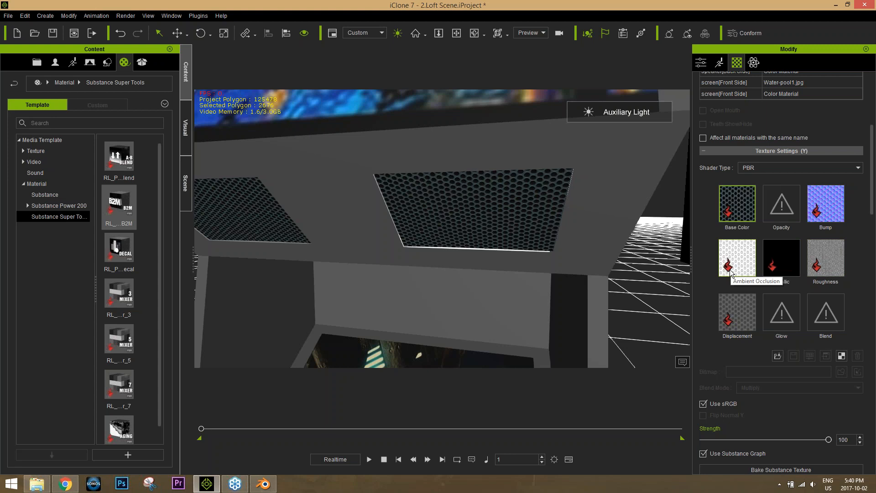
{"action": "key", "text": "ctrl+z"}
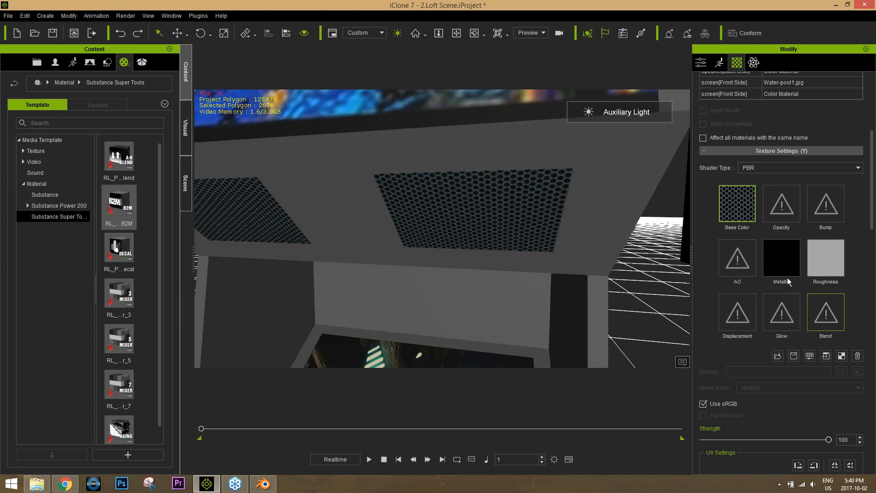
- Apply the RL_PBR_B2M substance to the upper speaker grille and set its displacement strength to -89
{"action": "left_click_drag", "start_coordinate": [116, 212], "coordinate": [502, 220]}
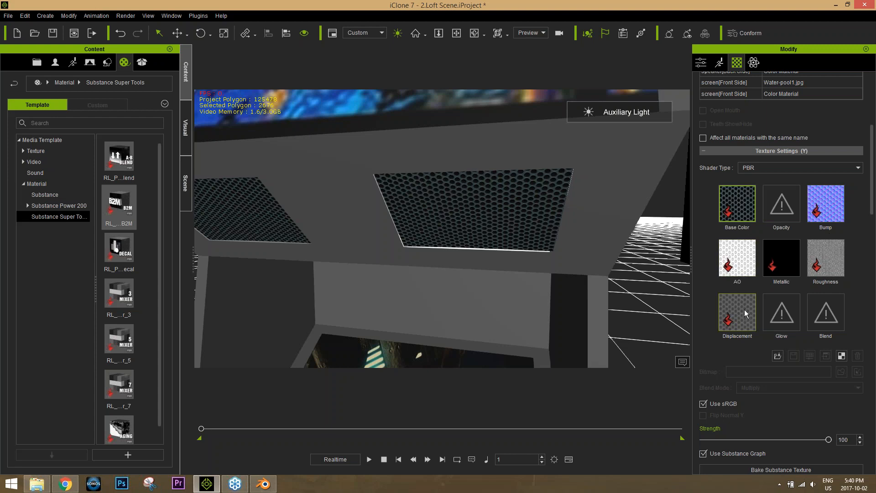
{"action": "left_click", "coordinate": [736, 320]}
{"action": "left_click_drag", "start_coordinate": [787, 440], "coordinate": [750, 440]}
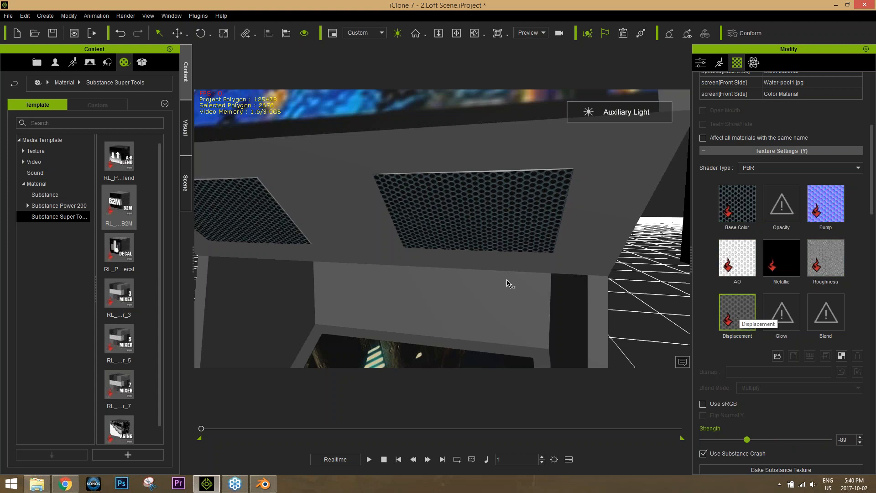
{"action": "scroll", "coordinate": [484, 278], "scroll_direction": "up", "scroll_amount": 5}
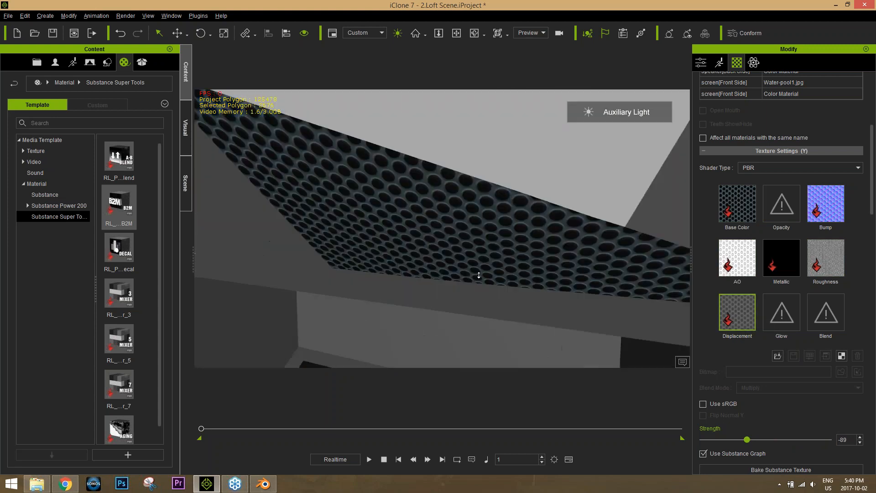
{"action": "scroll", "coordinate": [479, 282], "scroll_direction": "down", "scroll_amount": 5}
{"action": "scroll", "coordinate": [504, 290], "scroll_direction": "up", "scroll_amount": 5}
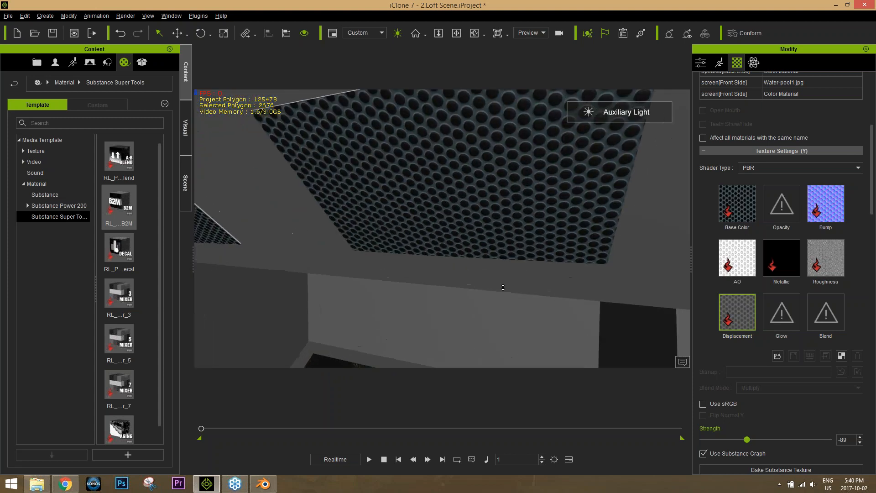
- Try the Depth Balance in the grille substance's Global output settings and look through its Color settings
{"action": "left_click", "coordinate": [837, 211]}
{"action": "left_click_drag", "start_coordinate": [873, 188], "coordinate": [873, 403]}
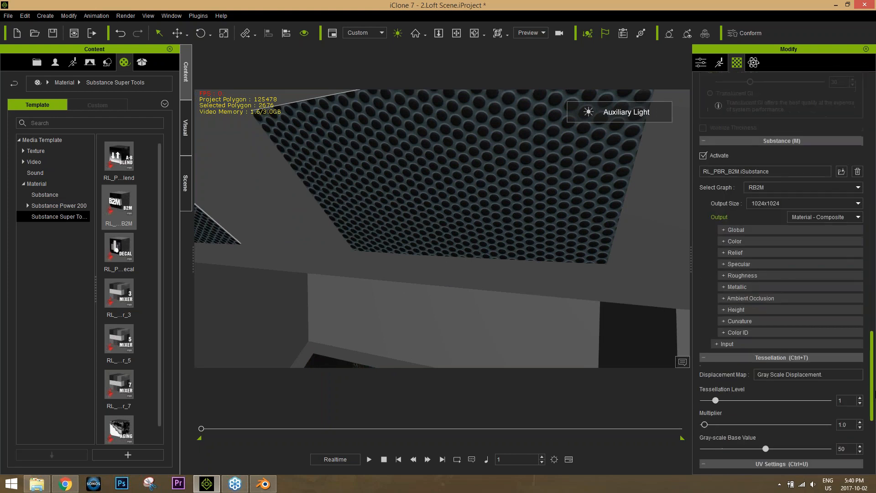
{"action": "left_click", "coordinate": [735, 230]}
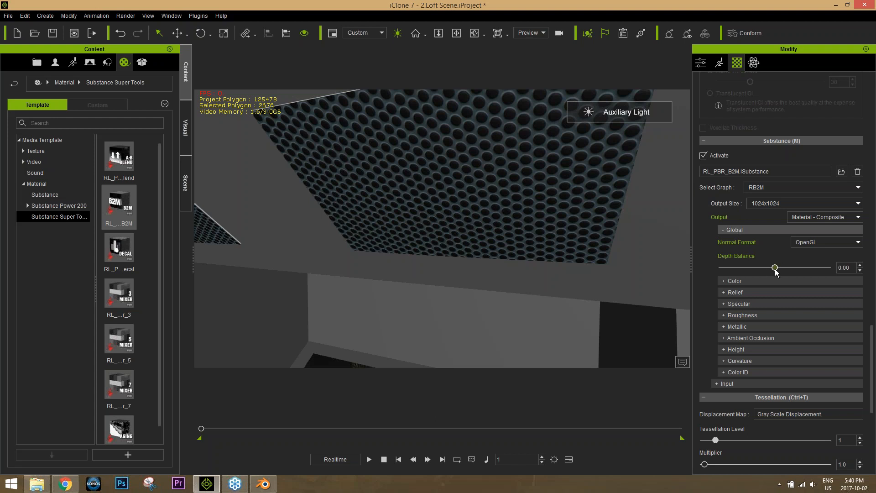
{"action": "left_click_drag", "start_coordinate": [832, 267], "coordinate": [773, 268]}
{"action": "left_click", "coordinate": [746, 233]}
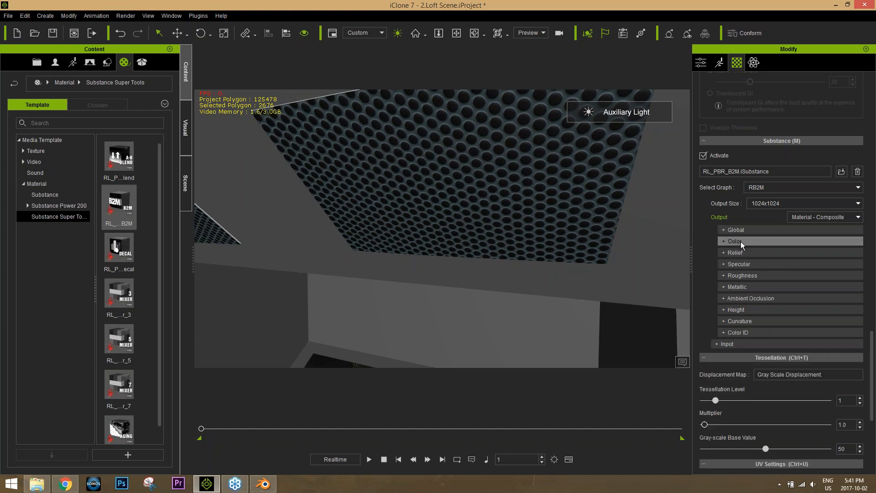
{"action": "left_click", "coordinate": [741, 242]}
{"action": "left_click", "coordinate": [741, 242]}
- Set the Normal Strength in the grille substance's Relief settings to 20
{"action": "left_click", "coordinate": [740, 255]}
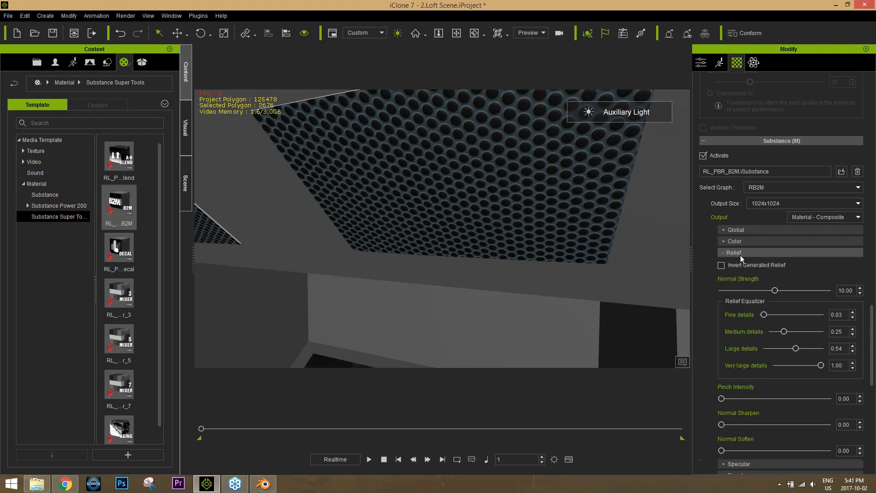
{"action": "left_click_drag", "start_coordinate": [775, 291], "coordinate": [732, 294]}
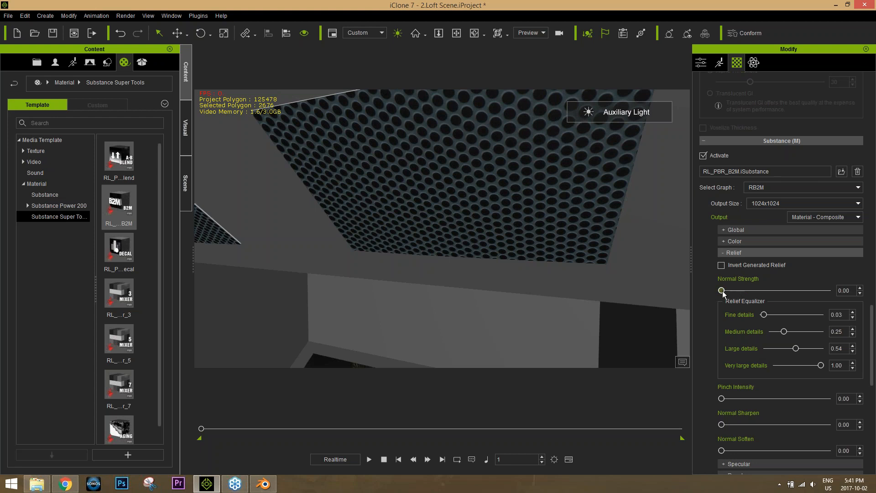
{"action": "left_click_drag", "start_coordinate": [727, 290], "coordinate": [828, 290]}
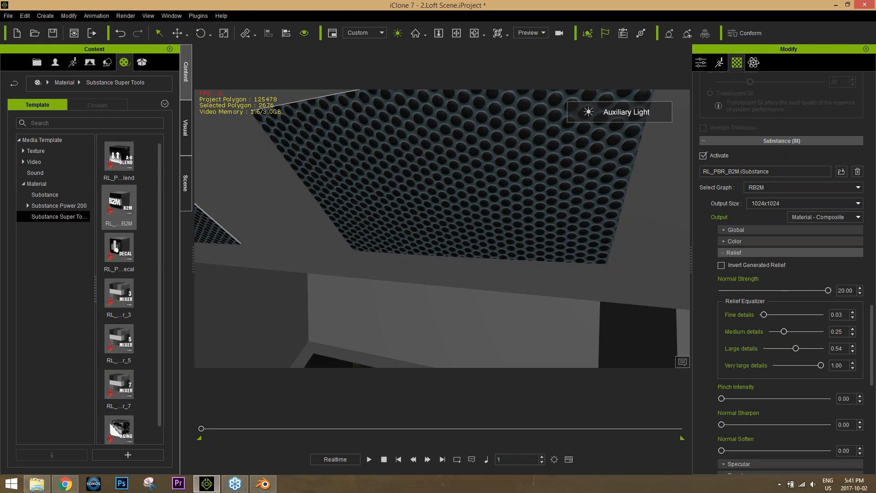
- Set the Relief Equalizer's fine details to 0.73 and medium details to 0.36 for the grille substance
{"action": "left_click_drag", "start_coordinate": [570, 208], "coordinate": [559, 207], "text": "alt"}
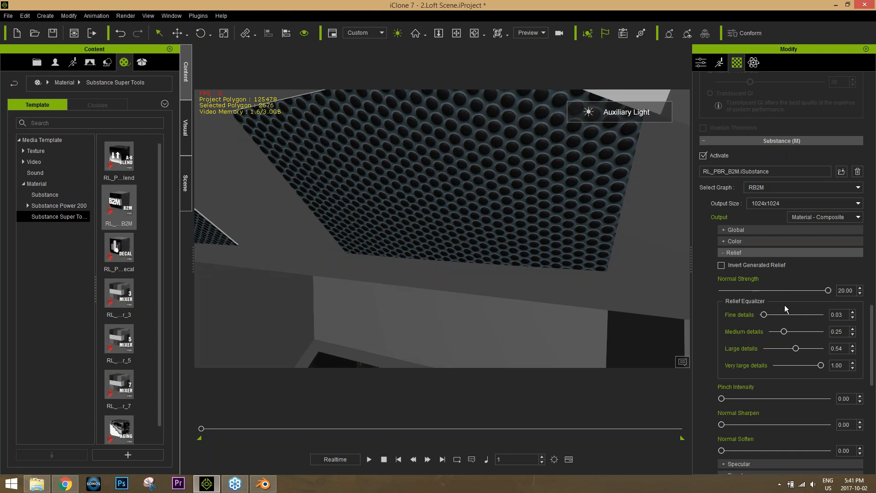
{"action": "mouse_move", "coordinate": [764, 315]}
{"action": "left_mouse_down"}
{"action": "mouse_move", "coordinate": [818, 315]}
{"action": "mouse_move", "coordinate": [811, 316]}
{"action": "left_mouse_up"}
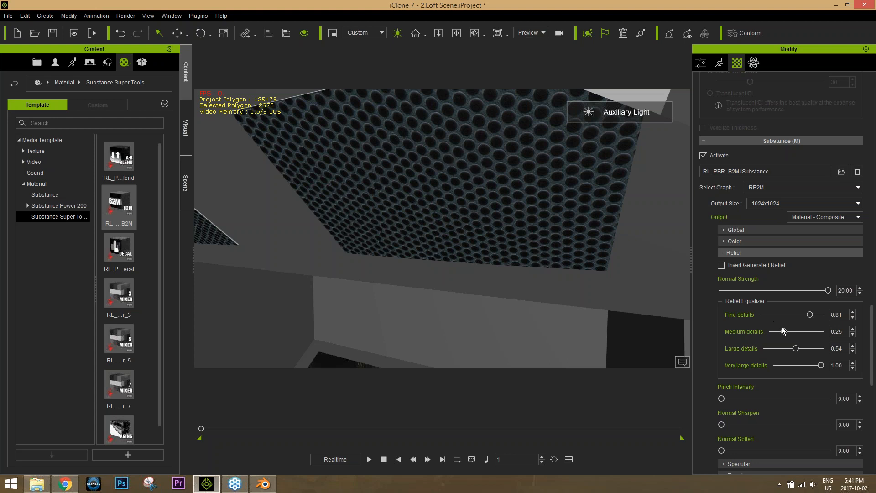
{"action": "left_click_drag", "start_coordinate": [816, 339], "coordinate": [802, 317]}
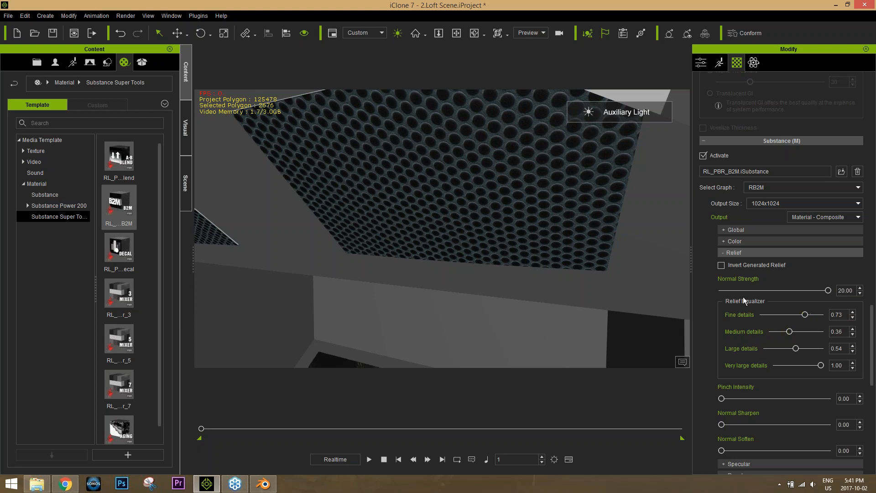
- Apply the metal_003 substance material to the arcade cabinet's grey body
{"action": "right_click", "coordinate": [461, 198]}
{"action": "left_click", "coordinate": [451, 231]}
{"action": "middle_click_drag", "start_coordinate": [336, 252], "coordinate": [420, 231]}
{"action": "scroll", "coordinate": [361, 251], "scroll_direction": "down", "scroll_amount": 5}
{"action": "scroll", "coordinate": [420, 238], "scroll_direction": "down", "scroll_amount": 5}
{"action": "right_click_drag", "start_coordinate": [415, 274], "coordinate": [430, 261]}
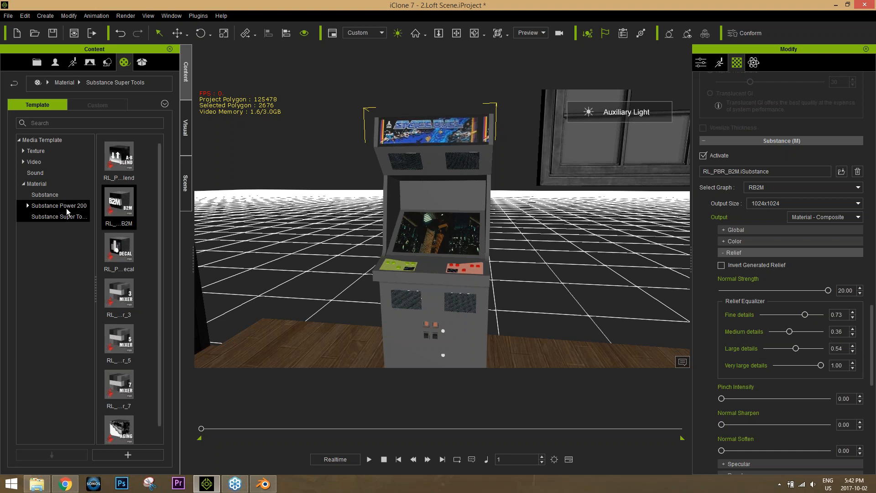
{"action": "left_click", "coordinate": [45, 195]}
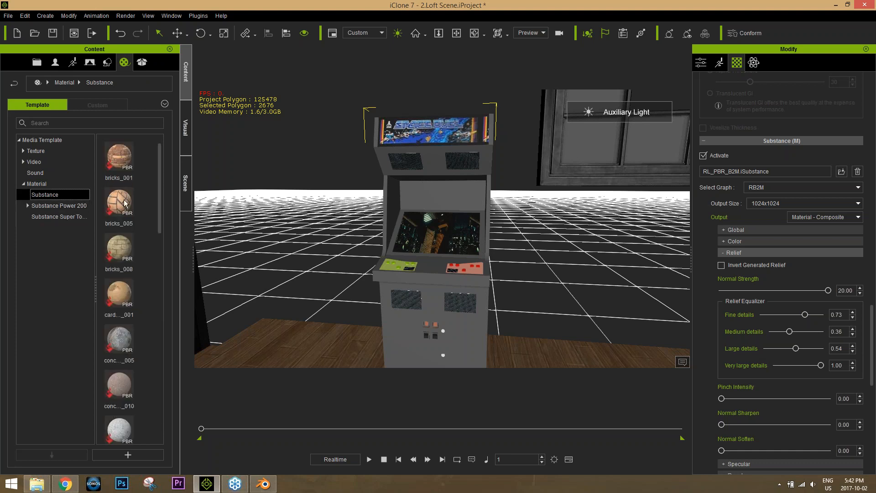
{"action": "left_click_drag", "start_coordinate": [160, 186], "coordinate": [170, 288]}
{"action": "left_click_drag", "start_coordinate": [126, 262], "coordinate": [460, 226]}
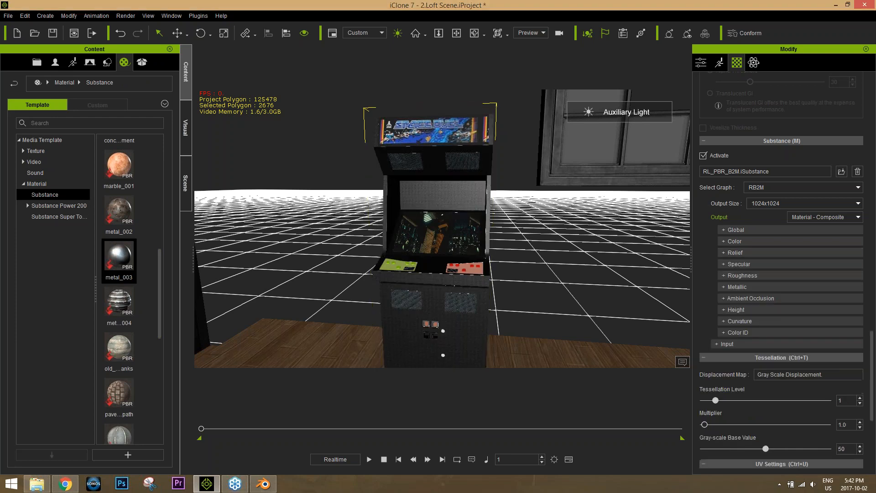
- Try a tiling of 0.5 in U and V on the metal_003 material's Base Color texture, affecting all channels
{"action": "mouse_move", "coordinate": [502, 275]}
{"action": "right_mouse_down", "text": "alt"}
{"action": "mouse_move", "coordinate": [438, 274]}
{"action": "mouse_move", "coordinate": [506, 274]}
{"action": "right_mouse_up", "text": "alt"}
{"action": "scroll", "coordinate": [505, 273], "scroll_direction": "up", "scroll_amount": 3}
{"action": "scroll", "coordinate": [504, 273], "scroll_direction": "up", "scroll_amount": 3}
{"action": "scroll", "coordinate": [418, 183], "scroll_direction": "up", "scroll_amount": 5}
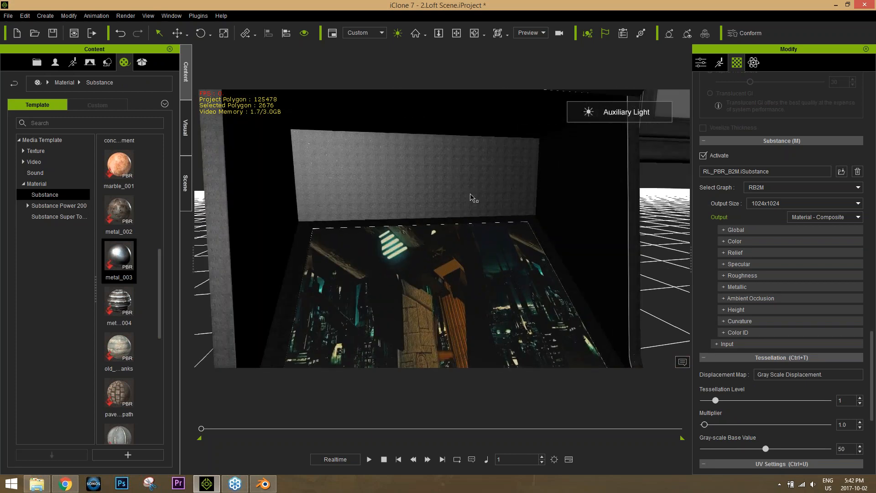
{"action": "scroll", "coordinate": [471, 197], "scroll_direction": "up", "scroll_amount": 3}
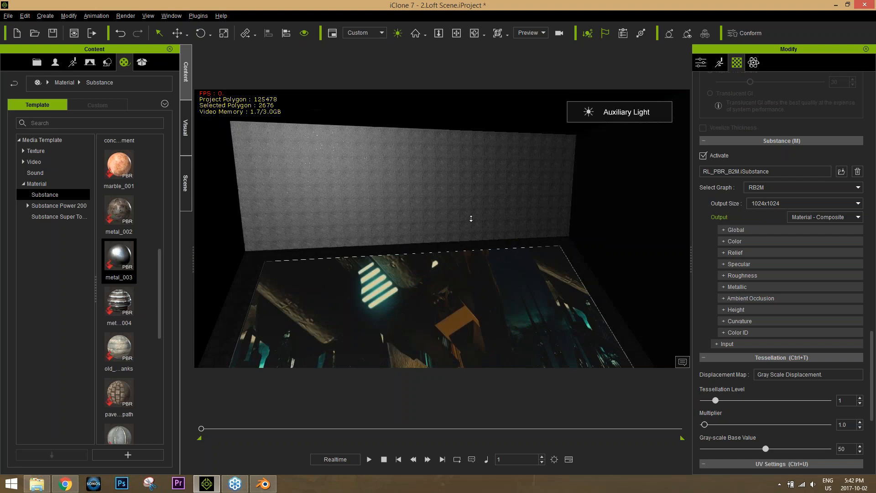
{"action": "left_click_drag", "start_coordinate": [875, 342], "coordinate": [875, 157]}
{"action": "left_click", "coordinate": [507, 226]}
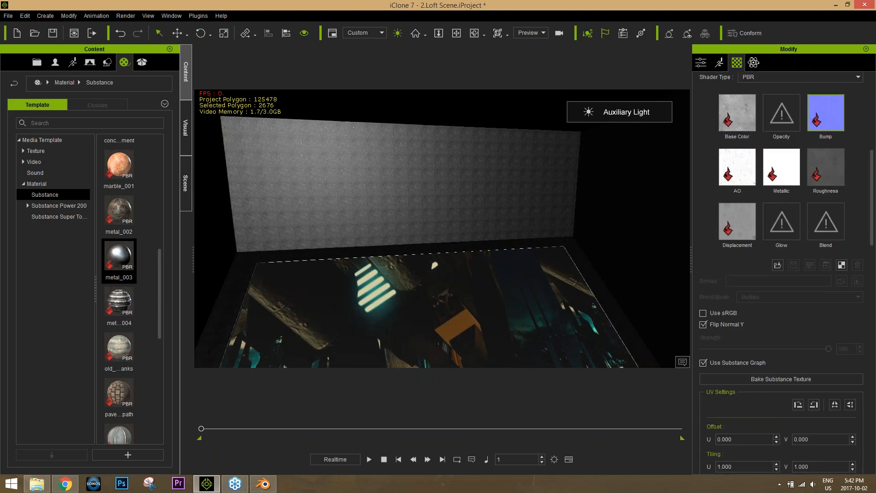
{"action": "left_click", "coordinate": [752, 112]}
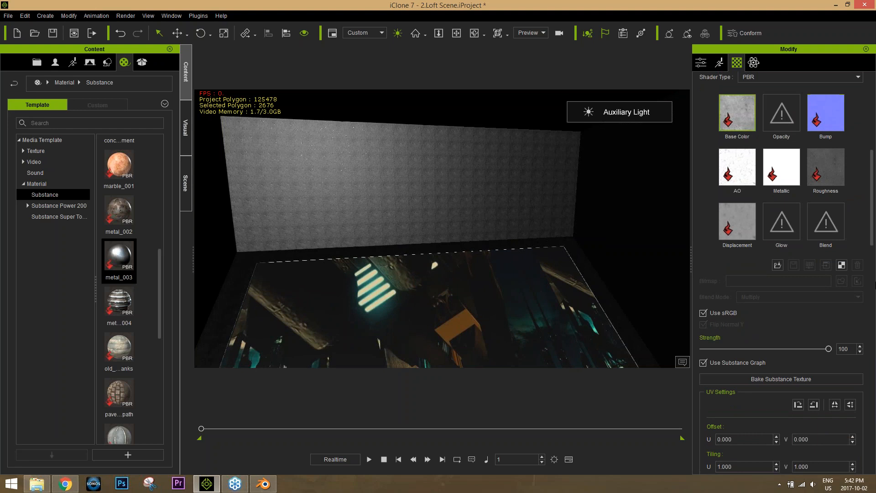
{"action": "left_click_drag", "start_coordinate": [874, 229], "coordinate": [874, 272]}
{"action": "left_click", "coordinate": [724, 280]}
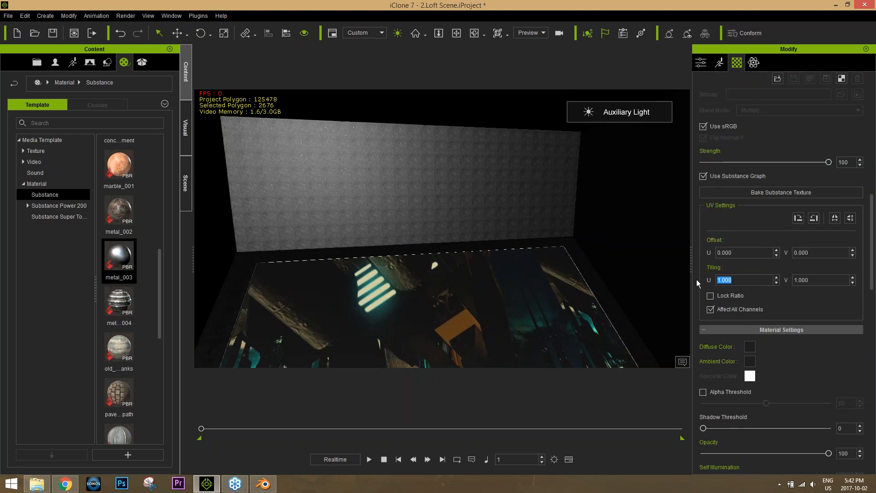
{"action": "type", "text": "0.5"}
{"action": "key", "text": "Return"}
{"action": "key", "text": "Tab"}
{"action": "type", "text": "0.5"}
{"action": "key", "text": "Return"}
- Set the metal_003 texture's tiling to 0.05 in both U and V
{"action": "key", "text": "shift+Tab"}
{"action": "type", "text": "0.05"}
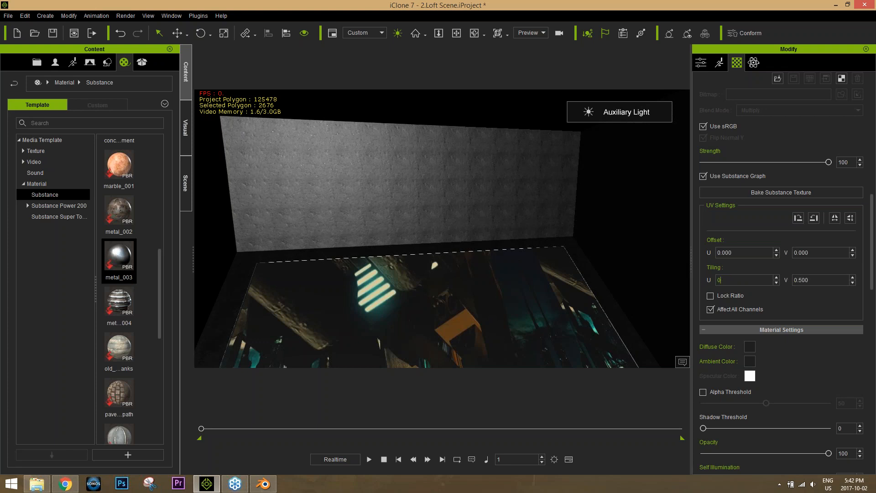
{"action": "key", "text": "Return"}
{"action": "double_click", "coordinate": [820, 280]}
{"action": "type", "text": "0.05"}
{"action": "key", "text": "Return"}
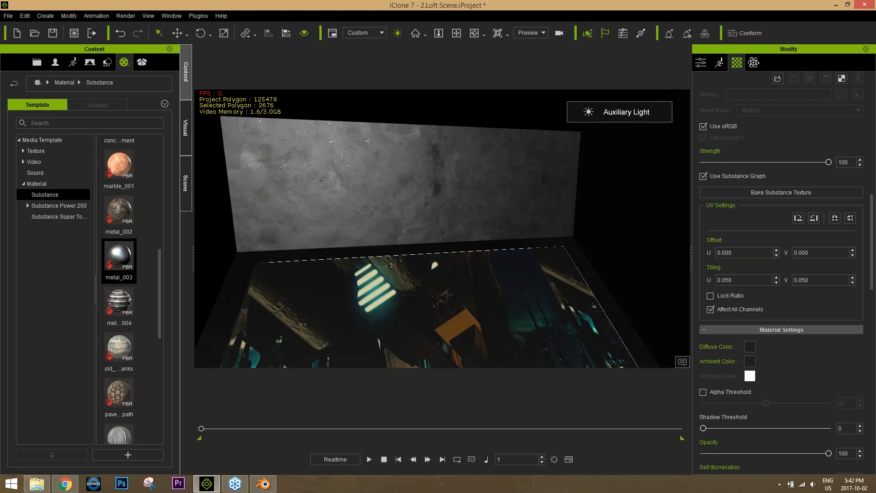
- Set the metal_003 substance's advanced Age to 0.00 and Metal Roughness to 0.10
{"action": "middle_click_drag", "start_coordinate": [412, 234], "coordinate": [411, 262]}
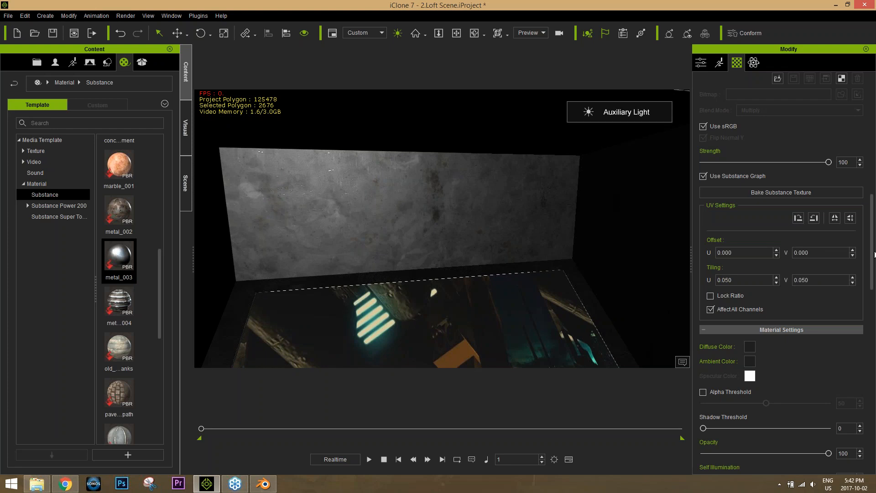
{"action": "scroll", "coordinate": [875, 196], "scroll_direction": "up", "scroll_amount": 5}
{"action": "scroll", "coordinate": [740, 183], "scroll_direction": "down", "scroll_amount": 10}
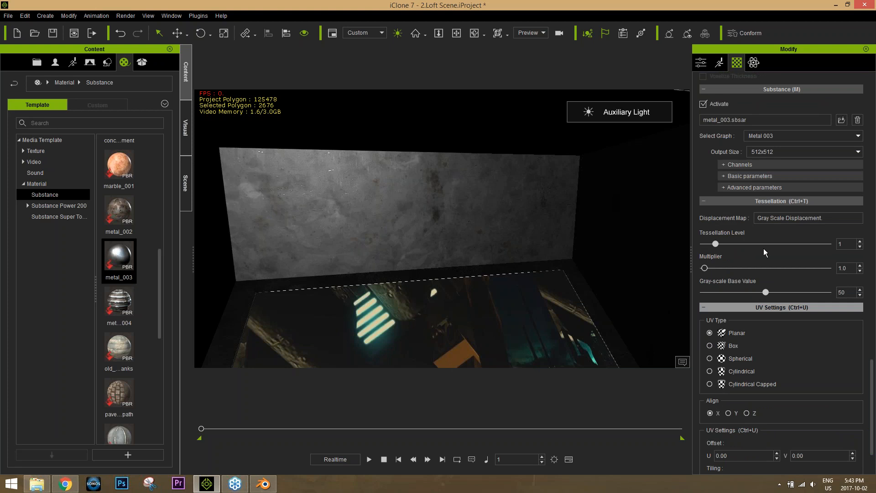
{"action": "left_click", "coordinate": [738, 165]}
{"action": "left_click", "coordinate": [738, 166]}
{"action": "left_click", "coordinate": [742, 175]}
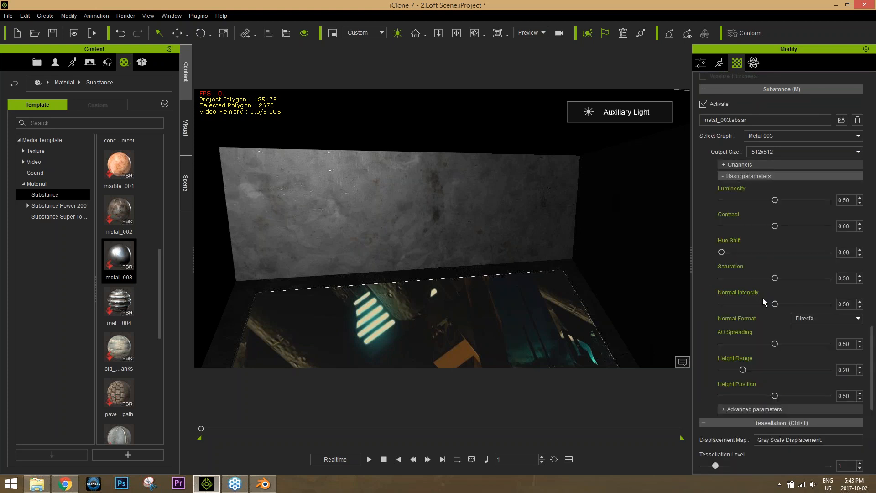
{"action": "left_click", "coordinate": [757, 409]}
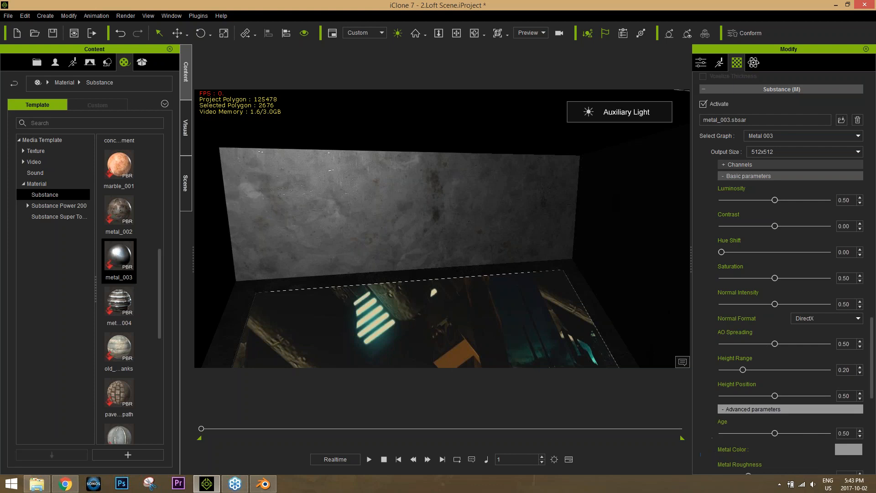
{"action": "scroll", "coordinate": [798, 382], "scroll_direction": "down", "scroll_amount": 2}
{"action": "left_click_drag", "start_coordinate": [775, 323], "coordinate": [669, 319]}
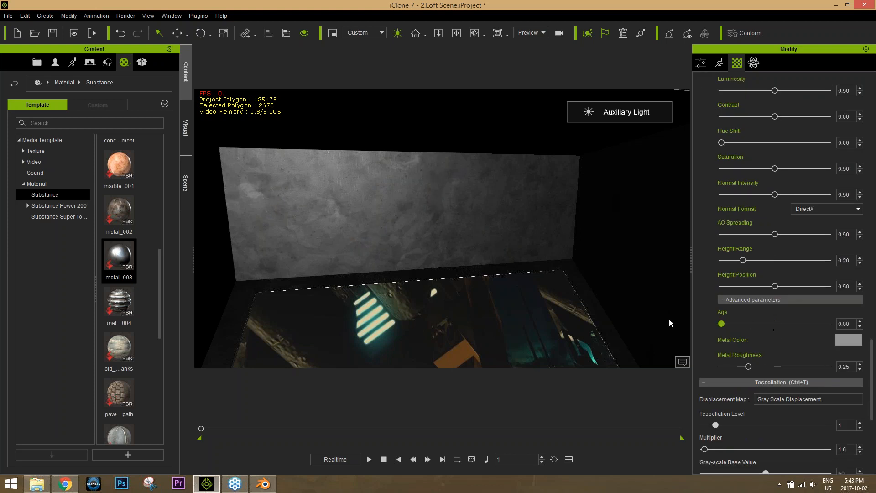
{"action": "mouse_move", "coordinate": [742, 368]}
{"action": "left_mouse_down"}
{"action": "mouse_move", "coordinate": [686, 367]}
{"action": "mouse_move", "coordinate": [738, 371]}
{"action": "mouse_move", "coordinate": [730, 373]}
{"action": "left_mouse_up"}
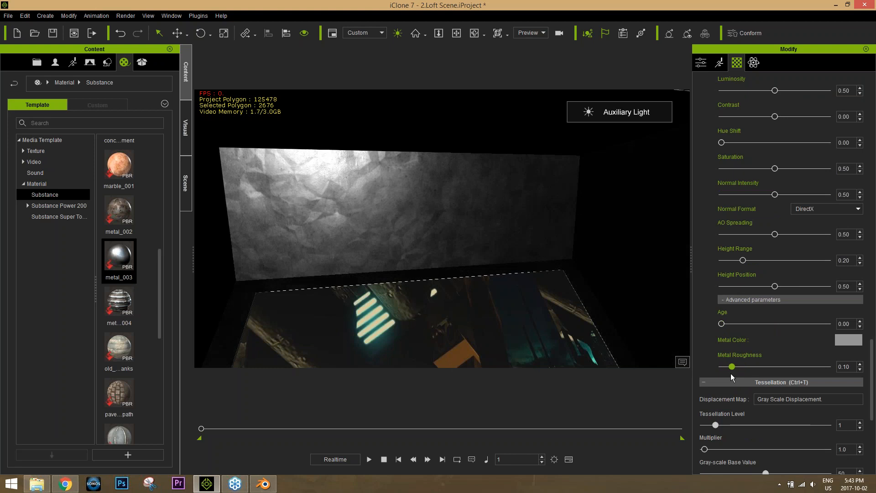
{"action": "right_click_drag", "start_coordinate": [270, 224], "coordinate": [225, 241]}
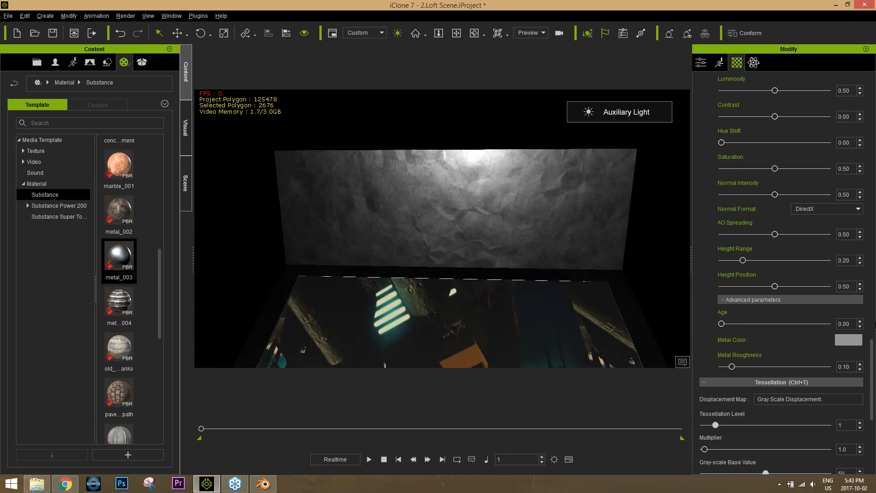
- Bake the substance texture of the cabinet material's Bump channel and remove the bump map
{"action": "left_click_drag", "start_coordinate": [874, 352], "coordinate": [874, 128]}
{"action": "left_click", "coordinate": [827, 245]}
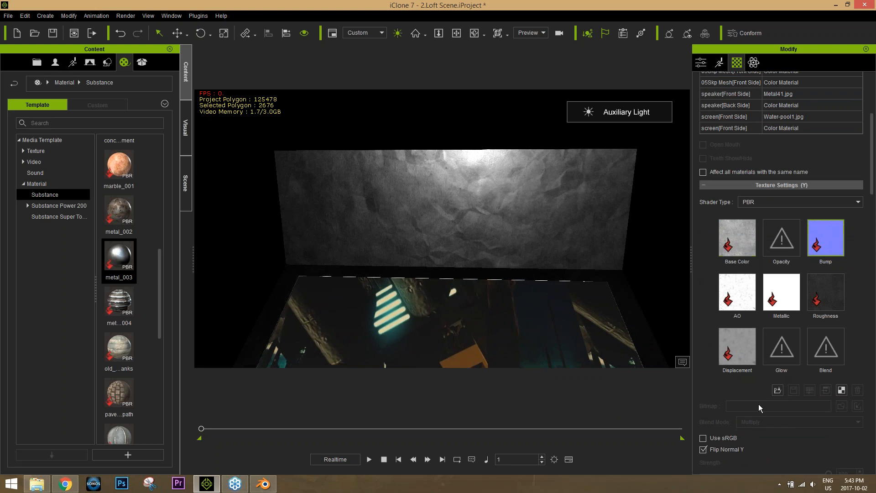
{"action": "scroll", "coordinate": [722, 399], "scroll_direction": "down", "scroll_amount": 3}
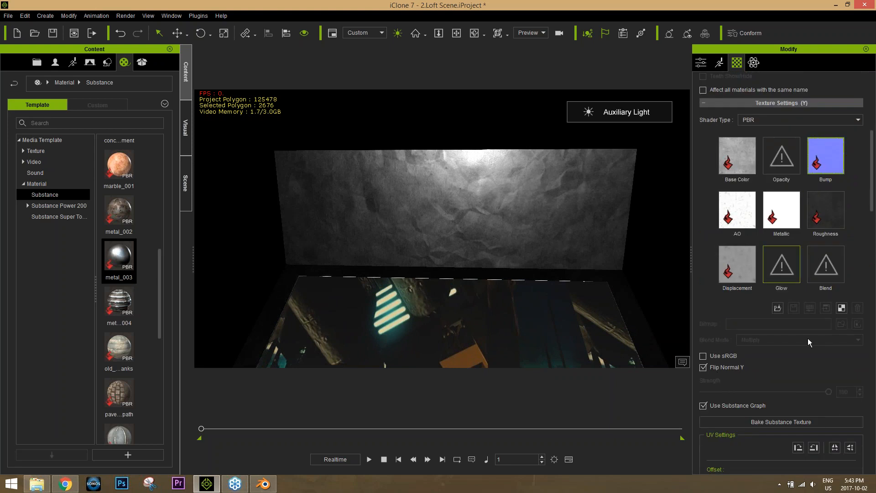
{"action": "left_click", "coordinate": [799, 423]}
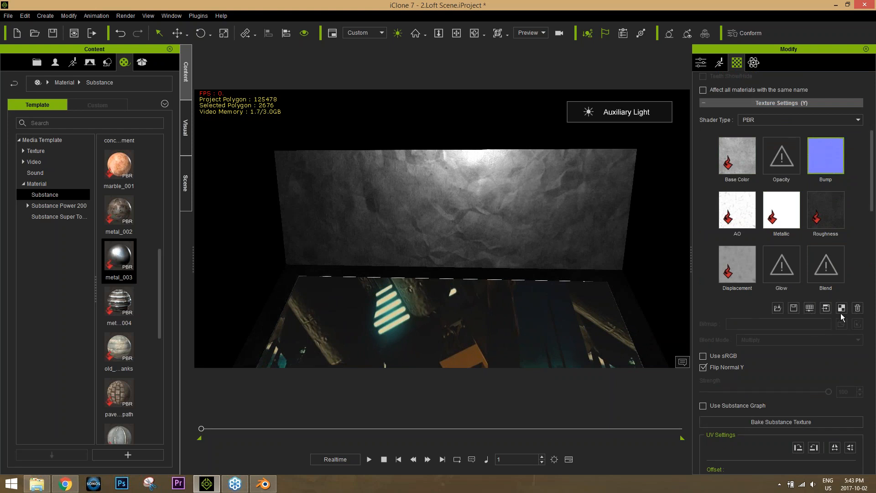
{"action": "left_click", "coordinate": [858, 309]}
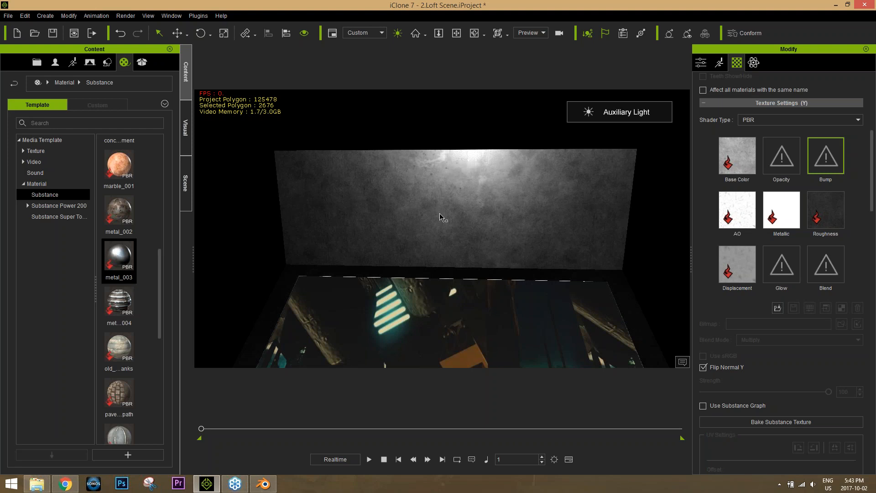
- Set the strength of the cabinet material's Base Color channel to 74
{"action": "left_click", "coordinate": [744, 160]}
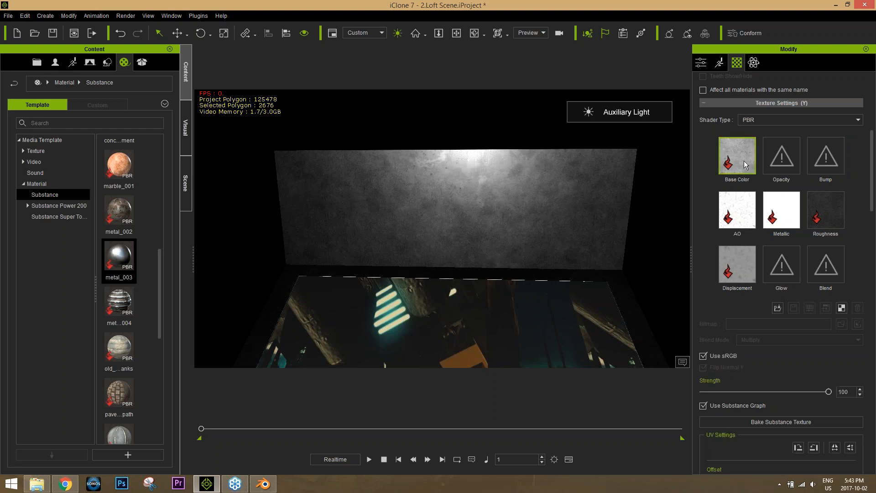
{"action": "left_click_drag", "start_coordinate": [829, 392], "coordinate": [796, 392]}
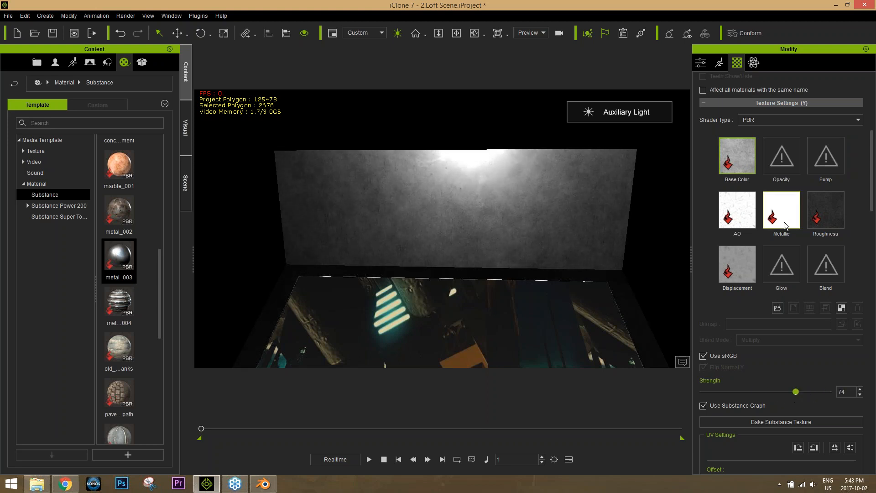
{"action": "mouse_move", "coordinate": [419, 272]}
{"action": "right_mouse_down"}
{"action": "mouse_move", "coordinate": [452, 273]}
{"action": "mouse_move", "coordinate": [418, 279]}
{"action": "right_mouse_up"}
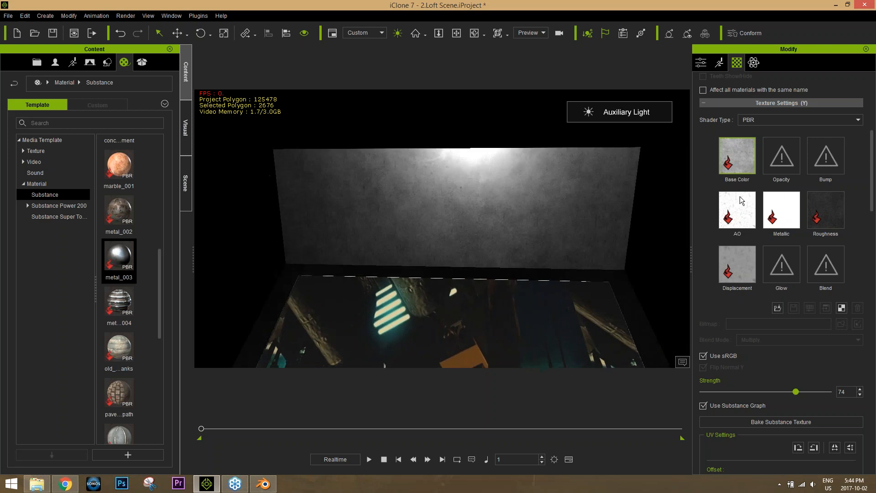
- Bake the Base Color substance texture and adjust its color to hue 43 and saturation 33
{"action": "left_click", "coordinate": [776, 417]}
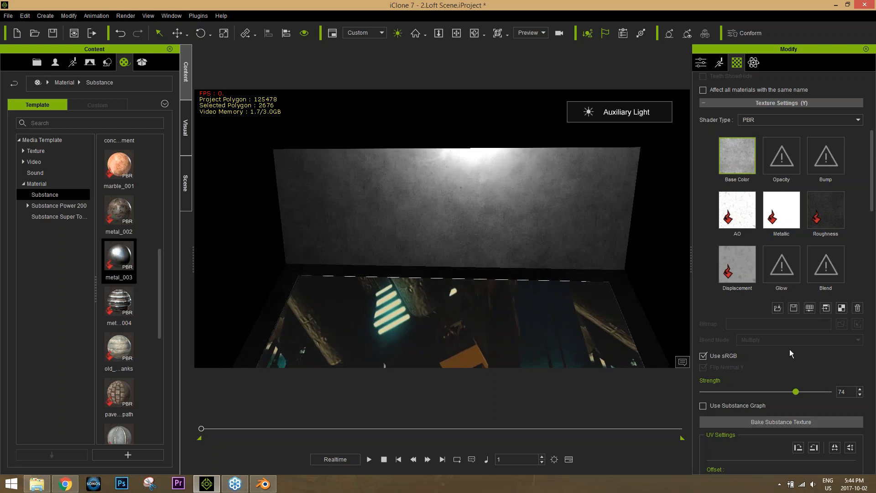
{"action": "left_click", "coordinate": [810, 309]}
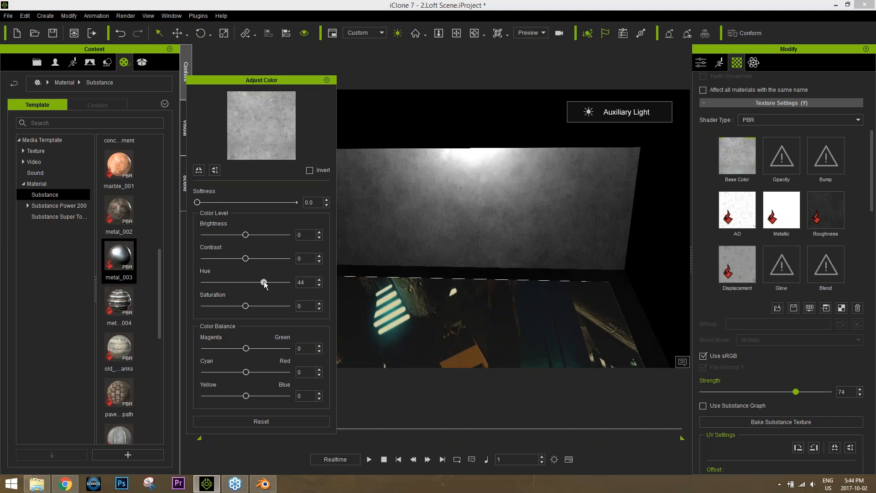
{"action": "mouse_move", "coordinate": [246, 282]}
{"action": "left_mouse_down"}
{"action": "mouse_move", "coordinate": [232, 290]}
{"action": "mouse_move", "coordinate": [257, 306]}
{"action": "mouse_move", "coordinate": [231, 286]}
{"action": "mouse_move", "coordinate": [262, 286]}
{"action": "left_mouse_up"}
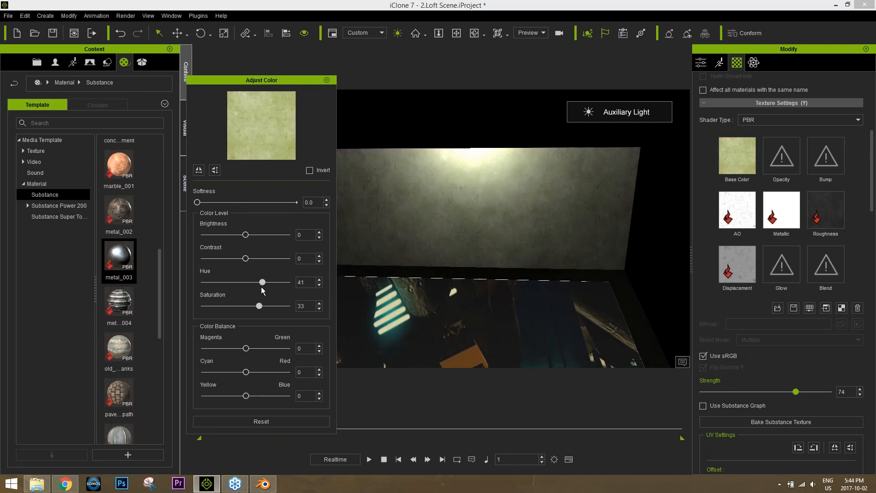
{"action": "scroll", "coordinate": [466, 233], "scroll_direction": "down", "scroll_amount": 8}
{"action": "mouse_move", "coordinate": [539, 257]}
{"action": "right_mouse_down"}
{"action": "mouse_move", "coordinate": [495, 257]}
{"action": "mouse_move", "coordinate": [559, 254]}
{"action": "mouse_move", "coordinate": [543, 256]}
{"action": "right_mouse_up"}
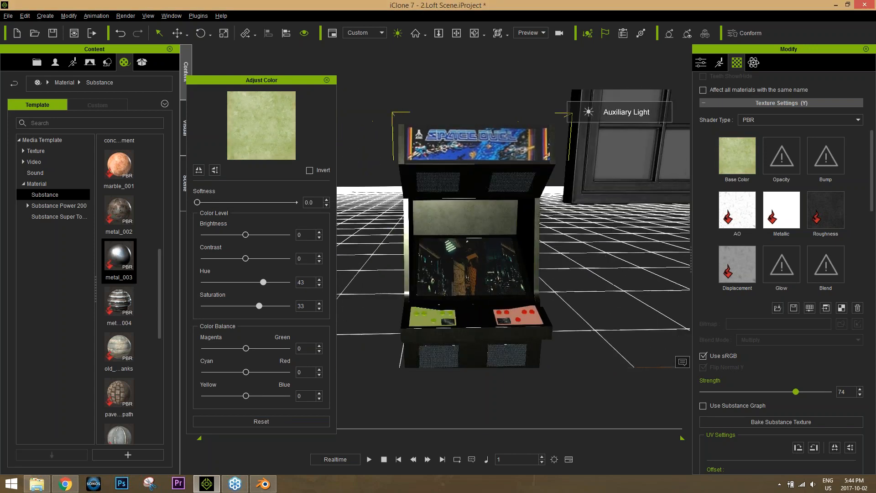
{"action": "middle_click_drag", "start_coordinate": [470, 276], "coordinate": [502, 260]}
{"action": "scroll", "coordinate": [502, 260], "scroll_direction": "up", "scroll_amount": 3}
{"action": "left_click", "coordinate": [327, 80]}
- Create a point light and place it at the front of the arcade cabinet, about X -247, Y -455, Z 124
{"action": "left_click", "coordinate": [45, 15]}
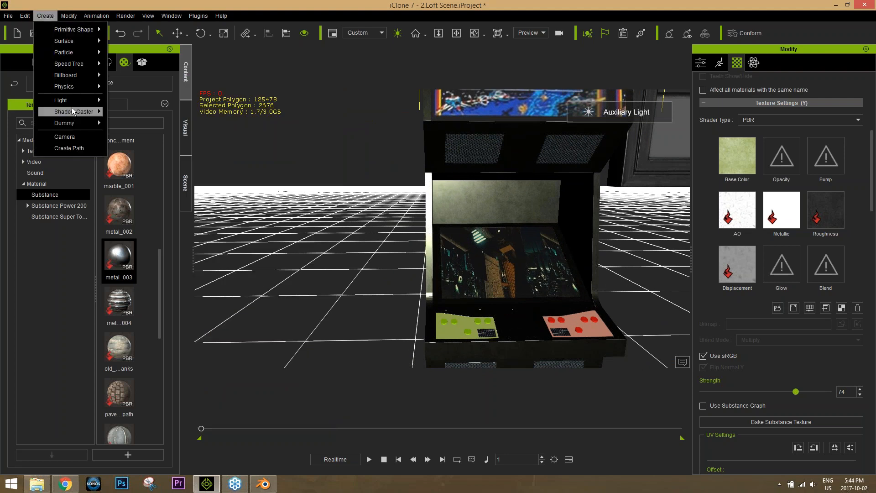
{"action": "mouse_move", "coordinate": [106, 104]}
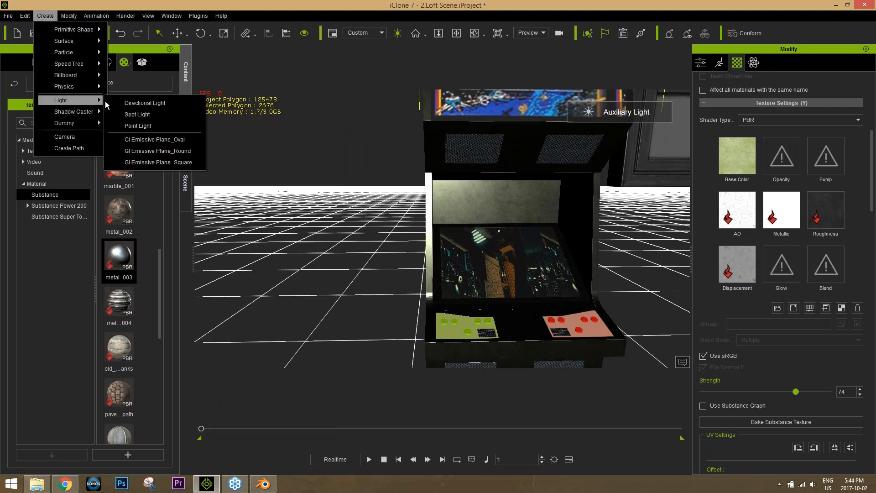
{"action": "left_click", "coordinate": [148, 126]}
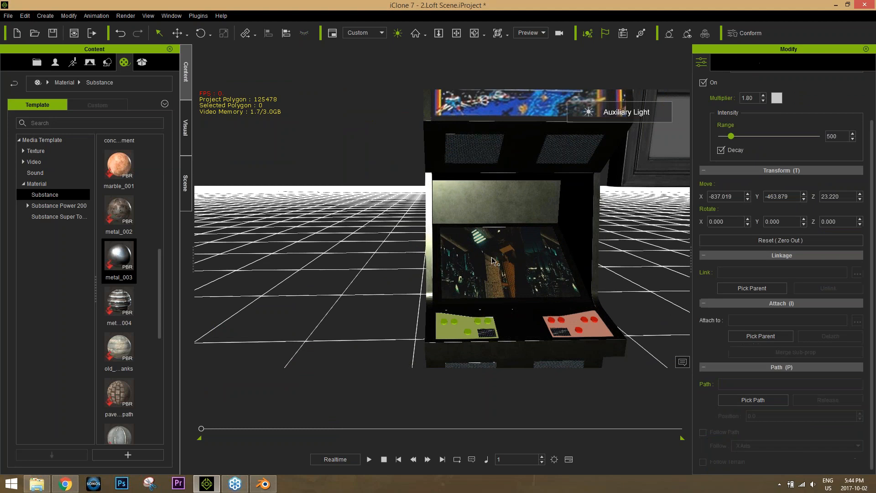
{"action": "scroll", "coordinate": [503, 230], "scroll_direction": "down", "scroll_amount": 3}
{"action": "scroll", "coordinate": [503, 231], "scroll_direction": "down", "scroll_amount": 2}
{"action": "key", "text": "w"}
{"action": "left_click_drag", "start_coordinate": [462, 232], "coordinate": [533, 360]}
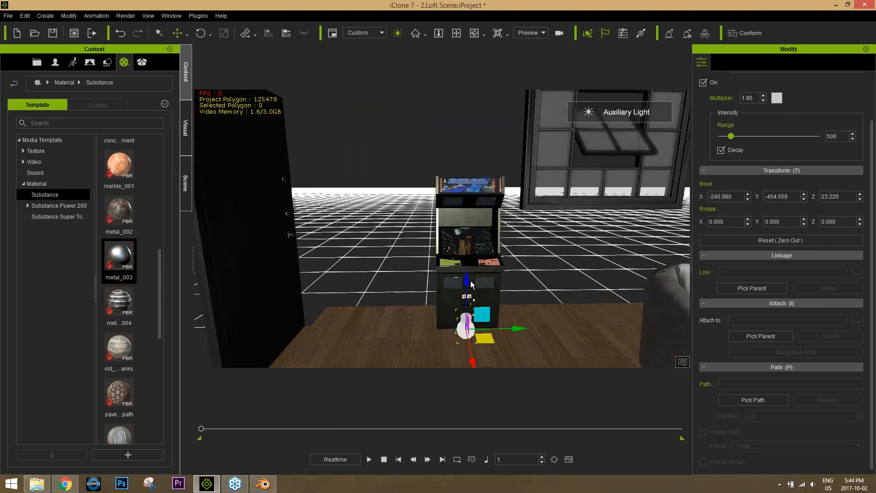
{"action": "left_click_drag", "start_coordinate": [467, 279], "coordinate": [470, 185]}
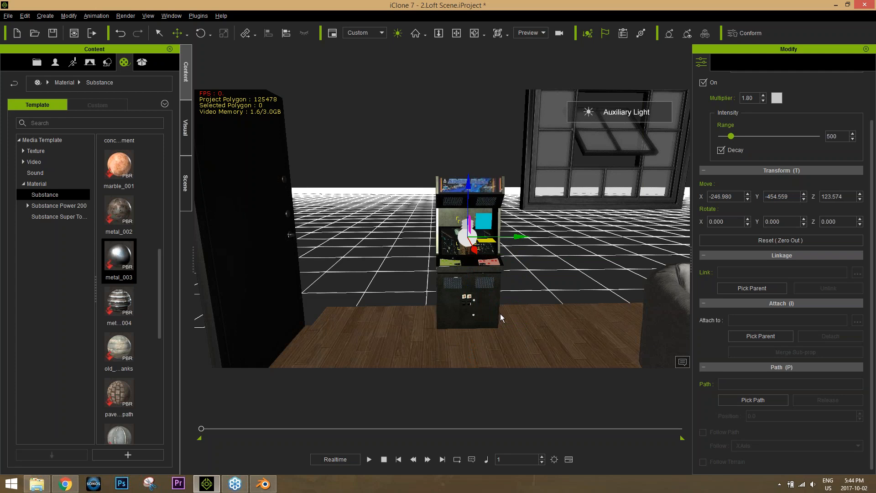
- Turn off the auxiliary light and move the point light beside the cabinet, to about X -255, Y -412
{"action": "scroll", "coordinate": [500, 313], "scroll_direction": "up", "scroll_amount": 6}
{"action": "left_click_drag", "start_coordinate": [539, 258], "coordinate": [566, 244]}
{"action": "left_click", "coordinate": [398, 33]}
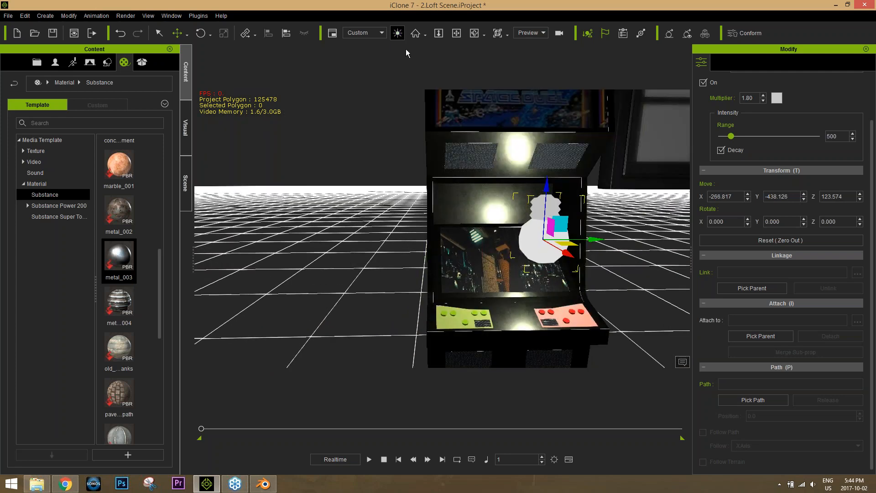
{"action": "left_click_drag", "start_coordinate": [567, 241], "coordinate": [634, 247]}
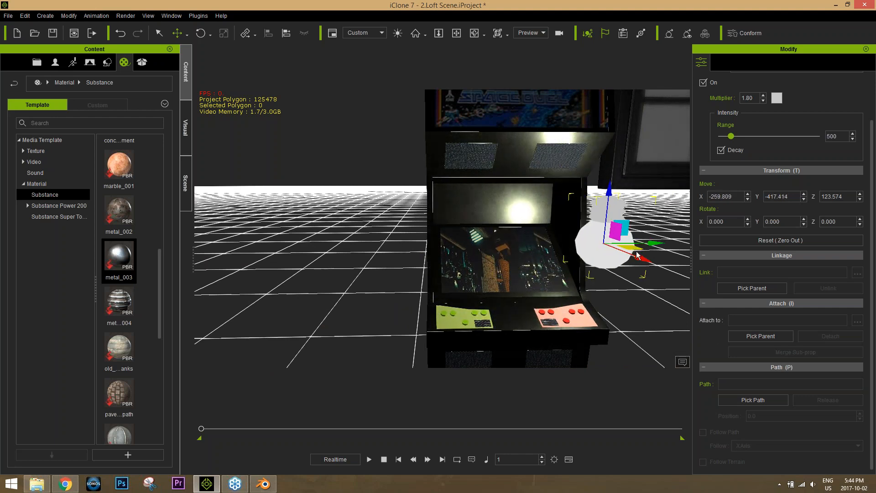
{"action": "mouse_move", "coordinate": [638, 254]}
{"action": "left_mouse_down"}
{"action": "mouse_move", "coordinate": [674, 232]}
{"action": "mouse_move", "coordinate": [645, 259]}
{"action": "left_mouse_up"}
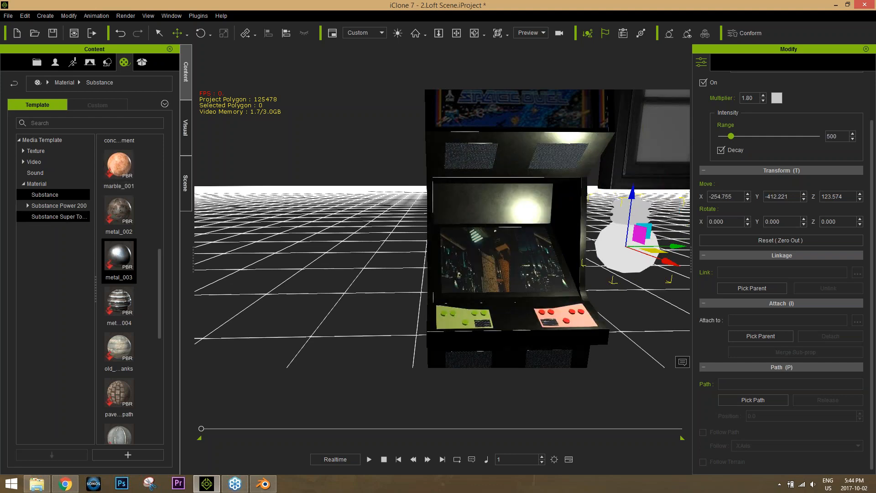
- Browse the Substance Super Tools, Substance and Substance Power 200 material collections
{"action": "left_click", "coordinate": [59, 217]}
{"action": "left_click", "coordinate": [44, 205]}
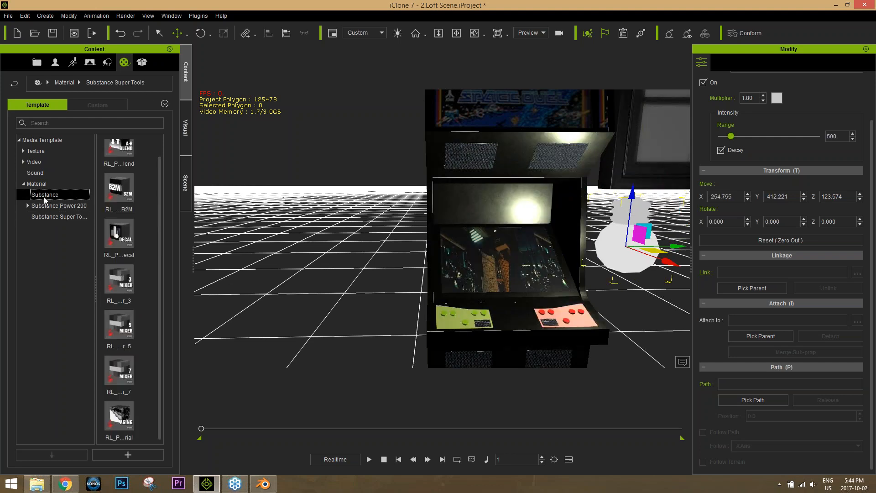
{"action": "left_click", "coordinate": [28, 207]}
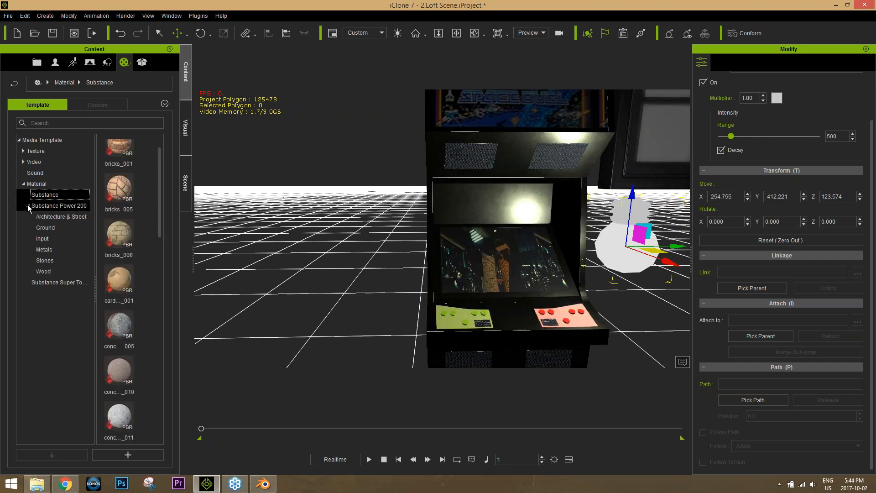
{"action": "left_click", "coordinate": [60, 208]}
{"action": "left_click", "coordinate": [55, 195]}
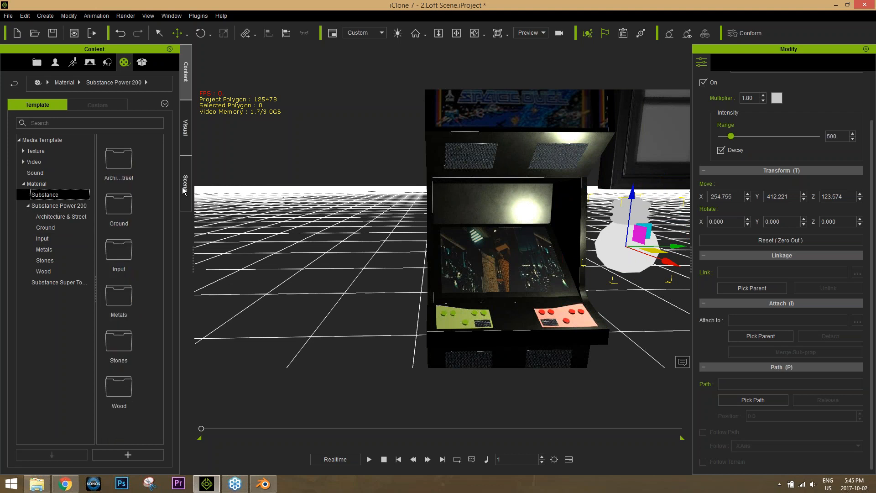
{"action": "left_click_drag", "start_coordinate": [160, 175], "coordinate": [161, 431]}
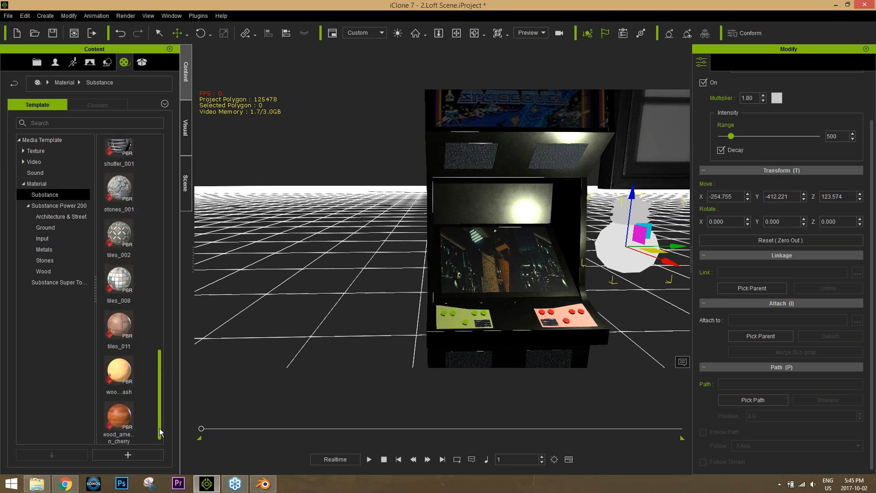
{"action": "left_click", "coordinate": [60, 208]}
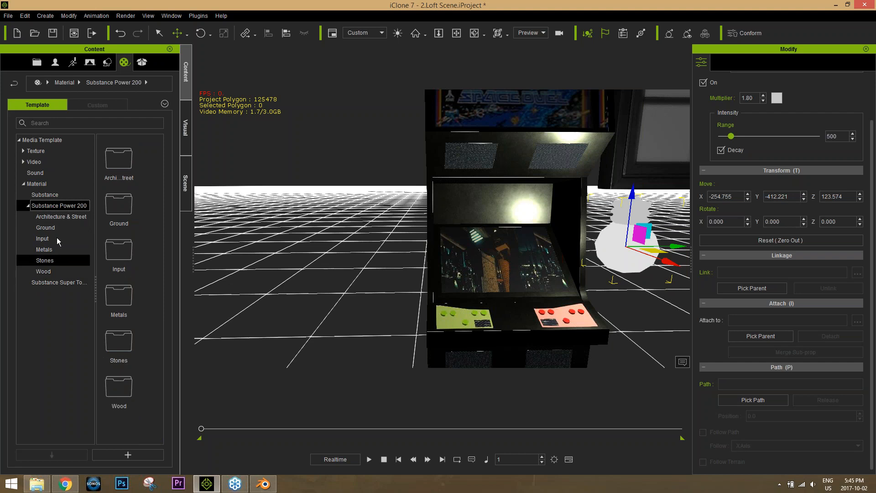
- Apply the Stripes_01 material from Substance Power 200's Architecture & Street set to both control panels of the arcade cabinet
{"action": "left_click", "coordinate": [59, 216]}
{"action": "left_click_drag", "start_coordinate": [160, 158], "coordinate": [161, 404]}
{"action": "left_click_drag", "start_coordinate": [132, 272], "coordinate": [457, 317]}
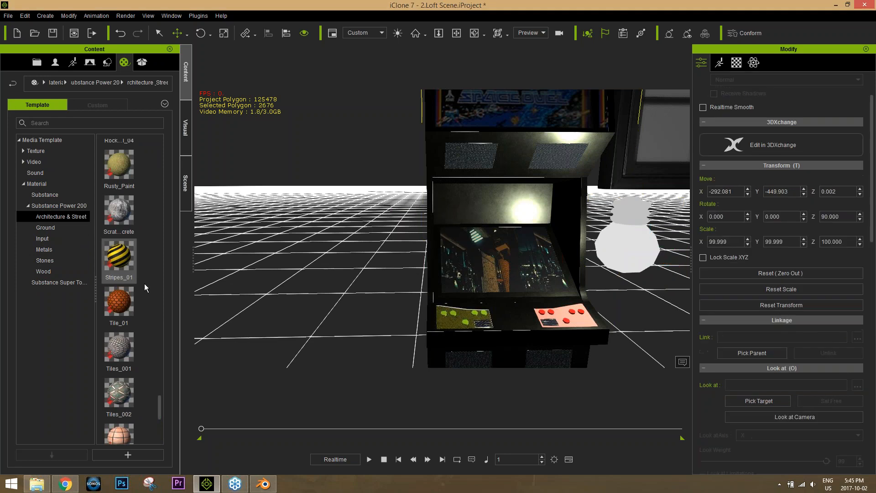
{"action": "left_click_drag", "start_coordinate": [121, 260], "coordinate": [586, 319]}
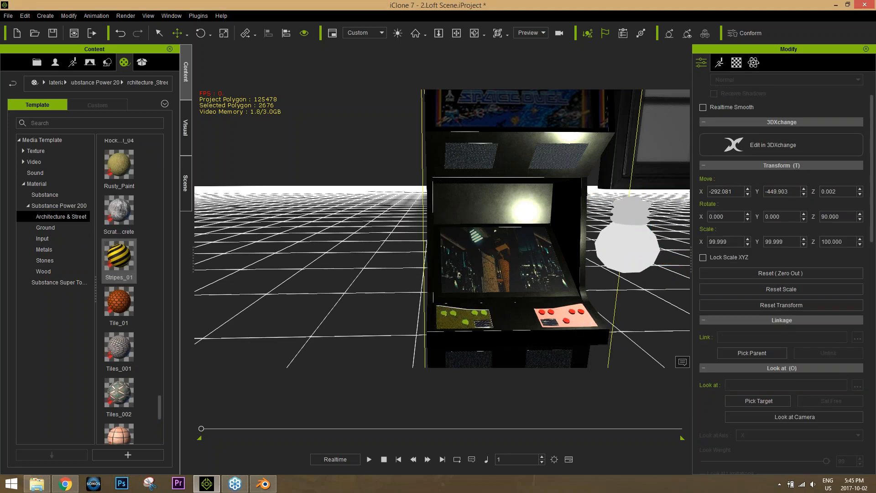
{"action": "scroll", "coordinate": [592, 342], "scroll_direction": "up", "scroll_amount": 5}
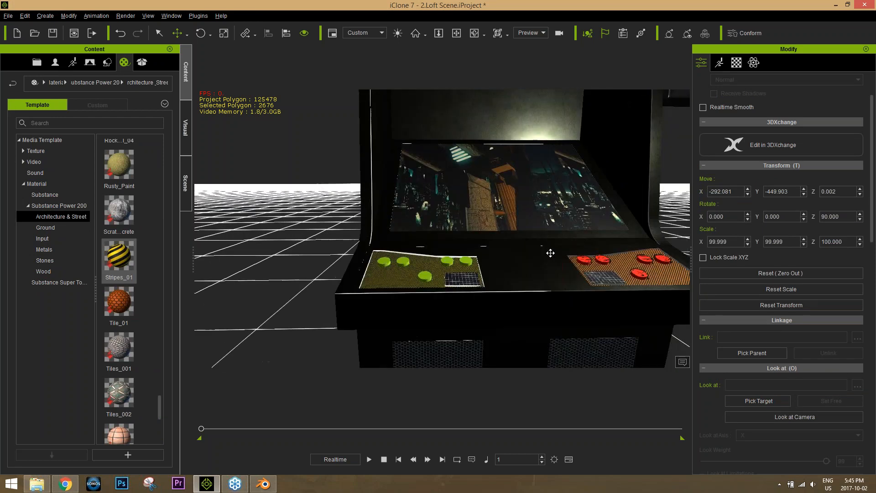
{"action": "scroll", "coordinate": [551, 253], "scroll_direction": "up", "scroll_amount": 5}
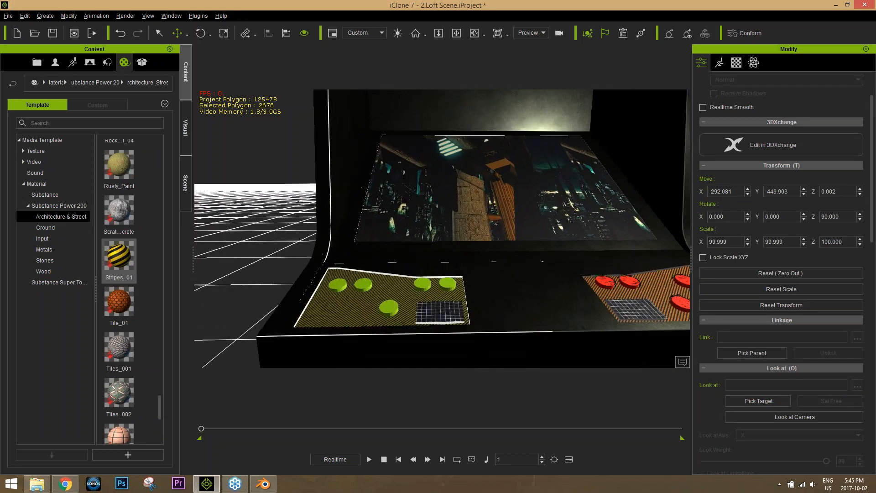
{"action": "middle_click_drag", "start_coordinate": [523, 292], "coordinate": [507, 291]}
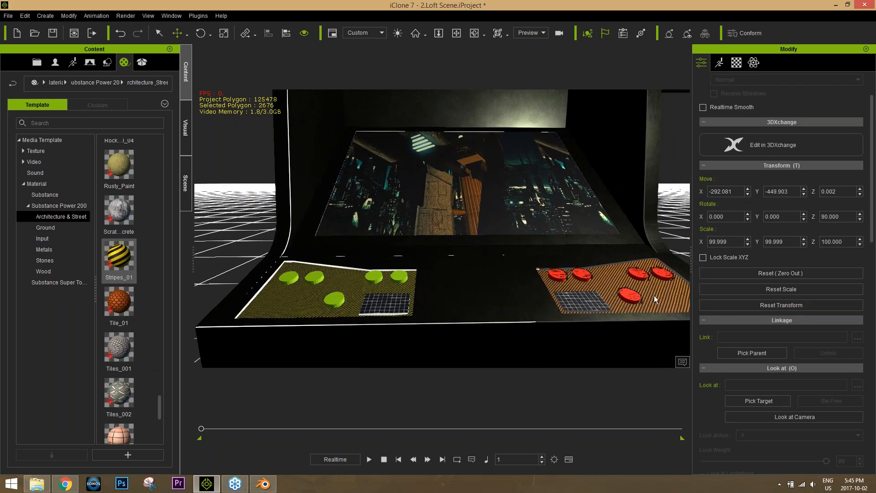
{"action": "scroll", "coordinate": [500, 177], "scroll_direction": "down", "scroll_amount": 8}
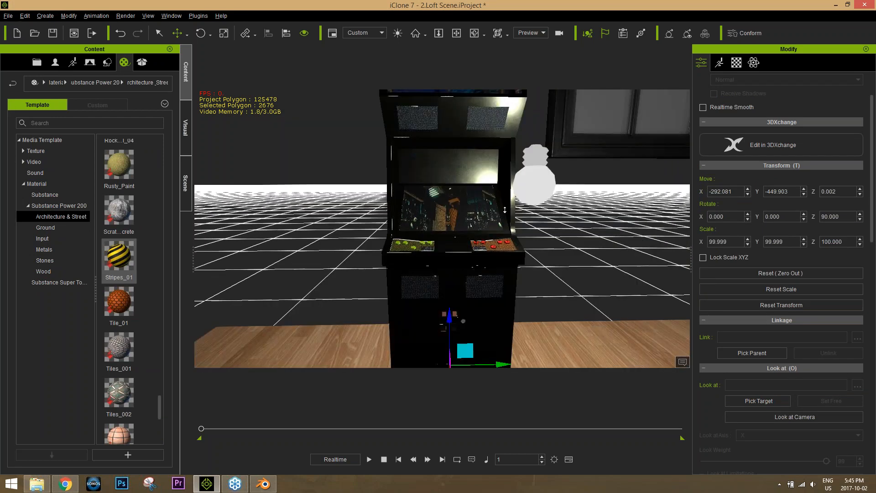
{"action": "mouse_move", "coordinate": [497, 284]}
{"action": "right_mouse_down"}
{"action": "mouse_move", "coordinate": [409, 287]}
{"action": "mouse_move", "coordinate": [494, 298]}
{"action": "right_mouse_up"}
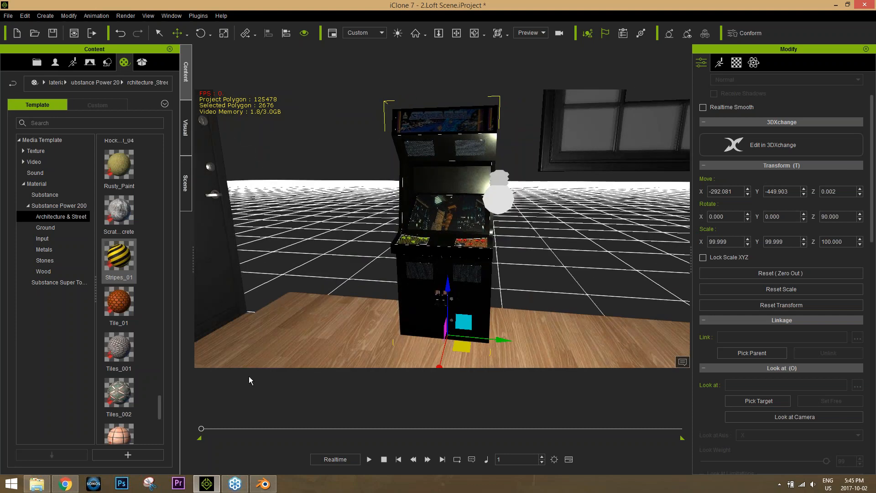
- Switch to the browser and search the Reallusion Marketplace's iClone 3D content for "3d everything"
{"action": "left_click", "coordinate": [204, 419]}
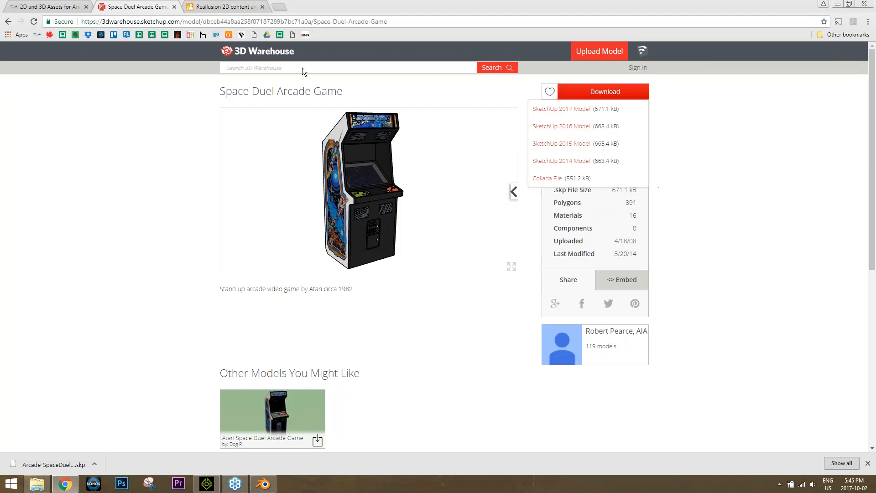
{"action": "left_click", "coordinate": [233, 7]}
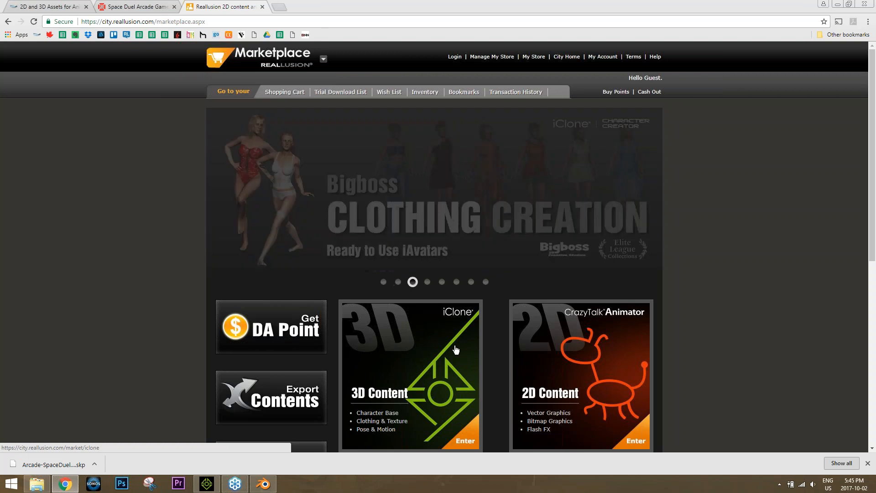
{"action": "left_click", "coordinate": [426, 343]}
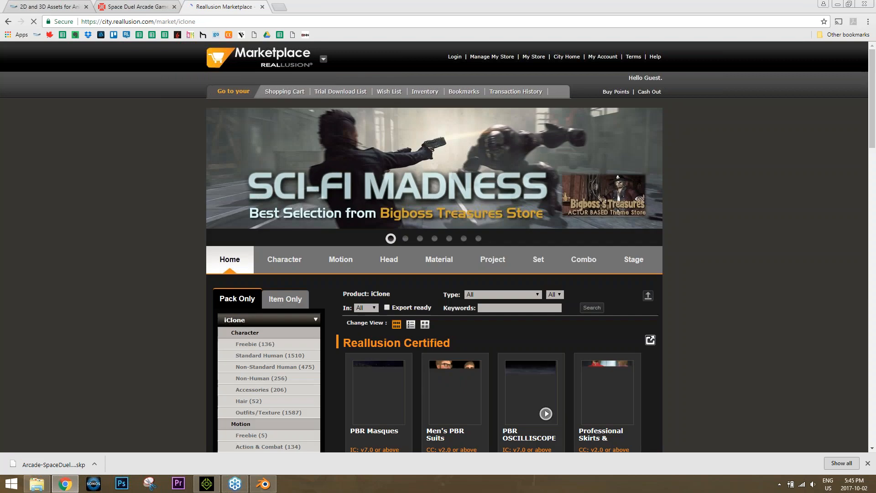
{"action": "left_click", "coordinate": [507, 307]}
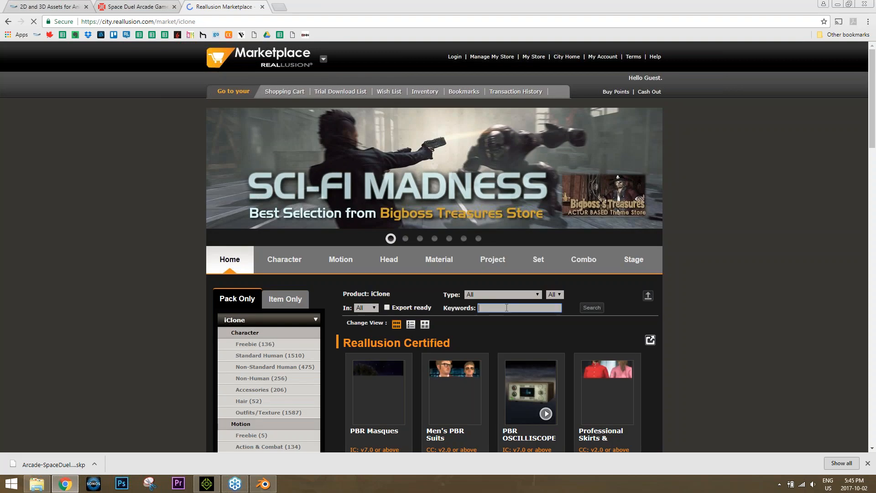
{"action": "type", "text": "3d everything"}
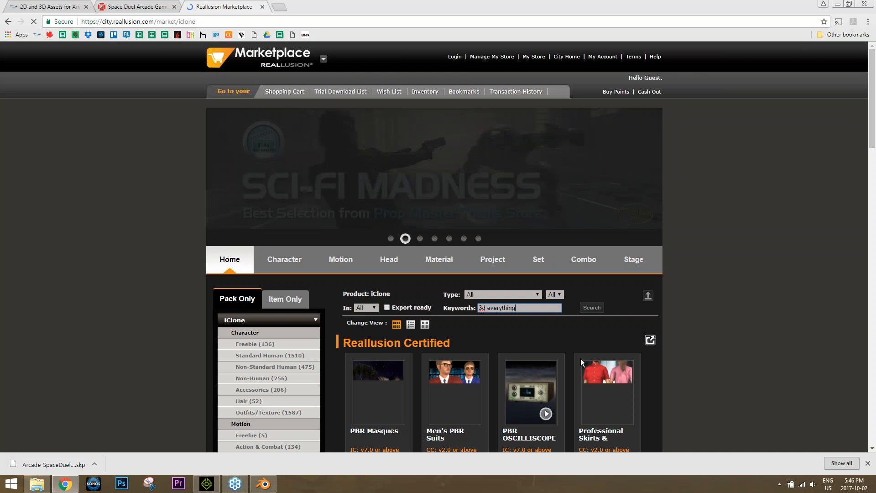
{"action": "key", "text": "Return"}
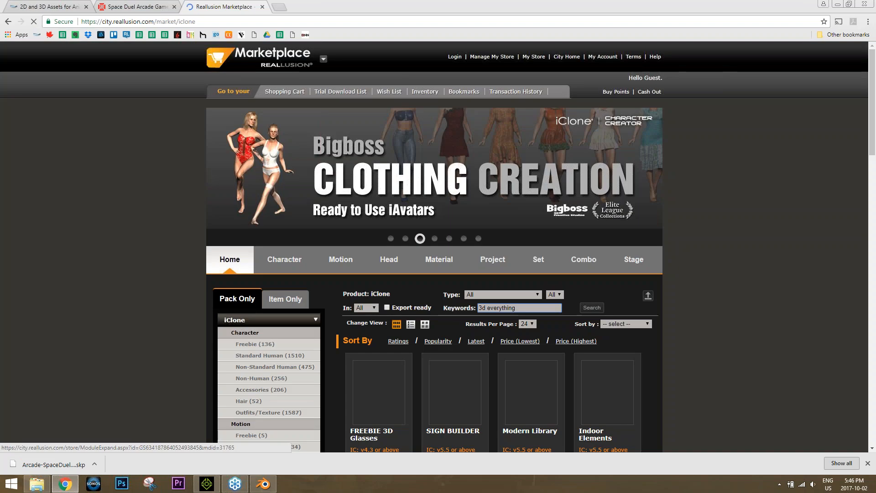
- Switch to Blender and quit it without saving the changes
{"action": "left_click", "coordinate": [263, 484]}
{"action": "left_click", "coordinate": [864, 5]}
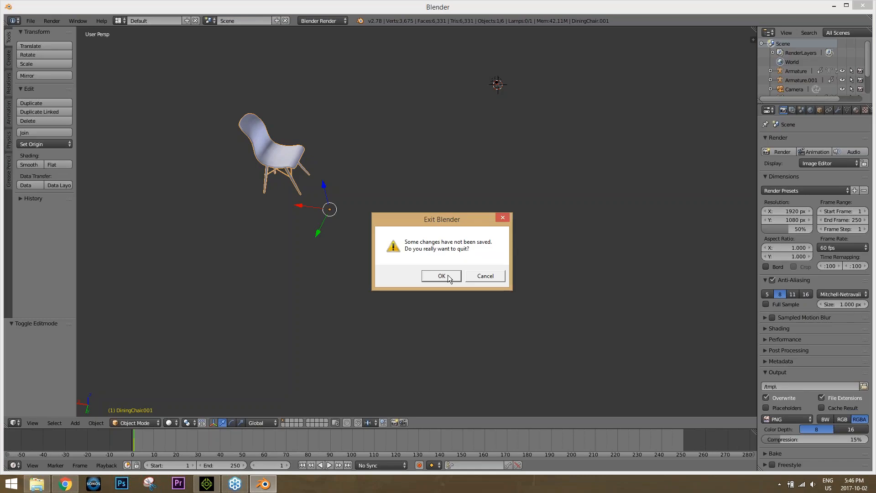
{"action": "left_click", "coordinate": [442, 276]}
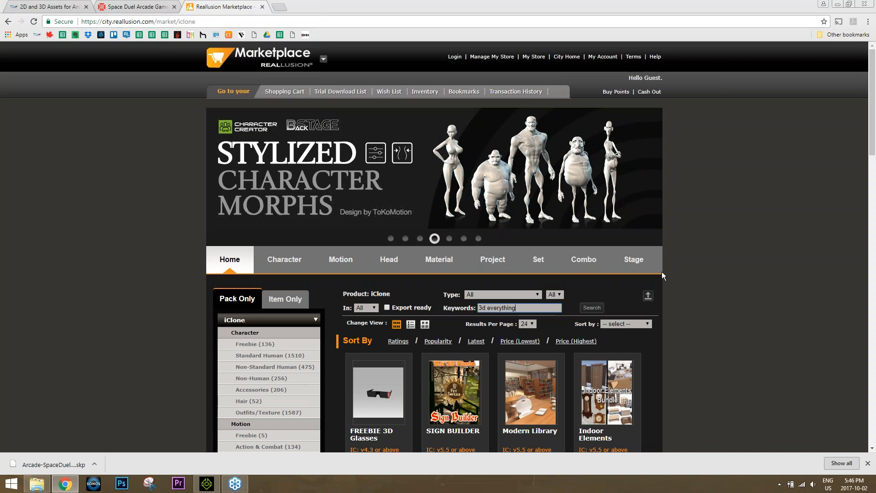
- Look through the Marketplace results and refine the keyword search to "3d everything geek"
{"action": "scroll", "coordinate": [664, 273], "scroll_direction": "down", "scroll_amount": 2}
{"action": "key", "text": "Return"}
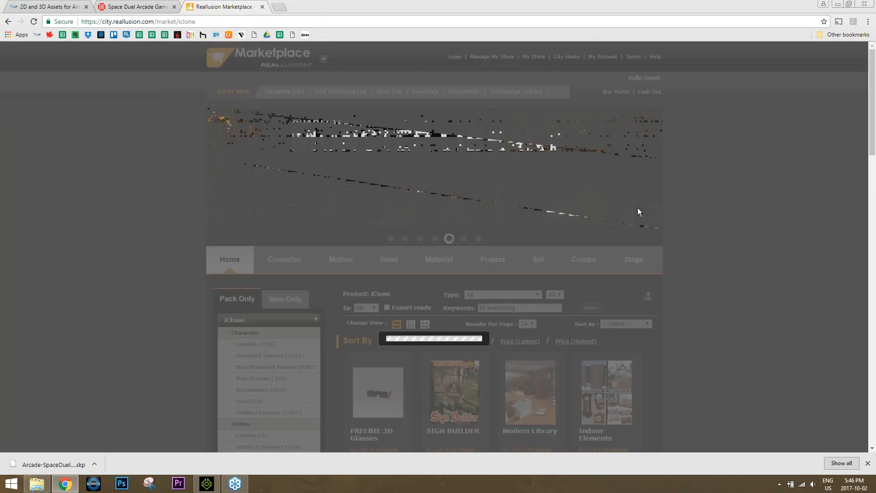
{"action": "scroll", "coordinate": [638, 207], "scroll_direction": "down", "scroll_amount": 7}
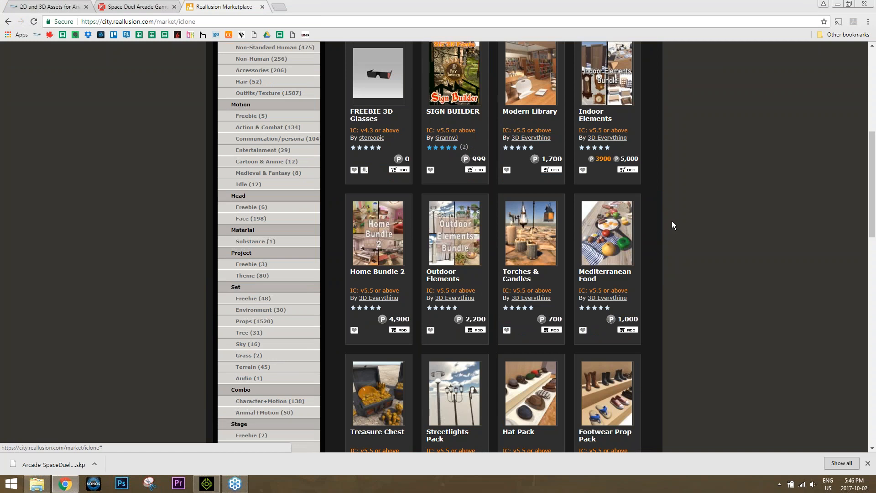
{"action": "scroll", "coordinate": [672, 222], "scroll_direction": "up", "scroll_amount": 1}
{"action": "scroll", "coordinate": [672, 221], "scroll_direction": "up", "scroll_amount": 3}
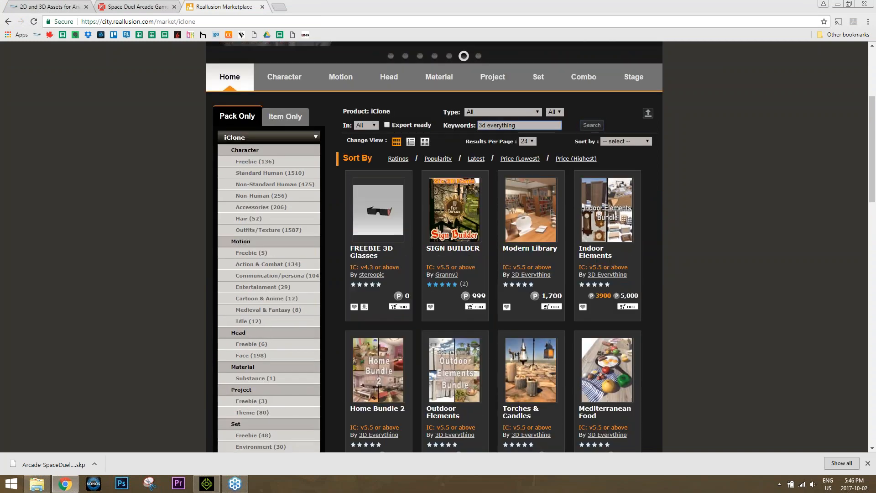
{"action": "type", "text": "geek"}
{"action": "key", "text": "Return"}
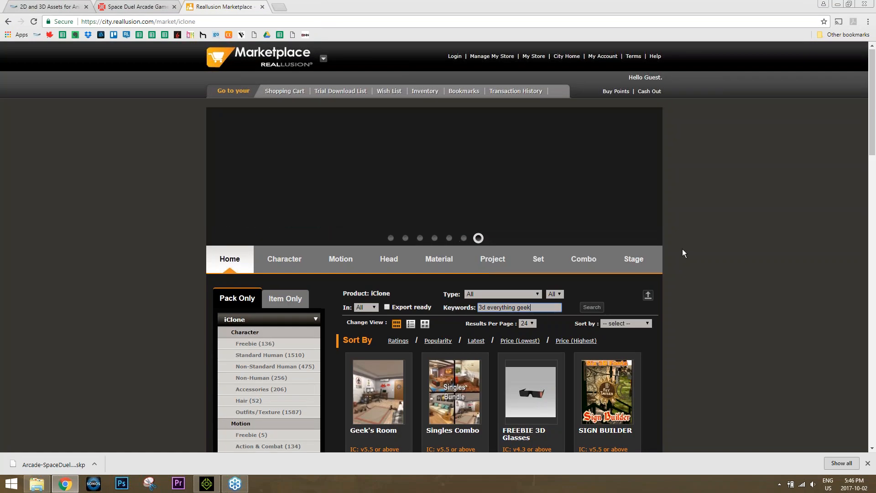
- Open the Geek's Room product page and view the first five preview images enlarged
{"action": "scroll", "coordinate": [368, 213], "scroll_direction": "down", "scroll_amount": 4}
{"action": "left_click", "coordinate": [368, 213]}
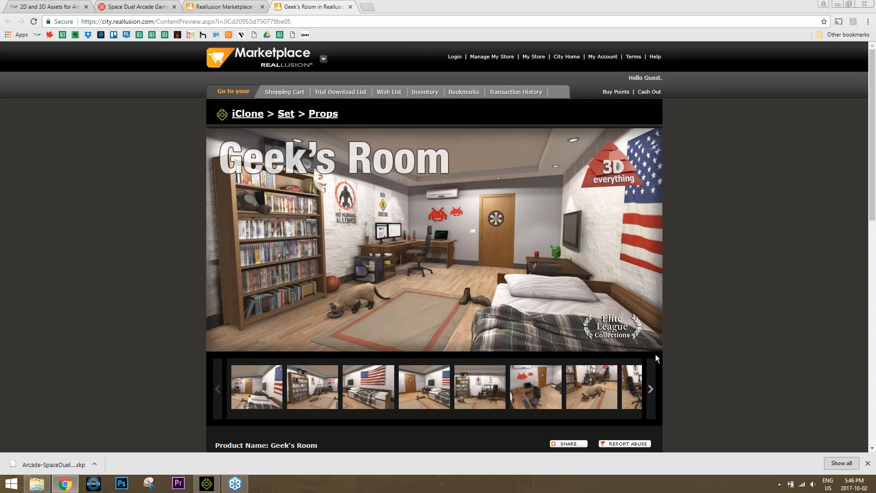
{"action": "scroll", "coordinate": [655, 354], "scroll_direction": "down", "scroll_amount": 1}
{"action": "left_click", "coordinate": [257, 341]}
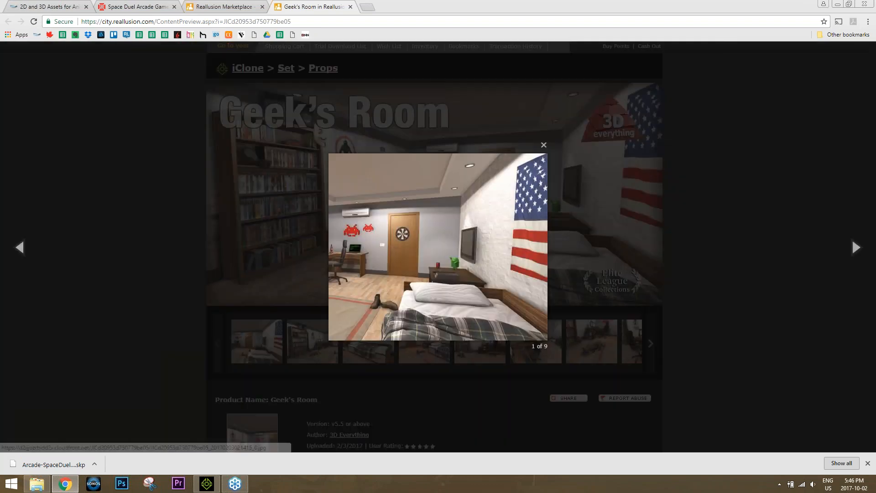
{"action": "left_click", "coordinate": [857, 248]}
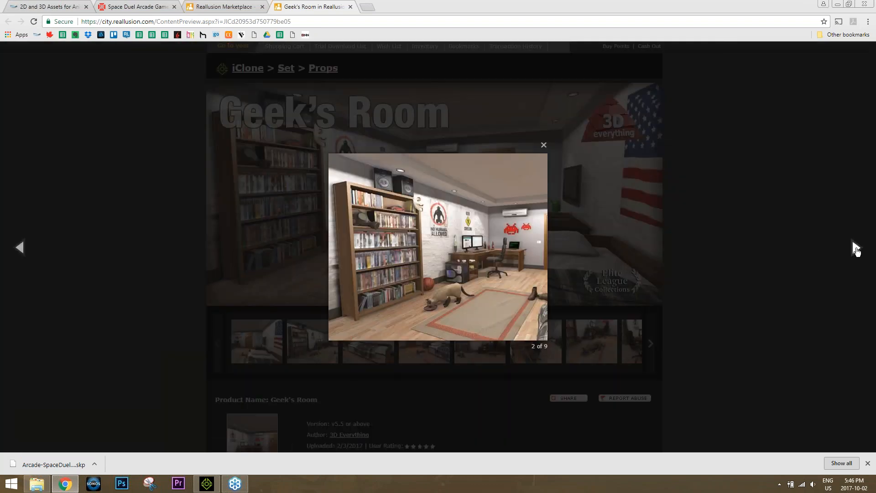
{"action": "left_click", "coordinate": [856, 248]}
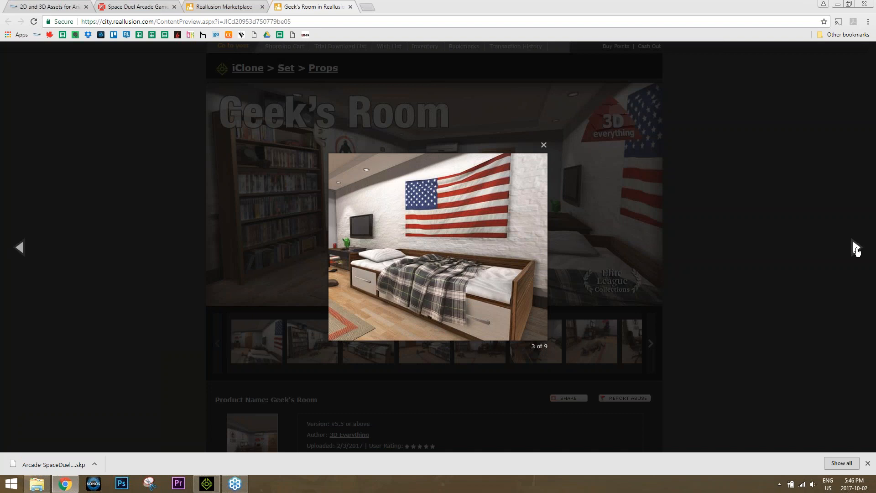
{"action": "left_click", "coordinate": [857, 248]}
{"action": "left_click", "coordinate": [857, 248]}
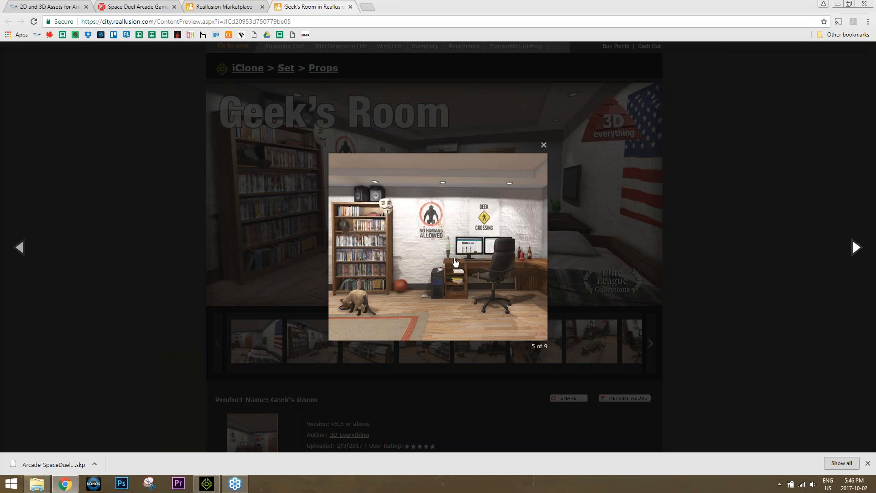
{"action": "left_click", "coordinate": [543, 146]}
- Read the Geek's Room pack's included items, price and product description
{"action": "scroll", "coordinate": [740, 217], "scroll_direction": "down", "scroll_amount": 8}
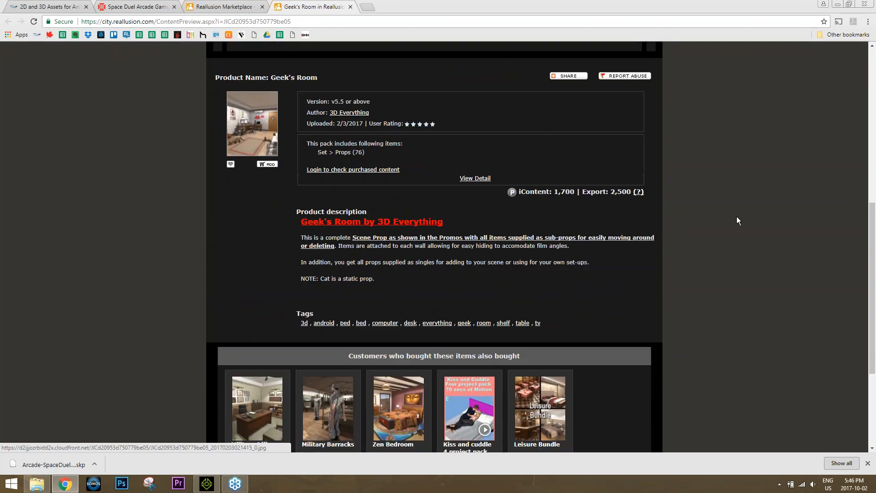
{"action": "scroll", "coordinate": [735, 220], "scroll_direction": "down", "scroll_amount": 3}
{"action": "scroll", "coordinate": [732, 222], "scroll_direction": "up", "scroll_amount": 6}
{"action": "scroll", "coordinate": [734, 223], "scroll_direction": "up", "scroll_amount": 5}
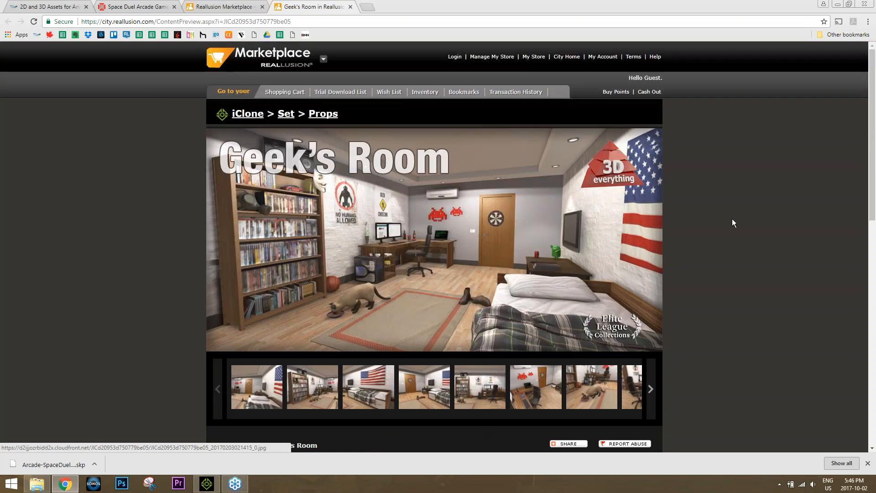
{"action": "scroll", "coordinate": [734, 223], "scroll_direction": "down", "scroll_amount": 4}
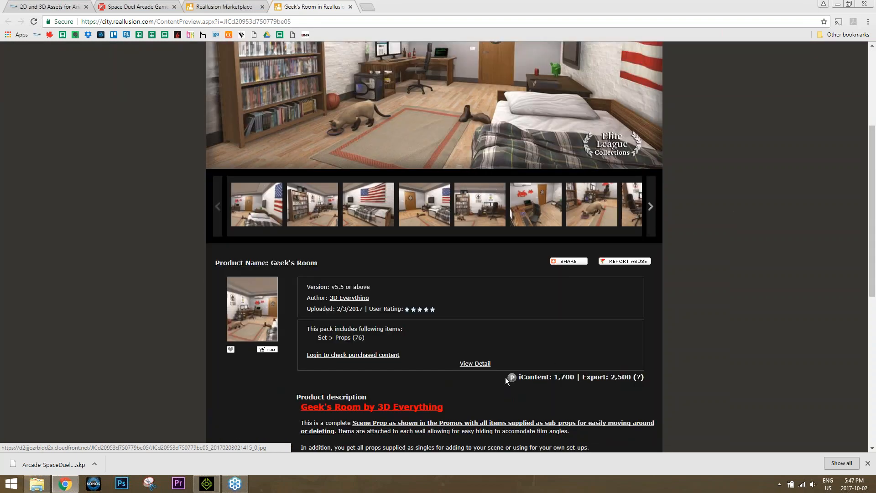
- Switch to iClone and open the Geek's_Room prop templates in the 3DEverything folder
{"action": "left_click", "coordinate": [206, 484]}
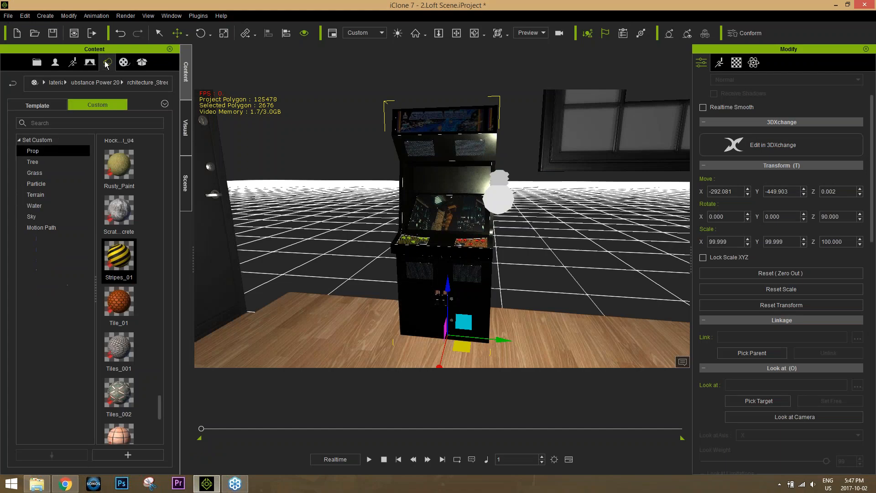
{"action": "left_click", "coordinate": [39, 106]}
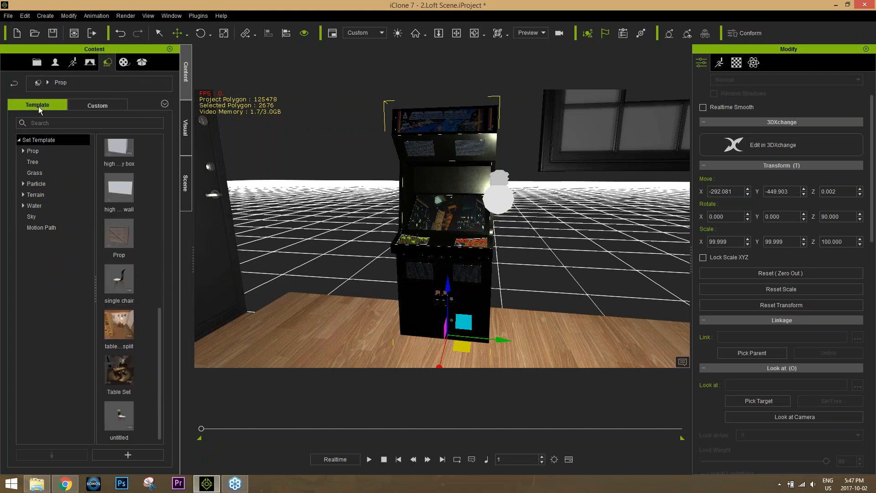
{"action": "left_click", "coordinate": [23, 151]}
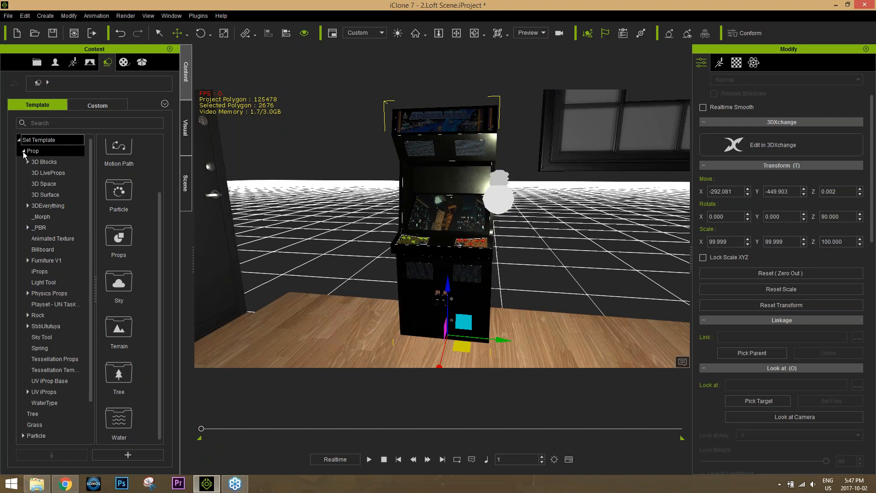
{"action": "left_click", "coordinate": [50, 206]}
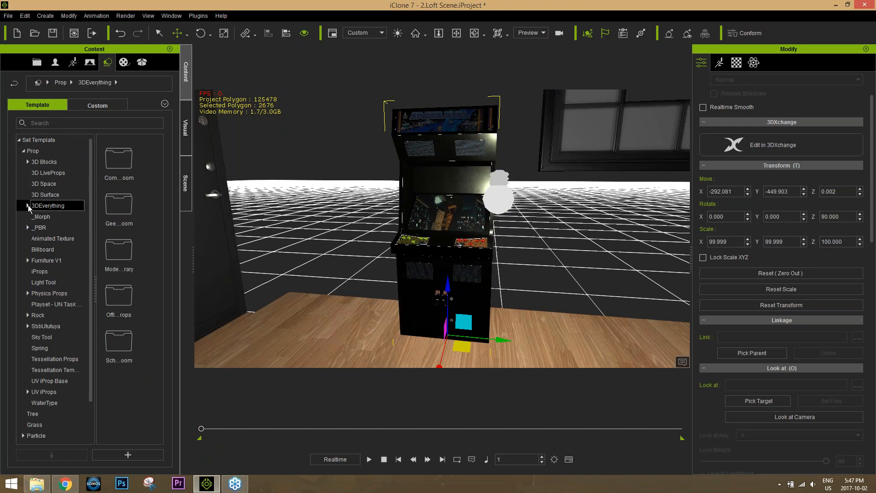
{"action": "left_click", "coordinate": [27, 206]}
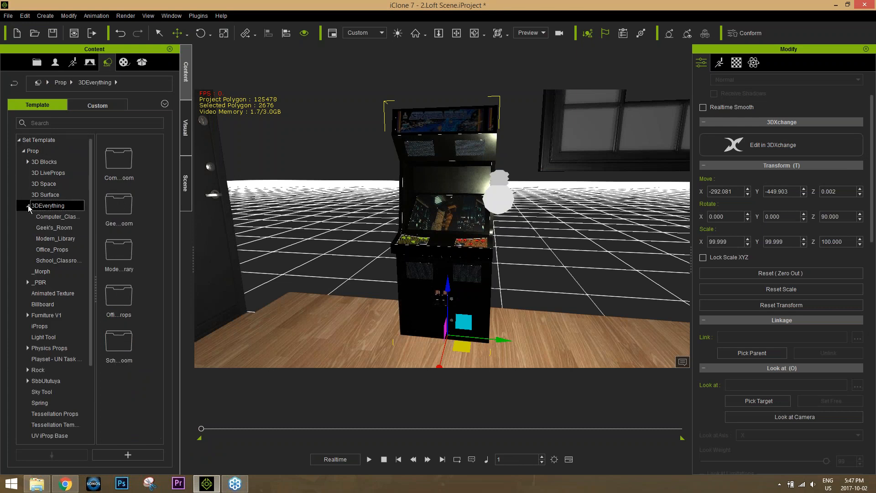
{"action": "left_click", "coordinate": [59, 230]}
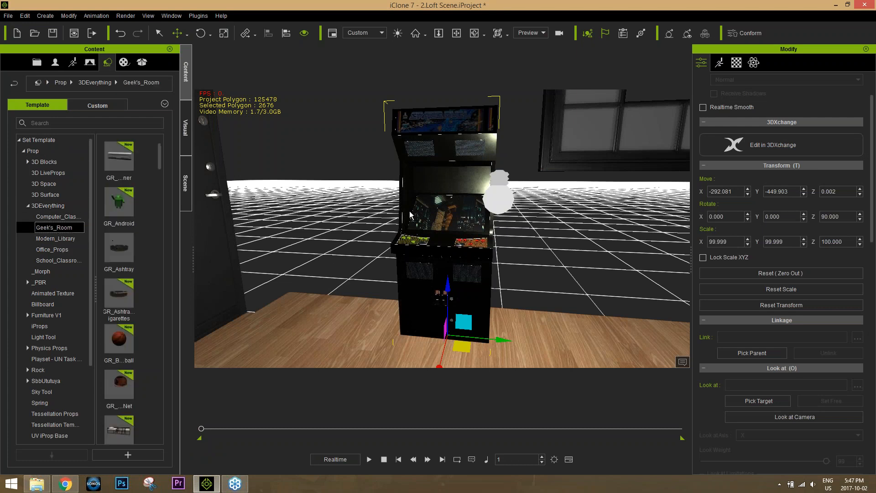
- Add the fully equipped Geek's Room corner desk to the loft floor and move it to about X 282, Y 450
{"action": "right_click_drag", "start_coordinate": [424, 198], "coordinate": [433, 267], "text": "alt"}
{"action": "left_click_drag", "start_coordinate": [585, 254], "coordinate": [484, 270], "text": "alt"}
{"action": "middle_click_drag", "start_coordinate": [484, 269], "coordinate": [675, 286], "text": "alt"}
{"action": "right_click_drag", "start_coordinate": [503, 196], "coordinate": [513, 244], "text": "alt"}
{"action": "middle_click_drag", "start_coordinate": [514, 244], "coordinate": [593, 237], "text": "alt"}
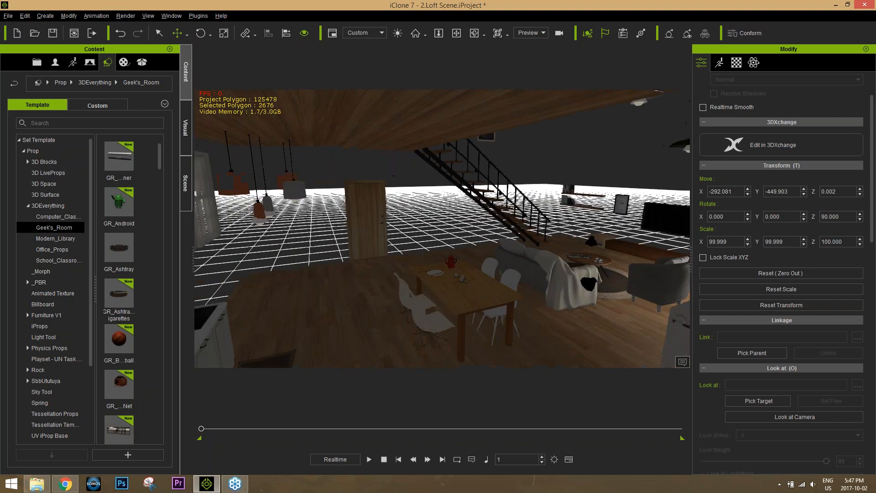
{"action": "right_click_drag", "start_coordinate": [456, 219], "coordinate": [459, 274], "text": "alt"}
{"action": "middle_click_drag", "start_coordinate": [525, 247], "coordinate": [411, 248], "text": "alt"}
{"action": "right_click_drag", "start_coordinate": [439, 274], "coordinate": [442, 206], "text": "alt"}
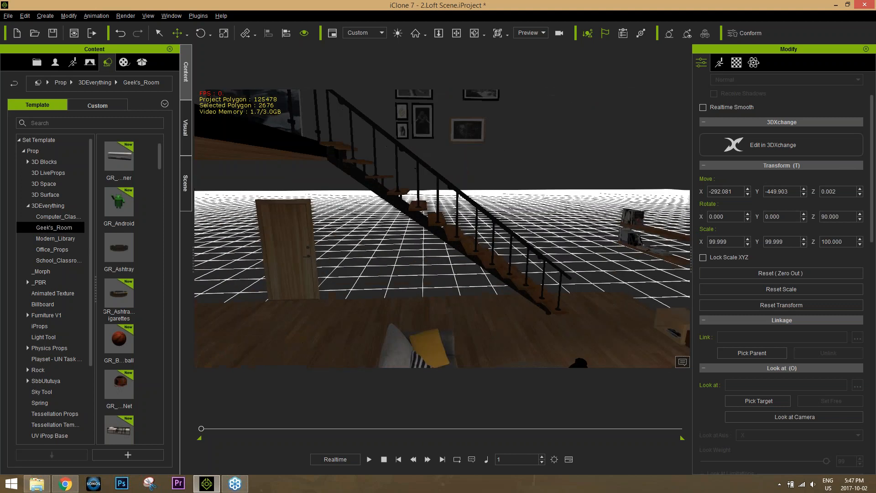
{"action": "left_click_drag", "start_coordinate": [438, 247], "coordinate": [516, 247], "text": "alt"}
{"action": "right_click_drag", "start_coordinate": [441, 274], "coordinate": [442, 210], "text": "alt"}
{"action": "middle_click_drag", "start_coordinate": [369, 254], "coordinate": [406, 255], "text": "alt"}
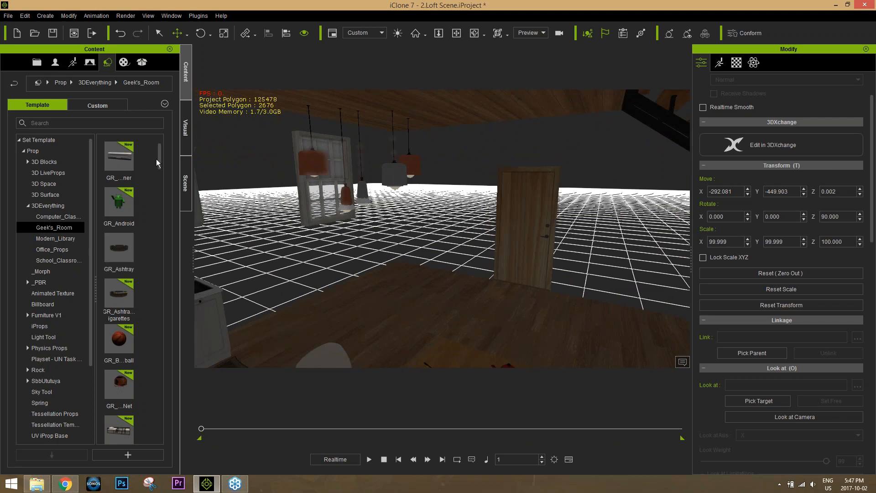
{"action": "left_click_drag", "start_coordinate": [160, 157], "coordinate": [163, 247]}
{"action": "left_click_drag", "start_coordinate": [119, 265], "coordinate": [404, 291]}
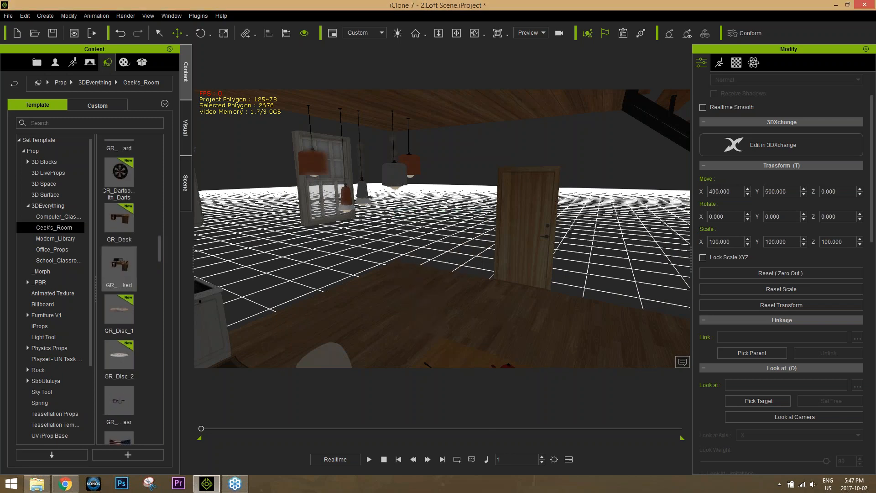
{"action": "scroll", "coordinate": [408, 273], "scroll_direction": "up", "scroll_amount": 3}
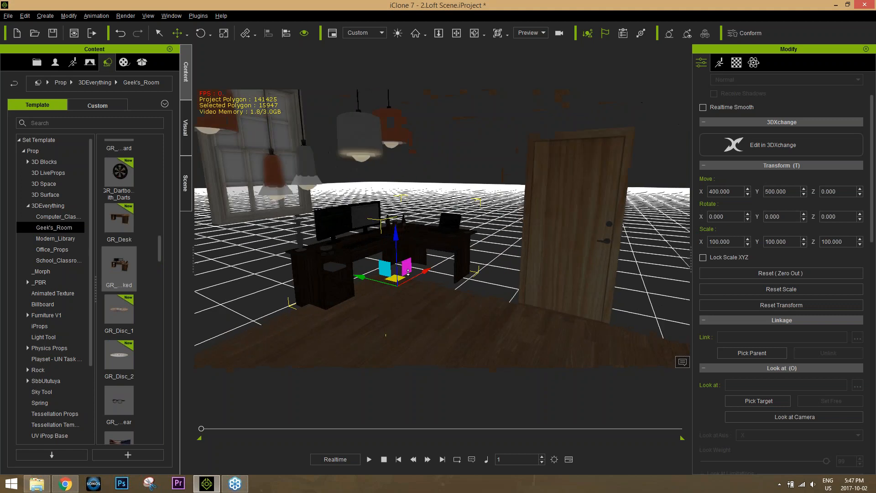
{"action": "left_click_drag", "start_coordinate": [397, 277], "coordinate": [379, 308]}
- Turn on the auxiliary light and examine the desk's monitors, keyboard, laptop and small props up close
{"action": "right_click_drag", "start_coordinate": [386, 304], "coordinate": [554, 249]}
{"action": "middle_click_drag", "start_coordinate": [553, 250], "coordinate": [395, 236]}
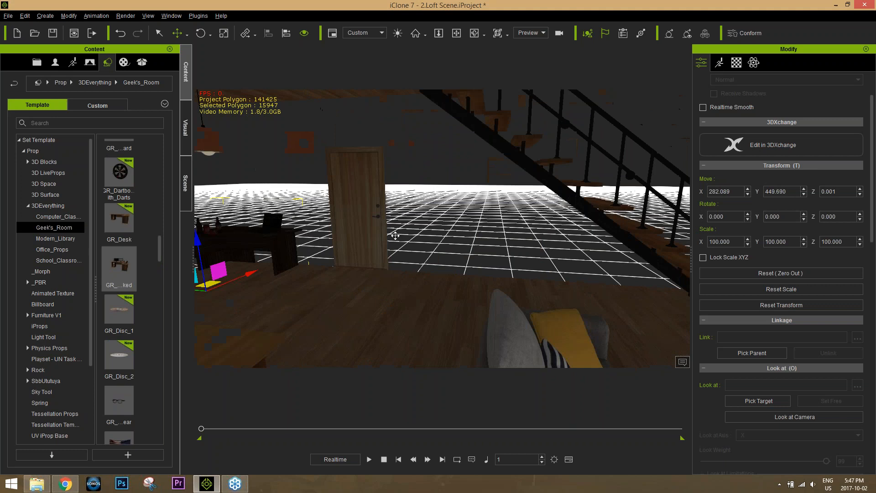
{"action": "left_click", "coordinate": [398, 33]}
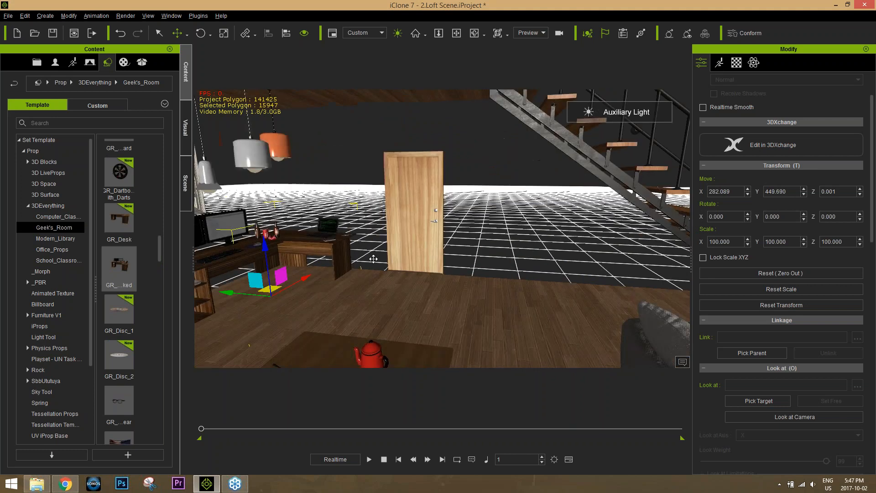
{"action": "scroll", "coordinate": [443, 229], "scroll_direction": "up", "scroll_amount": 5}
{"action": "middle_click_drag", "start_coordinate": [318, 282], "coordinate": [430, 277]}
{"action": "scroll", "coordinate": [430, 277], "scroll_direction": "down", "scroll_amount": 3}
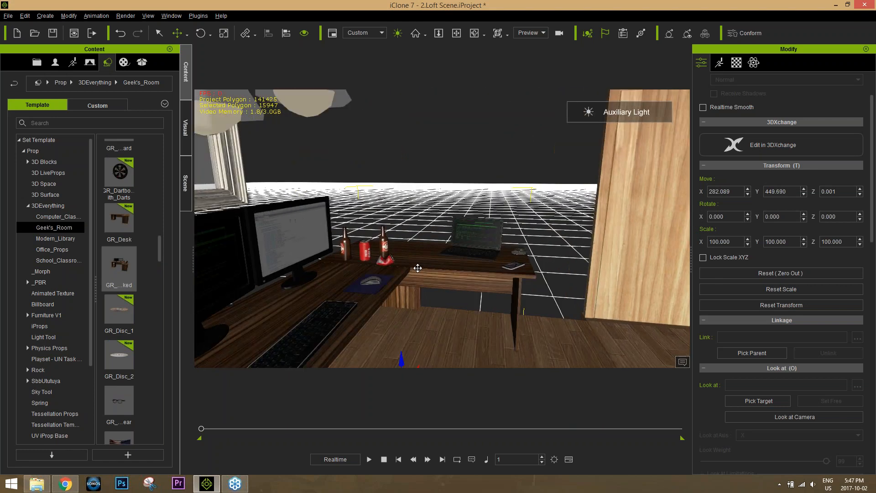
{"action": "right_click_drag", "start_coordinate": [432, 312], "coordinate": [412, 308]}
{"action": "right_click_drag", "start_coordinate": [453, 289], "coordinate": [359, 297]}
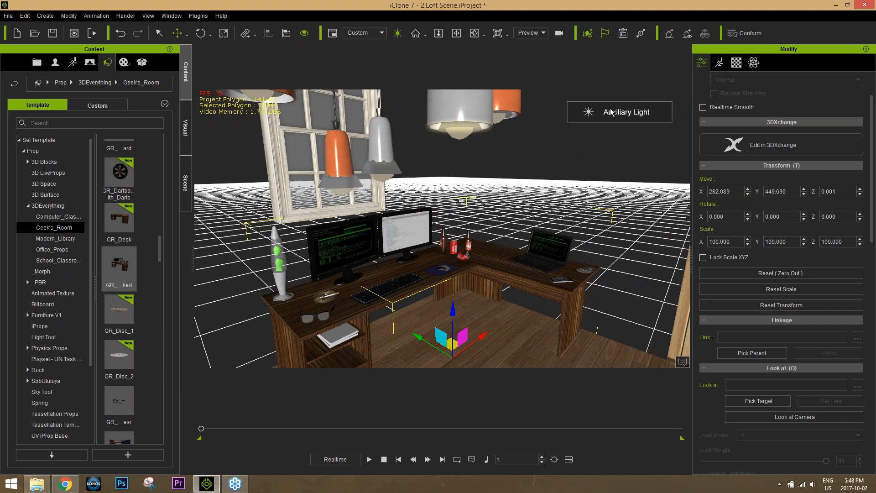
- Turn off the auxiliary light and set the green-text monitor screen material's self illumination to 100
{"action": "left_click", "coordinate": [398, 34]}
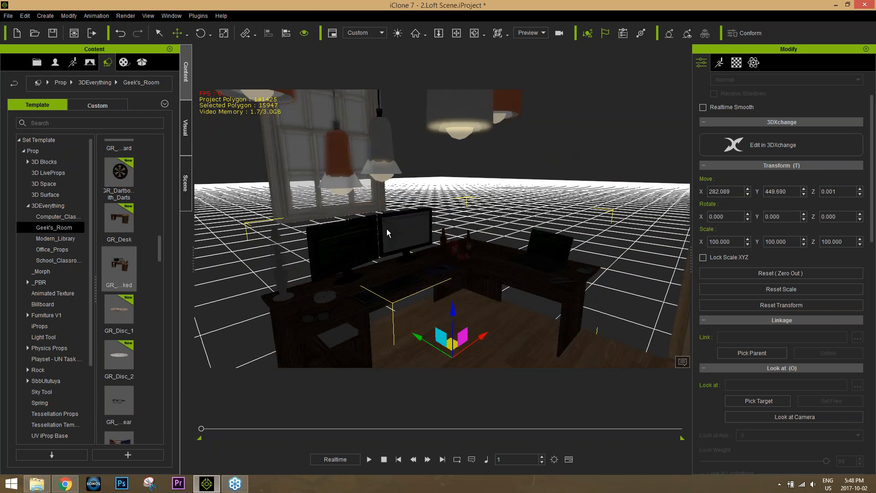
{"action": "left_click", "coordinate": [737, 63]}
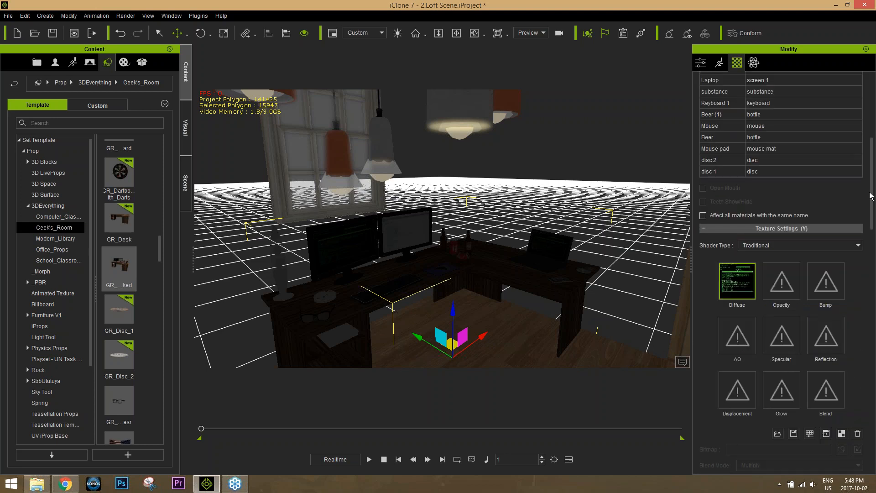
{"action": "scroll", "coordinate": [872, 194], "scroll_direction": "down", "scroll_amount": 1}
{"action": "scroll", "coordinate": [782, 267], "scroll_direction": "down", "scroll_amount": 10}
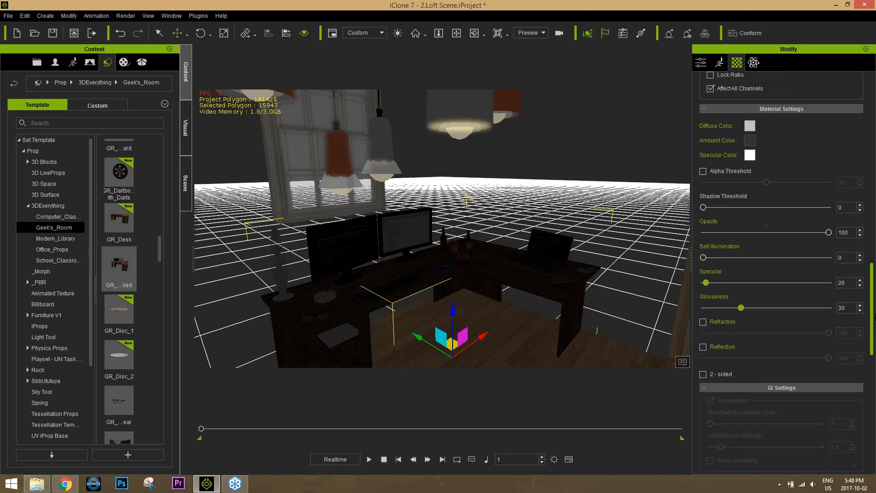
{"action": "left_click_drag", "start_coordinate": [703, 250], "coordinate": [851, 249]}
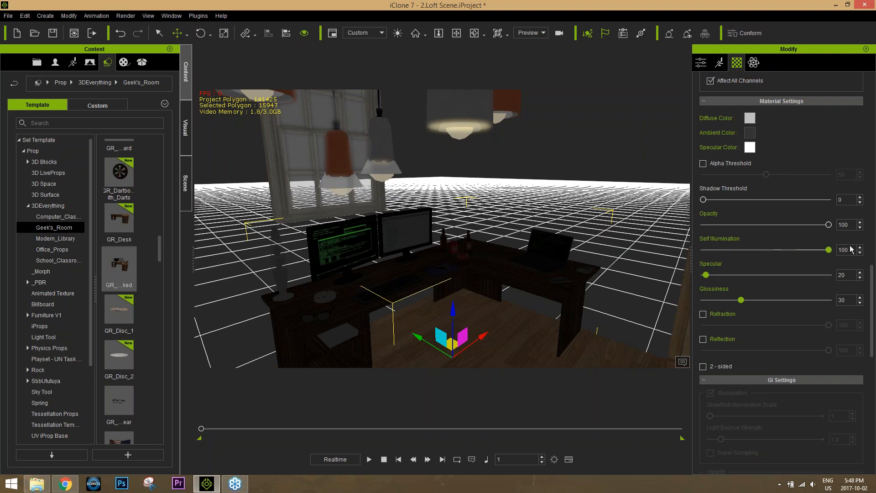
{"action": "scroll", "coordinate": [409, 203], "scroll_direction": "up", "scroll_amount": 6}
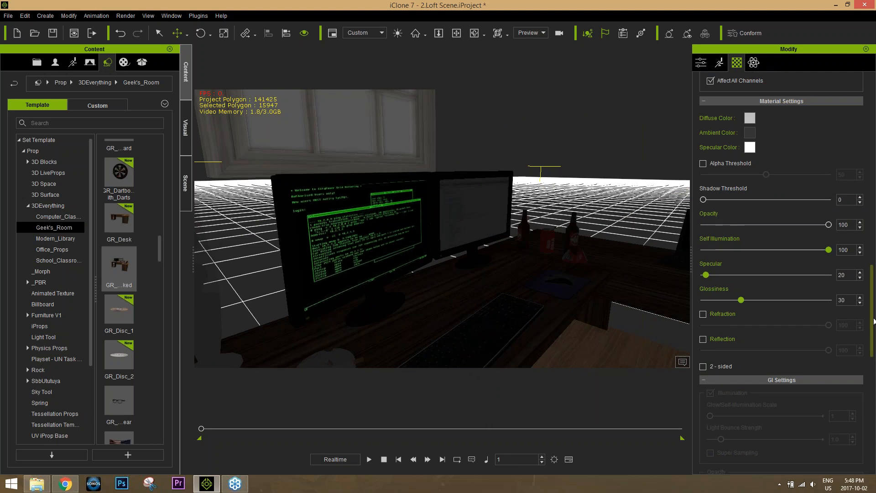
- Load the "cold" image as the monitor screen's glow texture and keep its strength at 100
{"action": "left_click_drag", "start_coordinate": [872, 311], "coordinate": [873, 210]}
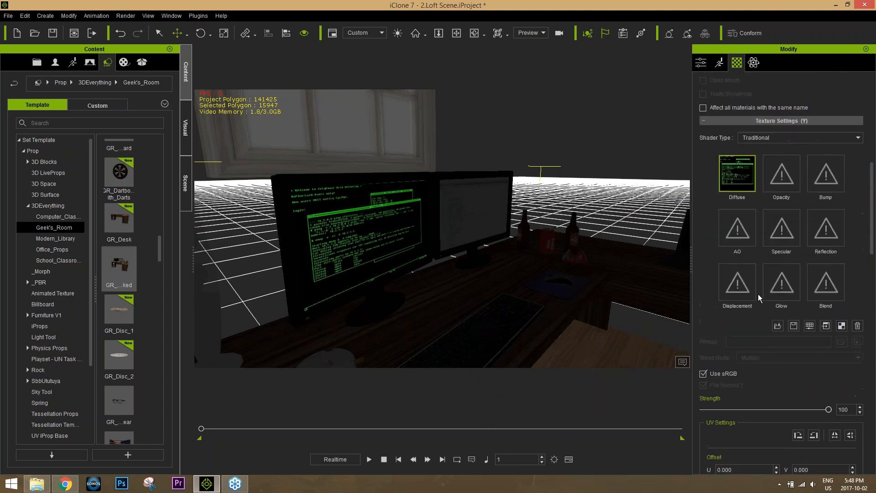
{"action": "left_click", "coordinate": [773, 280]}
{"action": "double_click", "coordinate": [773, 282]}
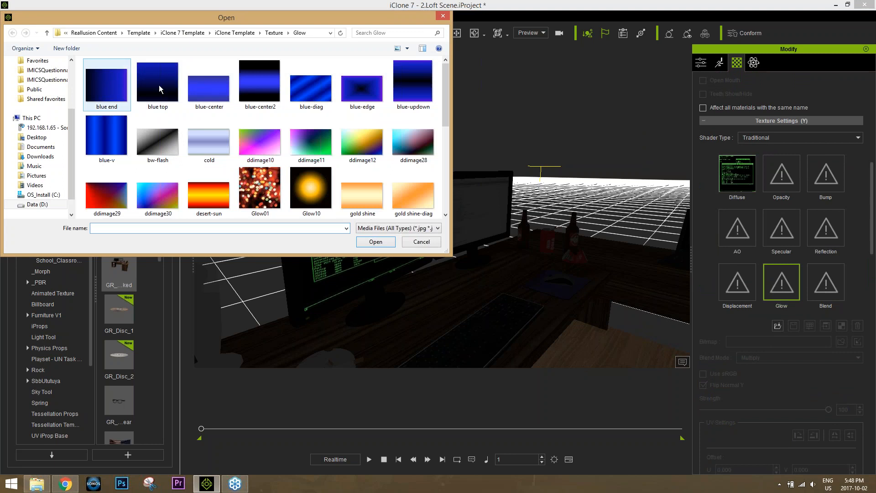
{"action": "double_click", "coordinate": [209, 139]}
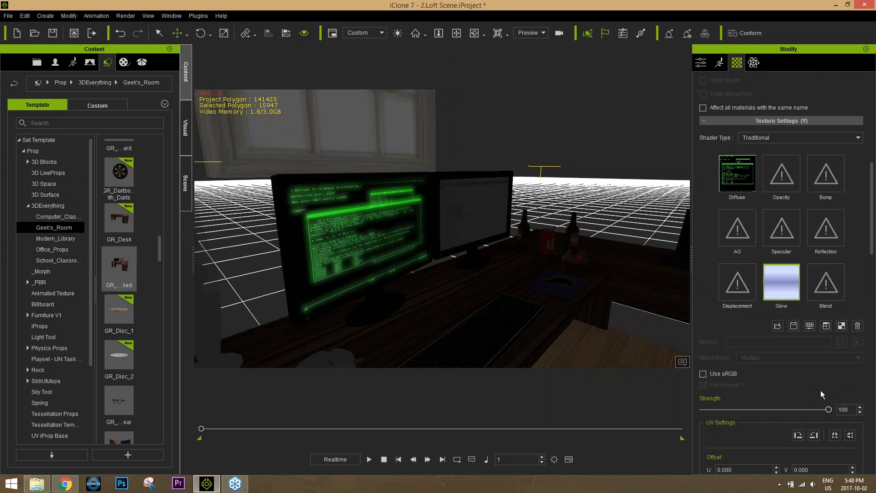
{"action": "mouse_move", "coordinate": [825, 410]}
{"action": "left_mouse_down"}
{"action": "mouse_move", "coordinate": [755, 410]}
{"action": "mouse_move", "coordinate": [831, 411]}
{"action": "left_mouse_up"}
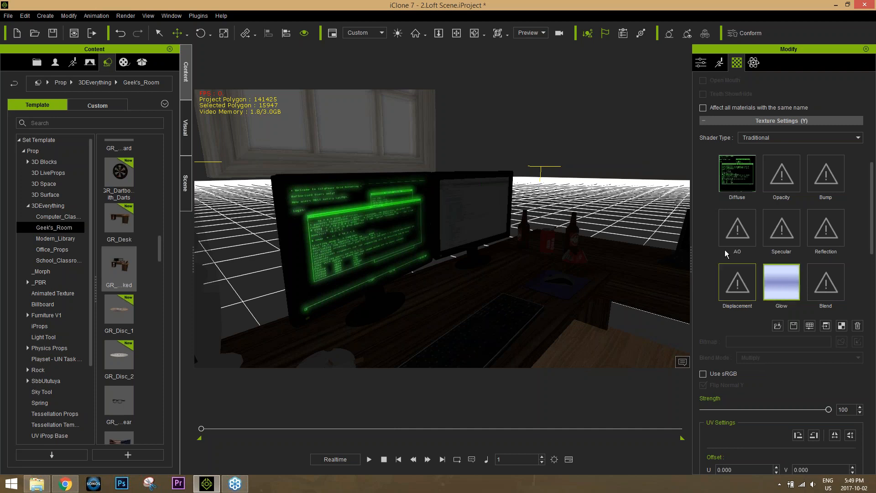
- Turn the auxiliary light back on and show the desk within the whole loft
{"action": "scroll", "coordinate": [554, 166], "scroll_direction": "down", "scroll_amount": 5}
{"action": "left_click", "coordinate": [397, 33]}
{"action": "scroll", "coordinate": [472, 265], "scroll_direction": "down", "scroll_amount": 5}
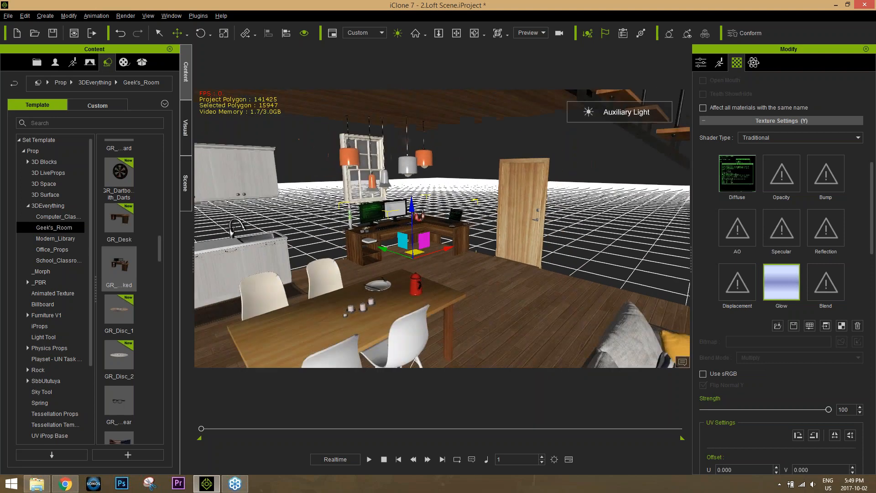
{"action": "scroll", "coordinate": [472, 265], "scroll_direction": "down", "scroll_amount": 5}
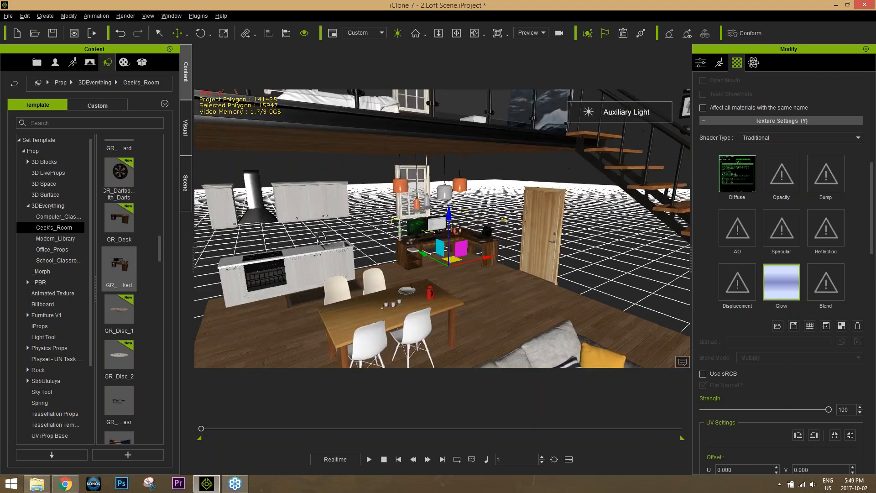
{"action": "scroll", "coordinate": [451, 246], "scroll_direction": "down", "scroll_amount": 2}
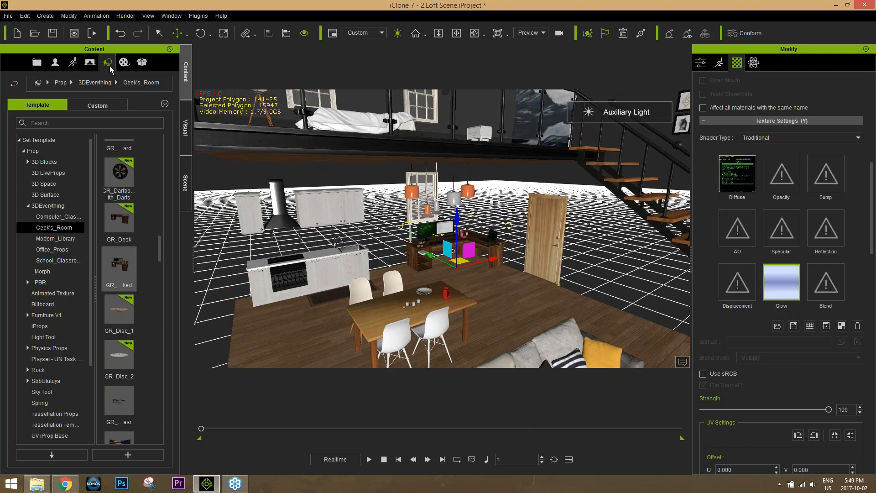
- Add Pipe_001 from the 3D Blocks props to the loft and raise it to a height of about Z 183
{"action": "left_click", "coordinate": [43, 163]}
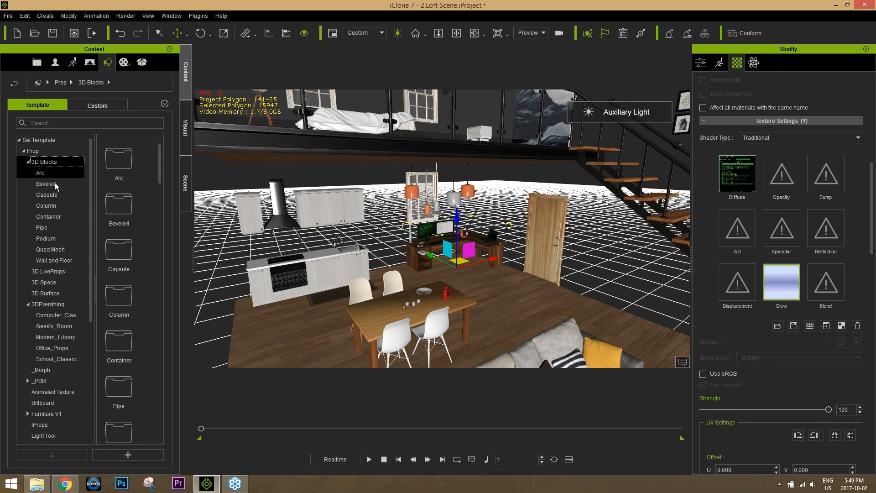
{"action": "left_click", "coordinate": [45, 227]}
{"action": "left_click_drag", "start_coordinate": [122, 161], "coordinate": [507, 340]}
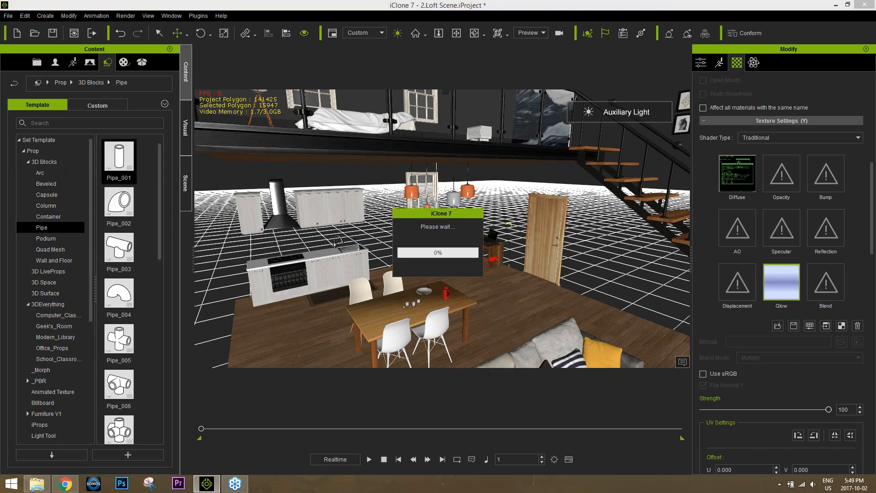
{"action": "left_click_drag", "start_coordinate": [525, 273], "coordinate": [525, 199]}
- Lay the pipe horizontally by setting its Y rotation to 90
{"action": "right_click_drag", "start_coordinate": [610, 288], "coordinate": [525, 255], "text": "alt"}
{"action": "key", "text": "e"}
{"action": "mouse_move", "coordinate": [497, 212]}
{"action": "left_mouse_down"}
{"action": "mouse_move", "coordinate": [548, 207]}
{"action": "mouse_move", "coordinate": [497, 204]}
{"action": "left_mouse_up"}
{"action": "key", "text": "t"}
{"action": "double_click", "coordinate": [783, 215]}
{"action": "type", "text": "90"}
{"action": "key", "text": "Return"}
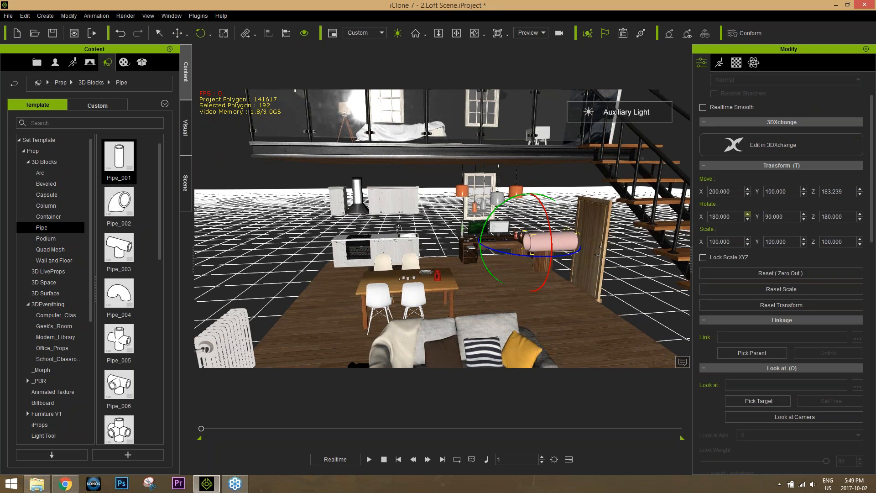
- Apply the metal_004 Substance material to the pipe and inspect its surface up close
{"action": "left_click", "coordinate": [124, 62]}
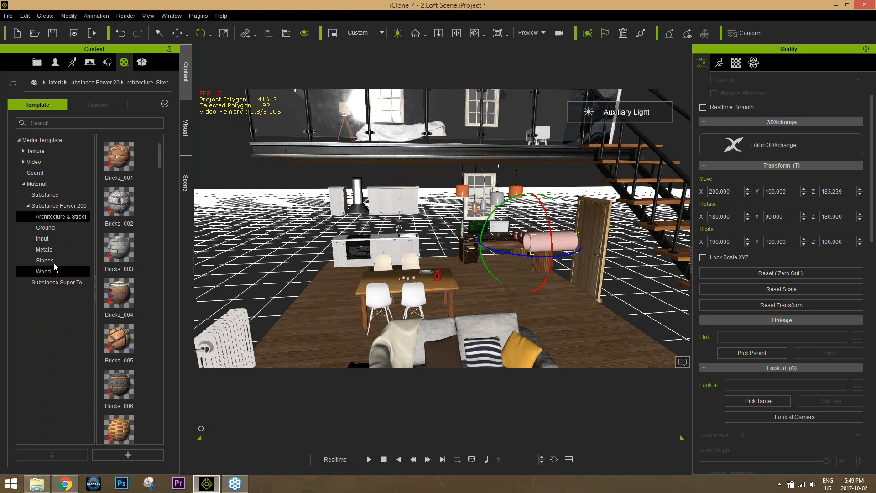
{"action": "left_click", "coordinate": [51, 198]}
{"action": "left_click_drag", "start_coordinate": [158, 161], "coordinate": [550, 242]}
{"action": "scroll", "coordinate": [479, 236], "scroll_direction": "up", "scroll_amount": 10}
{"action": "scroll", "coordinate": [479, 236], "scroll_direction": "up", "scroll_amount": 2}
{"action": "scroll", "coordinate": [488, 290], "scroll_direction": "down", "scroll_amount": 8}
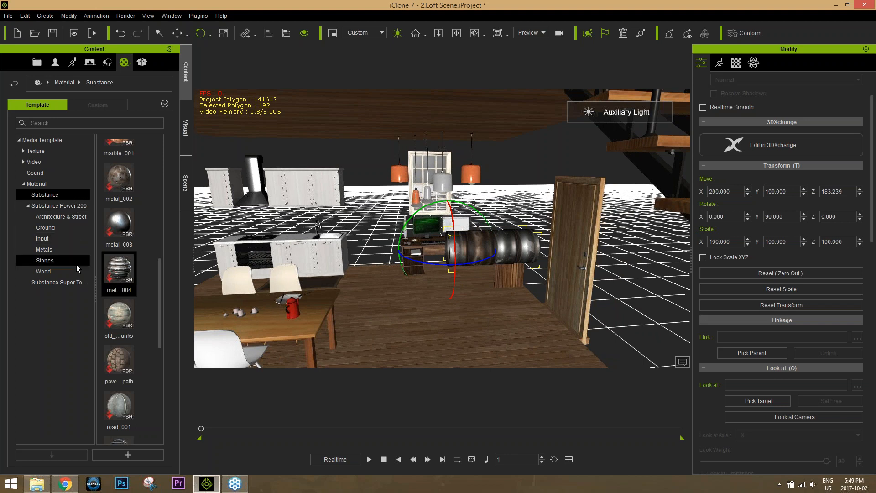
- Browse the Substance Power 200 metal materials and examine the textured pipe
{"action": "left_click", "coordinate": [48, 251]}
{"action": "left_click_drag", "start_coordinate": [161, 299], "coordinate": [158, 179]}
{"action": "scroll", "coordinate": [498, 271], "scroll_direction": "up", "scroll_amount": 3}
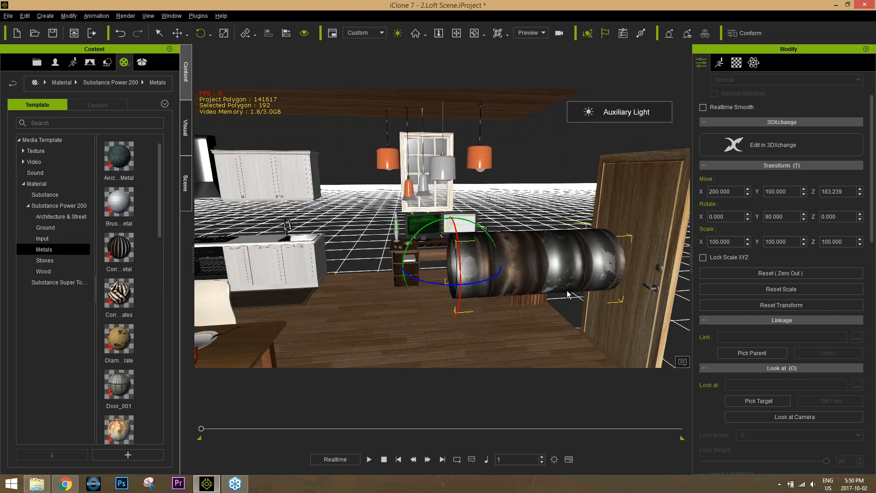
- Move the metal pipe along the X axis to about X -199, beside the kitchen cabinets
{"action": "key", "text": "r"}
{"action": "scroll", "coordinate": [527, 280], "scroll_direction": "down", "scroll_amount": 5}
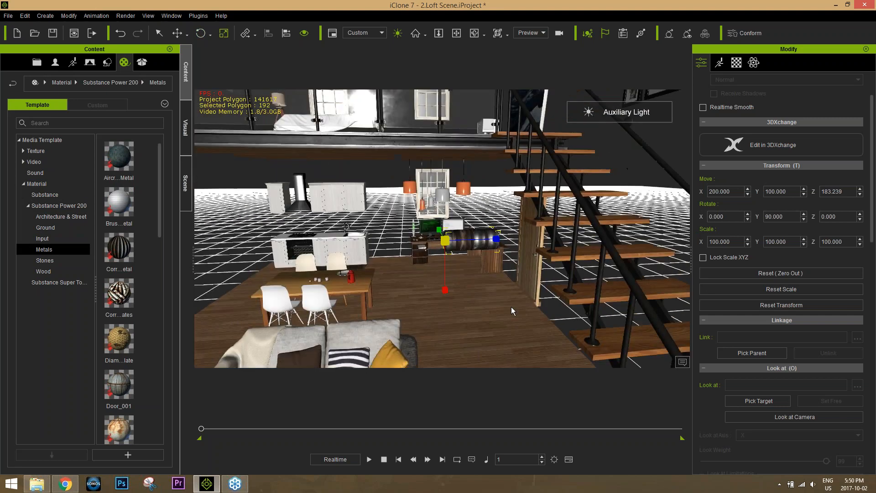
{"action": "key", "text": "w"}
{"action": "left_click_drag", "start_coordinate": [492, 241], "coordinate": [249, 239]}
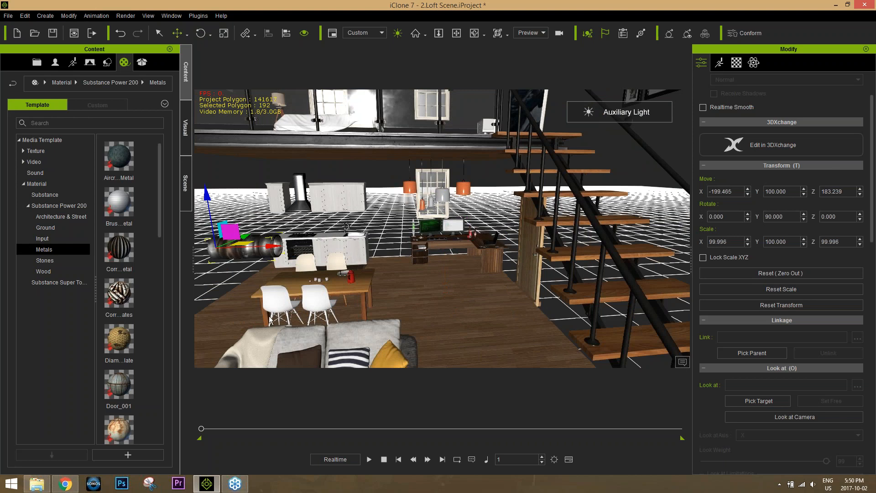
- Move the metal pipe to about X -293.9 and Z 327.9, under the edge of the loft floor
{"action": "middle_click_drag", "start_coordinate": [249, 239], "coordinate": [447, 262]}
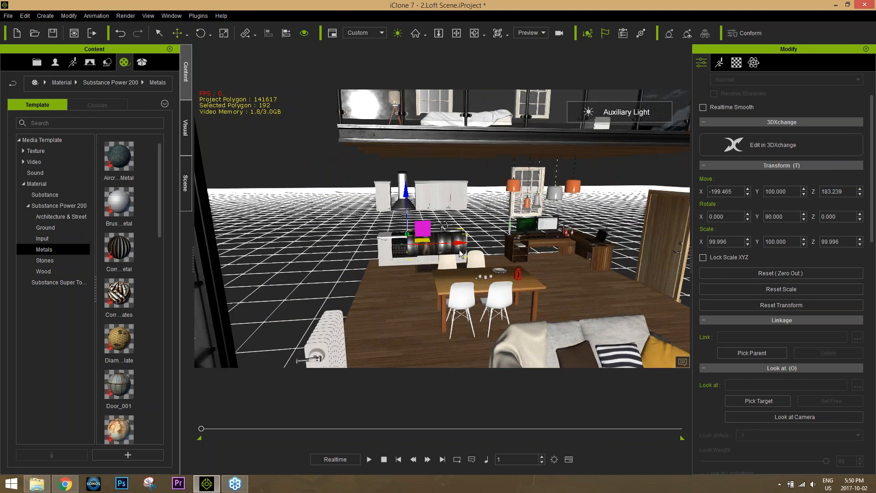
{"action": "left_click_drag", "start_coordinate": [460, 247], "coordinate": [397, 247]}
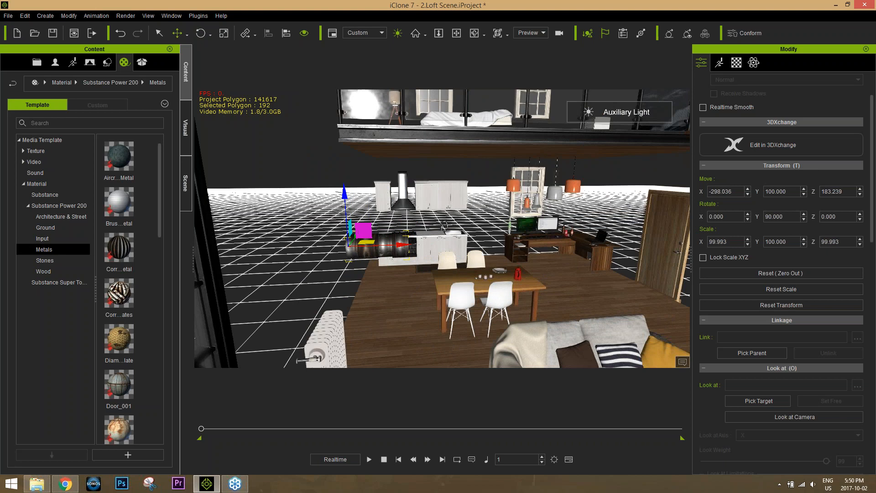
{"action": "left_click_drag", "start_coordinate": [344, 195], "coordinate": [338, 133]}
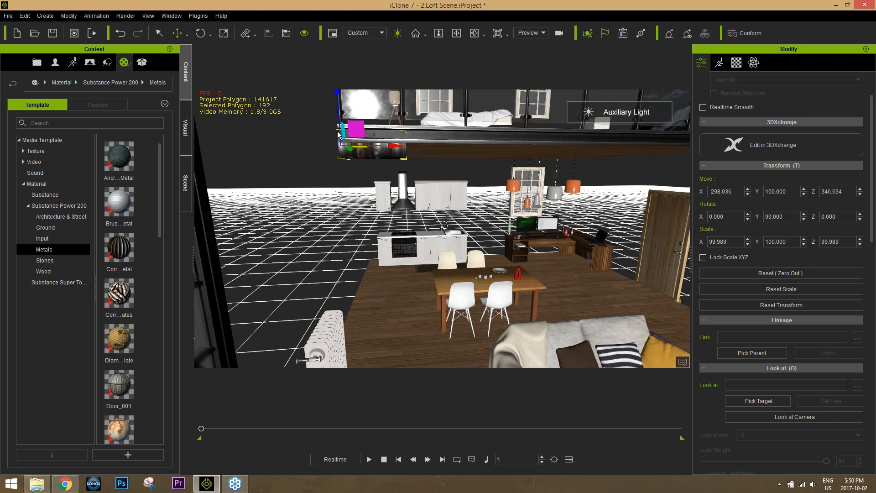
{"action": "scroll", "coordinate": [443, 227], "scroll_direction": "up", "scroll_amount": 3}
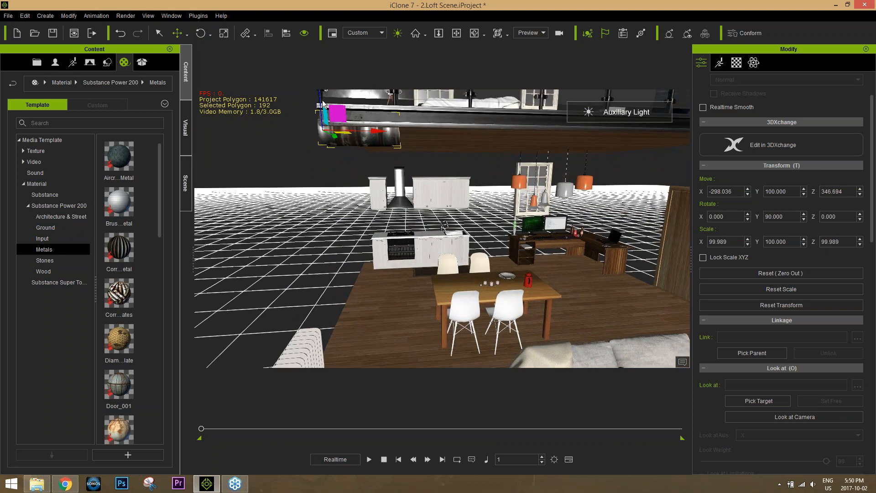
{"action": "left_click_drag", "start_coordinate": [320, 100], "coordinate": [321, 114]}
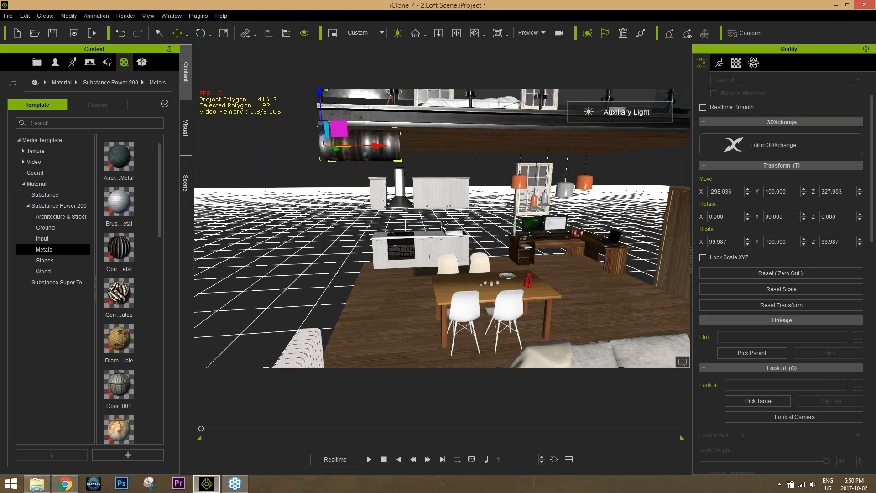
{"action": "left_click_drag", "start_coordinate": [377, 146], "coordinate": [381, 148]}
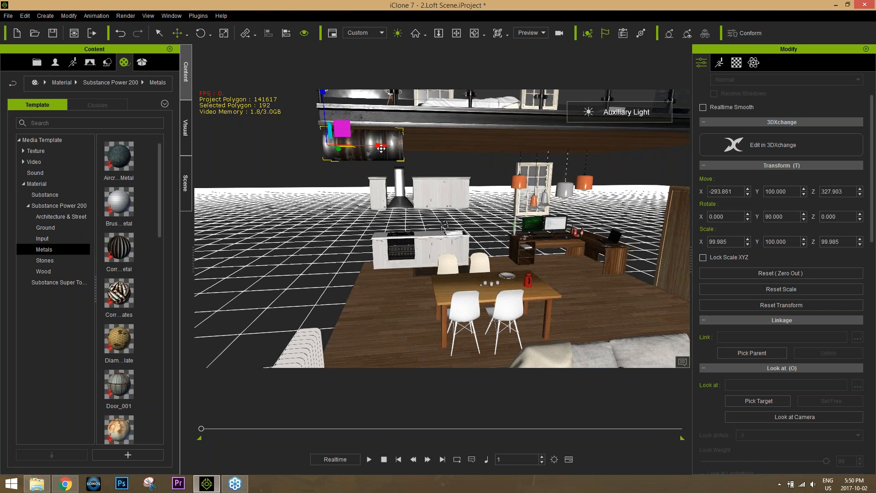
- Stretch the pipe lengthwise under the loft floor by scaling its Z to about 717.6
{"action": "right_click_drag", "start_coordinate": [428, 171], "coordinate": [380, 182]}
{"action": "key", "text": "r"}
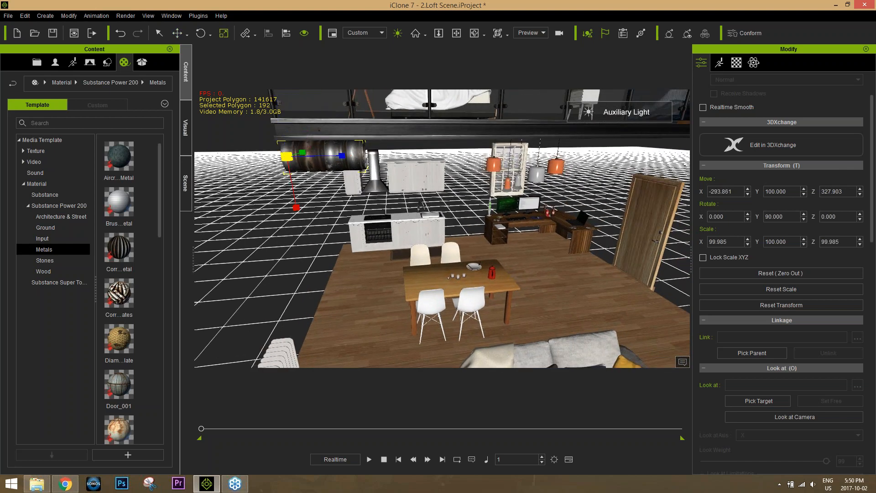
{"action": "left_click_drag", "start_coordinate": [380, 181], "coordinate": [335, 182], "text": "alt"}
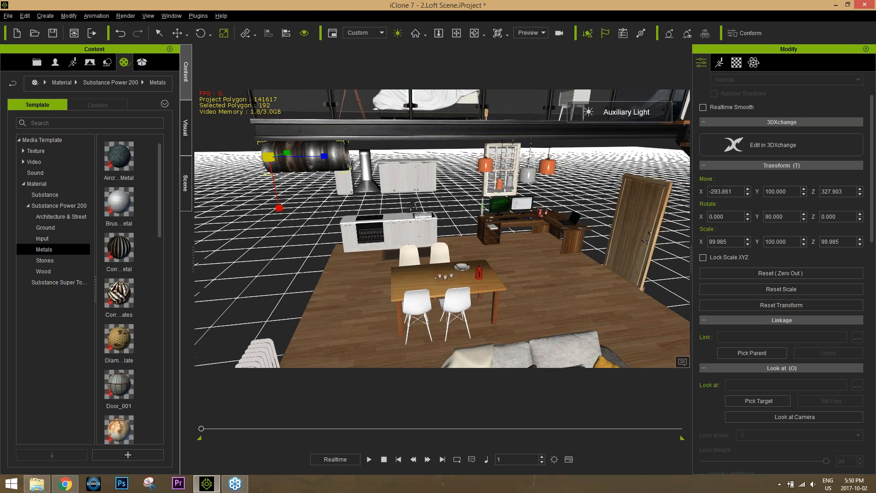
{"action": "scroll", "coordinate": [335, 182], "scroll_direction": "down", "scroll_amount": 3}
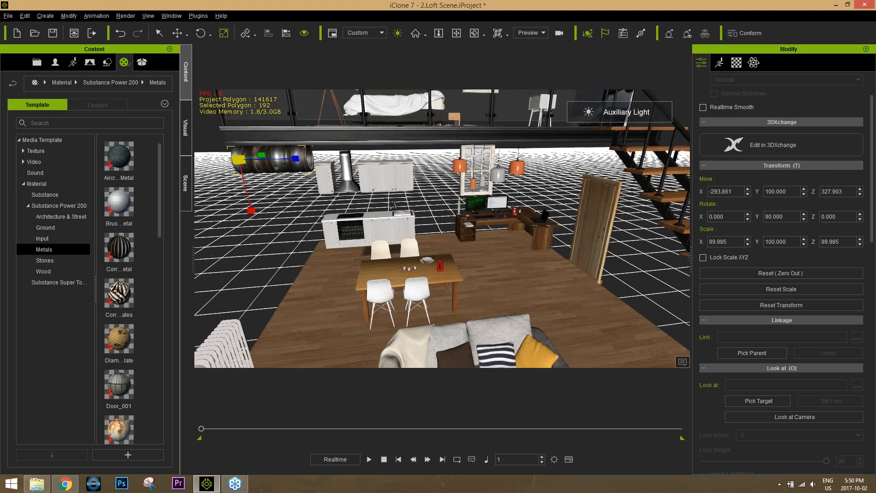
{"action": "left_click_drag", "start_coordinate": [299, 158], "coordinate": [484, 165]}
{"action": "scroll", "coordinate": [529, 196], "scroll_direction": "down", "scroll_amount": 2}
{"action": "right_click_drag", "start_coordinate": [530, 200], "coordinate": [468, 209], "text": "alt"}
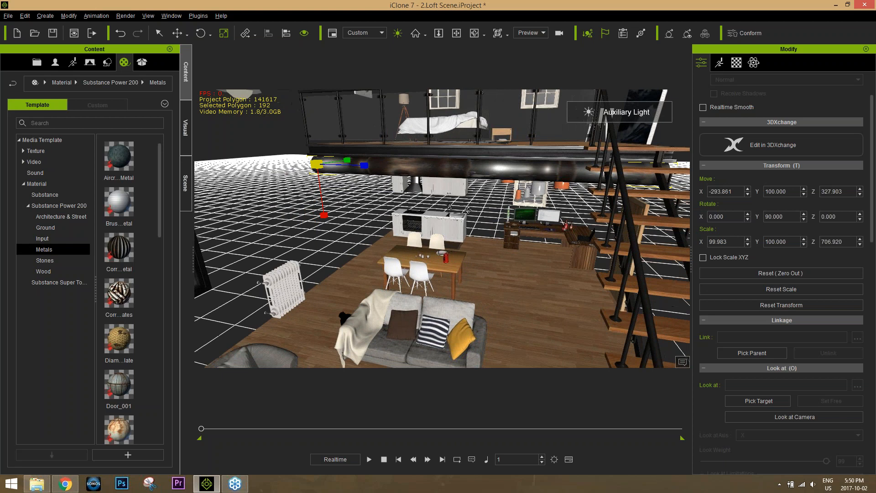
{"action": "left_click_drag", "start_coordinate": [363, 165], "coordinate": [366, 166]}
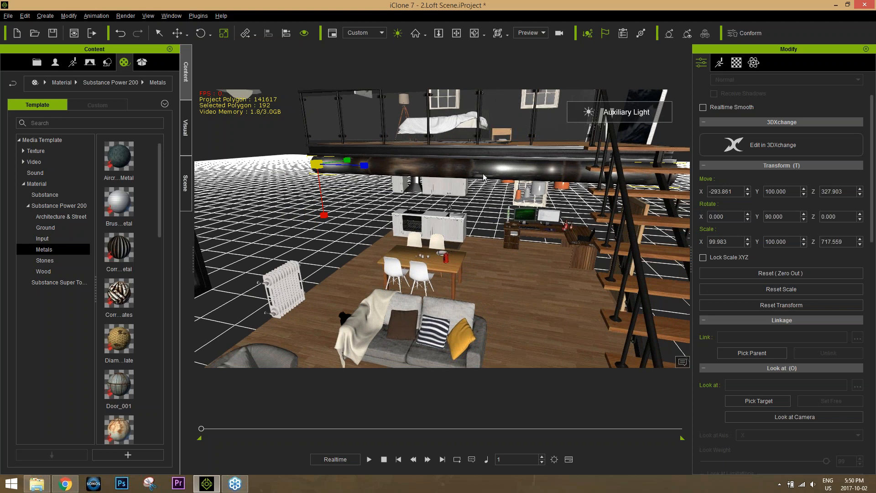
{"action": "scroll", "coordinate": [497, 169], "scroll_direction": "up", "scroll_amount": 1}
{"action": "middle_click_drag", "start_coordinate": [493, 212], "coordinate": [462, 227]}
{"action": "right_click_drag", "start_coordinate": [462, 226], "coordinate": [485, 223]}
{"action": "scroll", "coordinate": [485, 223], "scroll_direction": "up", "scroll_amount": 2}
{"action": "middle_click_drag", "start_coordinate": [485, 222], "coordinate": [485, 232]}
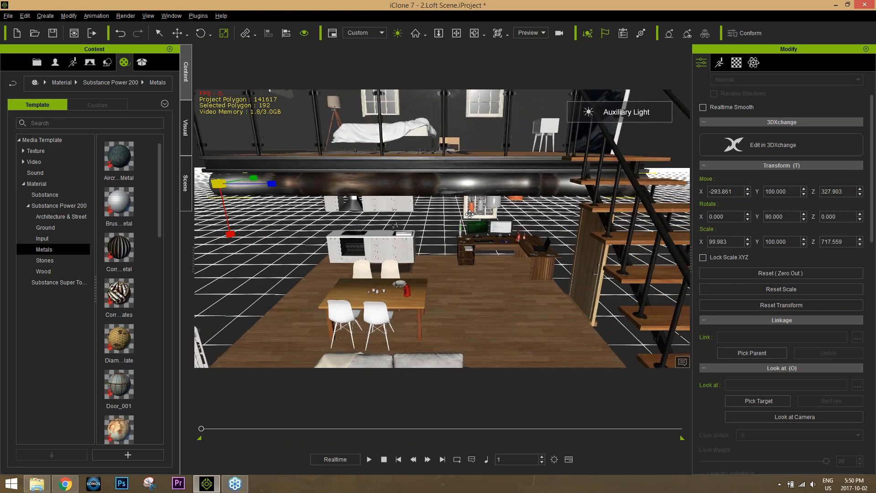
- Try a U tiling of 5 on the stretched pipe's material texture
{"action": "left_click", "coordinate": [736, 62]}
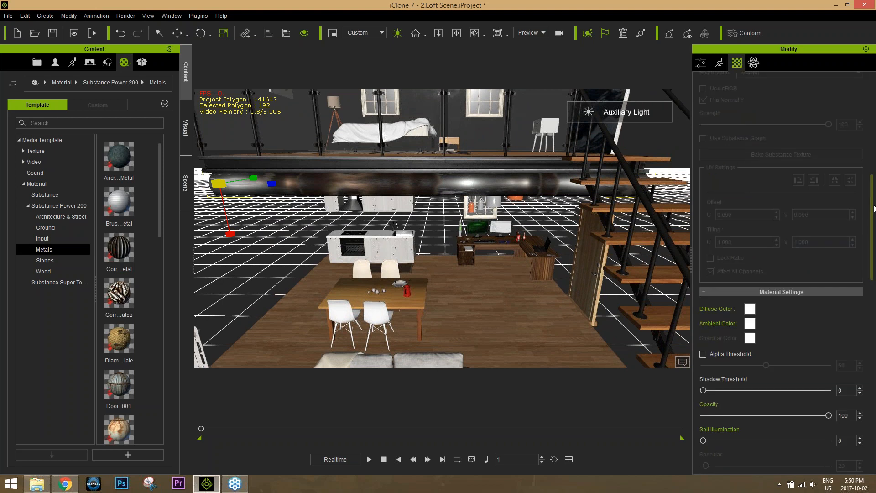
{"action": "scroll", "coordinate": [874, 213], "scroll_direction": "up", "scroll_amount": 6}
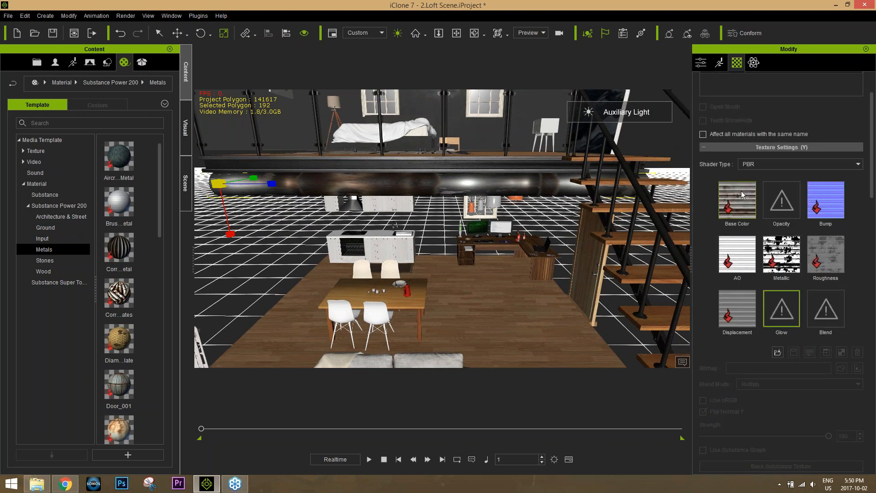
{"action": "scroll", "coordinate": [873, 205], "scroll_direction": "down", "scroll_amount": 6}
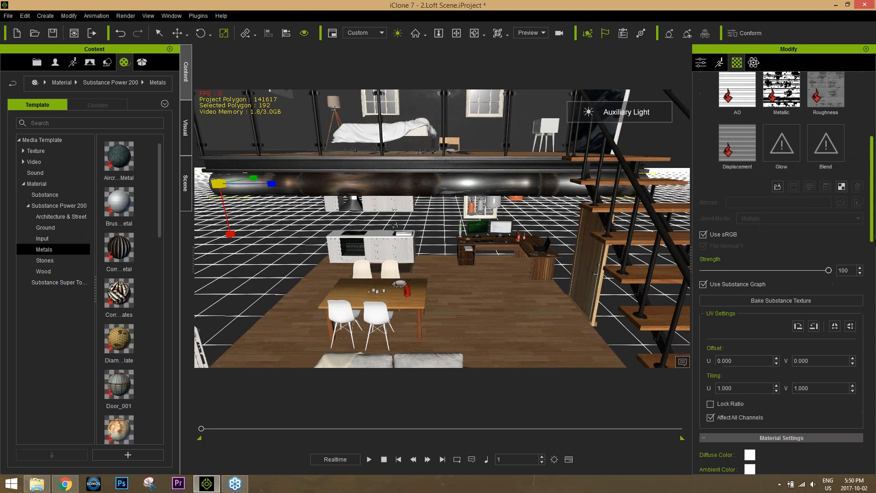
{"action": "double_click", "coordinate": [750, 285]}
{"action": "type", "text": "5"}
{"action": "key", "text": "Return"}
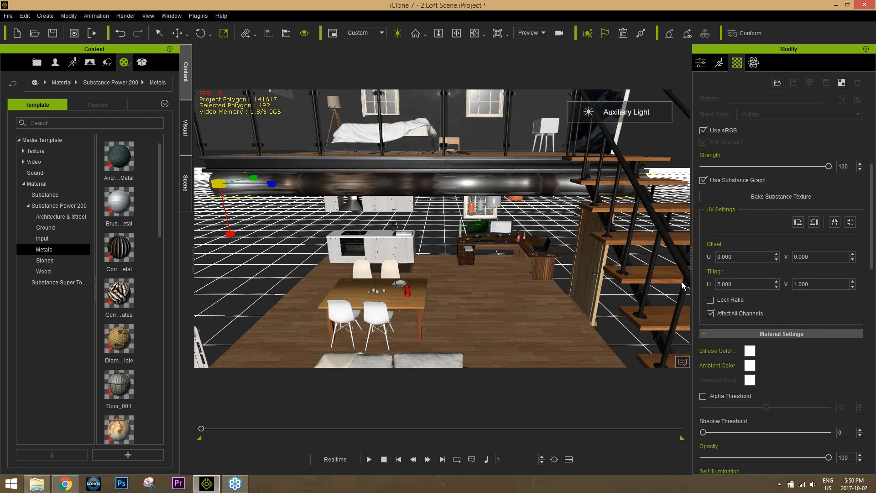
- Set the pipe texture's tiling to U 1 and V 5
{"action": "double_click", "coordinate": [730, 284]}
{"action": "type", "text": "1"}
{"action": "key", "text": "Return"}
{"action": "key", "text": "Tab"}
{"action": "type", "text": "5"}
{"action": "key", "text": "Return"}
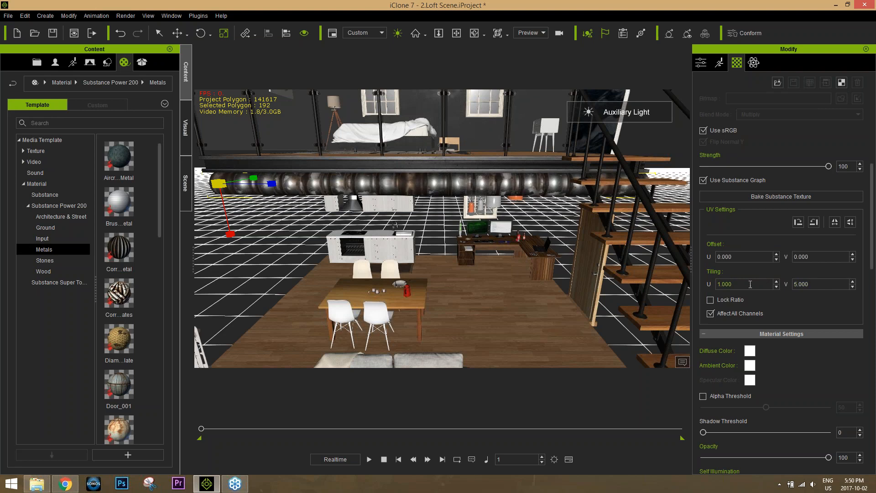
{"action": "right_click_drag", "start_coordinate": [360, 247], "coordinate": [290, 250]}
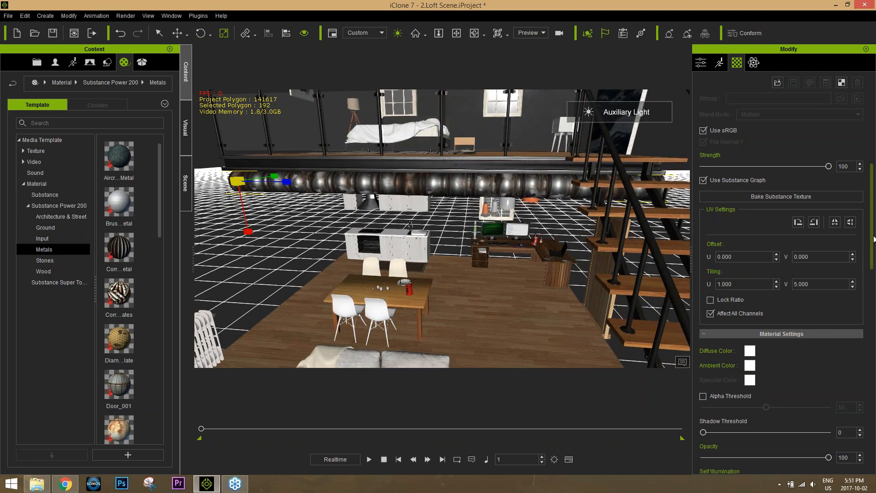
- Try a Substance output size of 1024x1024 on the pipe's material and inspect the surface up close
{"action": "left_click_drag", "start_coordinate": [873, 239], "coordinate": [840, 382]}
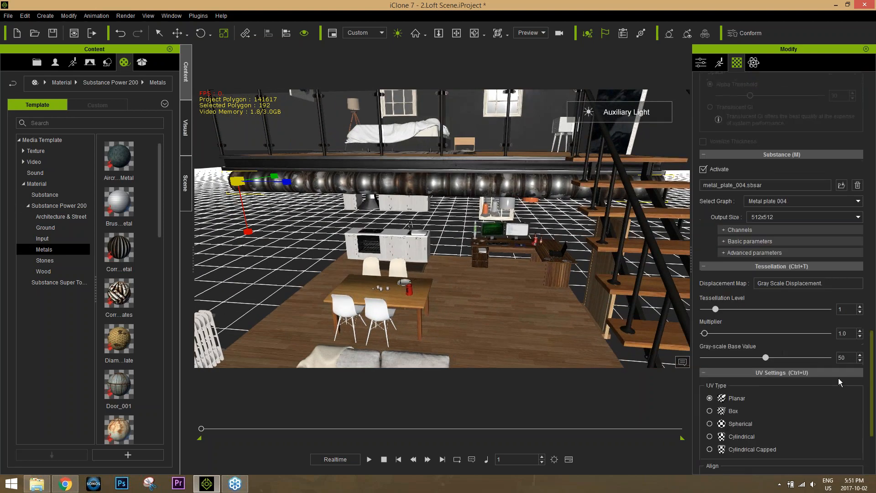
{"action": "left_click", "coordinate": [768, 218]}
{"action": "left_click", "coordinate": [776, 274]}
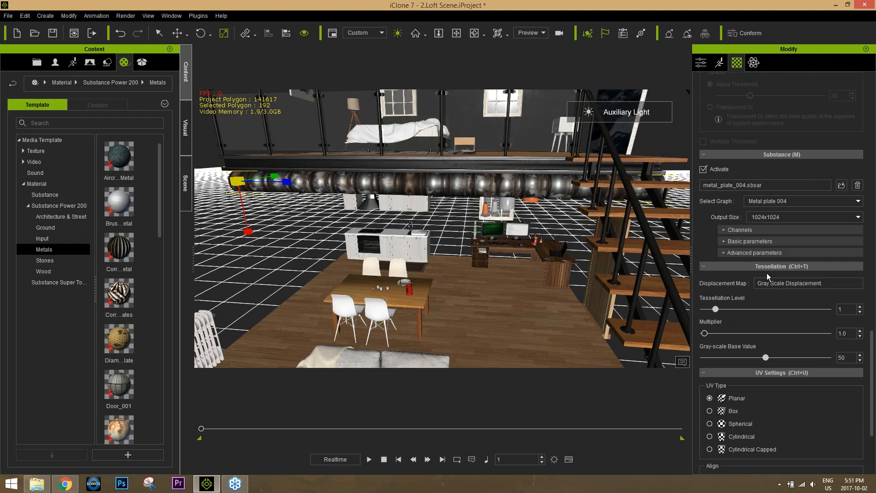
{"action": "scroll", "coordinate": [523, 297], "scroll_direction": "up", "scroll_amount": 4}
{"action": "middle_click_drag", "start_coordinate": [493, 208], "coordinate": [461, 253]}
{"action": "scroll", "coordinate": [478, 231], "scroll_direction": "up", "scroll_amount": 4}
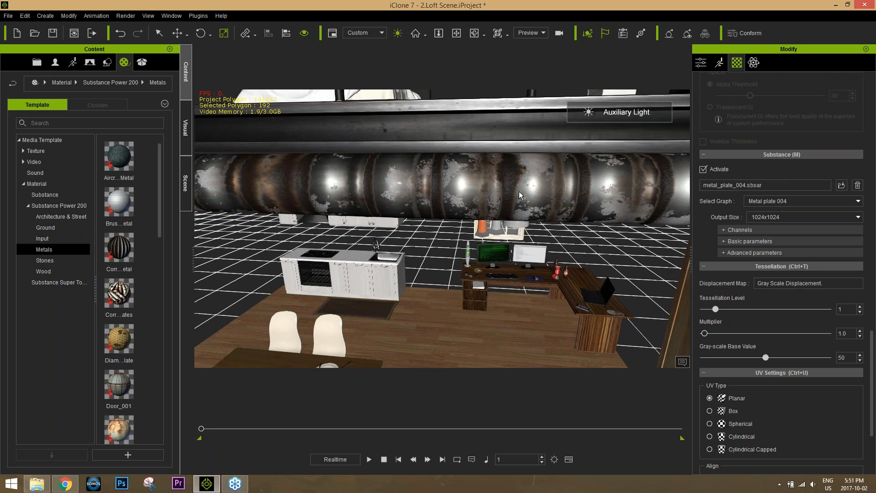
- Compare the pipe's Substance output at 2048x2048 and 512x512, leaving the output size at 2048x2048
{"action": "left_click", "coordinate": [774, 218]}
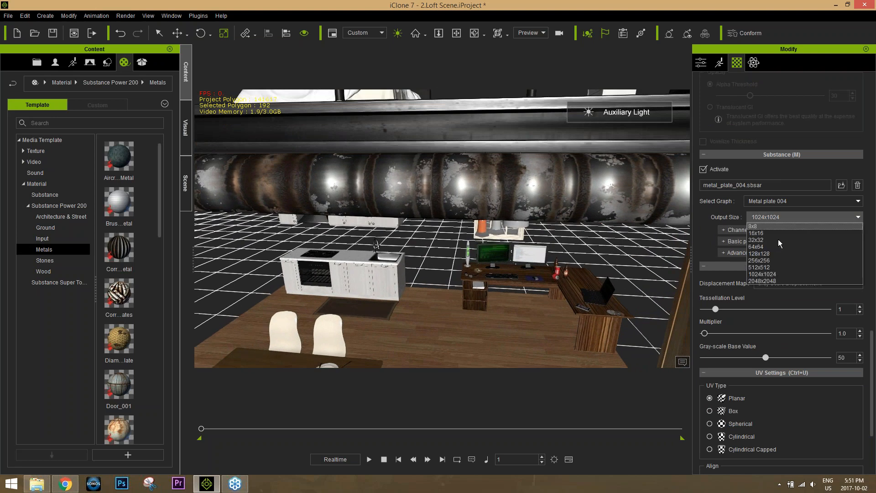
{"action": "left_click", "coordinate": [772, 281]}
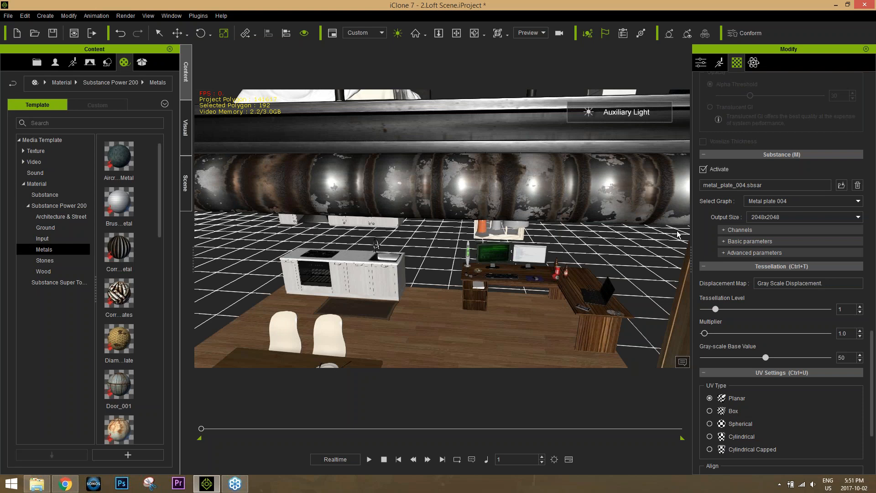
{"action": "left_click", "coordinate": [791, 218]}
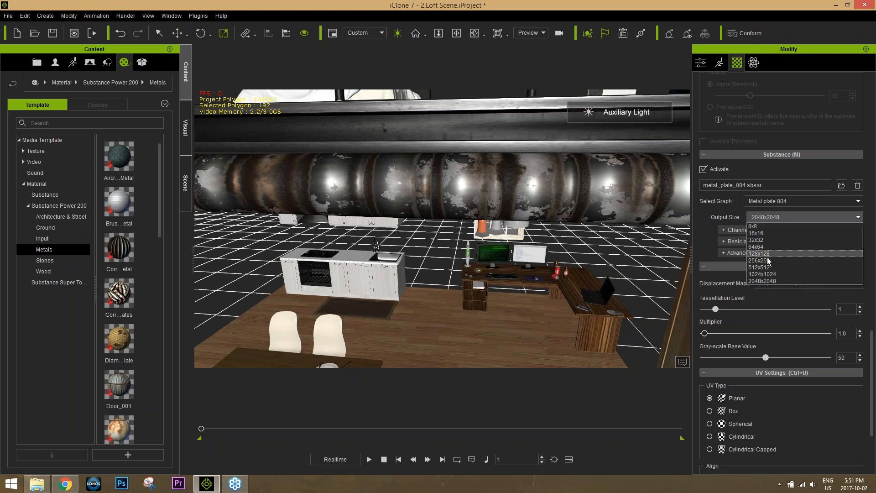
{"action": "left_click", "coordinate": [763, 269]}
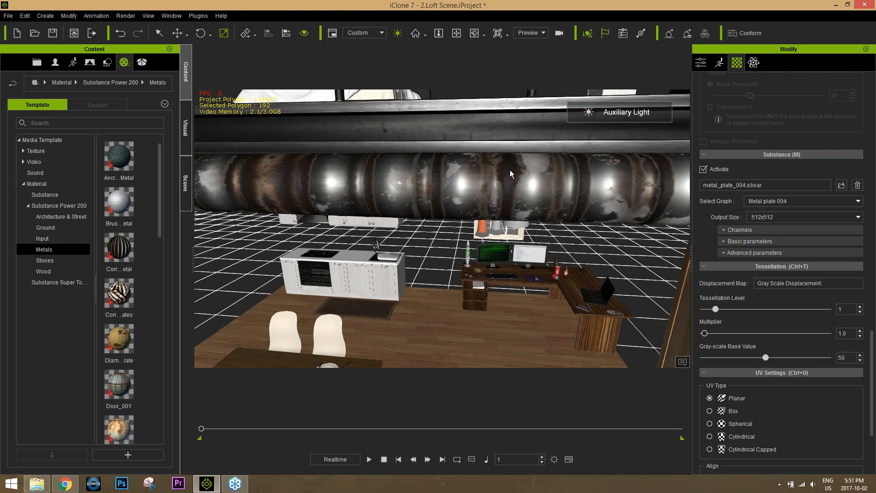
{"action": "left_click", "coordinate": [785, 219]}
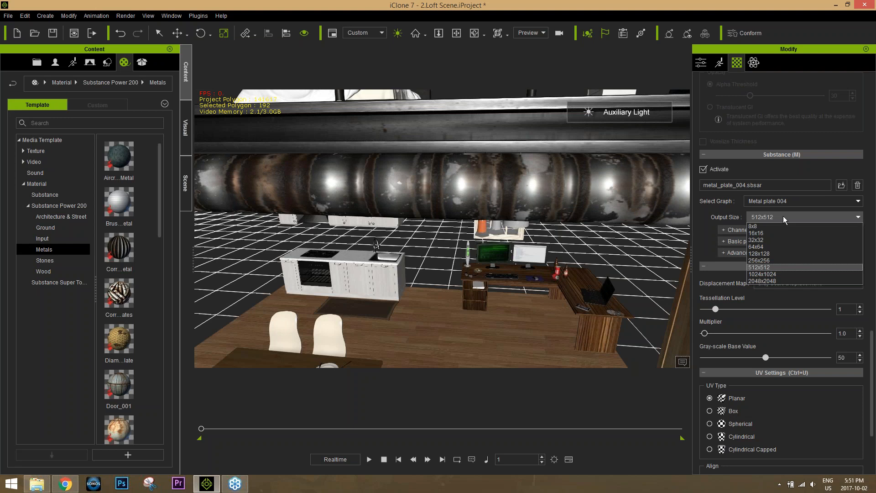
{"action": "left_click", "coordinate": [771, 280]}
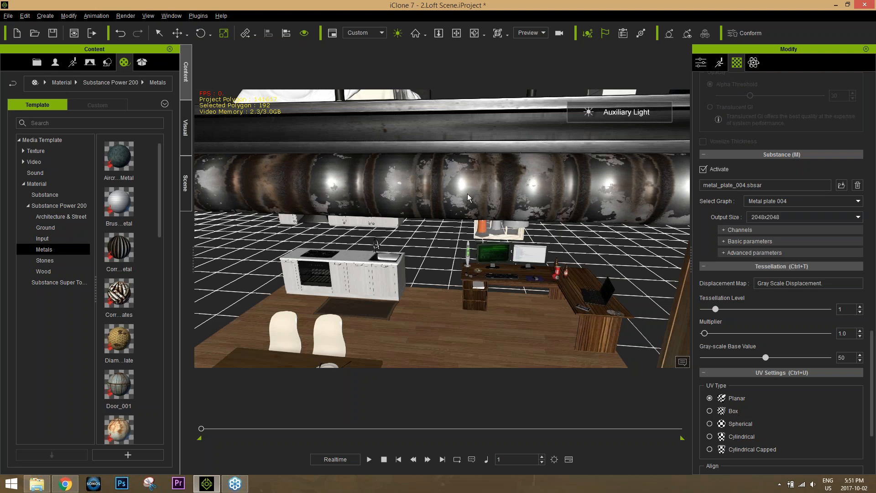
{"action": "scroll", "coordinate": [404, 249], "scroll_direction": "down", "scroll_amount": 3}
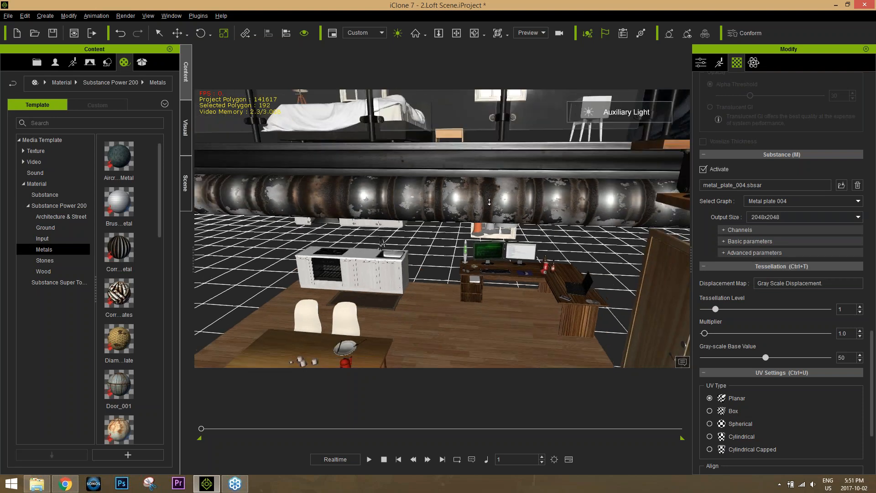
{"action": "right_click_drag", "start_coordinate": [404, 249], "coordinate": [436, 243]}
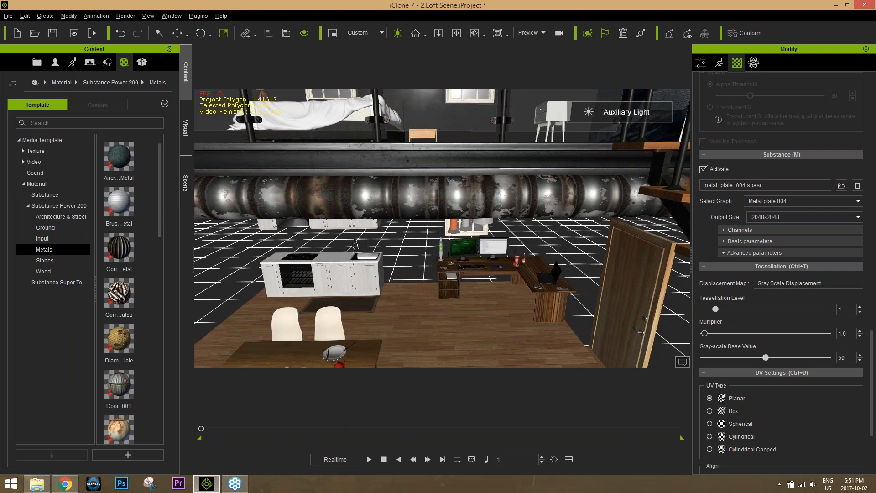
{"action": "scroll", "coordinate": [405, 254], "scroll_direction": "down", "scroll_amount": 2}
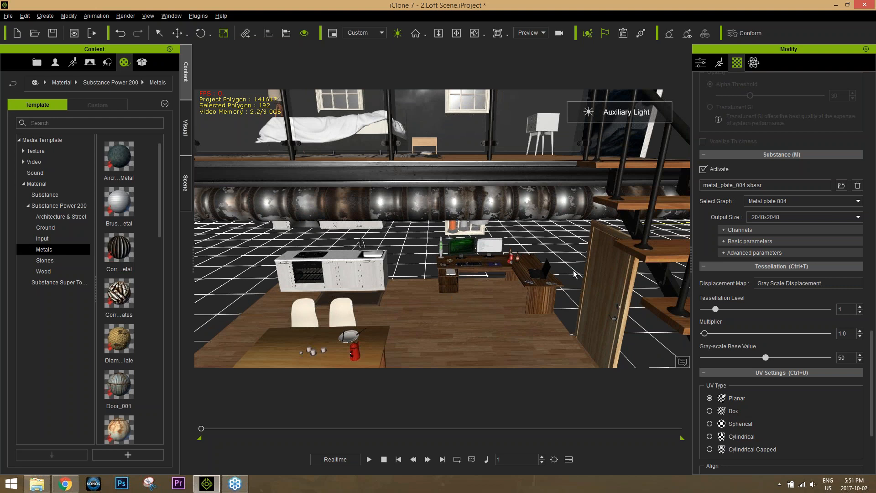
- Select the wooden door beside the desk and bring it into close view
{"action": "middle_click_drag", "start_coordinate": [570, 293], "coordinate": [521, 208]}
{"action": "right_click_drag", "start_coordinate": [522, 208], "coordinate": [481, 231]}
{"action": "scroll", "coordinate": [506, 274], "scroll_direction": "up", "scroll_amount": 2}
{"action": "scroll", "coordinate": [506, 275], "scroll_direction": "up", "scroll_amount": 5}
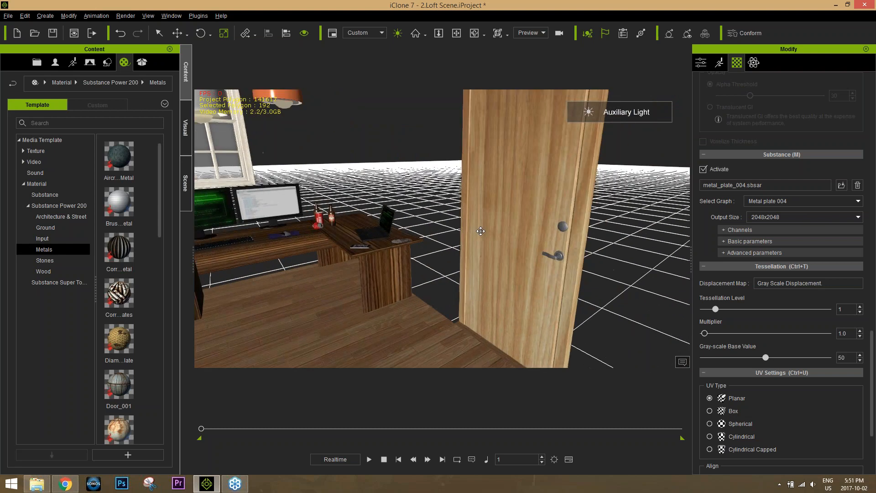
{"action": "middle_click_drag", "start_coordinate": [482, 231], "coordinate": [452, 262]}
{"action": "scroll", "coordinate": [452, 262], "scroll_direction": "down", "scroll_amount": 1}
{"action": "right_click_drag", "start_coordinate": [456, 235], "coordinate": [441, 222]}
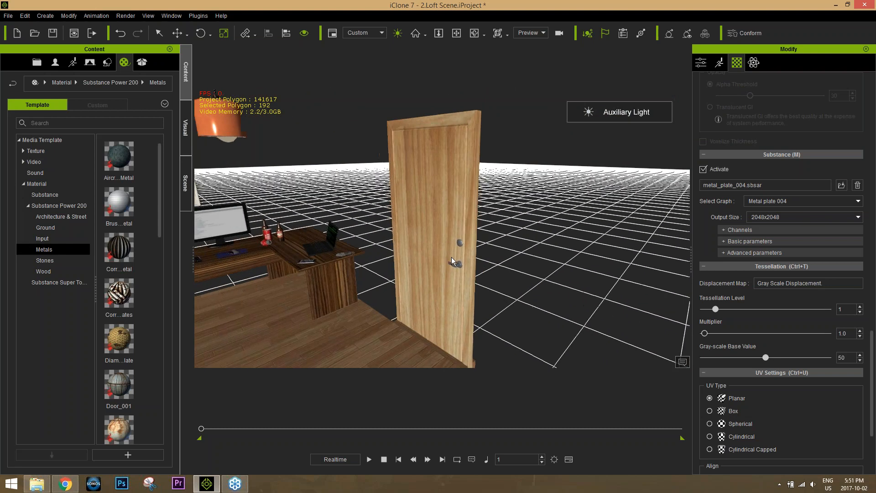
{"action": "key", "text": "q"}
{"action": "left_click", "coordinate": [442, 223]}
{"action": "mouse_move", "coordinate": [411, 270]}
{"action": "right_mouse_down"}
{"action": "mouse_move", "coordinate": [445, 269]}
{"action": "mouse_move", "coordinate": [427, 269]}
{"action": "right_mouse_up"}
{"action": "middle_click_drag", "start_coordinate": [427, 270], "coordinate": [429, 255]}
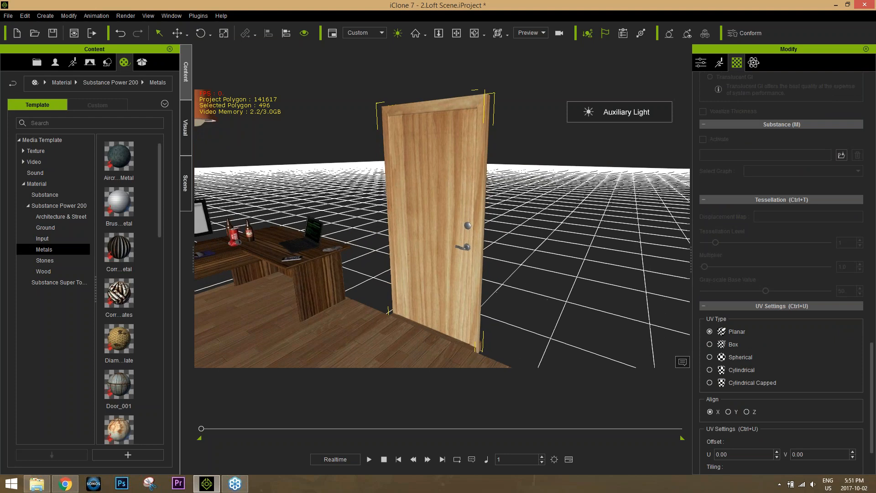
- Apply the RL_PBR_Mixer_3 material from the Substance Super Tools to the wooden door
{"action": "left_click", "coordinate": [66, 282]}
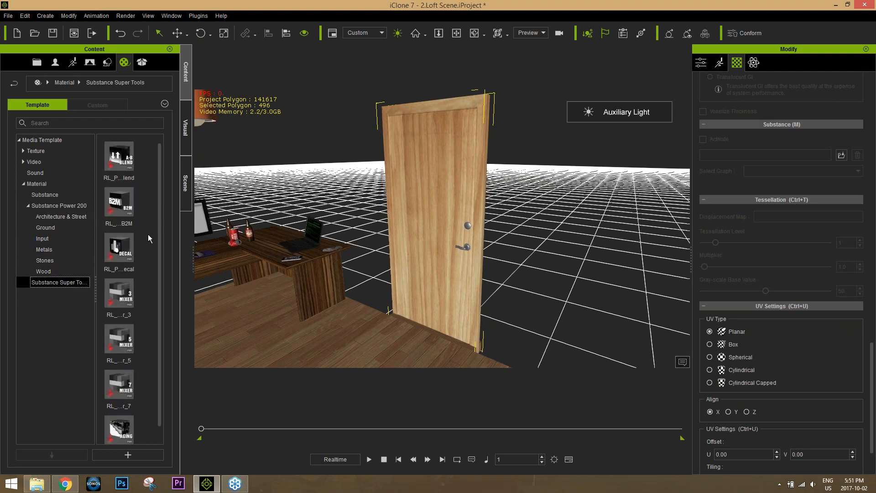
{"action": "left_click_drag", "start_coordinate": [463, 258], "coordinate": [425, 275], "text": "alt"}
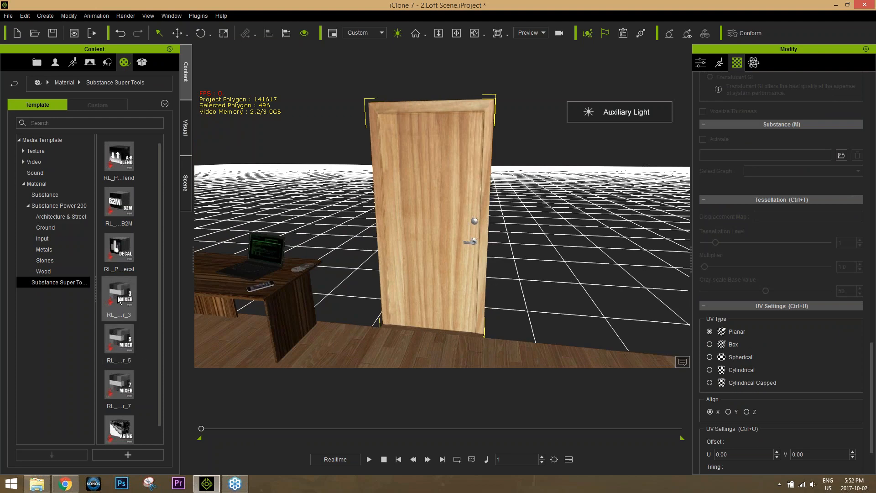
{"action": "left_click_drag", "start_coordinate": [118, 297], "coordinate": [435, 218]}
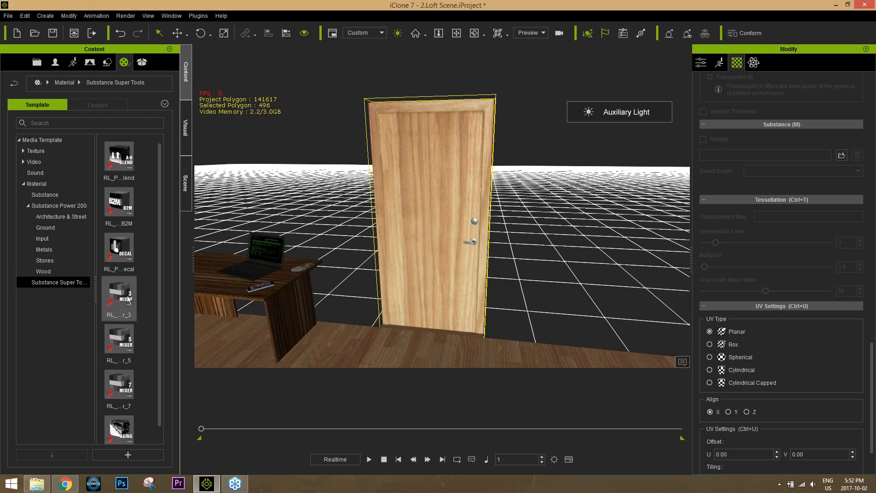
{"action": "right_click_drag", "start_coordinate": [510, 296], "coordinate": [483, 294]}
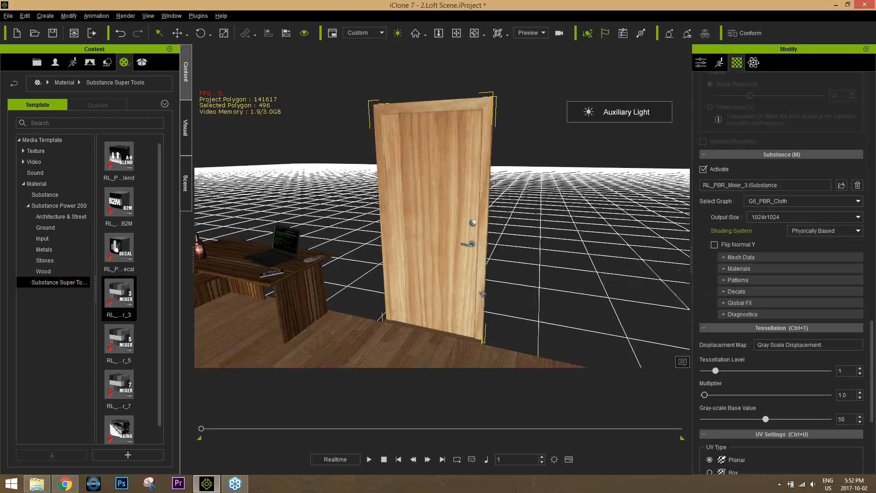
{"action": "scroll", "coordinate": [483, 294], "scroll_direction": "up", "scroll_amount": 2}
{"action": "middle_click_drag", "start_coordinate": [493, 251], "coordinate": [456, 246]}
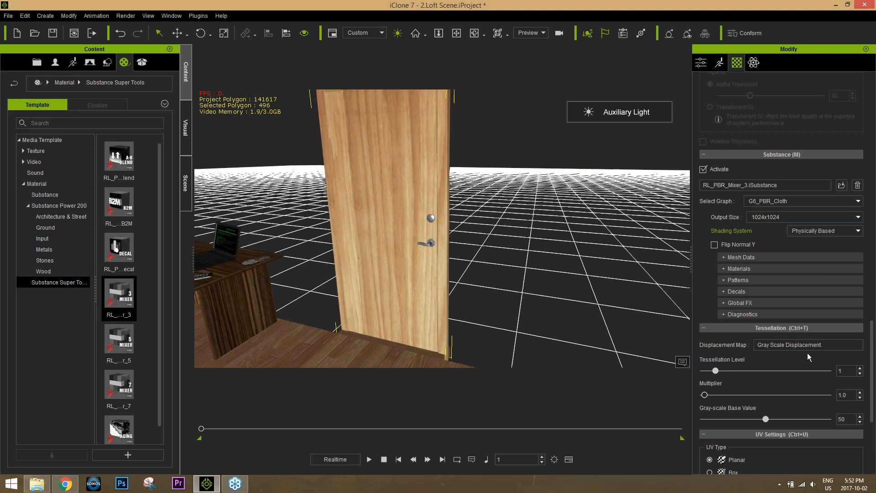
- Enable Gashes 1 in the door's Base material and open its pattern settings
{"action": "left_click", "coordinate": [741, 270]}
{"action": "left_click", "coordinate": [743, 281]}
{"action": "scroll", "coordinate": [744, 281], "scroll_direction": "down", "scroll_amount": 8}
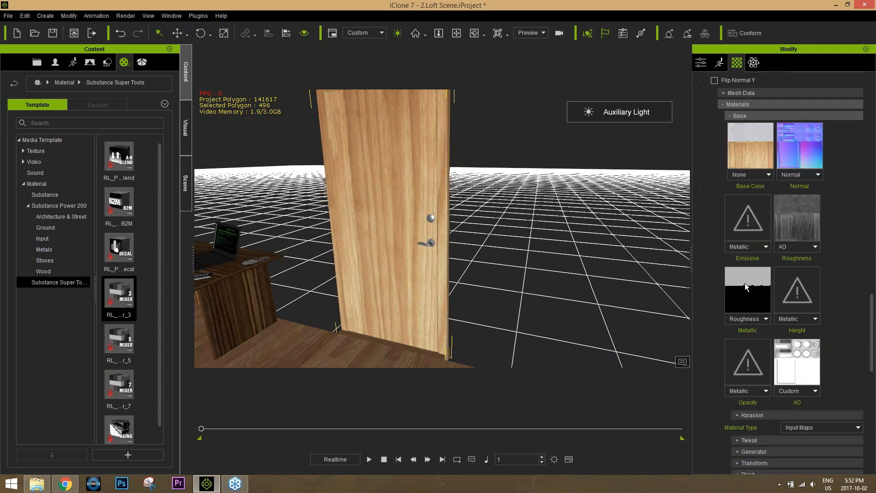
{"action": "scroll", "coordinate": [746, 286], "scroll_direction": "up", "scroll_amount": 1}
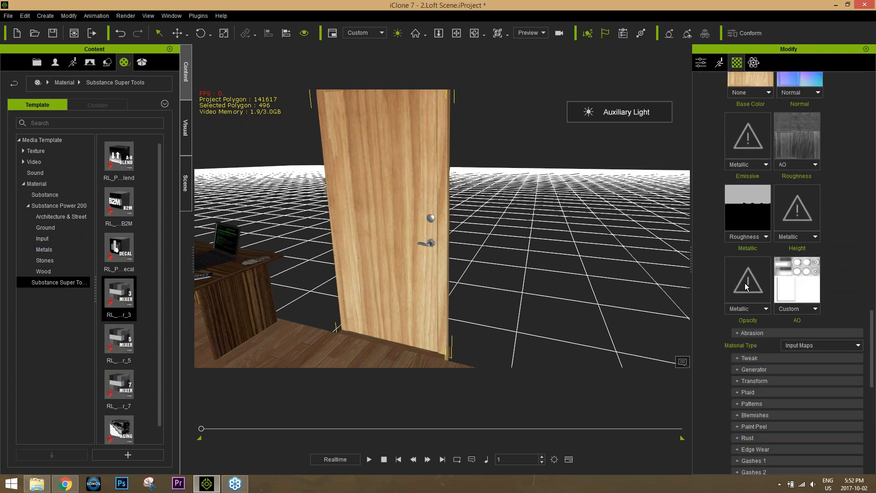
{"action": "scroll", "coordinate": [762, 285], "scroll_direction": "down", "scroll_amount": 3}
{"action": "scroll", "coordinate": [760, 289], "scroll_direction": "down", "scroll_amount": 2}
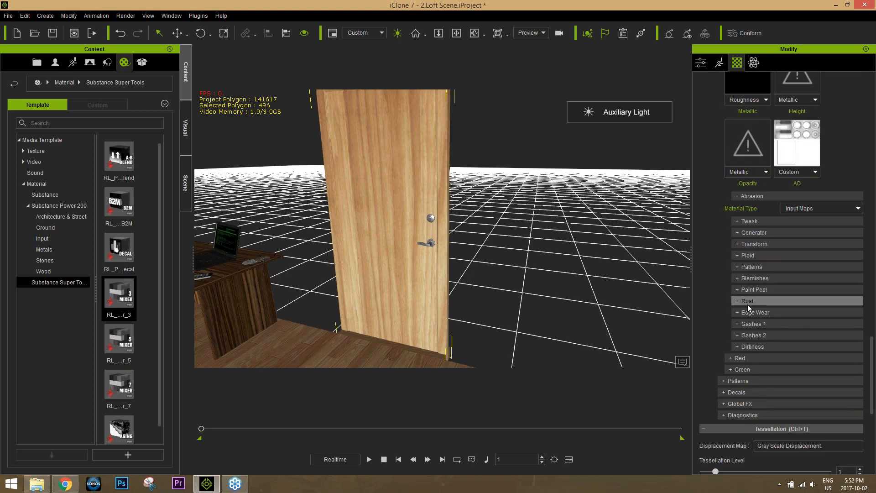
{"action": "left_click", "coordinate": [750, 324]}
{"action": "scroll", "coordinate": [749, 324], "scroll_direction": "down", "scroll_amount": 1}
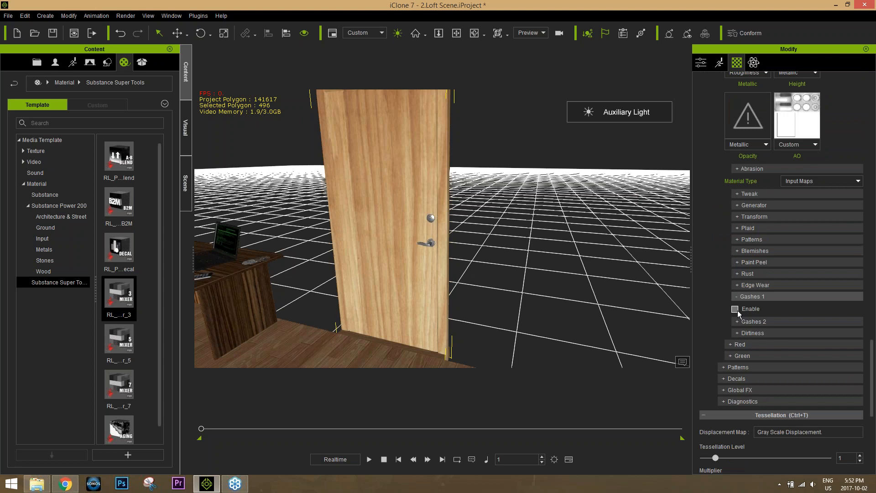
{"action": "left_click", "coordinate": [736, 309]}
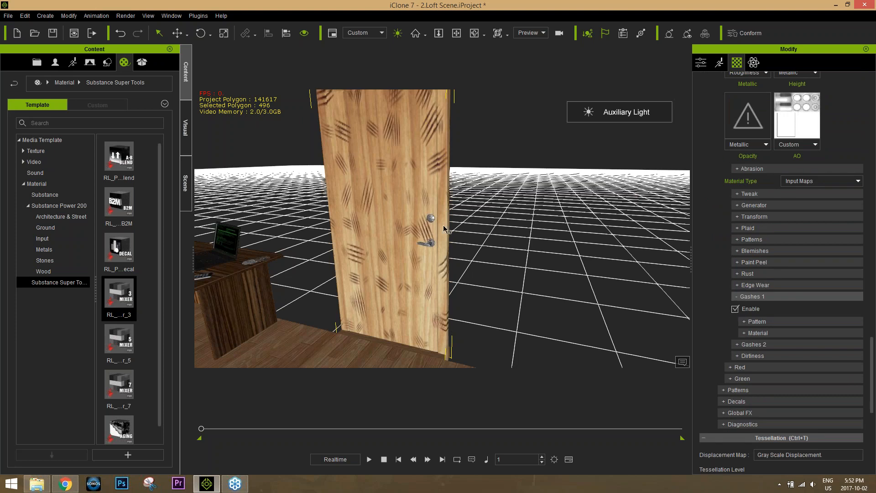
{"action": "left_click", "coordinate": [744, 321]}
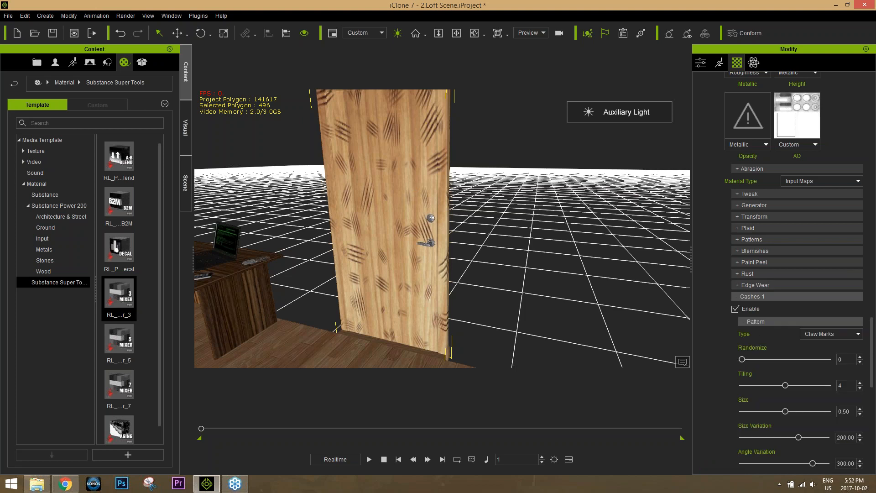
- Try the Curved Scratches, Cuts and Scrapes pattern types for Gashes 1, ending on Scratches
{"action": "left_click", "coordinate": [820, 336]}
{"action": "left_click", "coordinate": [815, 355]}
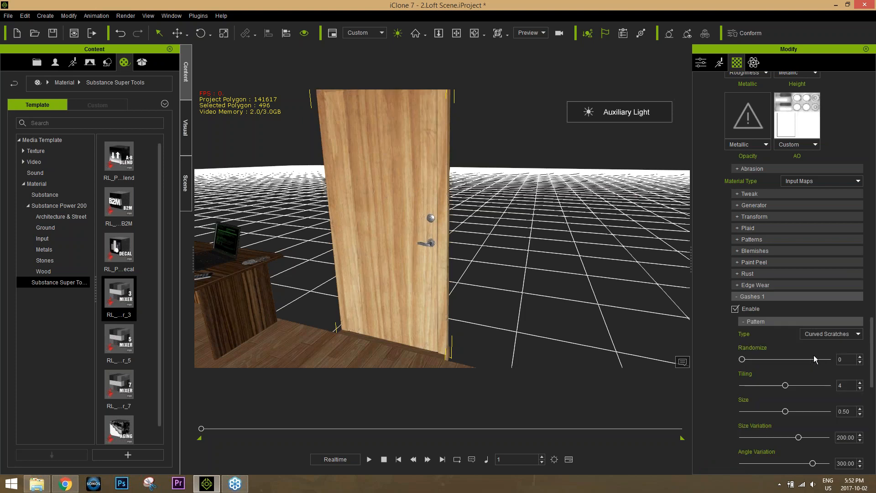
{"action": "left_click", "coordinate": [824, 334]}
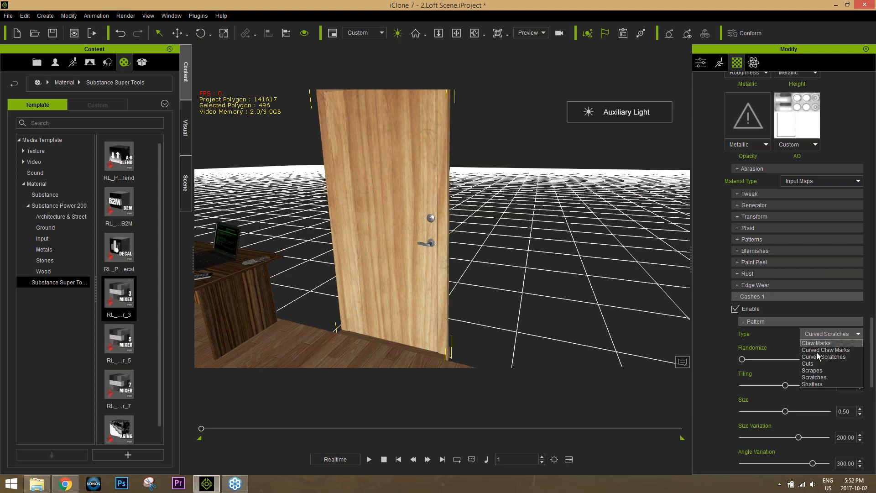
{"action": "left_click", "coordinate": [818, 363]}
{"action": "left_click", "coordinate": [821, 336]}
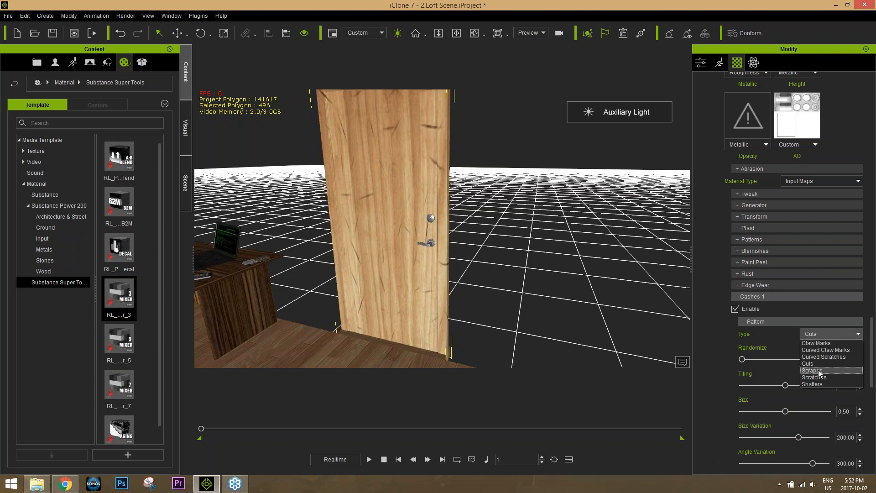
{"action": "left_click", "coordinate": [818, 370]}
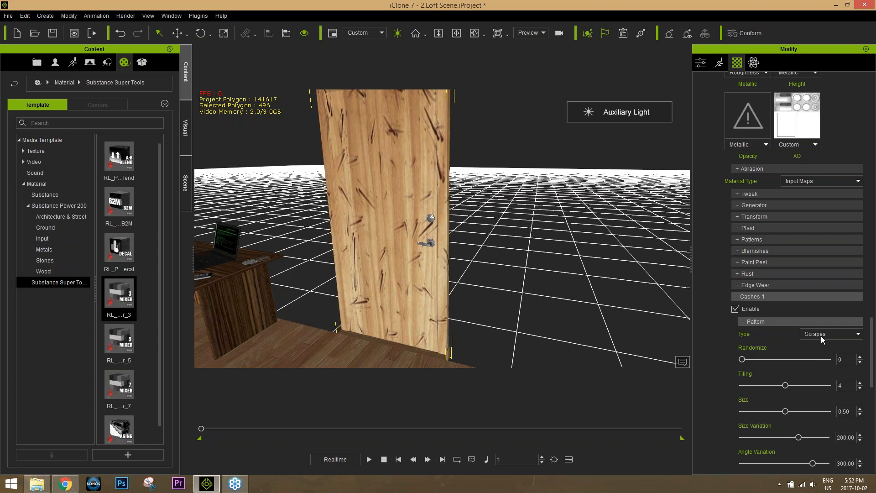
{"action": "left_click", "coordinate": [821, 336]}
{"action": "left_click", "coordinate": [820, 376]}
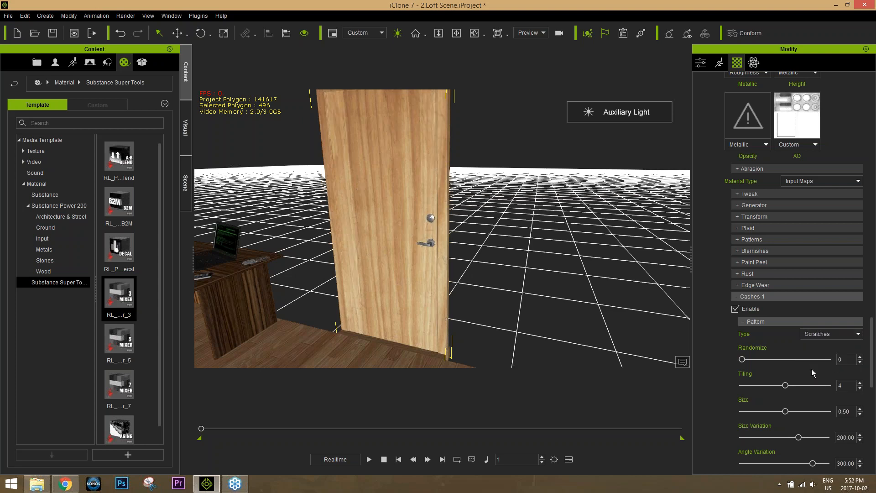
- Set the Gashes 1 scratch pattern's tiling to 3 and its size to 0.32
{"action": "left_click_drag", "start_coordinate": [387, 220], "coordinate": [405, 249], "text": "alt"}
{"action": "scroll", "coordinate": [464, 167], "scroll_direction": "up", "scroll_amount": 5}
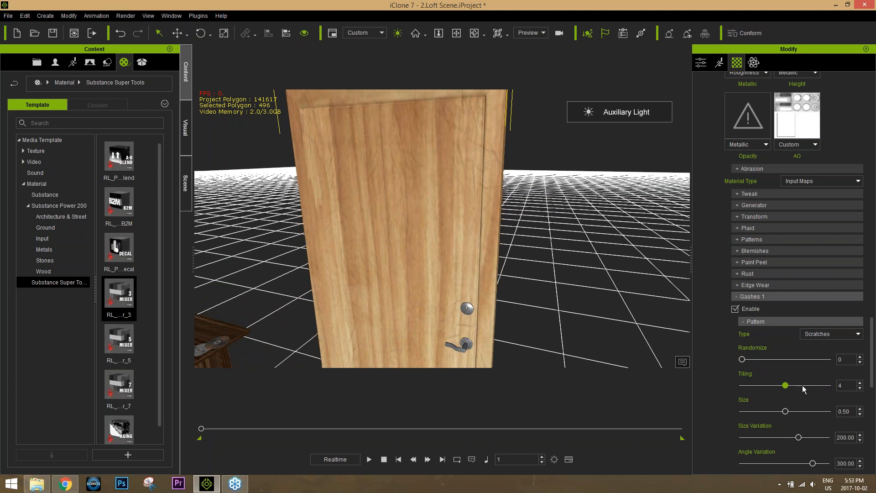
{"action": "left_click_drag", "start_coordinate": [786, 385], "coordinate": [775, 386]}
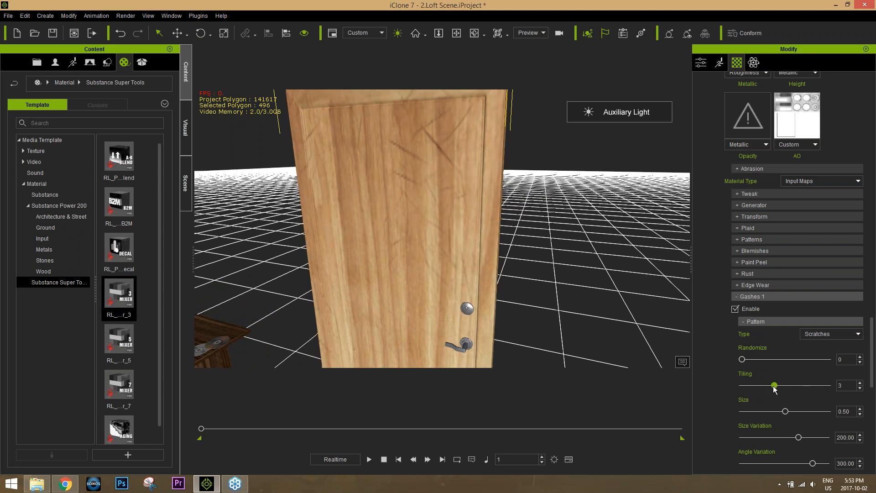
{"action": "left_click_drag", "start_coordinate": [786, 411], "coordinate": [769, 411]}
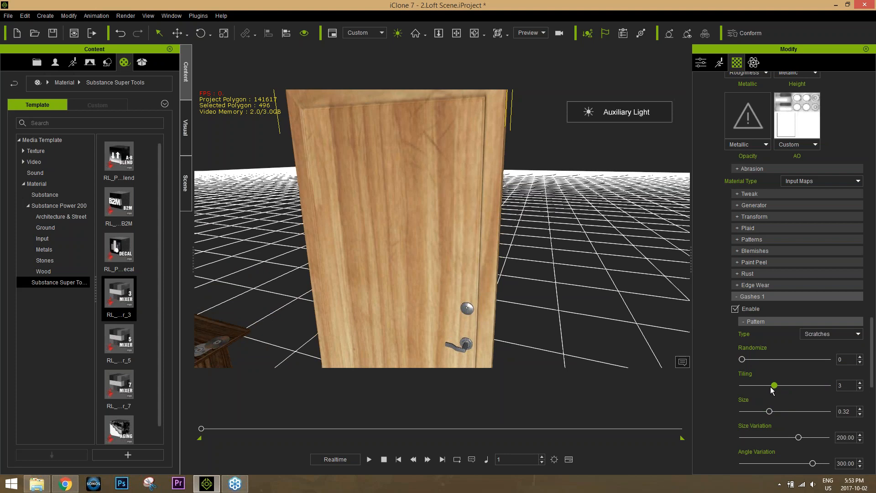
- Set the Gashes 1 pattern's randomize value to 2 and its intensity variation to 0.96
{"action": "scroll", "coordinate": [788, 419], "scroll_direction": "down", "scroll_amount": 3}
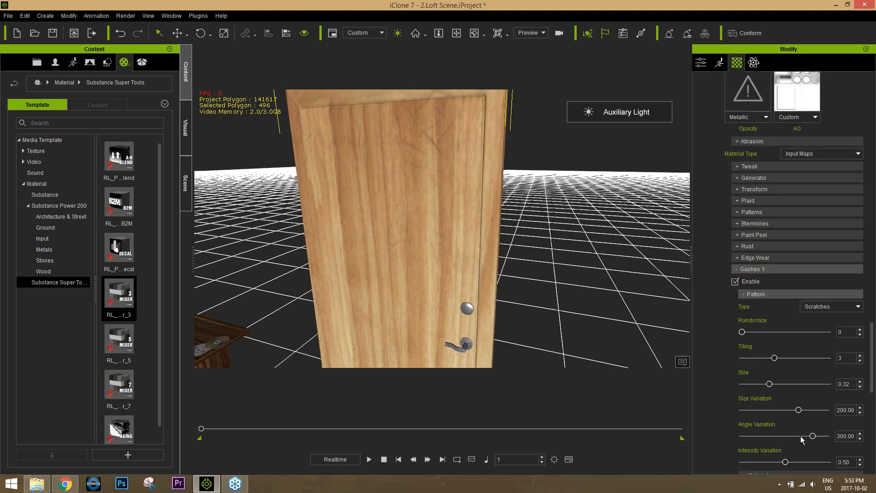
{"action": "left_click_drag", "start_coordinate": [743, 277], "coordinate": [759, 278]}
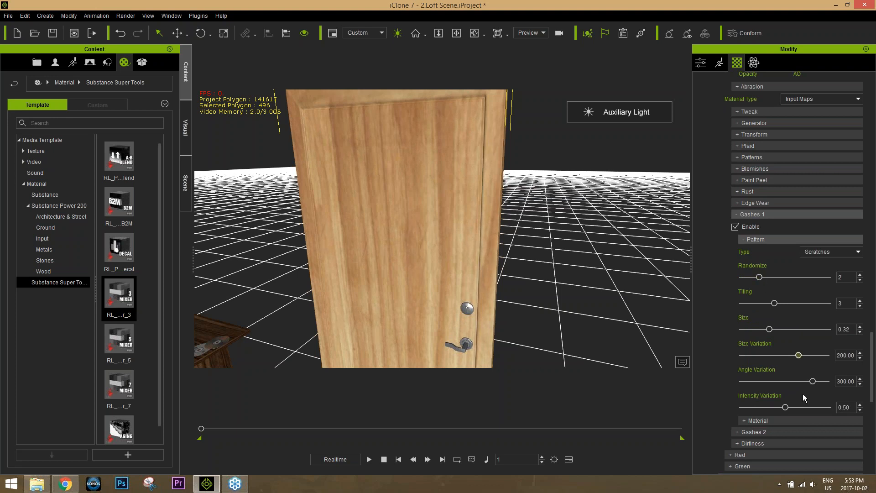
{"action": "left_click_drag", "start_coordinate": [793, 406], "coordinate": [824, 401]}
- Change the Gashes 1 pattern type to Curved Scratches, set its size to 0.68, and check the marks on the whole door
{"action": "left_click", "coordinate": [813, 251]}
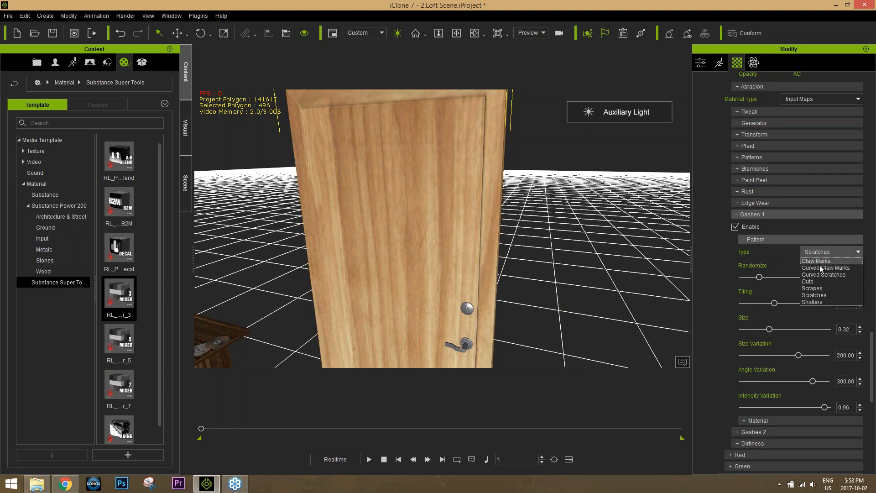
{"action": "left_click", "coordinate": [821, 277]}
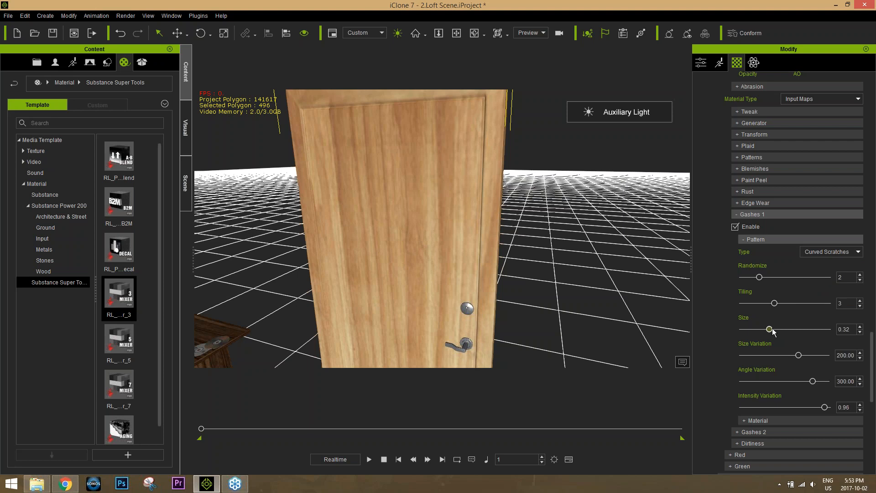
{"action": "mouse_move", "coordinate": [785, 329]}
{"action": "left_mouse_down"}
{"action": "mouse_move", "coordinate": [802, 329]}
{"action": "mouse_move", "coordinate": [792, 329]}
{"action": "left_mouse_up"}
{"action": "right_click_drag", "start_coordinate": [441, 263], "coordinate": [434, 245]}
{"action": "left_click_drag", "start_coordinate": [874, 347], "coordinate": [873, 250]}
{"action": "middle_click_drag", "start_coordinate": [483, 274], "coordinate": [487, 223]}
{"action": "scroll", "coordinate": [488, 222], "scroll_direction": "down", "scroll_amount": 3}
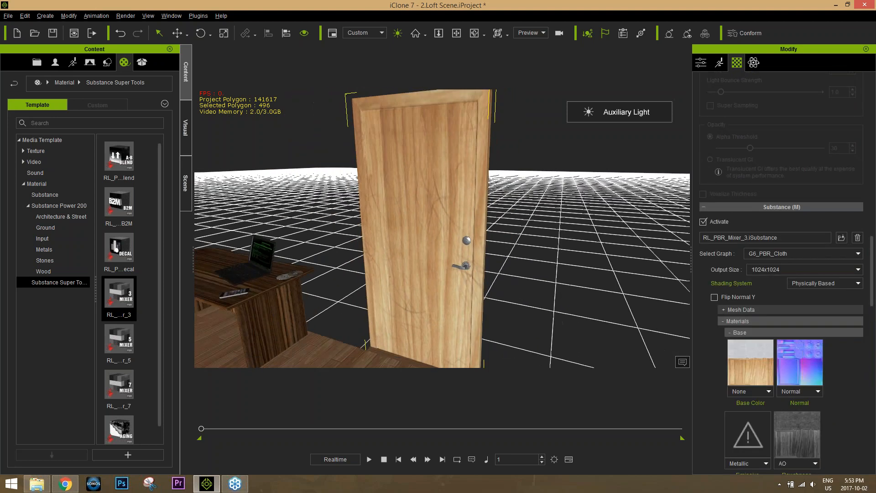
{"action": "middle_click_drag", "start_coordinate": [465, 271], "coordinate": [463, 258]}
{"action": "mouse_move", "coordinate": [464, 257]}
{"action": "right_mouse_down"}
{"action": "mouse_move", "coordinate": [475, 257]}
{"action": "mouse_move", "coordinate": [456, 256]}
{"action": "mouse_move", "coordinate": [462, 248]}
{"action": "right_mouse_up"}
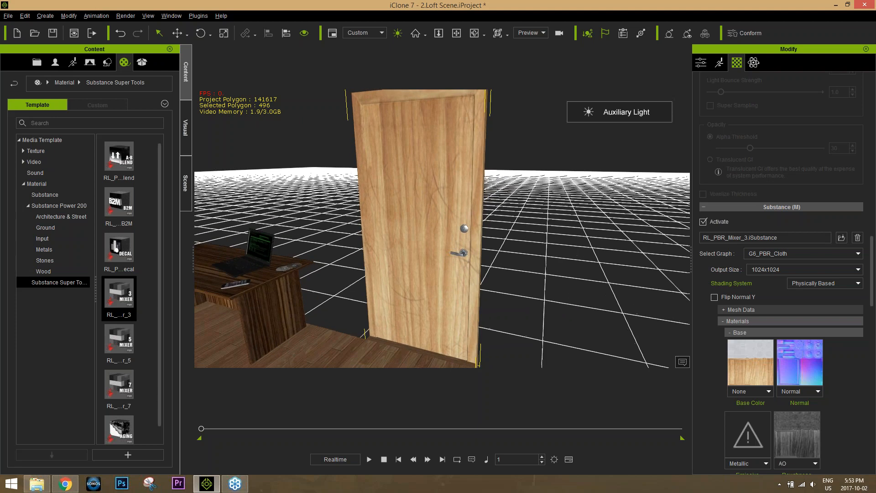
{"action": "right_click_drag", "start_coordinate": [397, 308], "coordinate": [413, 300]}
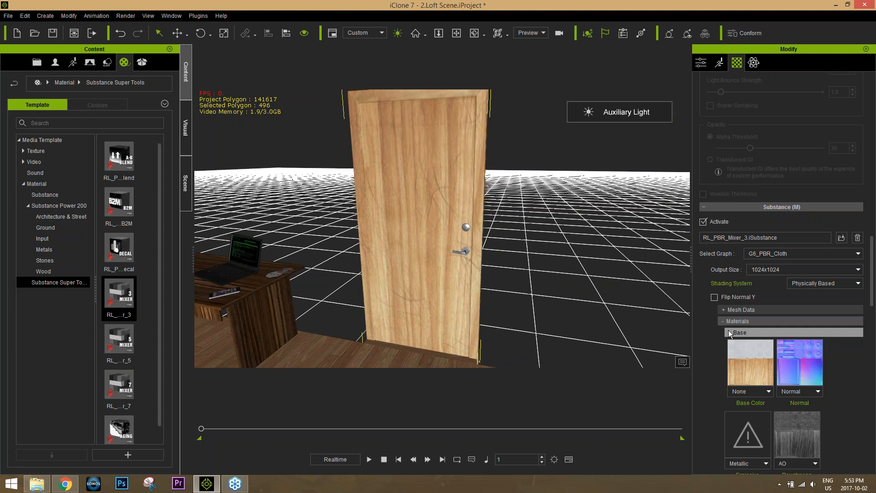
- Enable Abrasion in the door's Base material, keeping its default settings
{"action": "left_click", "coordinate": [729, 332]}
{"action": "scroll", "coordinate": [784, 334], "scroll_direction": "down", "scroll_amount": 3}
{"action": "left_click", "coordinate": [739, 250]}
{"action": "scroll", "coordinate": [818, 315], "scroll_direction": "down", "scroll_amount": 8}
{"action": "scroll", "coordinate": [863, 258], "scroll_direction": "down", "scroll_amount": 3}
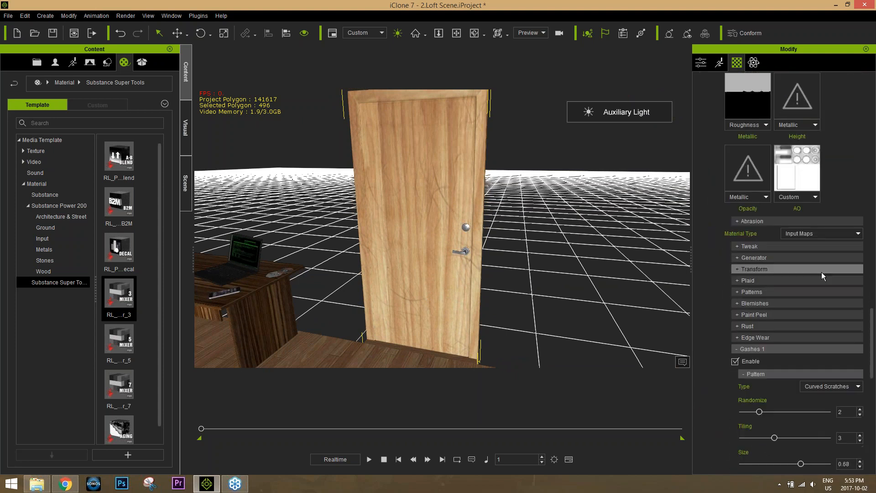
{"action": "left_click", "coordinate": [737, 222]}
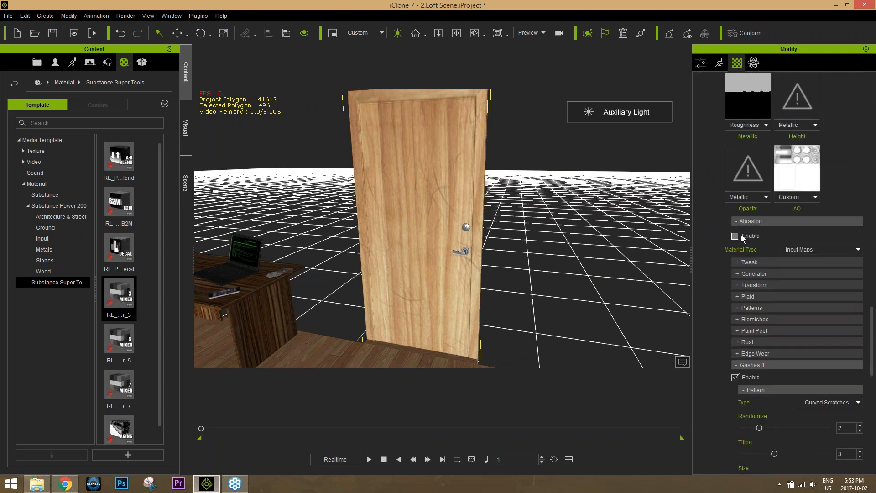
{"action": "left_click", "coordinate": [736, 236]}
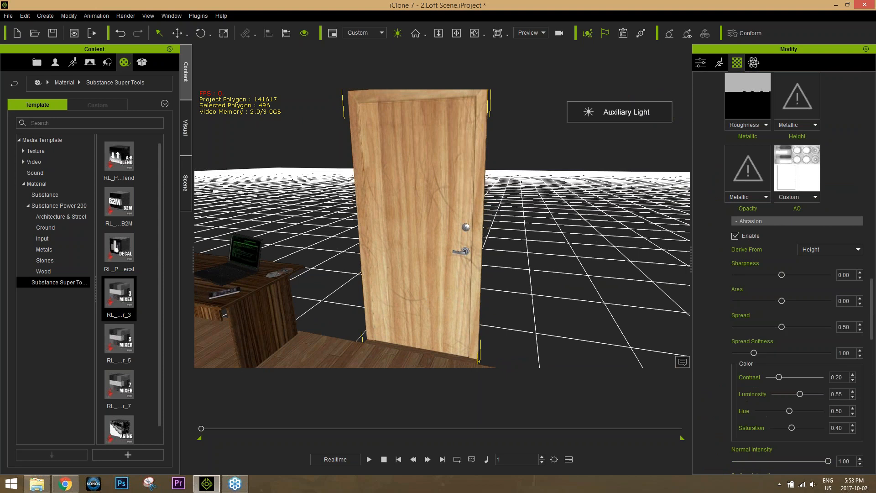
{"action": "left_click", "coordinate": [745, 221]}
{"action": "left_click", "coordinate": [744, 221]}
{"action": "left_click", "coordinate": [742, 222]}
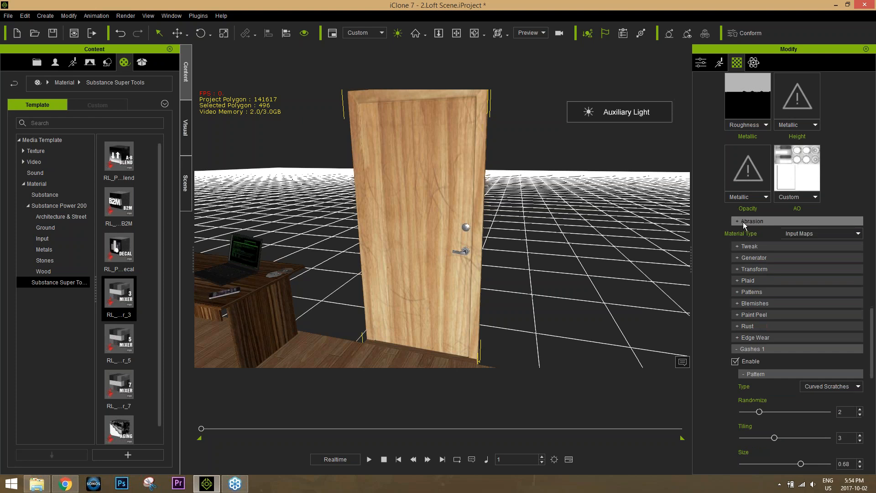
- Enable Dirtiness in the door's Base material and set its amount to 0.49
{"action": "left_click", "coordinate": [747, 349]}
{"action": "left_click", "coordinate": [749, 371]}
{"action": "scroll", "coordinate": [741, 359], "scroll_direction": "down", "scroll_amount": 1}
{"action": "left_click", "coordinate": [736, 357]}
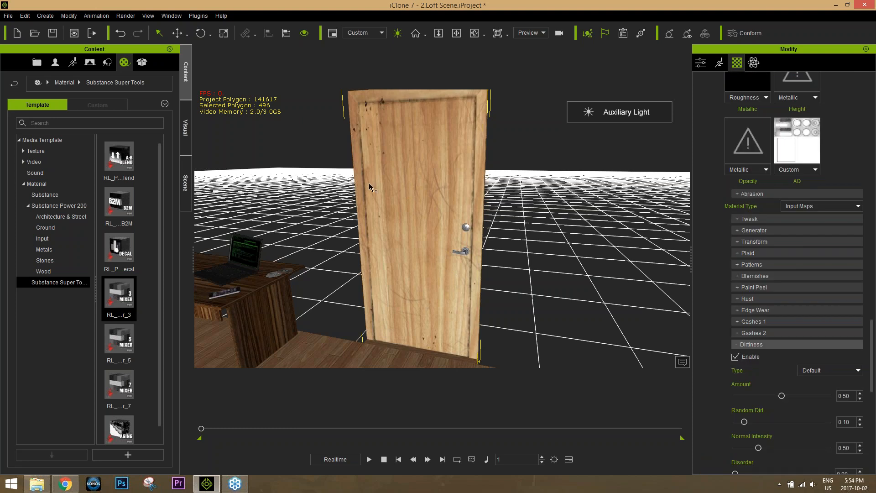
{"action": "scroll", "coordinate": [702, 335], "scroll_direction": "down", "scroll_amount": 4}
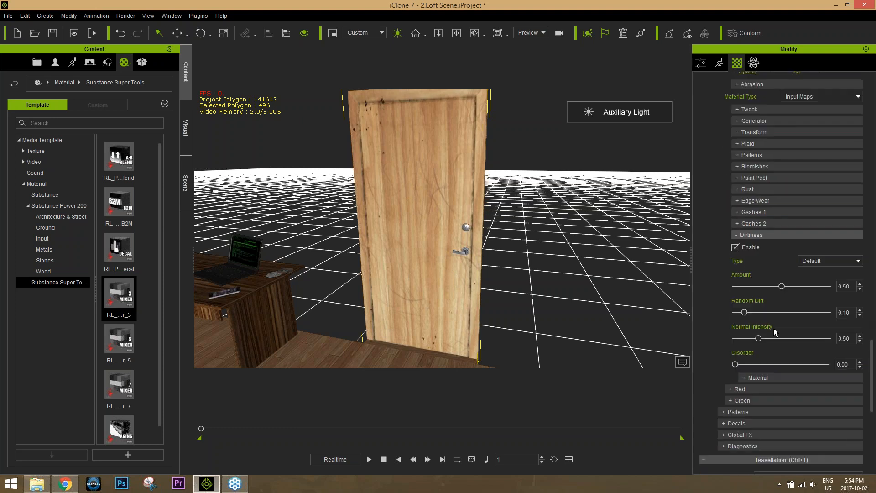
{"action": "mouse_move", "coordinate": [782, 287]}
{"action": "left_mouse_down"}
{"action": "mouse_move", "coordinate": [794, 286]}
{"action": "mouse_move", "coordinate": [781, 286]}
{"action": "left_mouse_up"}
- Enable Blemishes in the door's Base material, keeping the default pattern settings
{"action": "left_click", "coordinate": [756, 166]}
{"action": "left_click", "coordinate": [736, 179]}
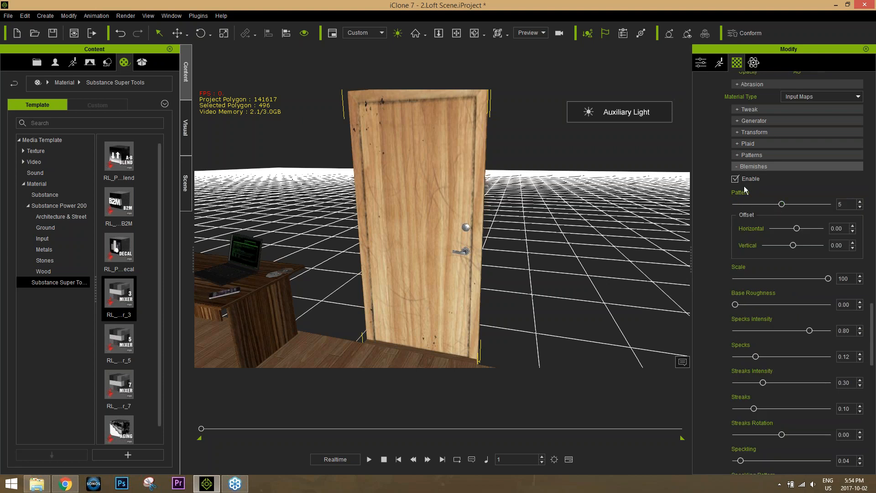
{"action": "left_click", "coordinate": [742, 167]}
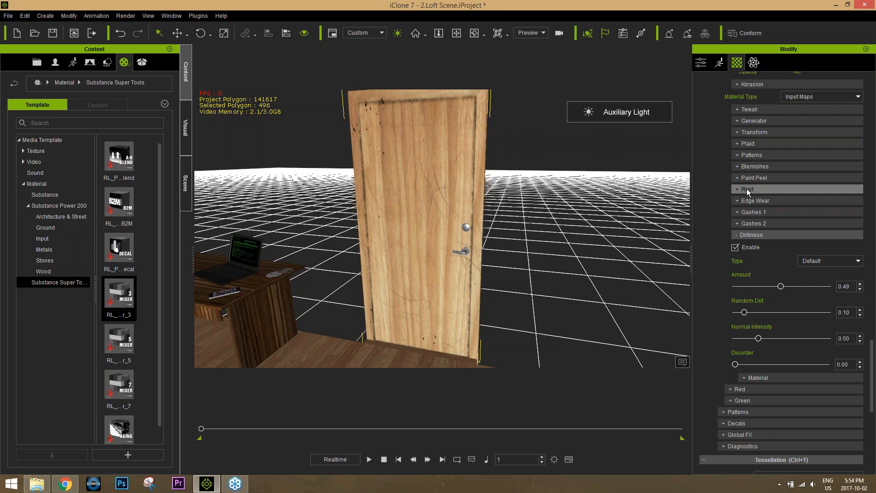
- Try the Rust effect in the door's Base material
{"action": "left_click", "coordinate": [747, 189]}
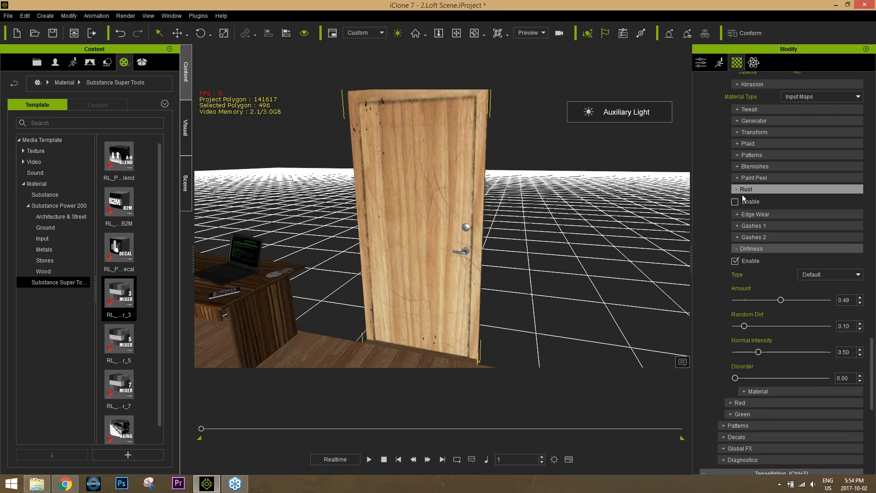
{"action": "left_click", "coordinate": [736, 201]}
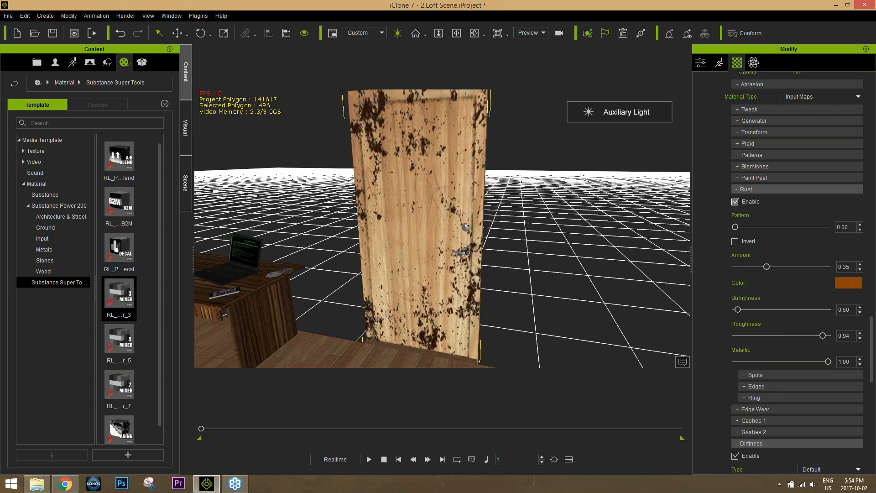
{"action": "left_click", "coordinate": [736, 202]}
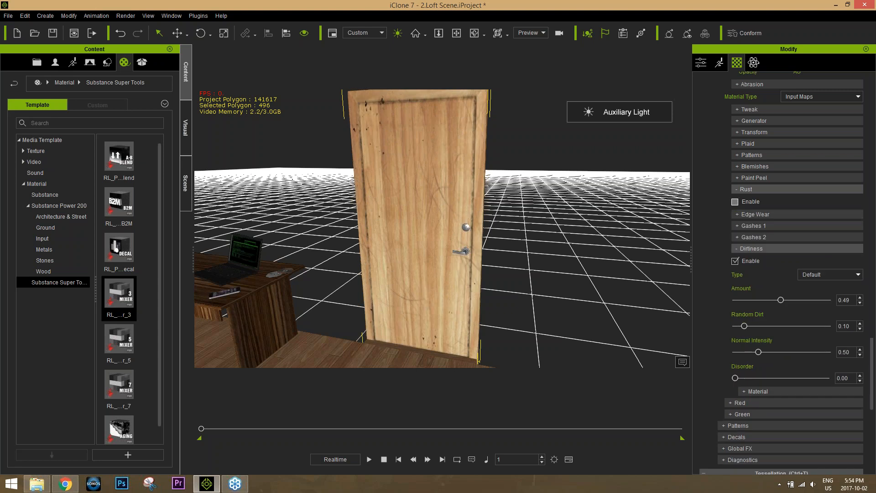
{"action": "left_click", "coordinate": [736, 189]}
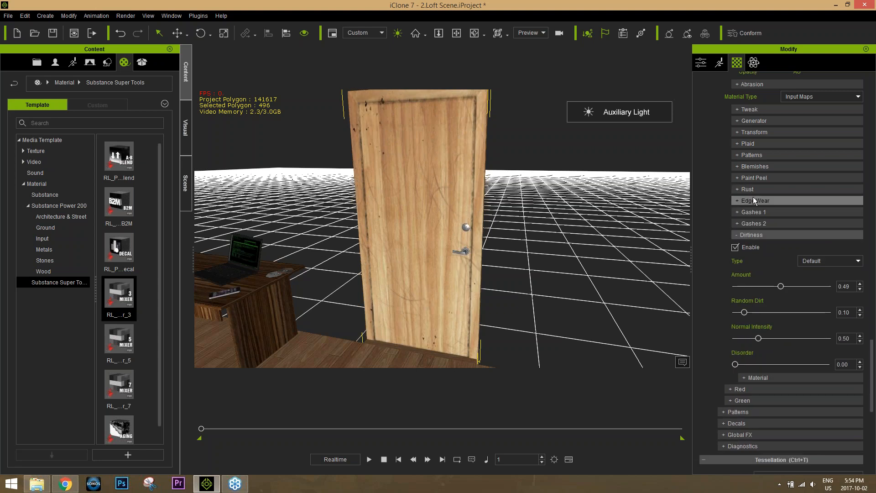
- Enable Edge Wear in the door's Base material, keeping its default settings
{"action": "left_click", "coordinate": [754, 200]}
{"action": "left_click", "coordinate": [736, 213]}
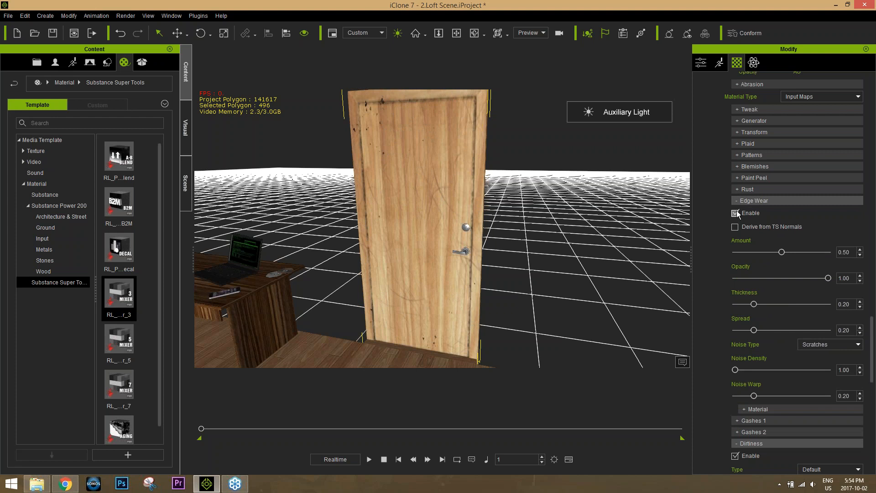
{"action": "left_click", "coordinate": [748, 199]}
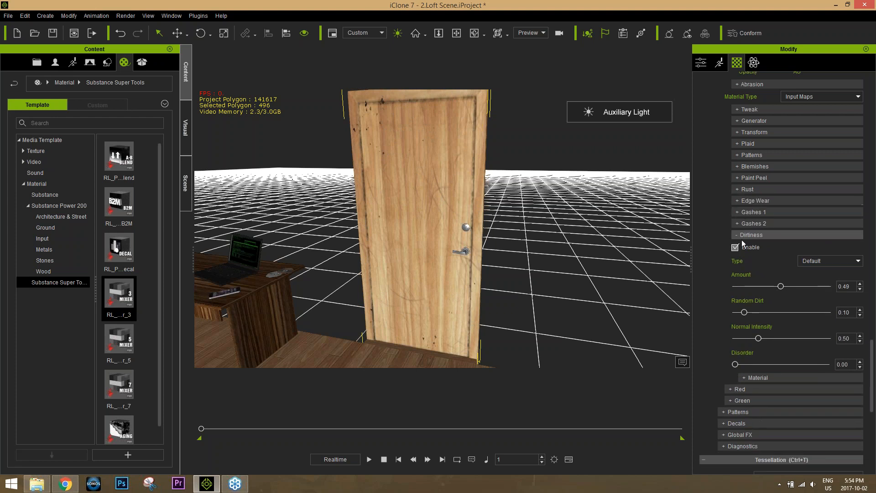
{"action": "left_click", "coordinate": [738, 234]}
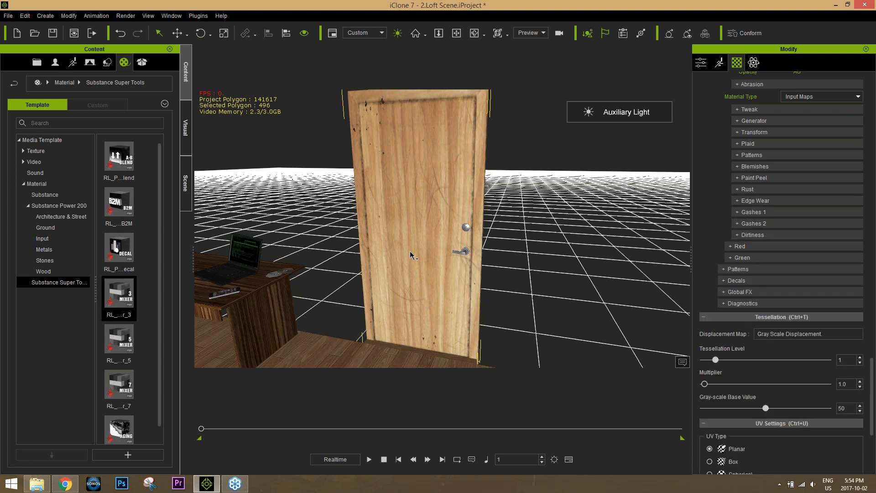
{"action": "mouse_move", "coordinate": [406, 247]}
{"action": "right_mouse_down"}
{"action": "mouse_move", "coordinate": [328, 245]}
{"action": "mouse_move", "coordinate": [401, 245]}
{"action": "right_mouse_up"}
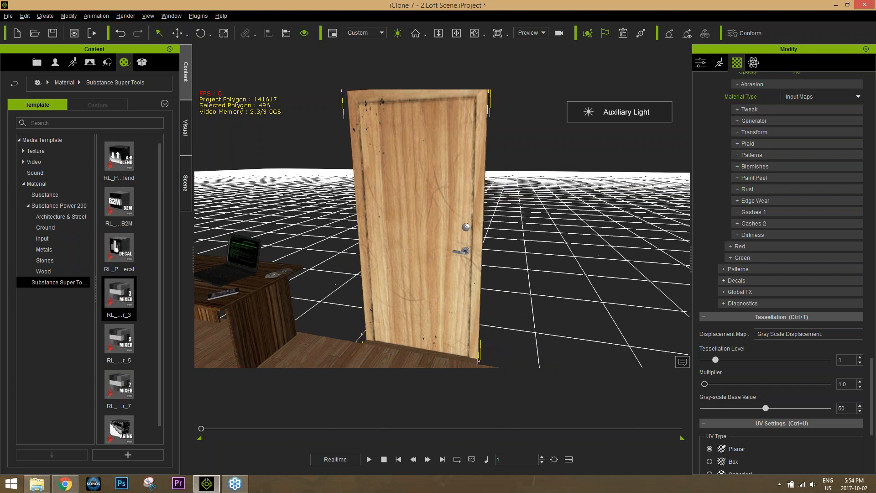
- Set the Dirtiness amount in the door's Base material to 0.72 and its material color to brown #745821
{"action": "left_click", "coordinate": [745, 234]}
{"action": "left_click_drag", "start_coordinate": [780, 286], "coordinate": [803, 287]}
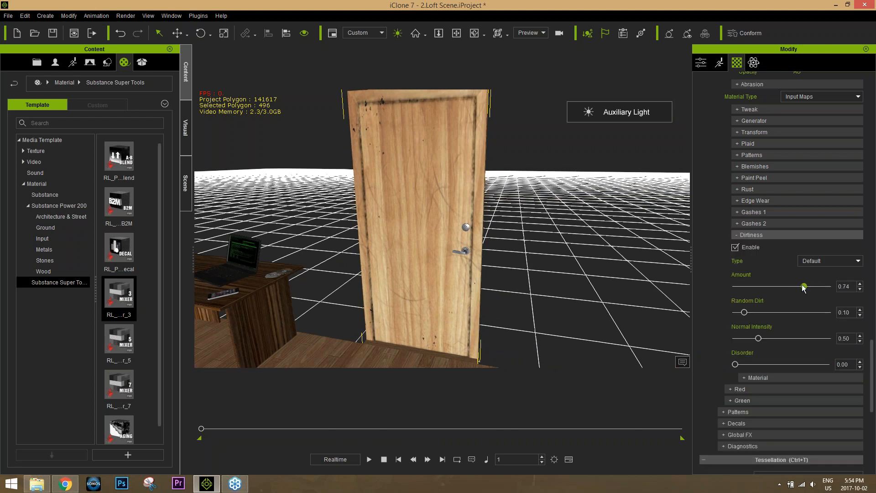
{"action": "left_click", "coordinate": [757, 377]}
{"action": "scroll", "coordinate": [770, 366], "scroll_direction": "down", "scroll_amount": 3}
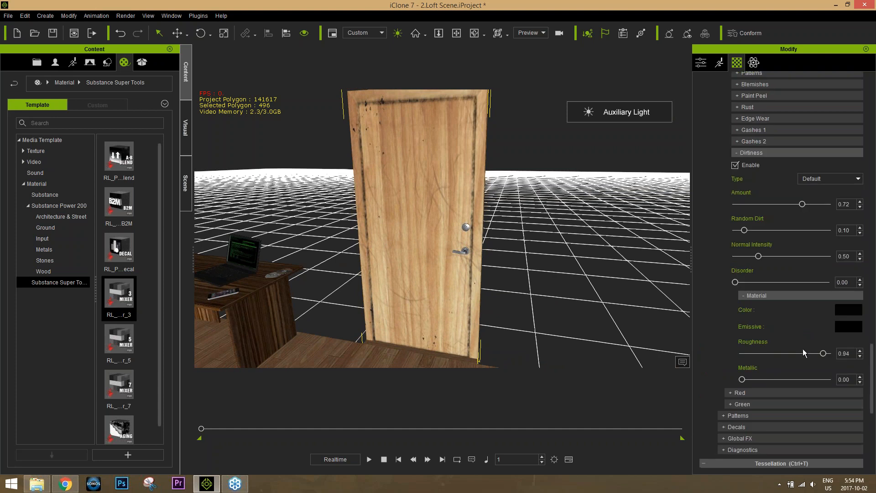
{"action": "left_click", "coordinate": [848, 311]}
{"action": "left_click", "coordinate": [516, 182]}
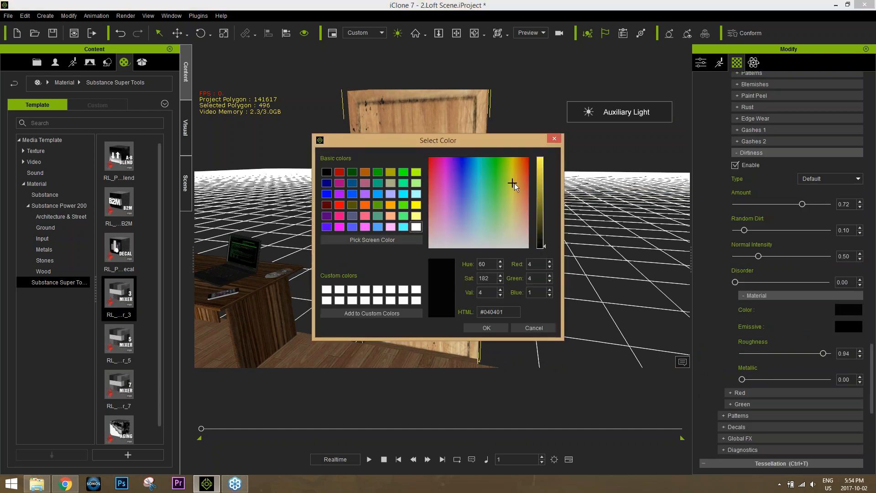
{"action": "left_click", "coordinate": [539, 212]}
{"action": "left_click", "coordinate": [486, 328]}
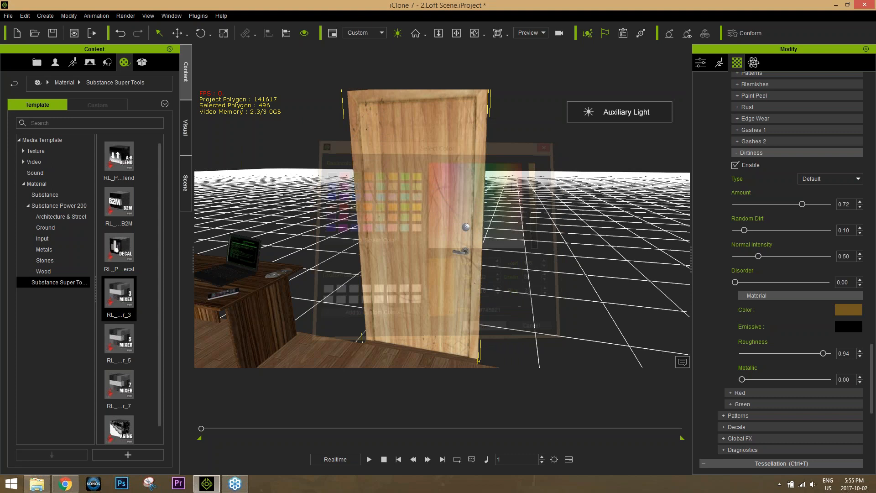
- Darken the door's Dirtiness material color to a deep brown and check the worn edges on the whole door
{"action": "left_click", "coordinate": [850, 311]}
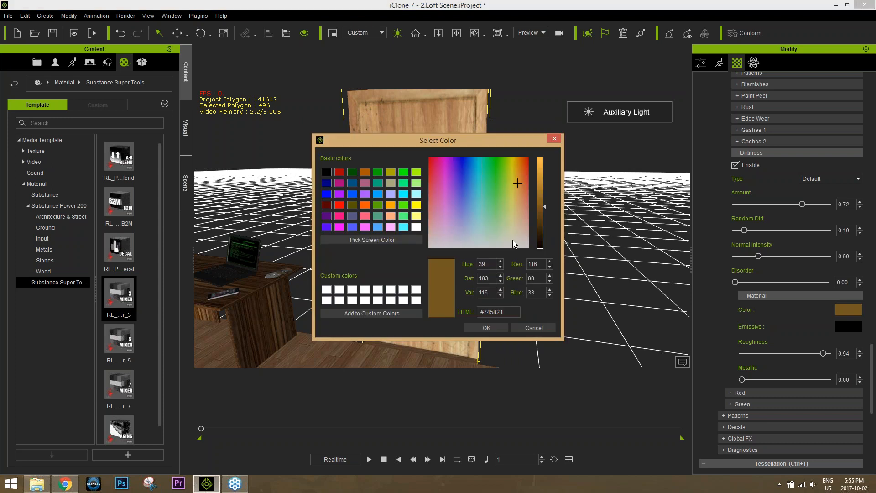
{"action": "left_click", "coordinate": [541, 222]}
{"action": "left_click", "coordinate": [465, 326]}
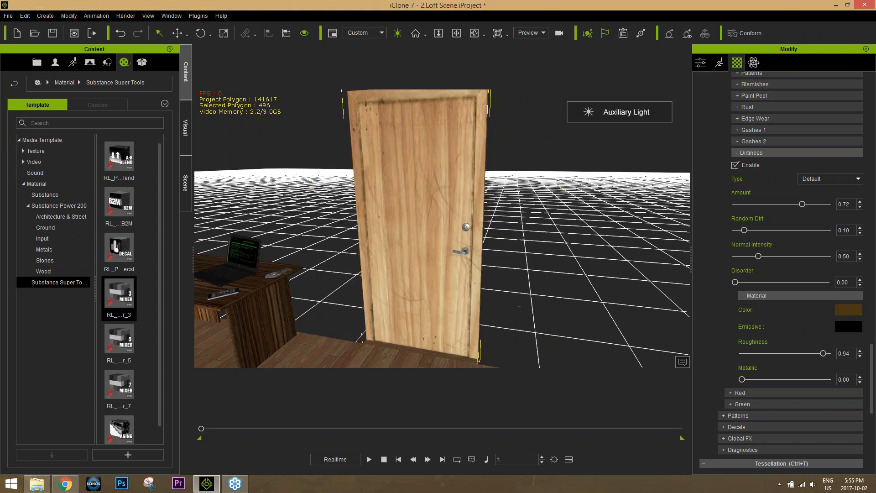
{"action": "mouse_move", "coordinate": [385, 263]}
{"action": "right_mouse_down"}
{"action": "mouse_move", "coordinate": [438, 253]}
{"action": "mouse_move", "coordinate": [369, 256]}
{"action": "right_mouse_up"}
{"action": "middle_click_drag", "start_coordinate": [471, 208], "coordinate": [457, 214]}
{"action": "scroll", "coordinate": [461, 221], "scroll_direction": "down", "scroll_amount": 1}
{"action": "mouse_move", "coordinate": [461, 221]}
{"action": "right_mouse_down"}
{"action": "mouse_move", "coordinate": [432, 224]}
{"action": "mouse_move", "coordinate": [454, 223]}
{"action": "right_mouse_up"}
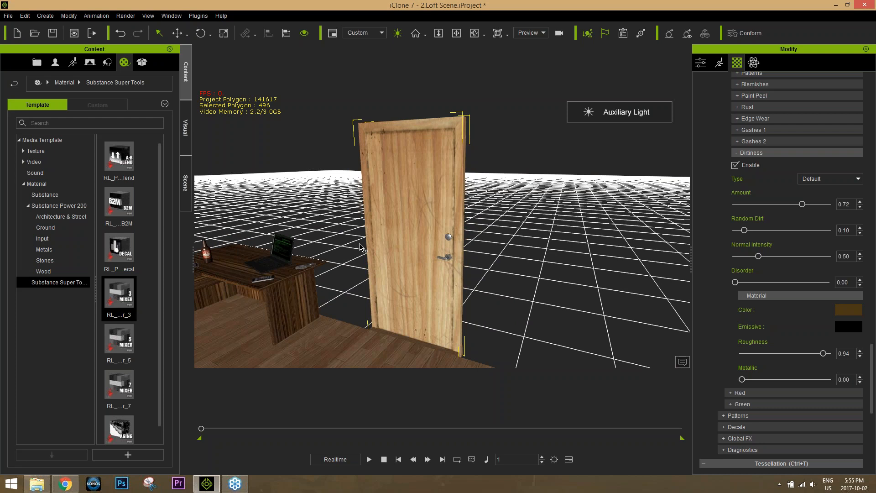
- Launch Character Creator 2 from the desktop and return to the loft scene in iClone while it loads
{"action": "right_click_drag", "start_coordinate": [398, 236], "coordinate": [393, 280], "text": "alt"}
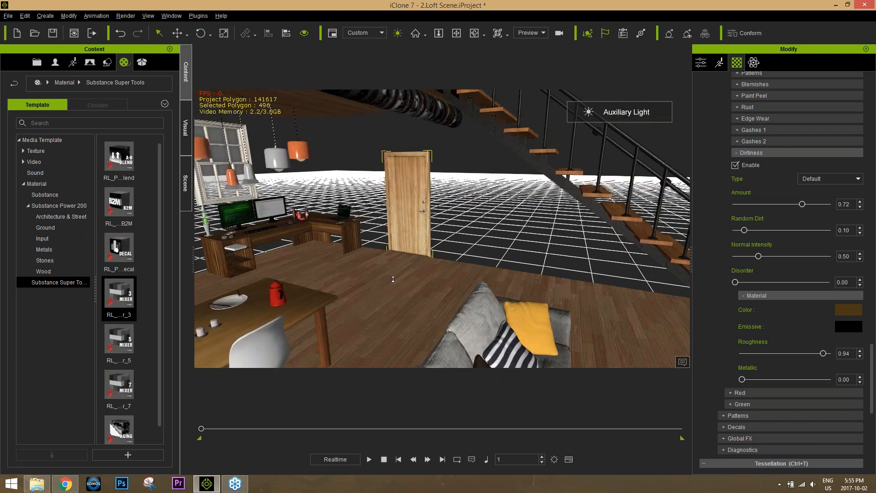
{"action": "left_click_drag", "start_coordinate": [393, 283], "coordinate": [333, 280], "text": "alt"}
{"action": "middle_click_drag", "start_coordinate": [333, 280], "coordinate": [388, 247], "text": "alt"}
{"action": "right_click_drag", "start_coordinate": [388, 246], "coordinate": [386, 262], "text": "alt"}
{"action": "key", "text": "super+d"}
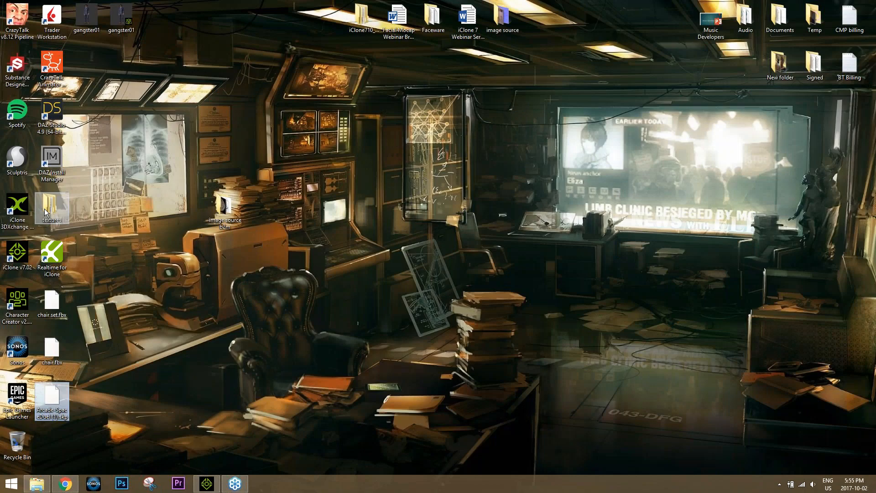
{"action": "left_click", "coordinate": [21, 304]}
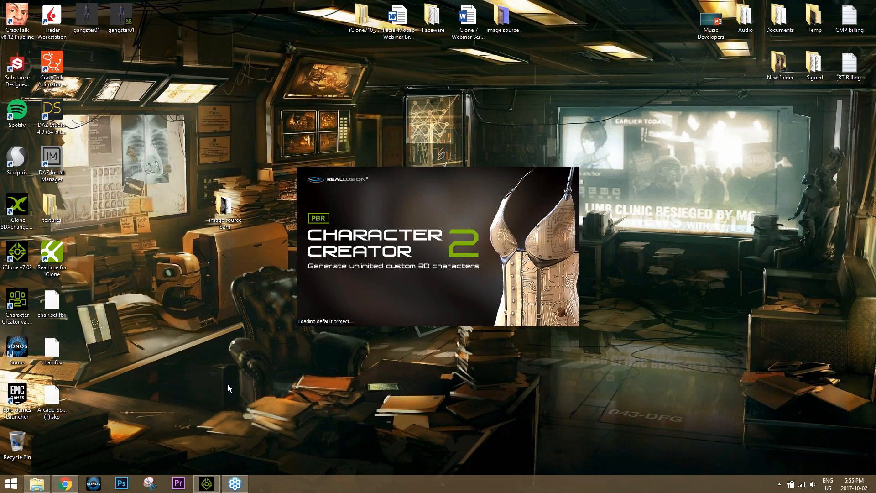
{"action": "mouse_move", "coordinate": [207, 488]}
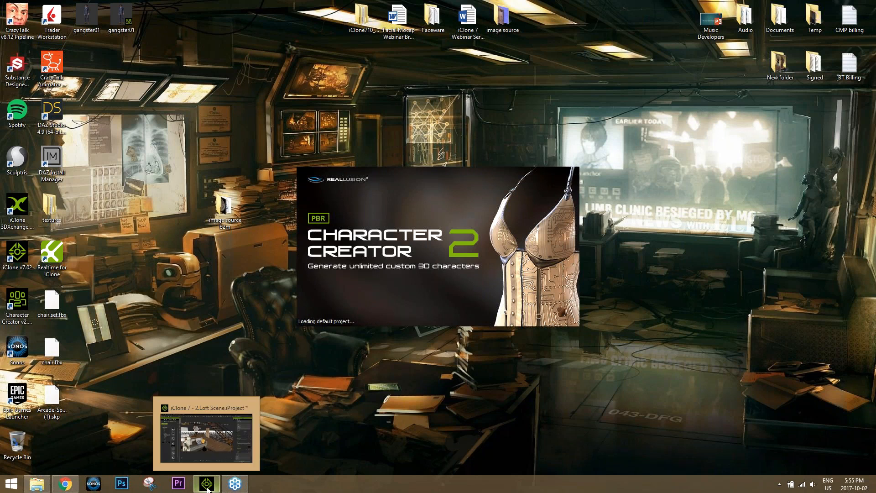
{"action": "left_click", "coordinate": [208, 489]}
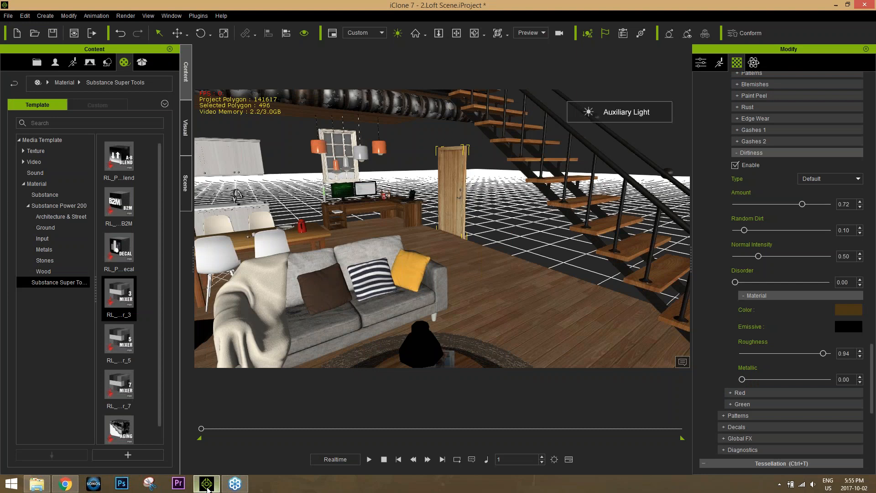
- Turn off the auxiliary light and switch on the Key directional light in the loft scene
{"action": "left_click", "coordinate": [398, 34]}
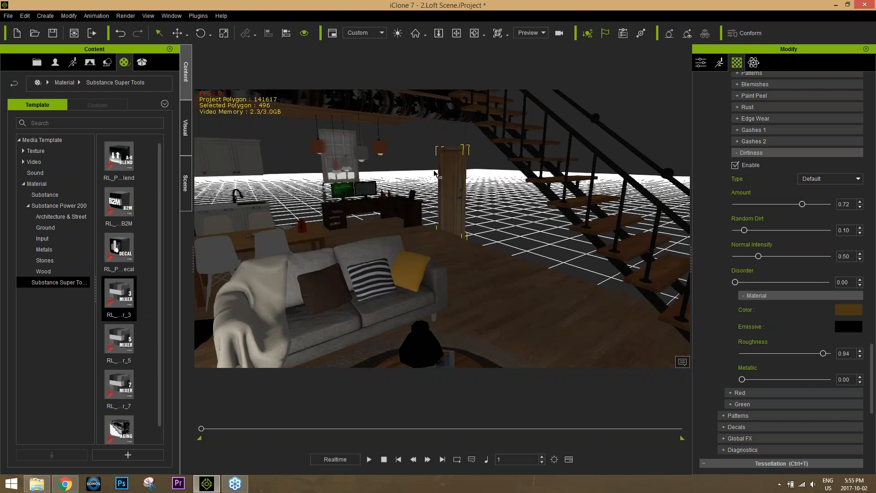
{"action": "scroll", "coordinate": [435, 170], "scroll_direction": "down", "scroll_amount": 4, "text": "alt"}
{"action": "right_click_drag", "start_coordinate": [435, 171], "coordinate": [360, 160], "text": "alt"}
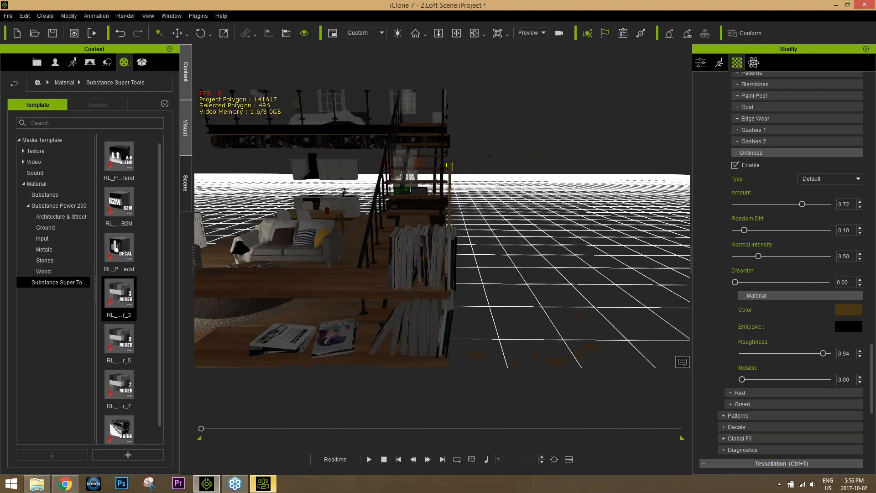
{"action": "left_click", "coordinate": [185, 130]}
{"action": "left_click", "coordinate": [185, 180]}
{"action": "scroll", "coordinate": [41, 137], "scroll_direction": "up", "scroll_amount": 3}
{"action": "left_click", "coordinate": [21, 124]}
{"action": "left_click", "coordinate": [119, 219]}
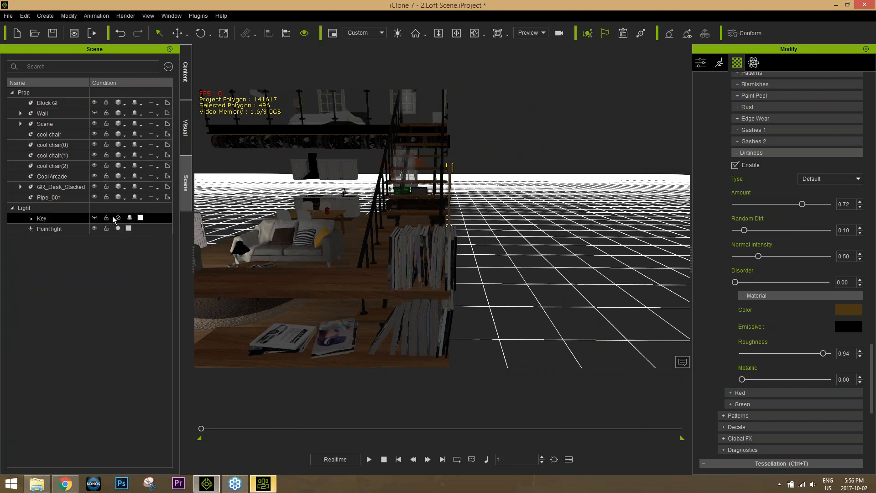
{"action": "middle_click_drag", "start_coordinate": [315, 274], "coordinate": [431, 298]}
{"action": "scroll", "coordinate": [431, 298], "scroll_direction": "up", "scroll_amount": 4}
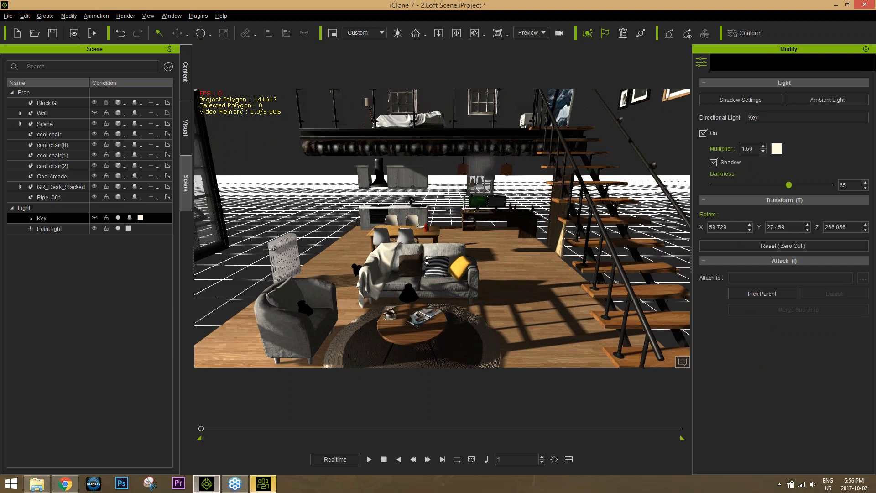
- Darken the scene's ambient light color to near black and unhide the Wall prop
{"action": "left_click", "coordinate": [184, 123]}
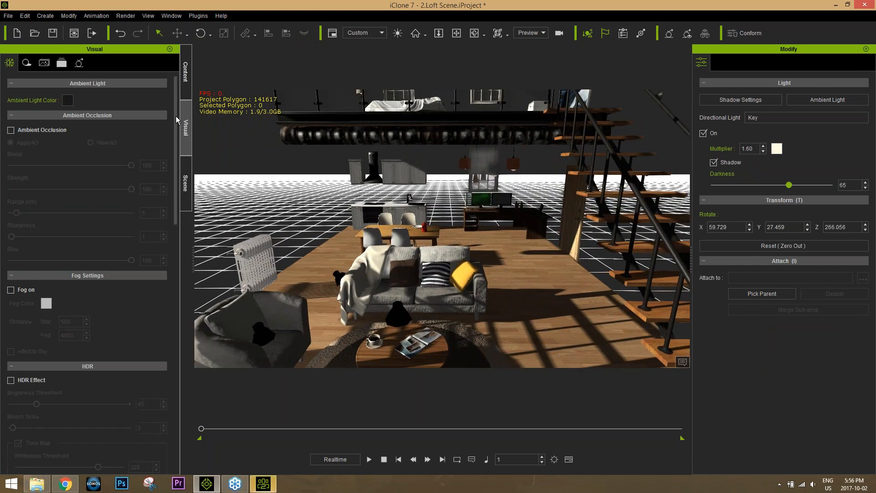
{"action": "left_click", "coordinate": [67, 100]}
{"action": "left_click", "coordinate": [541, 243]}
{"action": "left_click", "coordinate": [490, 328]}
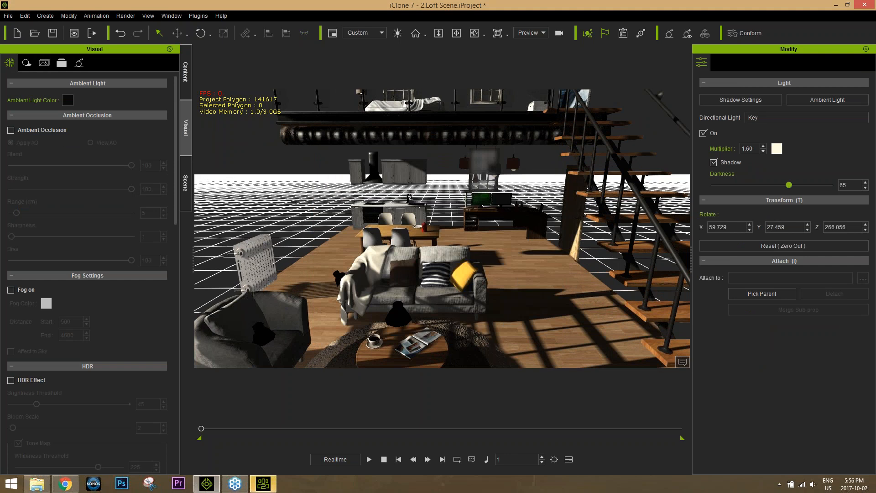
{"action": "left_click", "coordinate": [185, 182]}
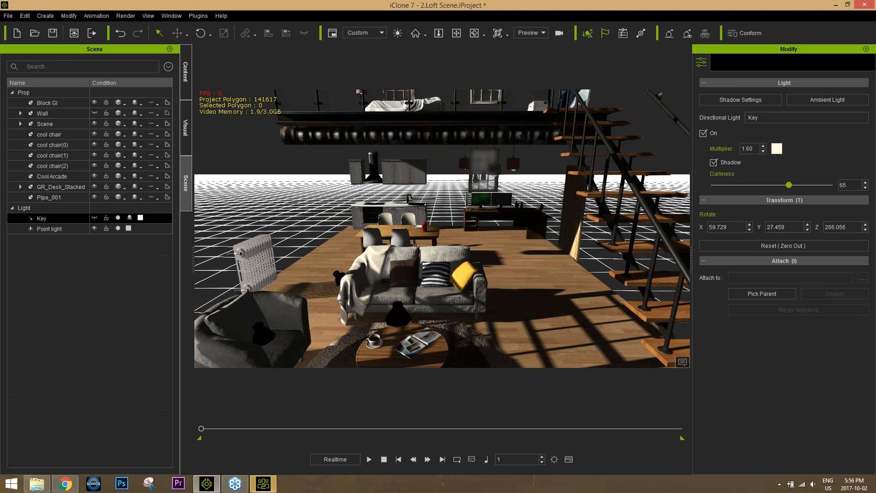
{"action": "left_click", "coordinate": [95, 112]}
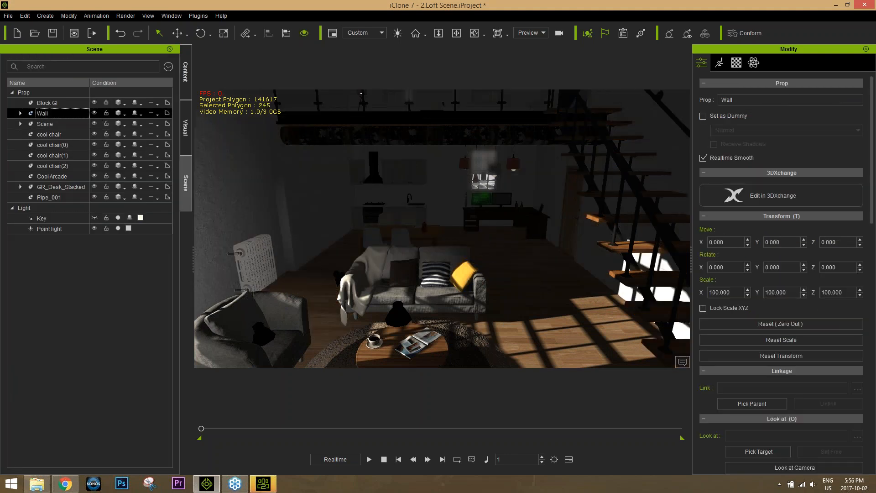
- Delete the point light beside the arcade machine
{"action": "left_click_drag", "start_coordinate": [307, 259], "coordinate": [328, 237], "text": "alt"}
{"action": "right_click_drag", "start_coordinate": [329, 237], "coordinate": [284, 268], "text": "alt"}
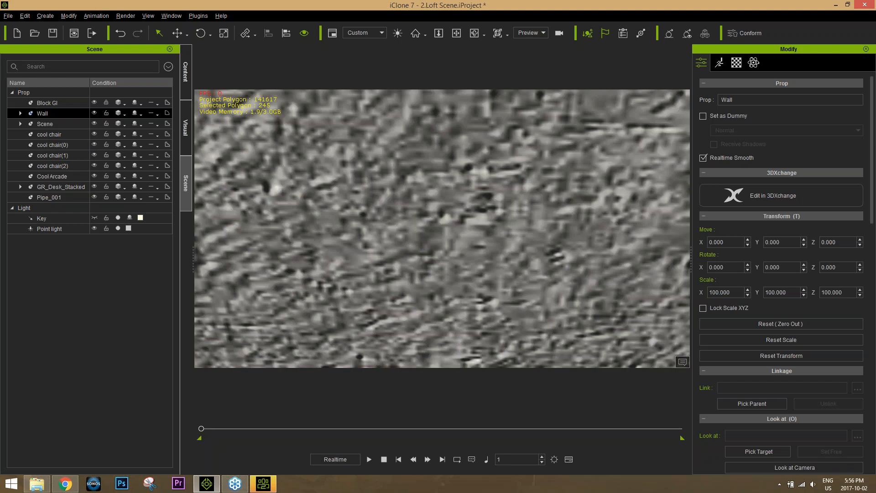
{"action": "left_click_drag", "start_coordinate": [285, 268], "coordinate": [376, 271], "text": "alt"}
{"action": "right_click_drag", "start_coordinate": [219, 278], "coordinate": [291, 266], "text": "alt"}
{"action": "left_click", "coordinate": [292, 266]}
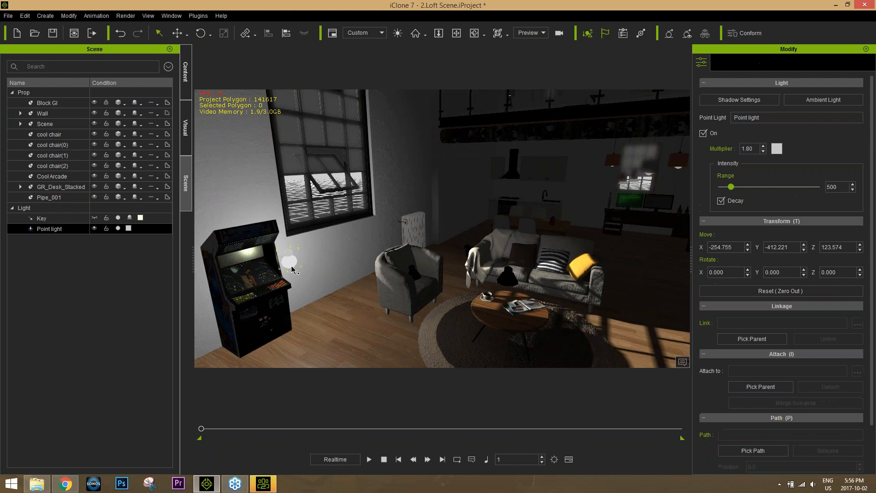
{"action": "key", "text": "Delete"}
{"action": "right_click_drag", "start_coordinate": [463, 237], "coordinate": [385, 239], "text": "alt"}
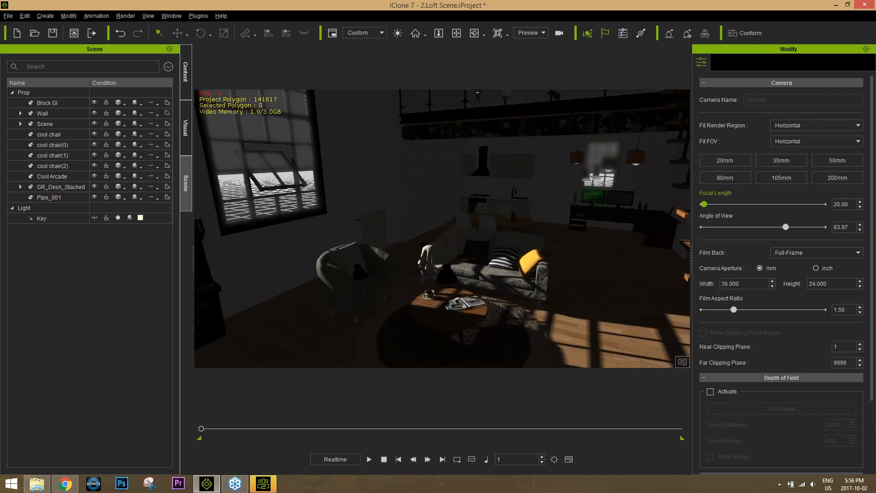
- Switch to Character Creator, dismiss its welcome window and apply the Base Male full-body morph to the default character
{"action": "left_click", "coordinate": [262, 486]}
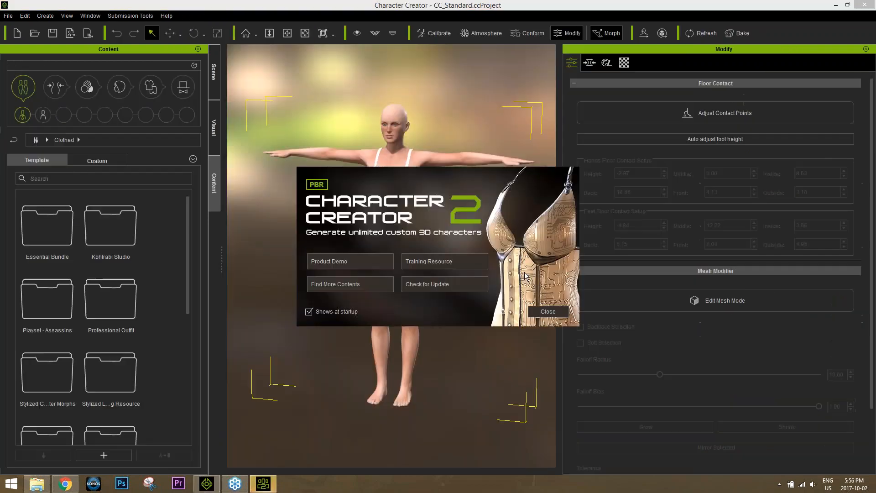
{"action": "left_click", "coordinate": [548, 313]}
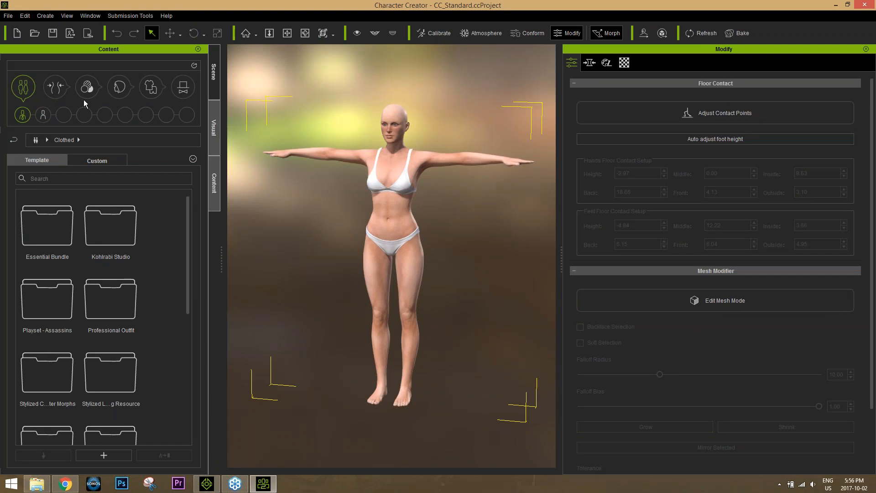
{"action": "left_click", "coordinate": [59, 89]}
{"action": "right_click_drag", "start_coordinate": [411, 237], "coordinate": [351, 239]}
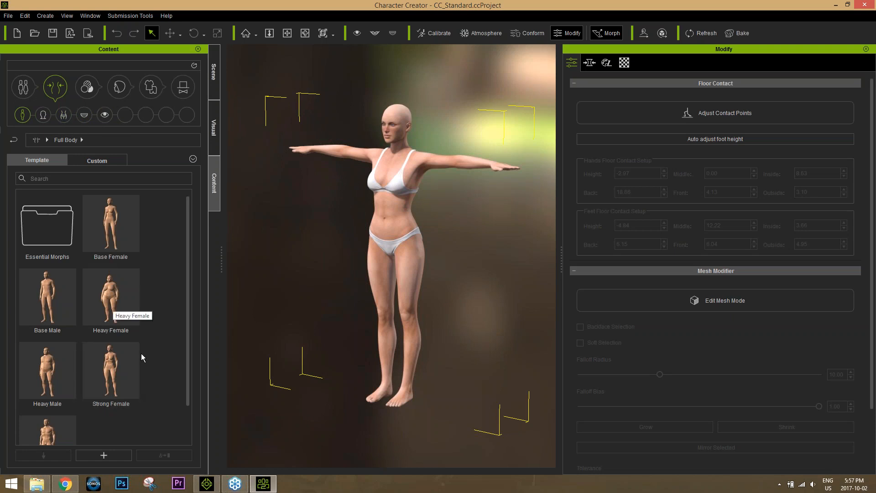
{"action": "double_click", "coordinate": [47, 296]}
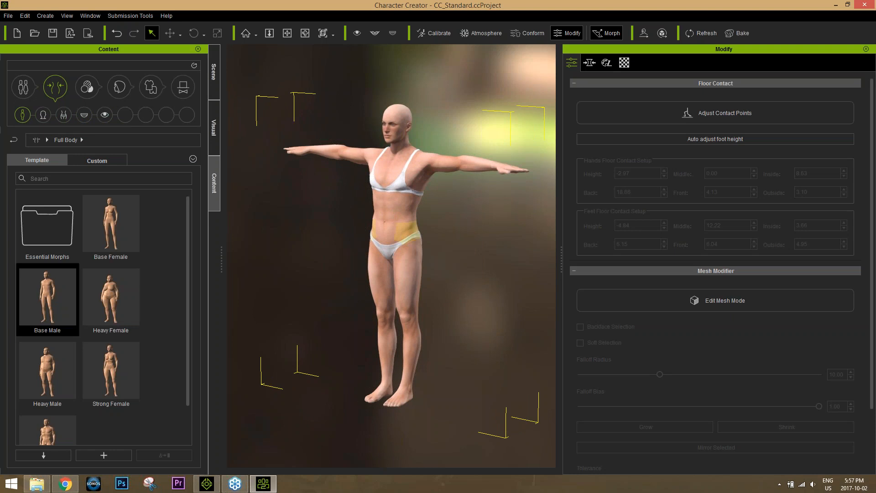
- Bring up the character's morph sliders and apply the Male_B head morph from the head templates
{"action": "scroll", "coordinate": [416, 239], "scroll_direction": "up", "scroll_amount": 5}
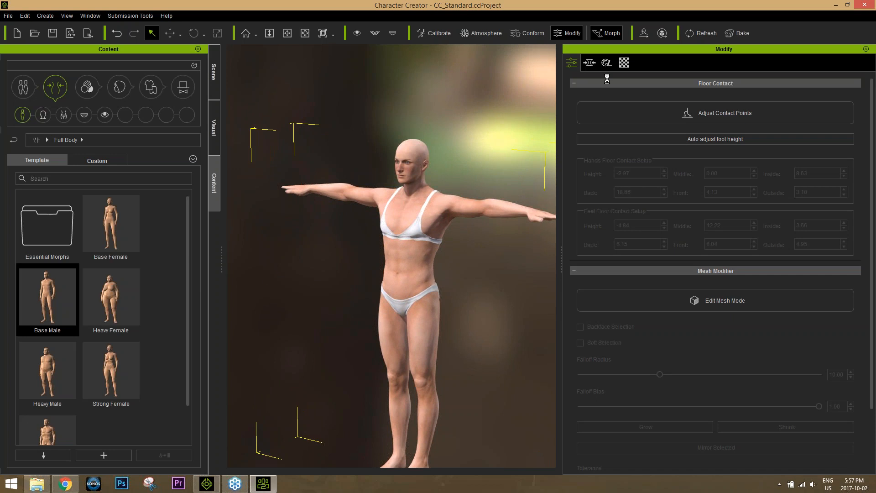
{"action": "left_click", "coordinate": [588, 64]}
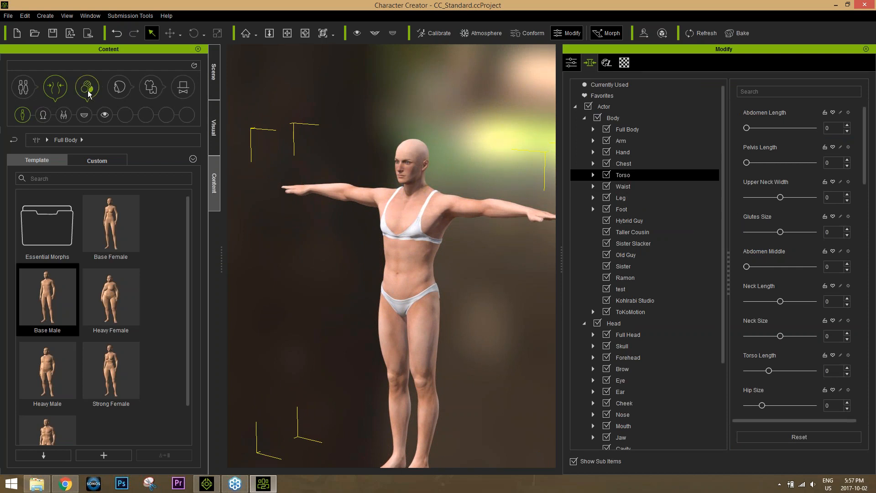
{"action": "left_click", "coordinate": [48, 116]}
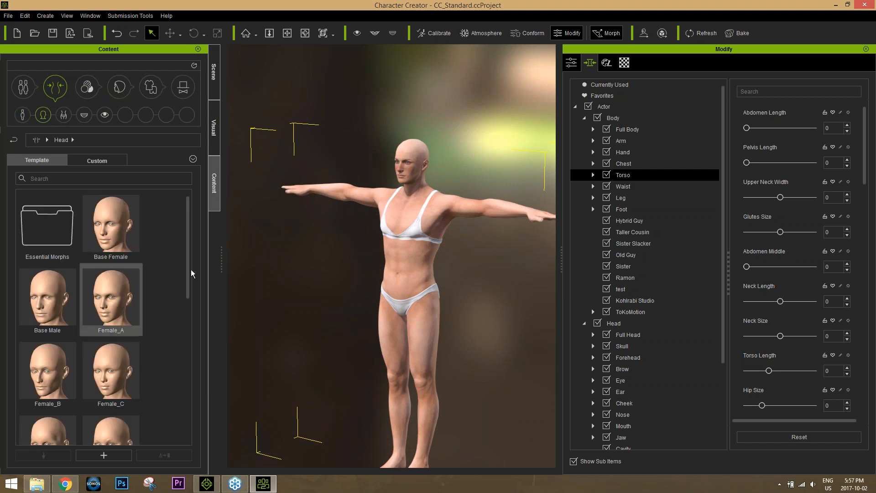
{"action": "left_click_drag", "start_coordinate": [187, 237], "coordinate": [193, 210]}
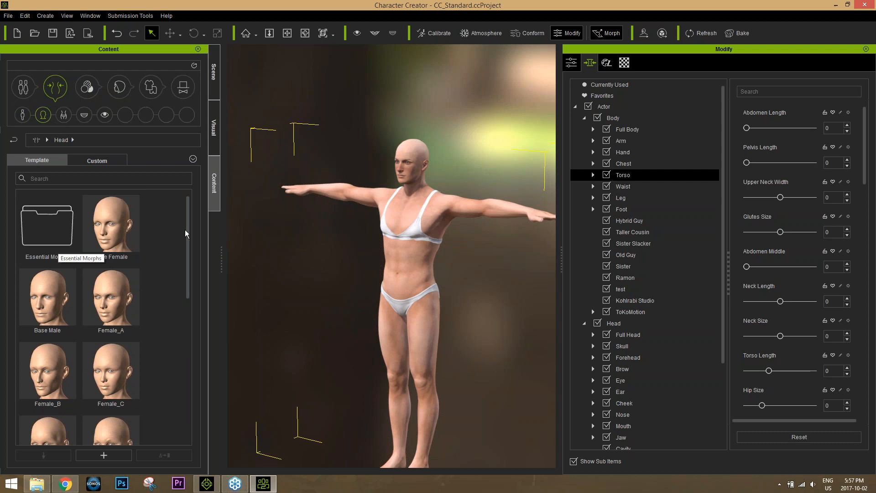
{"action": "left_click_drag", "start_coordinate": [187, 225], "coordinate": [192, 371]}
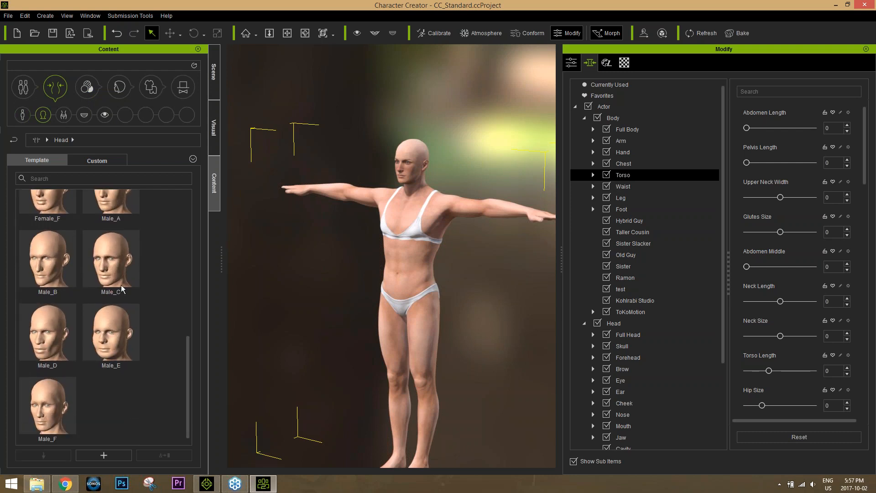
{"action": "double_click", "coordinate": [44, 273]}
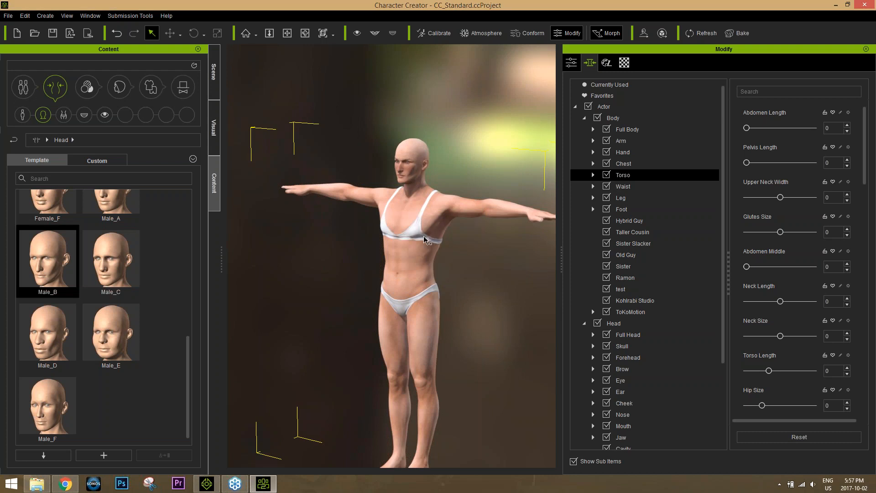
- Delete the Bra and the Underwear Bottoms from the character
{"action": "middle_click_drag", "start_coordinate": [419, 249], "coordinate": [418, 278]}
{"action": "mouse_move", "coordinate": [424, 233]}
{"action": "right_mouse_down"}
{"action": "mouse_move", "coordinate": [423, 206]}
{"action": "mouse_move", "coordinate": [426, 225]}
{"action": "right_mouse_up"}
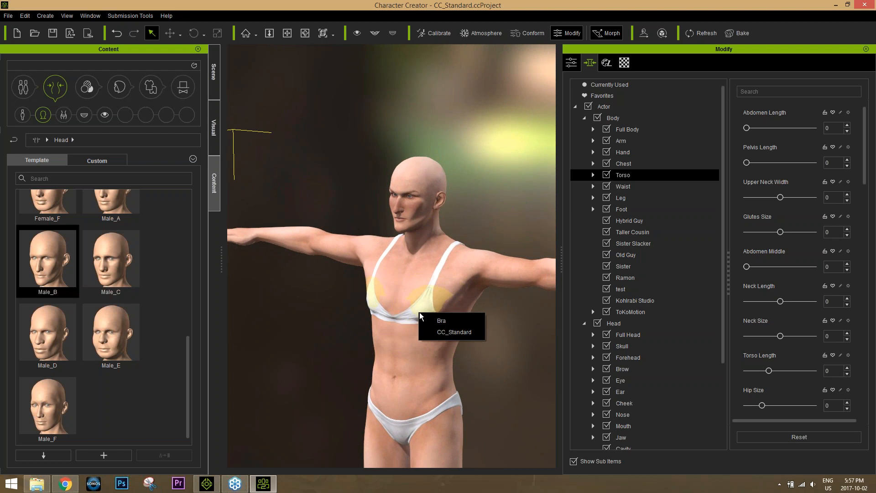
{"action": "left_click", "coordinate": [441, 324]}
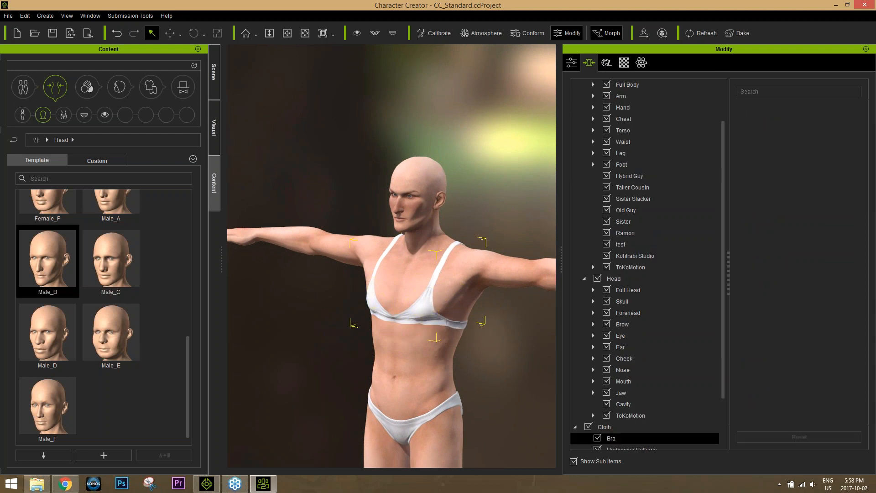
{"action": "key", "text": "Delete"}
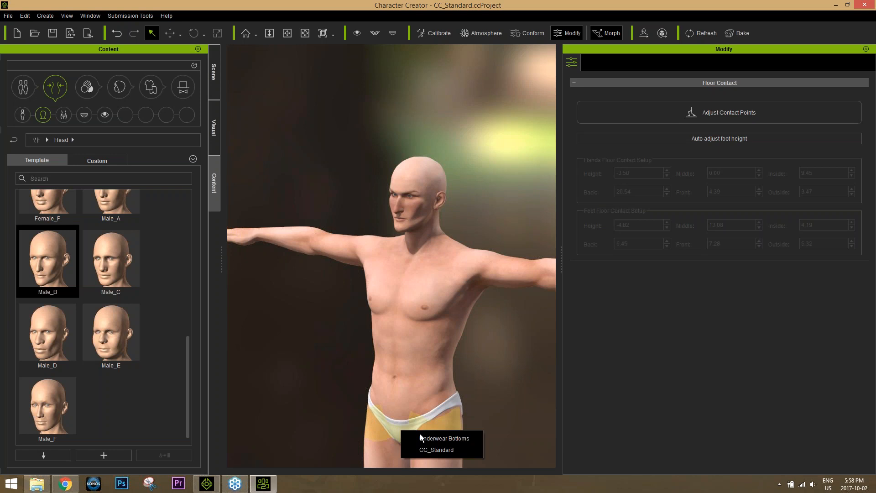
{"action": "left_click", "coordinate": [432, 438]}
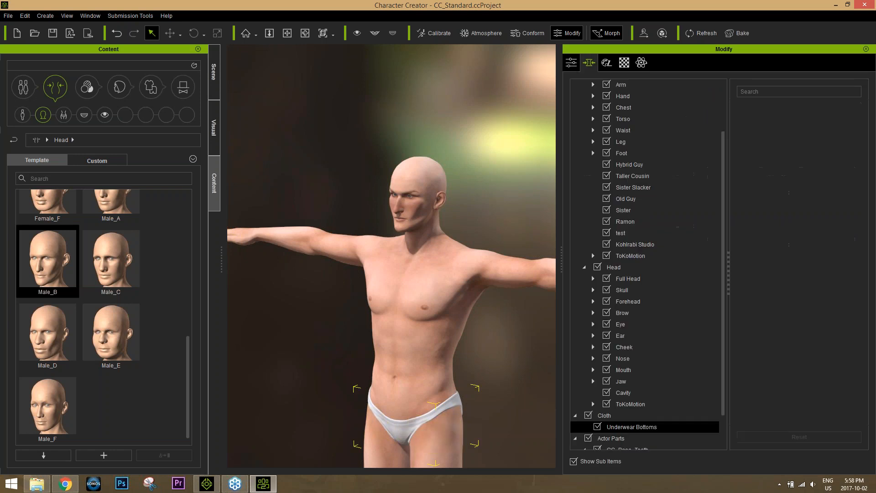
{"action": "key", "text": "Delete"}
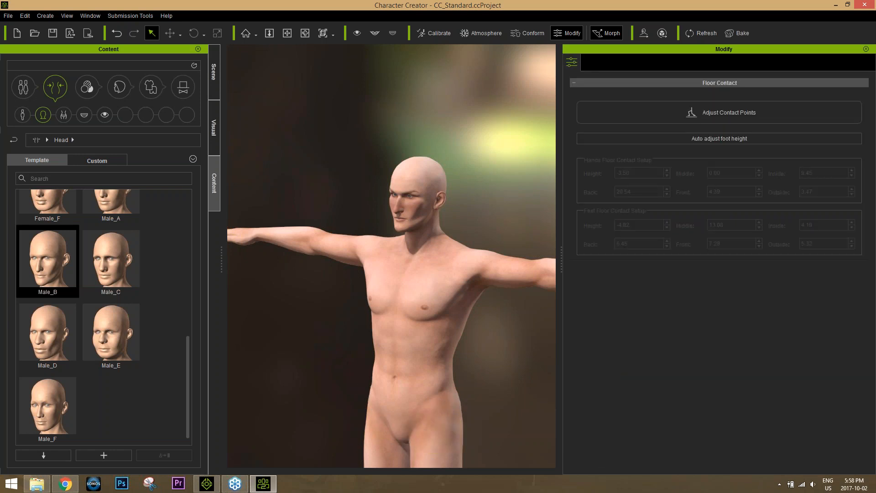
- Dress the character in the Slacks_A pants from the Professional Outfit collection
{"action": "left_click", "coordinate": [155, 86]}
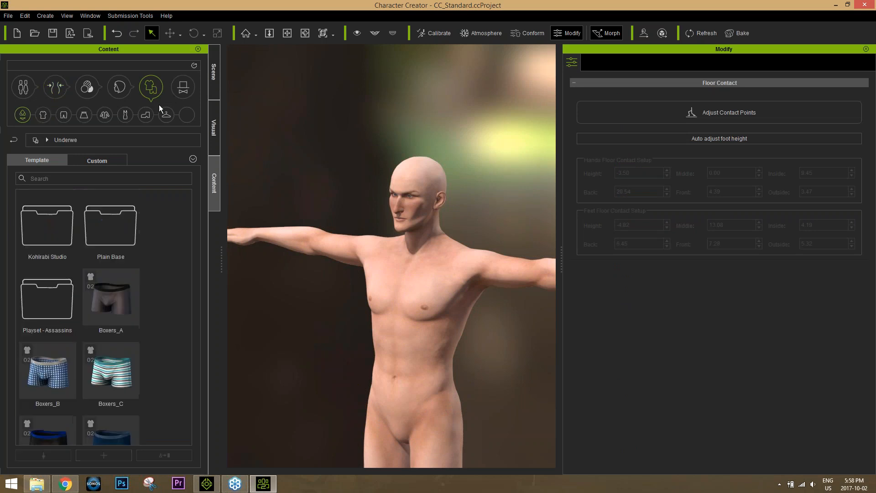
{"action": "left_click", "coordinate": [63, 115]}
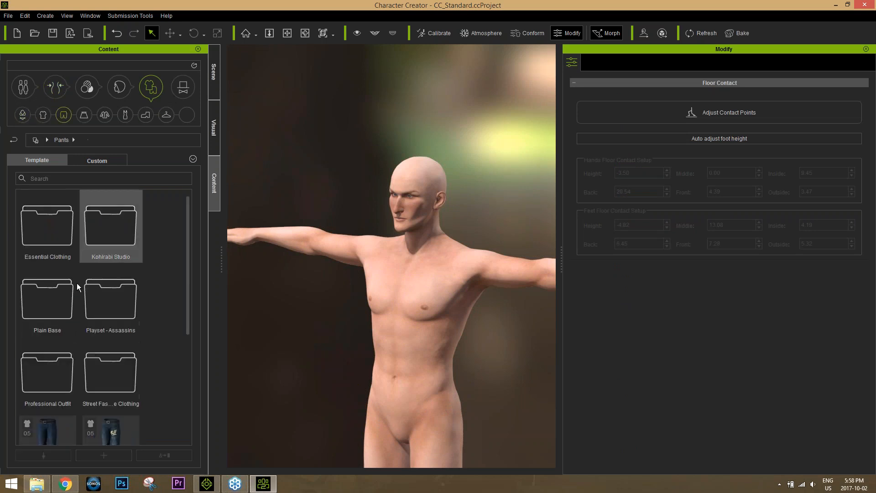
{"action": "left_click_drag", "start_coordinate": [190, 273], "coordinate": [185, 249]}
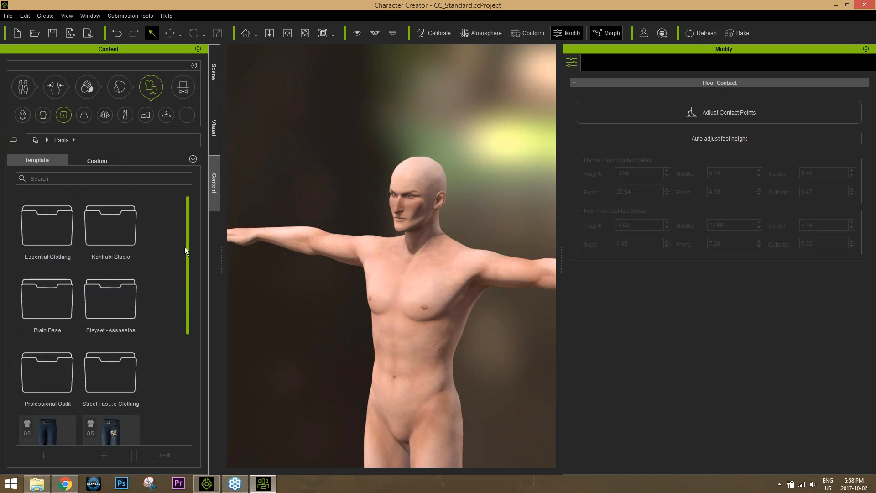
{"action": "double_click", "coordinate": [49, 371]}
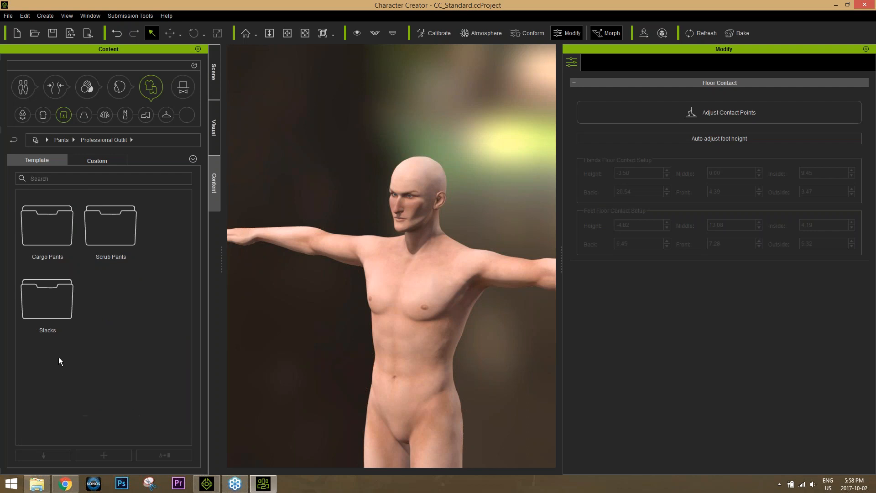
{"action": "double_click", "coordinate": [44, 296]}
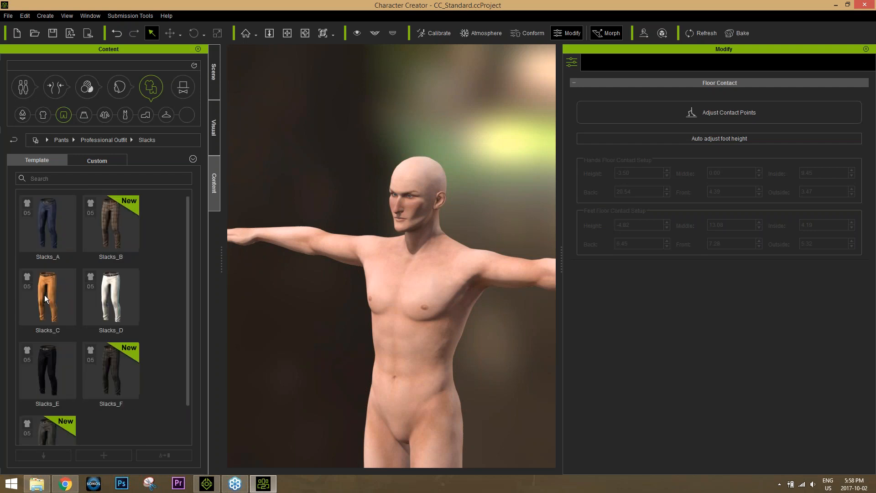
{"action": "double_click", "coordinate": [56, 228]}
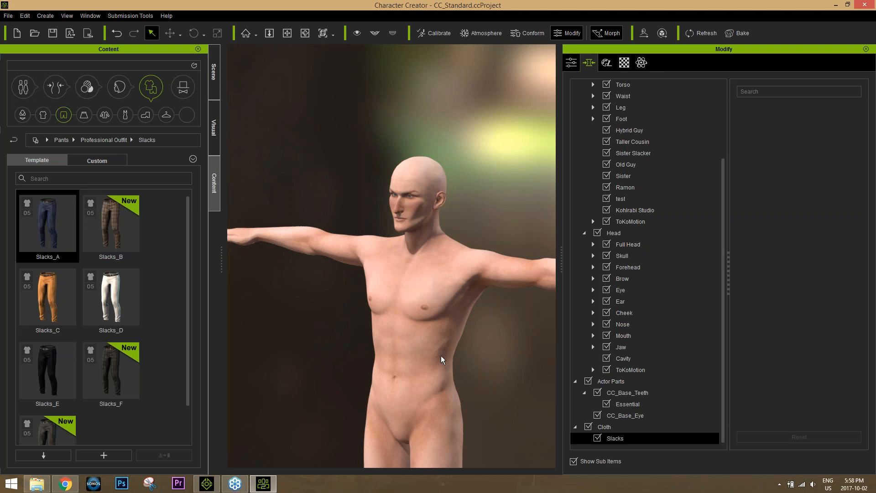
{"action": "middle_click_drag", "start_coordinate": [436, 334], "coordinate": [407, 265]}
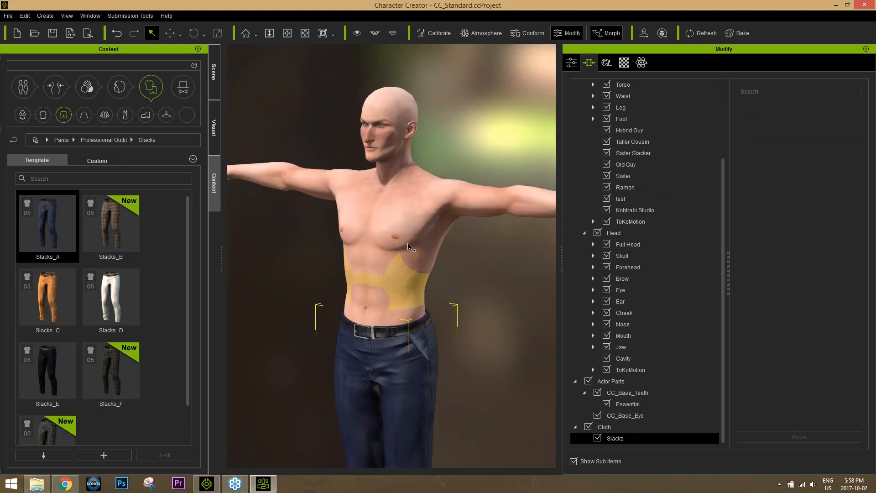
- Add the A variant of the Professional Outfit close collar long sleeves shirt to the character
{"action": "left_click", "coordinate": [43, 115]}
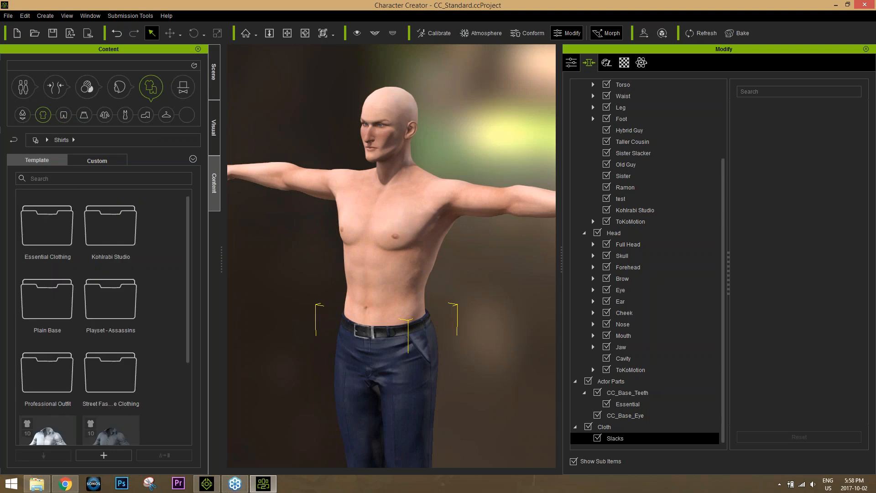
{"action": "double_click", "coordinate": [63, 377]}
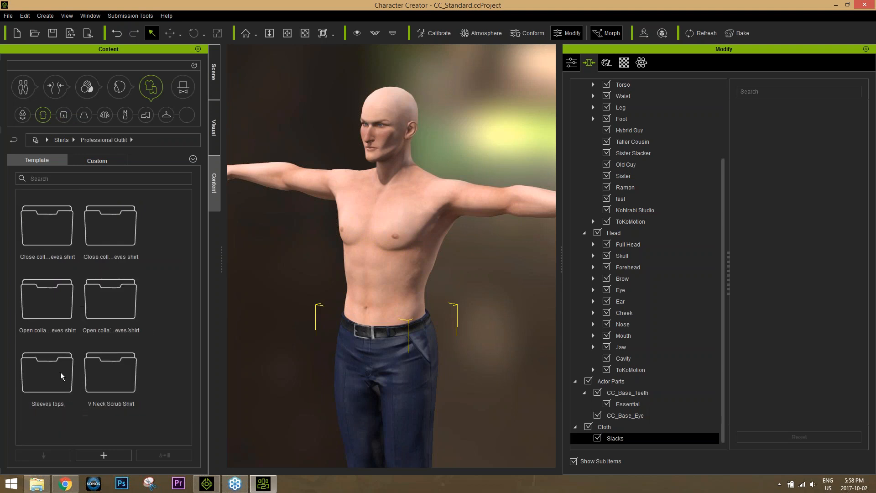
{"action": "double_click", "coordinate": [57, 247]}
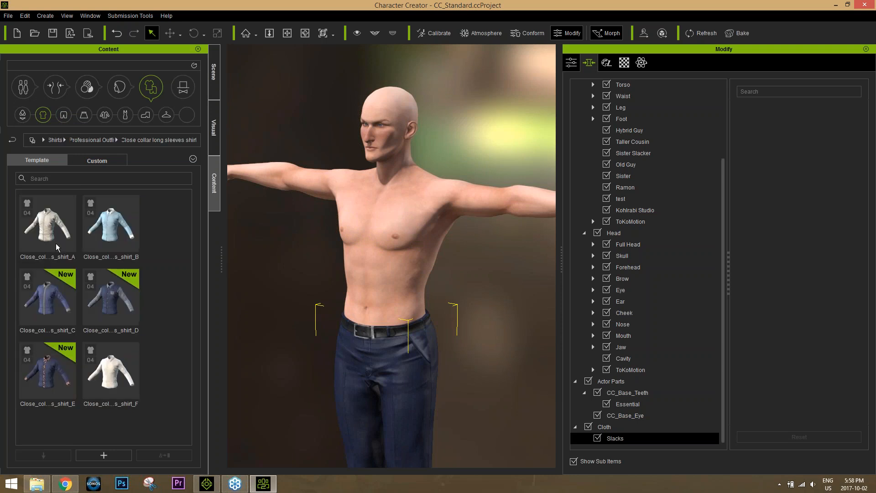
{"action": "double_click", "coordinate": [52, 235]}
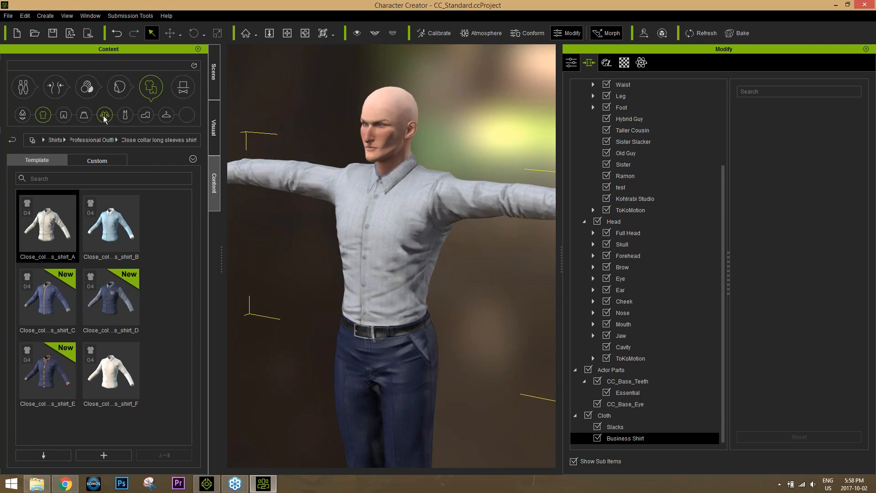
- Put the Business Suit_A coat from the Professional Outfit collection over the character's shirt
{"action": "left_click", "coordinate": [105, 117]}
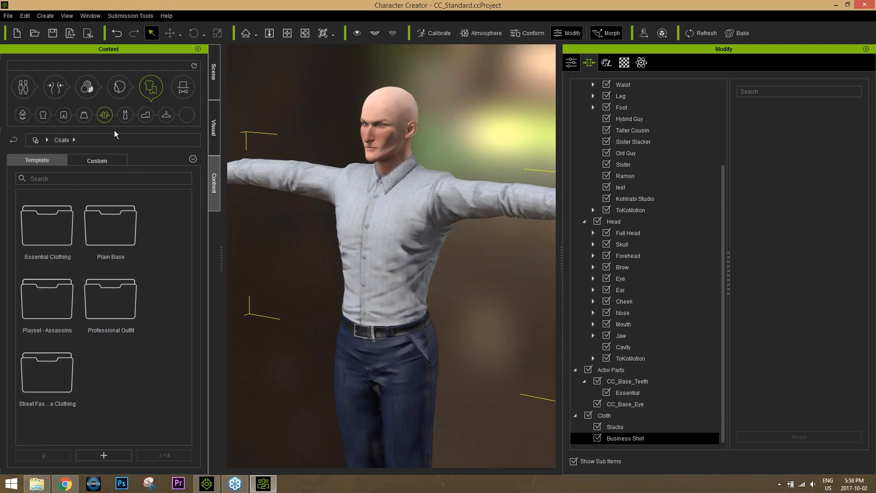
{"action": "double_click", "coordinate": [107, 300]}
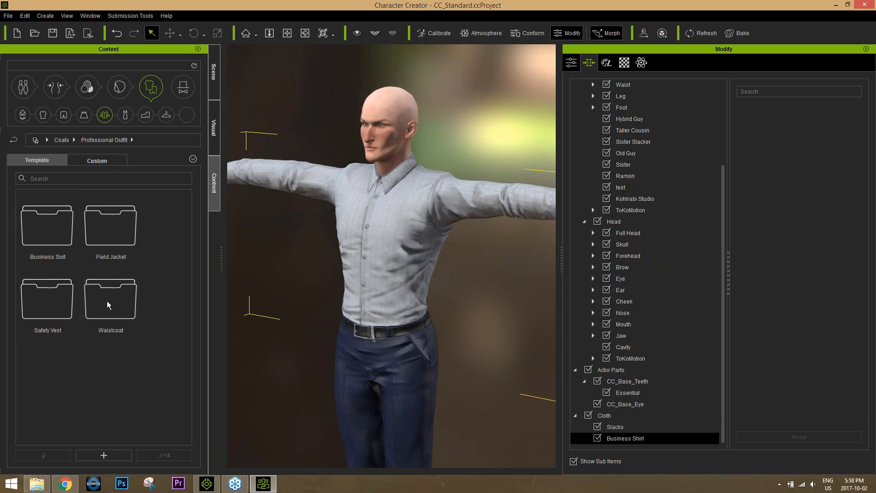
{"action": "double_click", "coordinate": [50, 235]}
{"action": "double_click", "coordinate": [53, 233]}
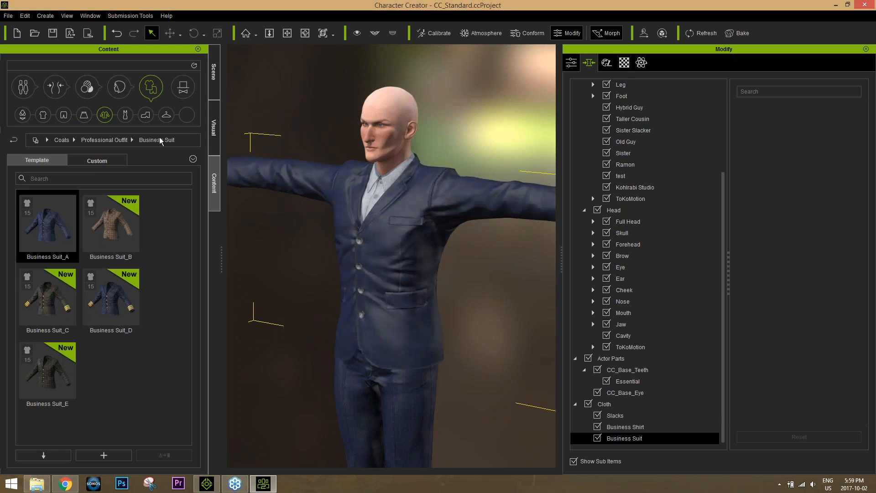
- Give the character the Hat_Short hairstyle from the Party Fun hair collection and view the head from another angle
{"action": "left_click", "coordinate": [118, 87]}
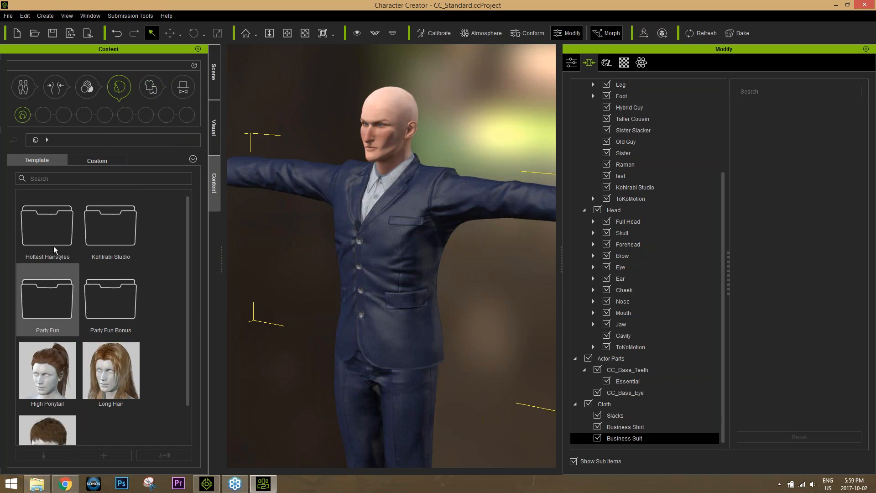
{"action": "double_click", "coordinate": [54, 298]}
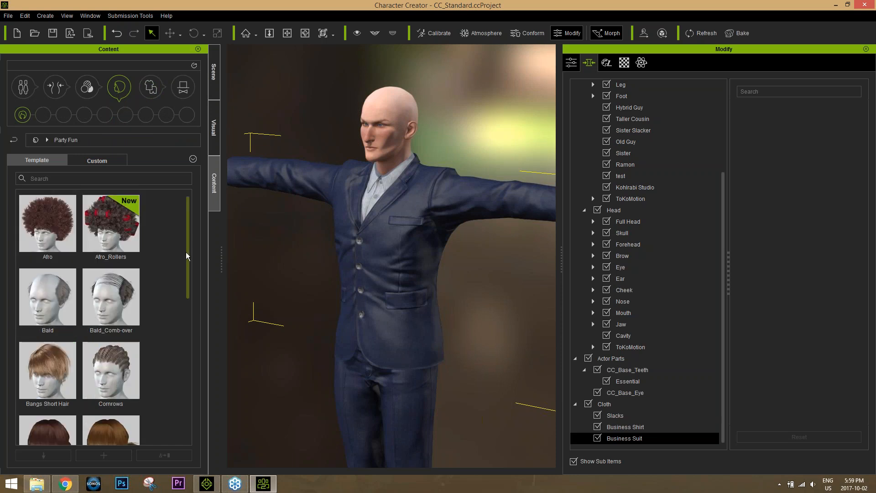
{"action": "scroll", "coordinate": [185, 252], "scroll_direction": "down", "scroll_amount": 10}
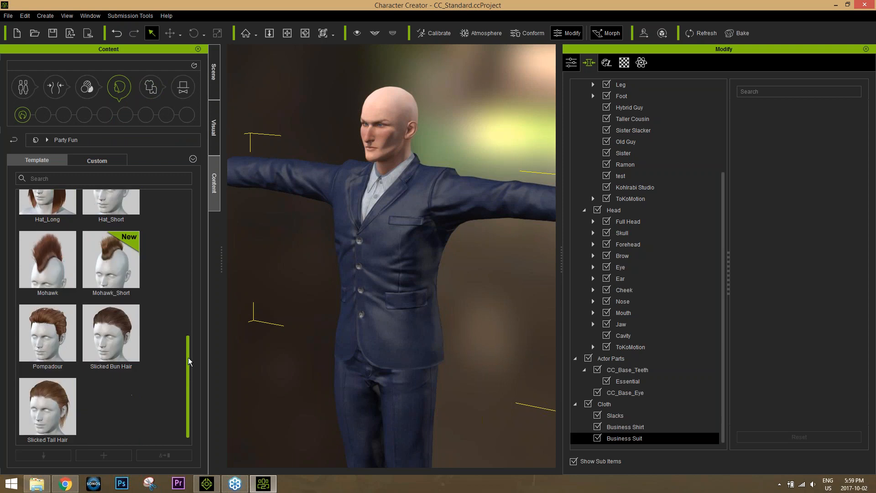
{"action": "scroll", "coordinate": [190, 352], "scroll_direction": "up", "scroll_amount": 1}
{"action": "double_click", "coordinate": [105, 232]}
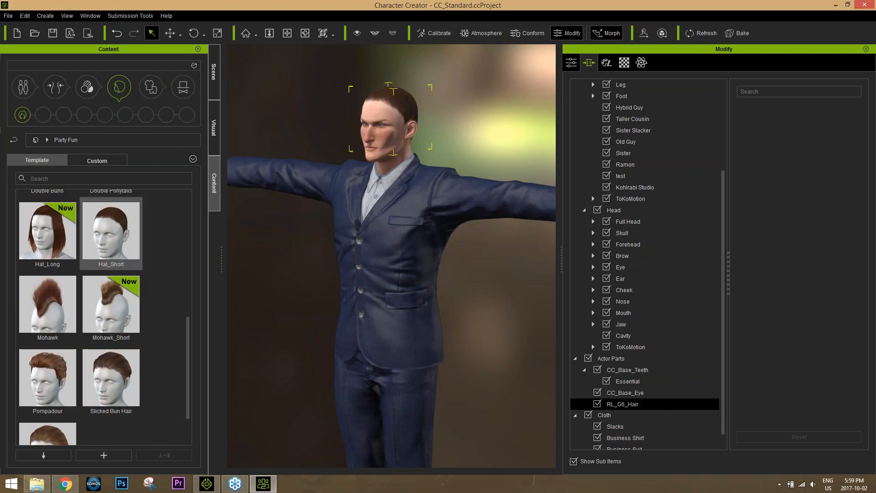
{"action": "middle_click_drag", "start_coordinate": [371, 152], "coordinate": [381, 192]}
{"action": "right_click_drag", "start_coordinate": [391, 192], "coordinate": [429, 203]}
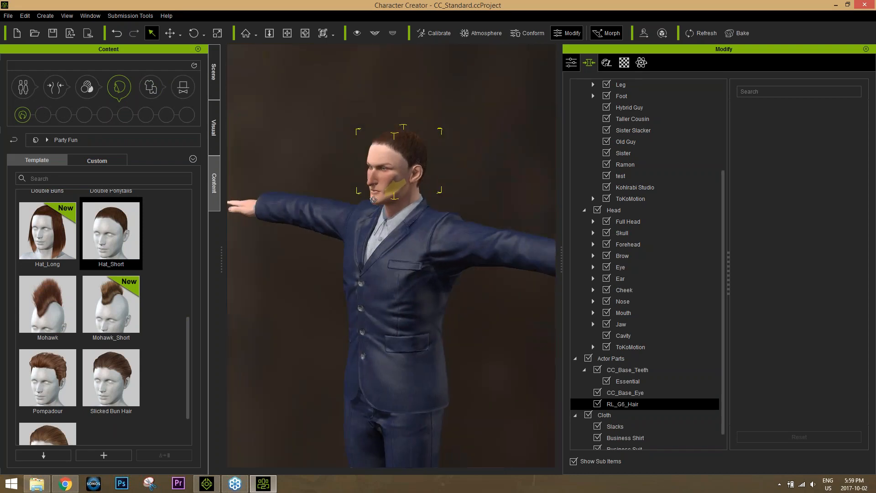
- Put the Fedora_A hat from the Party Fun head accessories on the character
{"action": "left_click", "coordinate": [182, 91]}
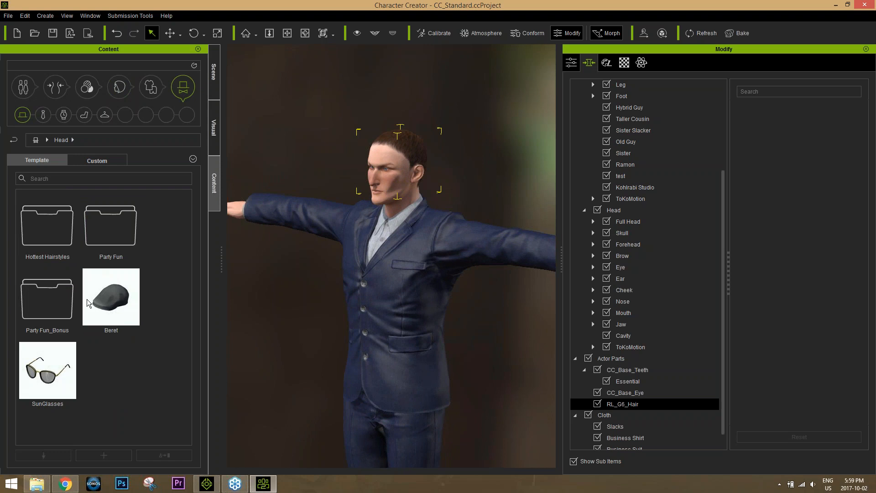
{"action": "left_click", "coordinate": [100, 241]}
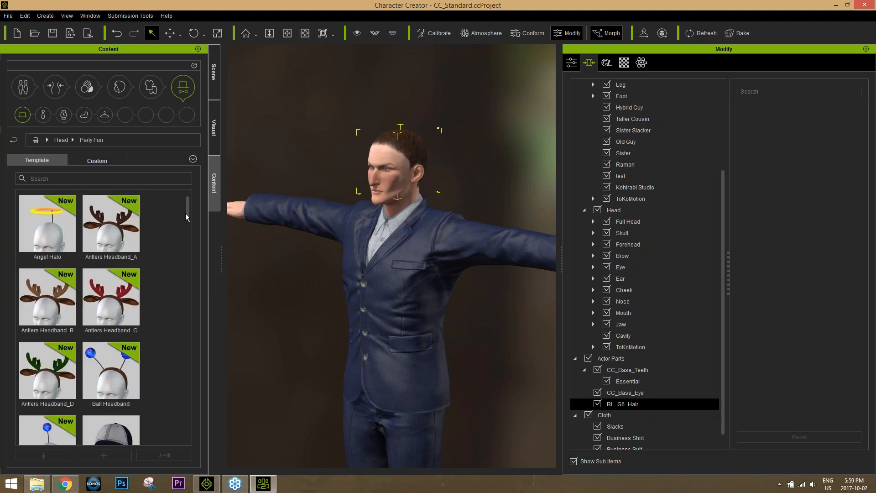
{"action": "scroll", "coordinate": [193, 248], "scroll_direction": "down", "scroll_amount": 10}
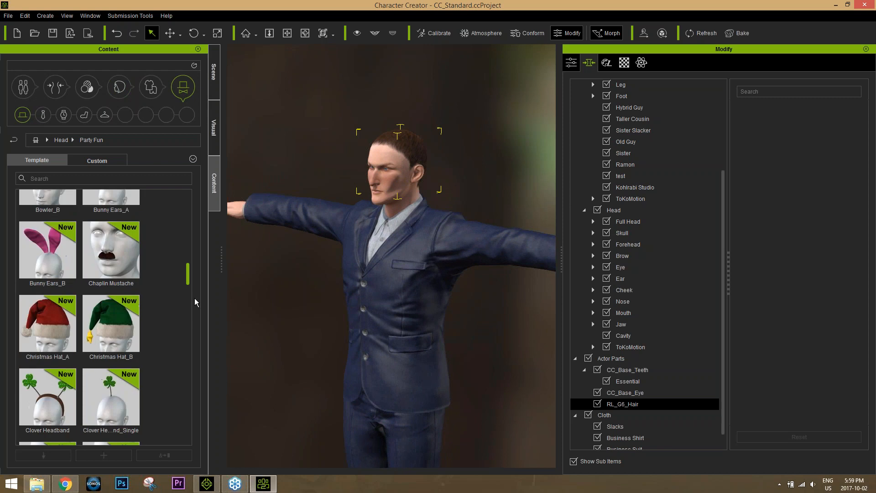
{"action": "scroll", "coordinate": [199, 276], "scroll_direction": "up", "scroll_amount": 2}
{"action": "scroll", "coordinate": [197, 270], "scroll_direction": "up", "scroll_amount": 3}
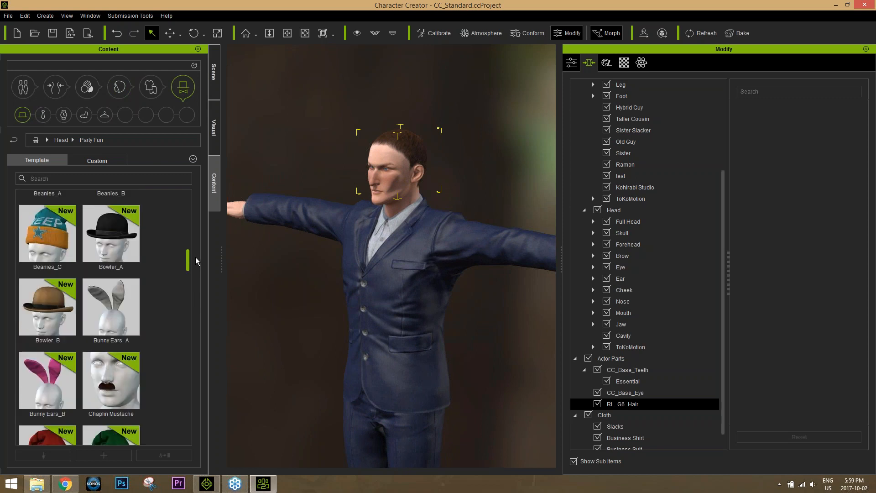
{"action": "scroll", "coordinate": [194, 264], "scroll_direction": "down", "scroll_amount": 8}
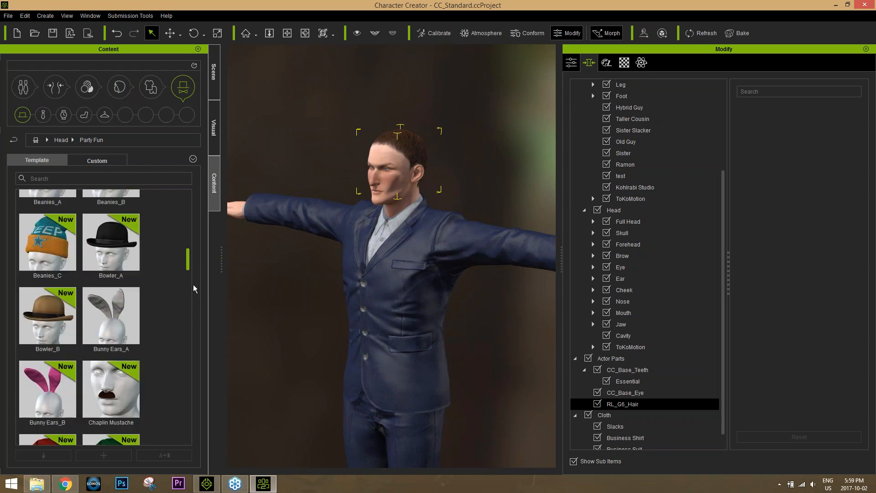
{"action": "scroll", "coordinate": [199, 314], "scroll_direction": "up", "scroll_amount": 1}
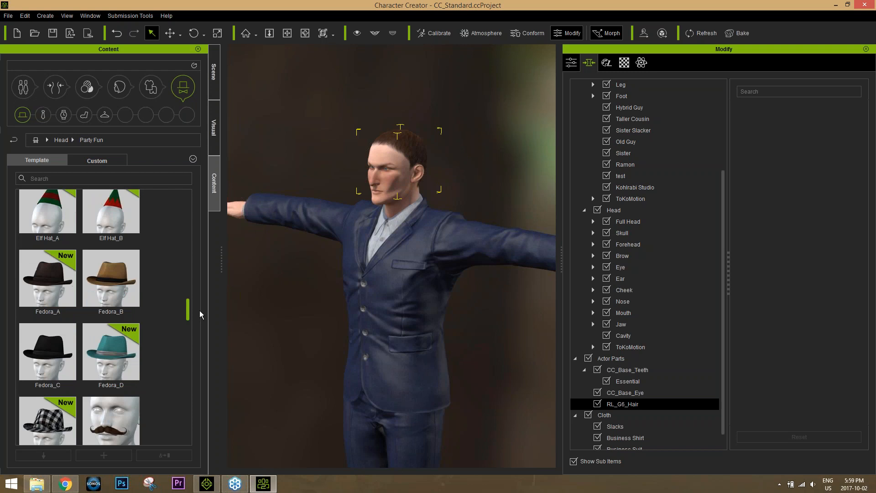
{"action": "double_click", "coordinate": [53, 284]}
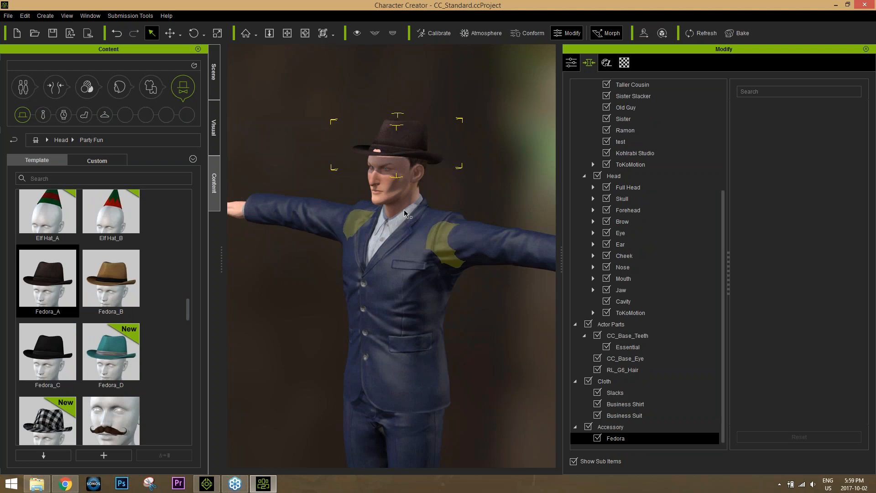
{"action": "middle_click_drag", "start_coordinate": [394, 205], "coordinate": [392, 236]}
{"action": "scroll", "coordinate": [392, 236], "scroll_direction": "up", "scroll_amount": 3}
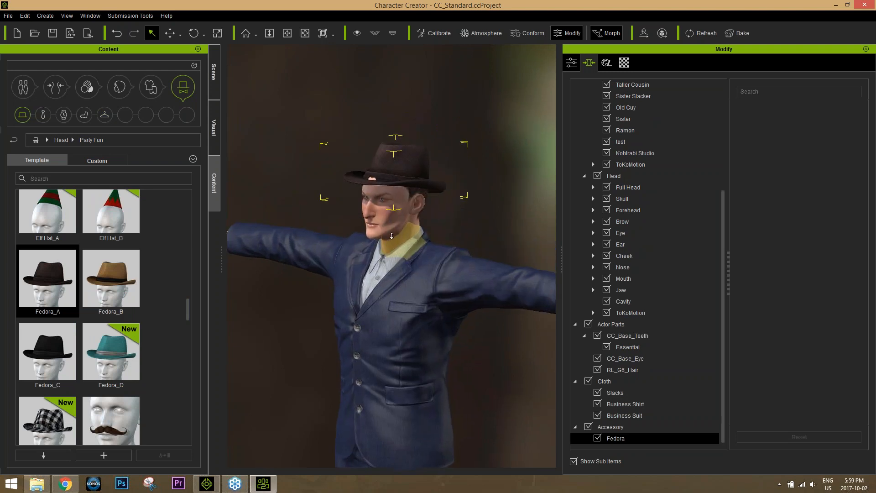
{"action": "key", "text": "r"}
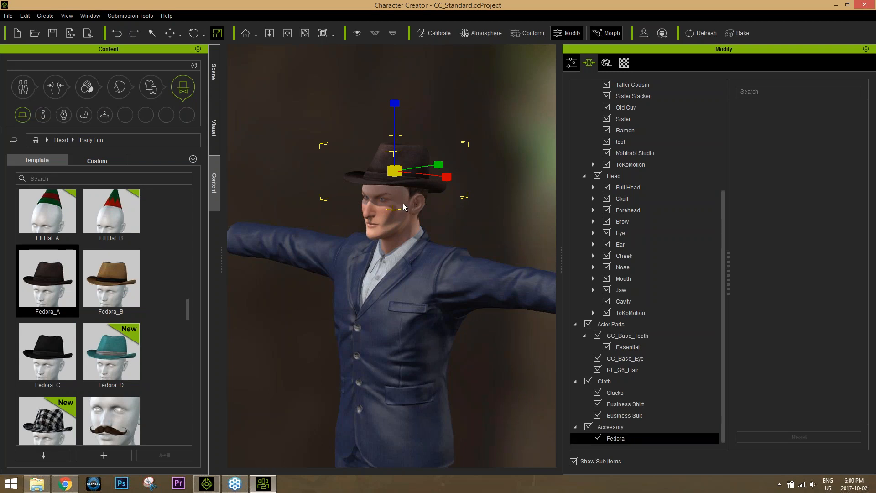
{"action": "right_click_drag", "start_coordinate": [482, 254], "coordinate": [518, 254]}
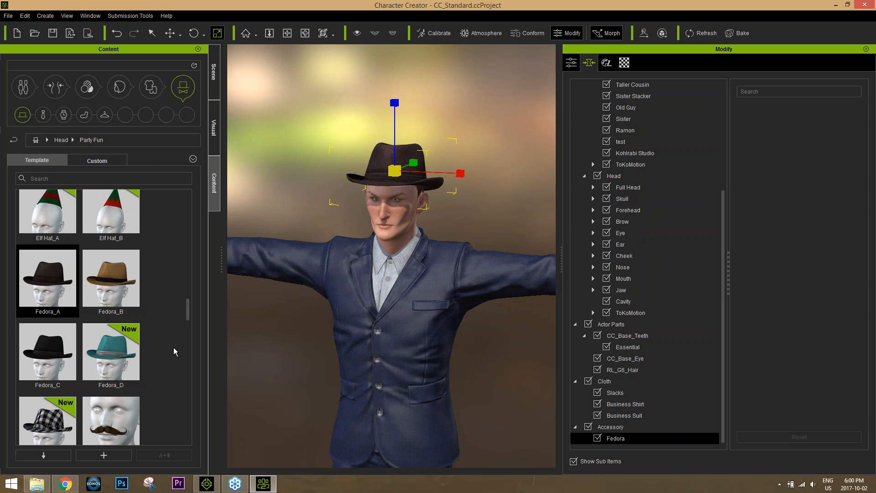
- Give the character the Handlebar Mustache from the Party Fun head accessories
{"action": "scroll", "coordinate": [190, 314], "scroll_direction": "down", "scroll_amount": 3}
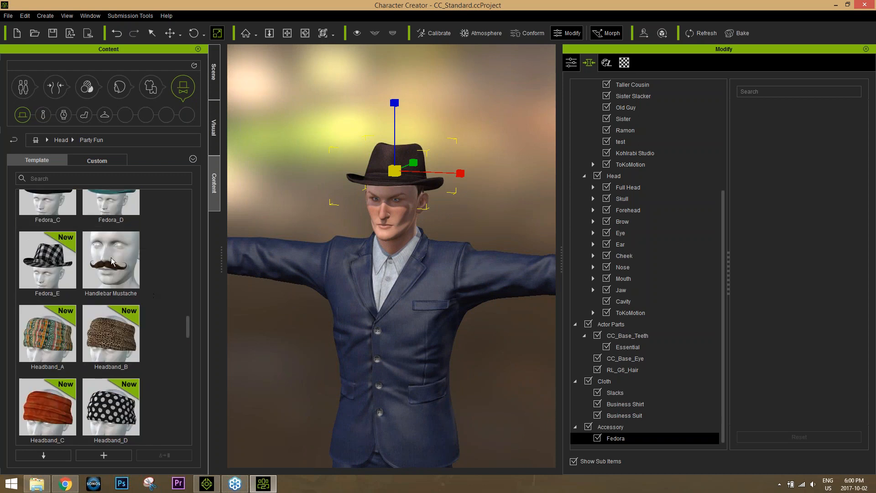
{"action": "double_click", "coordinate": [117, 262]}
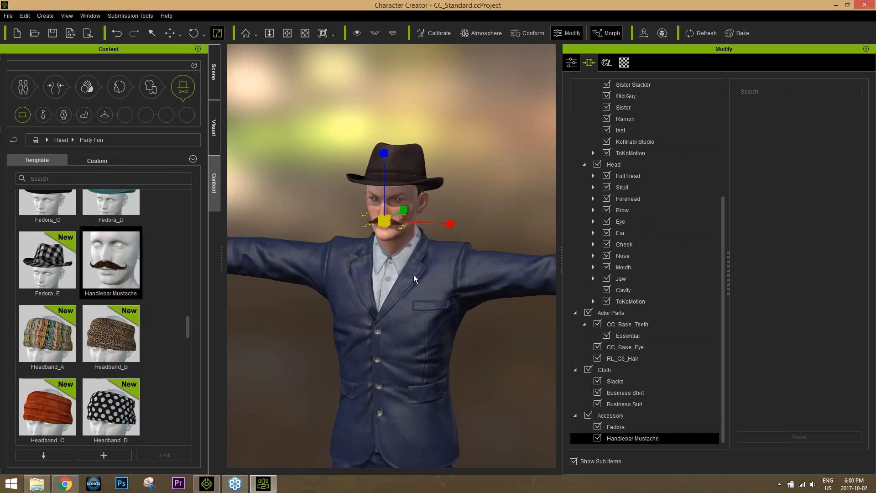
{"action": "scroll", "coordinate": [414, 275], "scroll_direction": "up", "scroll_amount": 5}
{"action": "scroll", "coordinate": [435, 307], "scroll_direction": "up", "scroll_amount": 1}
- Look through the torso accessories in the Professional Outfit, Essential Clothing and Party Fun collections for suitable neckwear
{"action": "left_click", "coordinate": [188, 91]}
{"action": "left_click", "coordinate": [44, 116]}
{"action": "double_click", "coordinate": [115, 383]}
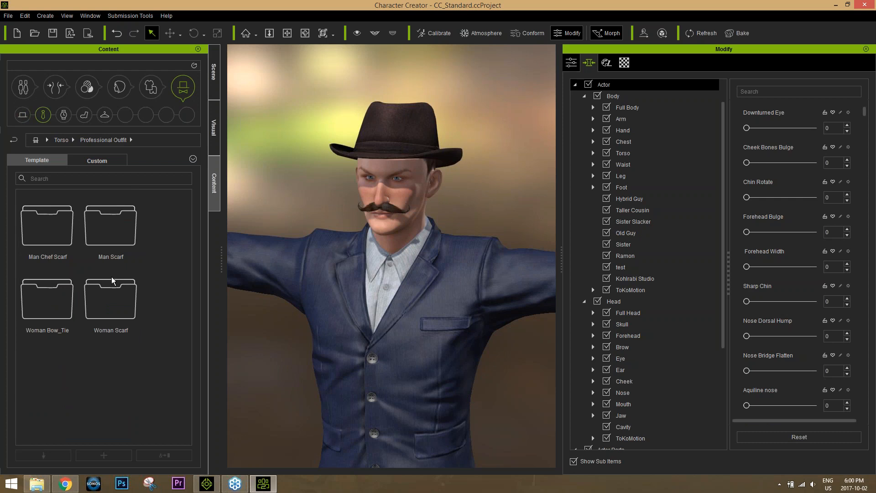
{"action": "left_click", "coordinate": [59, 141]}
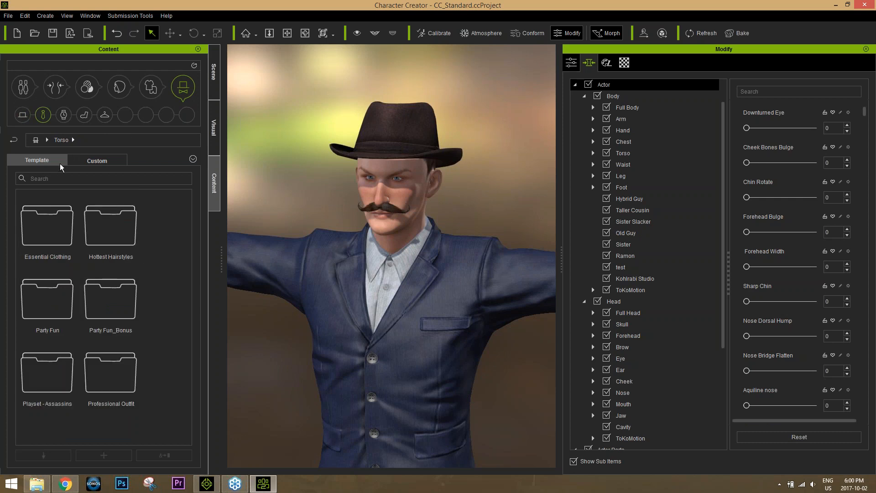
{"action": "double_click", "coordinate": [59, 240]}
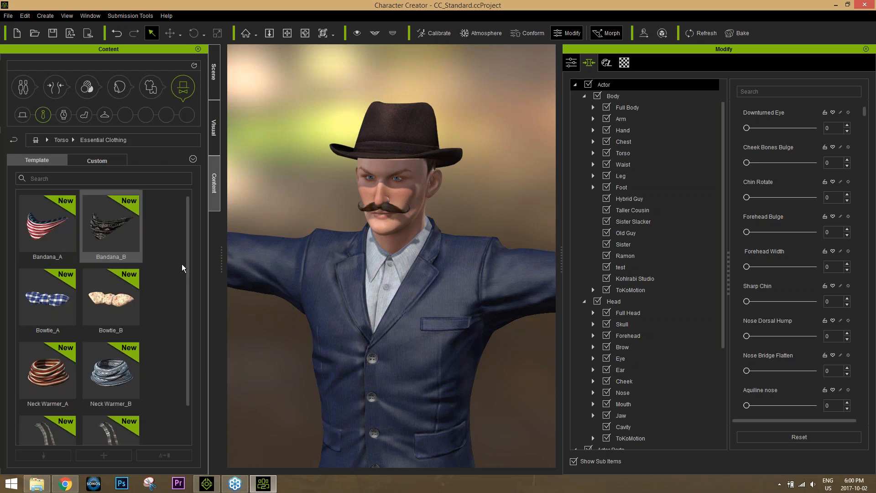
{"action": "scroll", "coordinate": [186, 306], "scroll_direction": "down", "scroll_amount": 1}
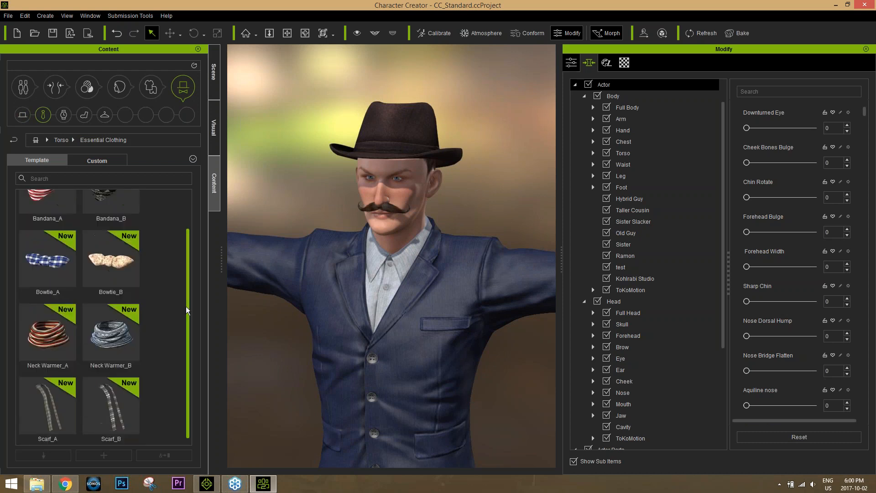
{"action": "left_click", "coordinate": [62, 140]}
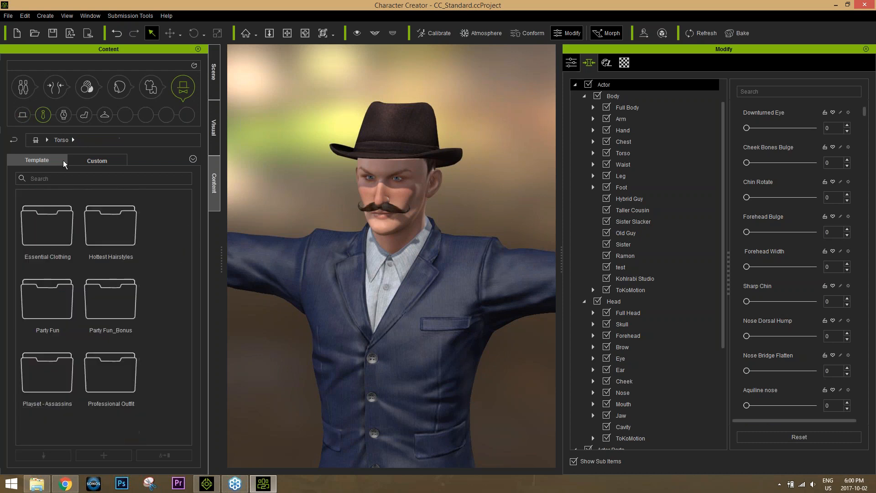
{"action": "double_click", "coordinate": [61, 308]}
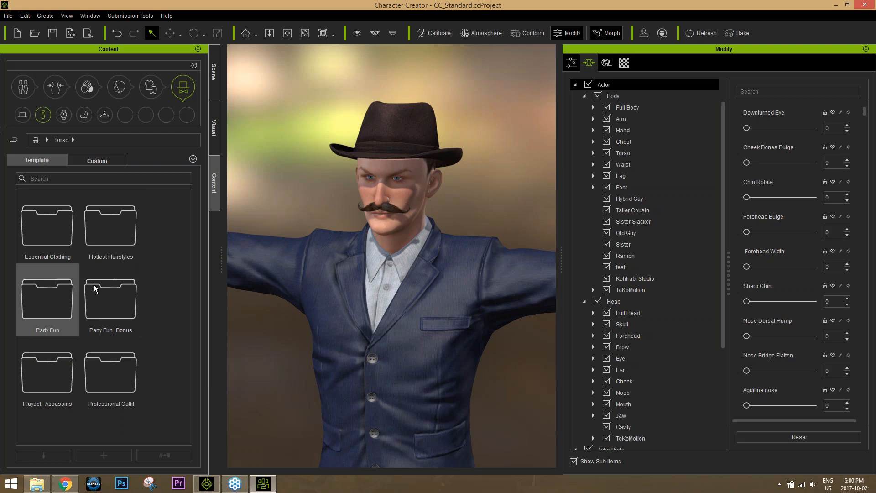
{"action": "scroll", "coordinate": [187, 281], "scroll_direction": "down", "scroll_amount": 10}
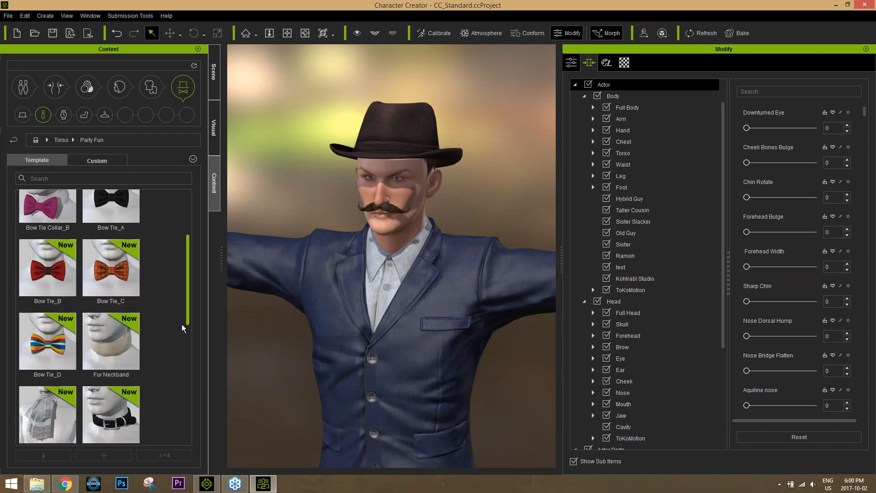
{"action": "scroll", "coordinate": [186, 201], "scroll_direction": "up", "scroll_amount": 6}
{"action": "scroll", "coordinate": [186, 201], "scroll_direction": "up", "scroll_amount": 3}
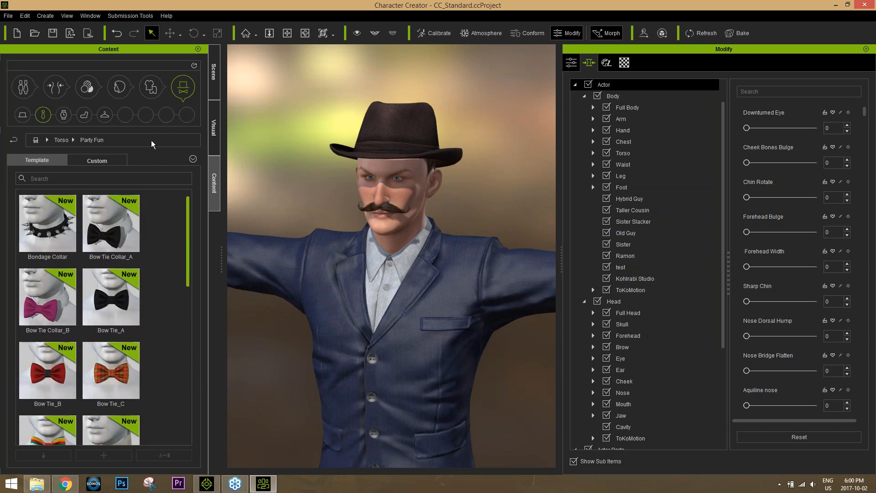
{"action": "left_click", "coordinate": [62, 142]}
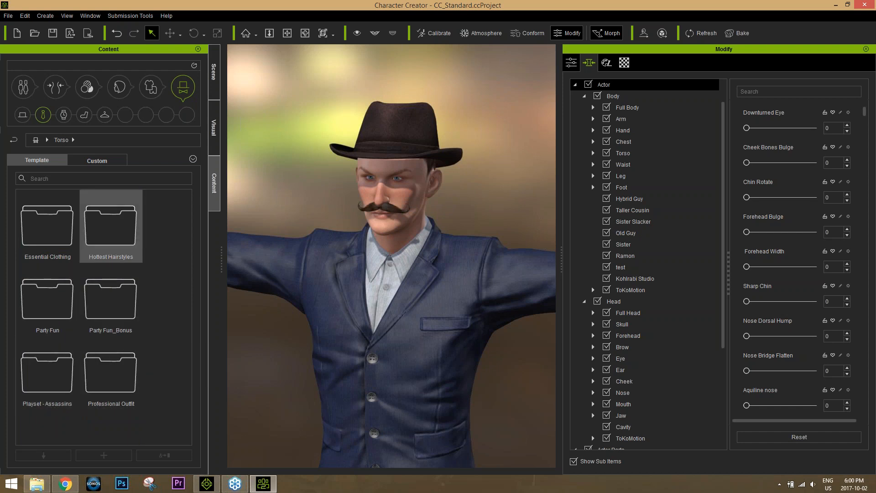
- Add Thick Necktie_A from the Professional Outfit collection of other clothing to the character's suit
{"action": "left_click", "coordinate": [152, 89]}
{"action": "left_click", "coordinate": [166, 117]}
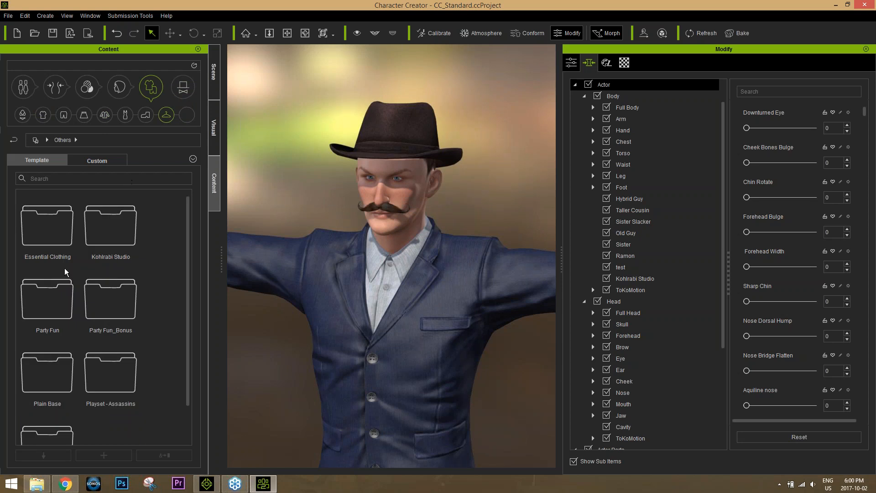
{"action": "double_click", "coordinate": [50, 240]}
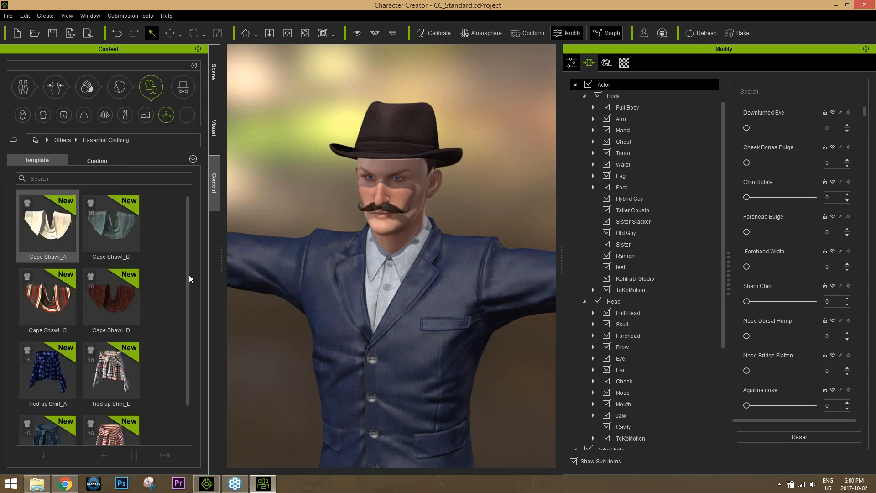
{"action": "scroll", "coordinate": [182, 340], "scroll_direction": "down", "scroll_amount": 1}
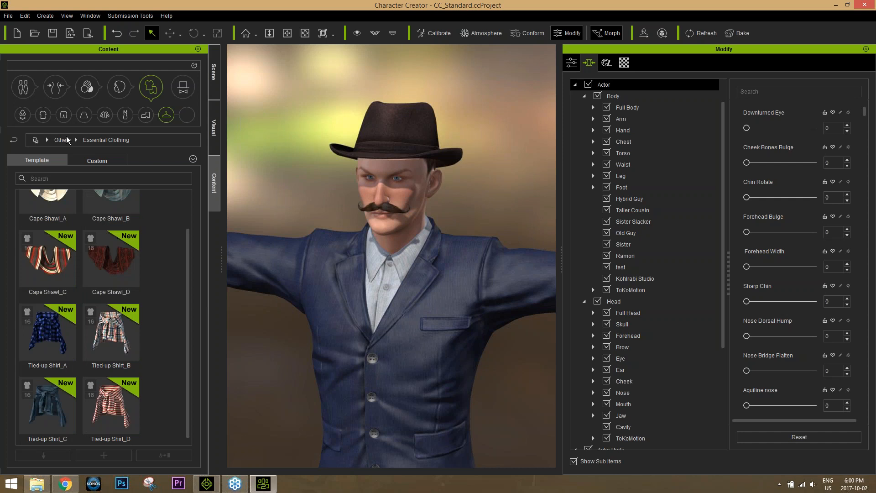
{"action": "left_click", "coordinate": [70, 142]}
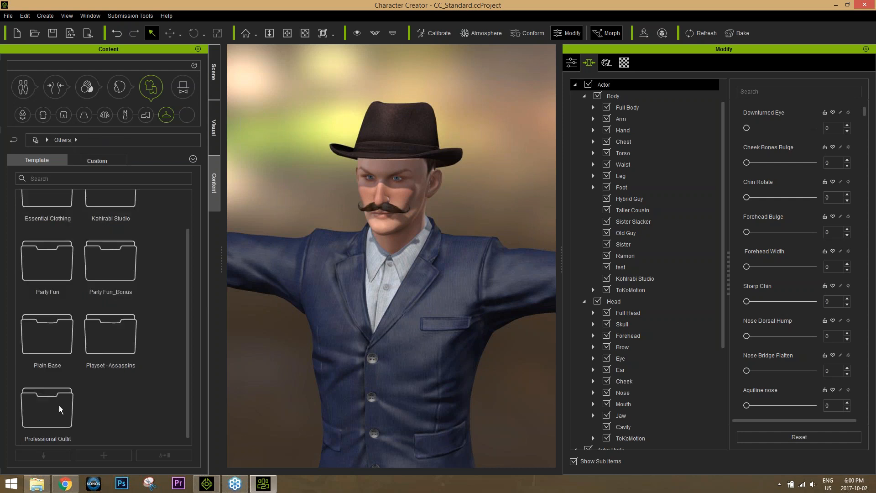
{"action": "double_click", "coordinate": [58, 405]}
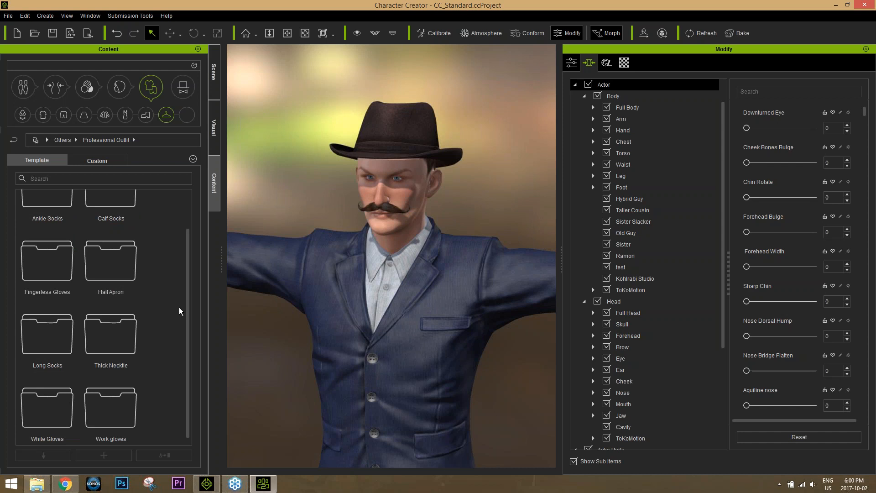
{"action": "scroll", "coordinate": [189, 321], "scroll_direction": "up", "scroll_amount": 1}
{"action": "scroll", "coordinate": [189, 308], "scroll_direction": "up", "scroll_amount": 3}
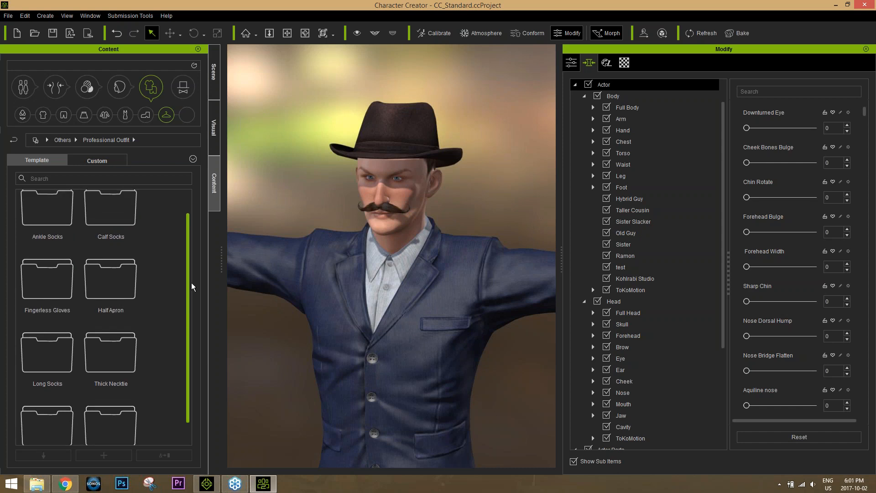
{"action": "double_click", "coordinate": [114, 371]}
{"action": "double_click", "coordinate": [60, 232]}
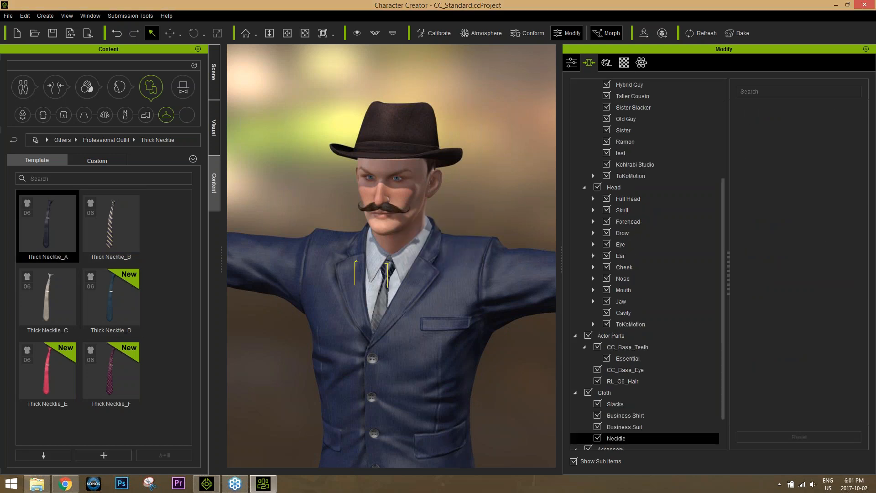
- Put the Leather shoes_B from the Professional Outfit collection on the character's bare feet
{"action": "right_click_drag", "start_coordinate": [476, 188], "coordinate": [479, 277]}
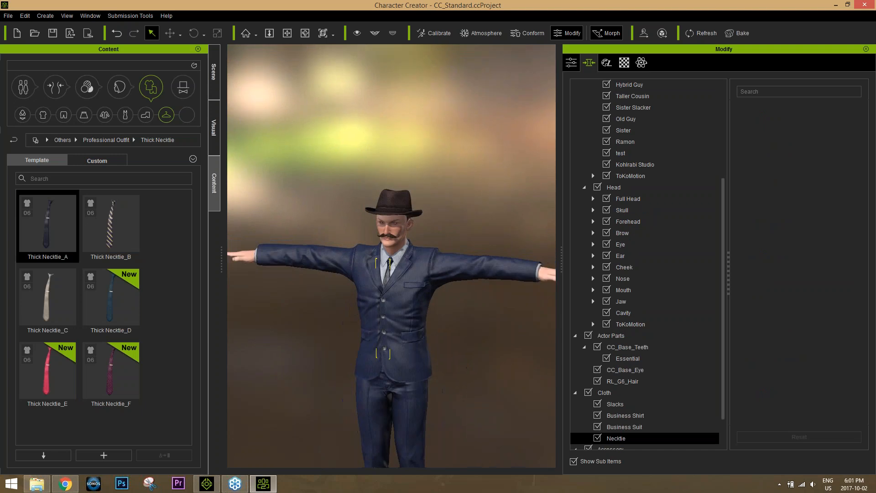
{"action": "middle_click_drag", "start_coordinate": [439, 182], "coordinate": [450, 192]}
{"action": "left_click", "coordinate": [148, 114]}
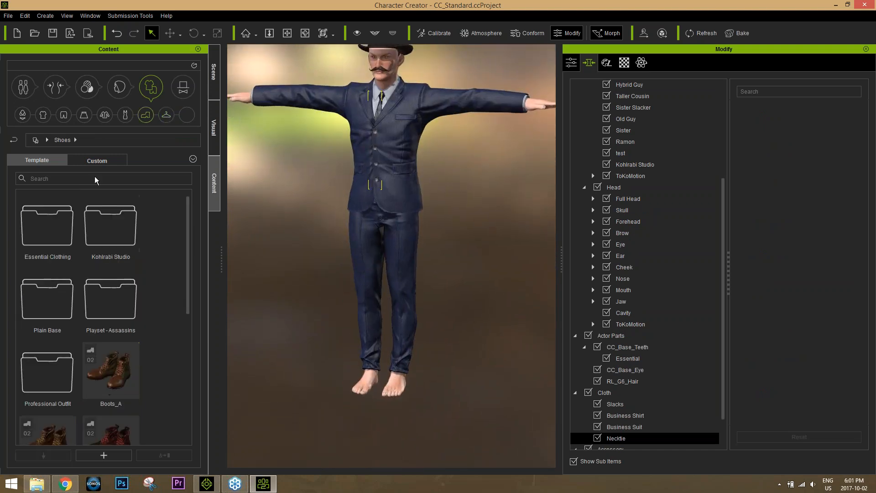
{"action": "double_click", "coordinate": [60, 375]}
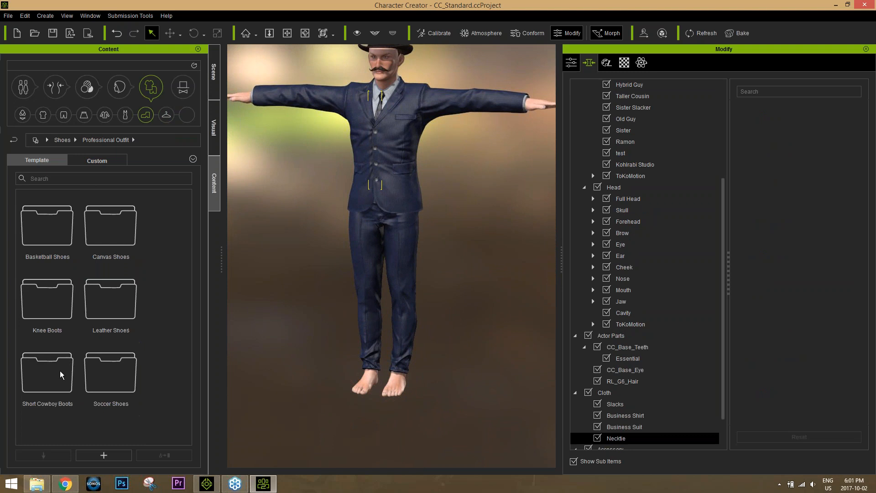
{"action": "double_click", "coordinate": [107, 308]}
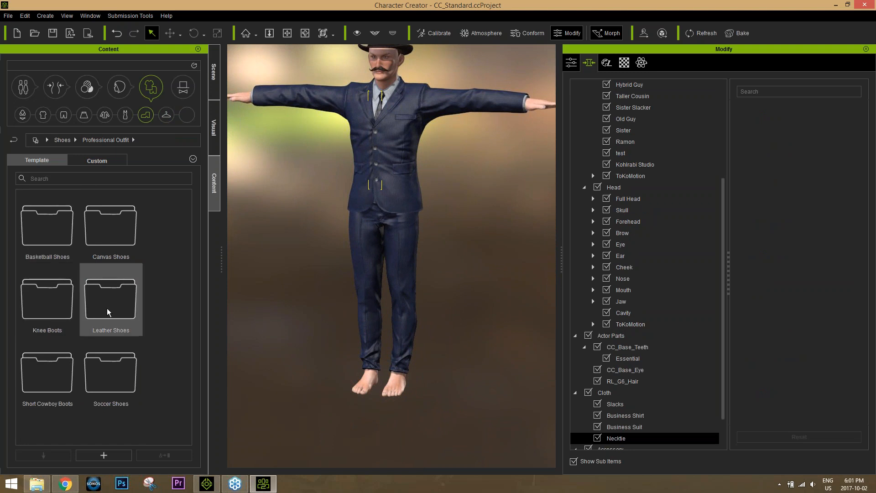
{"action": "double_click", "coordinate": [120, 233]}
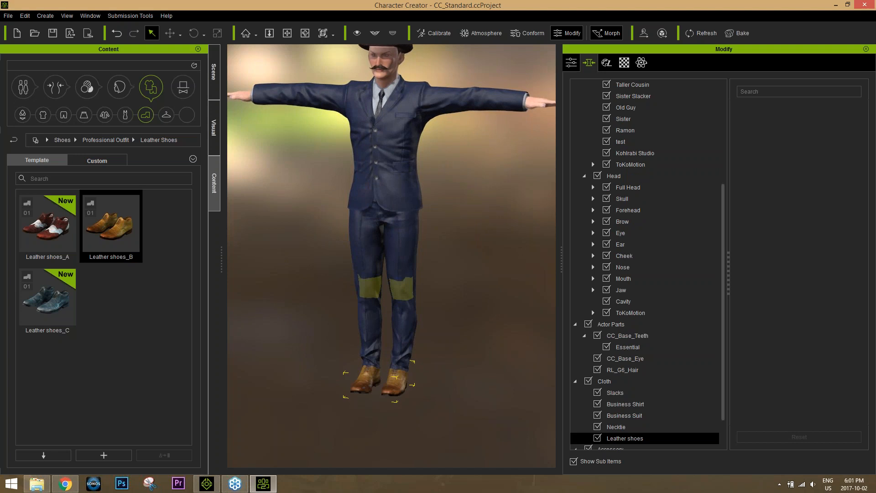
- Send the fully dressed character to iClone
{"action": "middle_click_drag", "start_coordinate": [404, 157], "coordinate": [413, 193]}
{"action": "right_click_drag", "start_coordinate": [449, 205], "coordinate": [367, 223]}
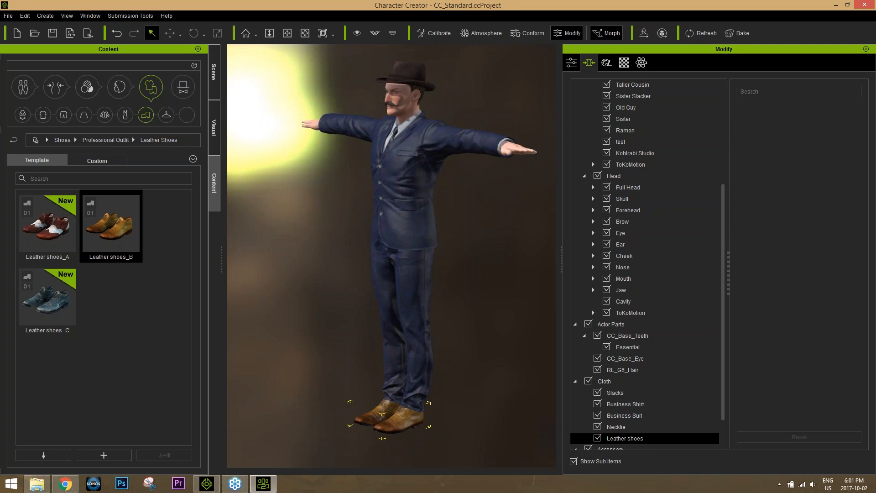
{"action": "left_click", "coordinate": [88, 35]}
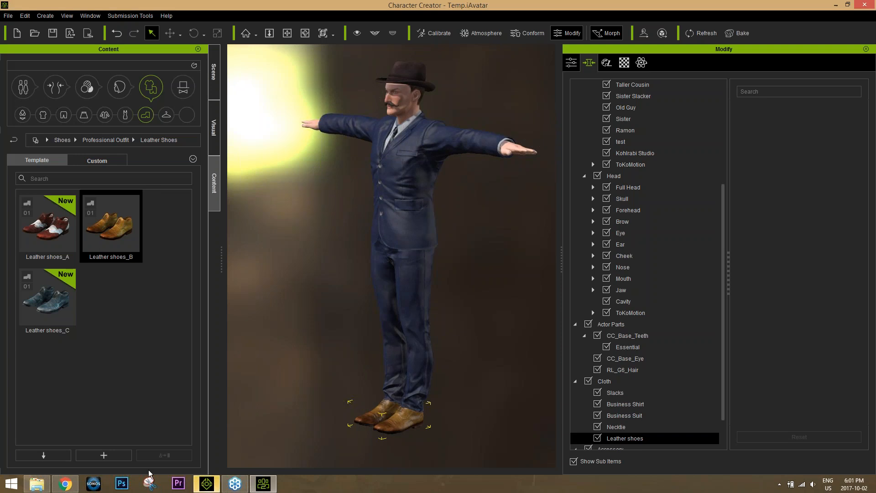
- Switch to iClone and move the suited character across the floor to about X 122, Y -253, in front of the sofa
{"action": "left_click", "coordinate": [217, 489]}
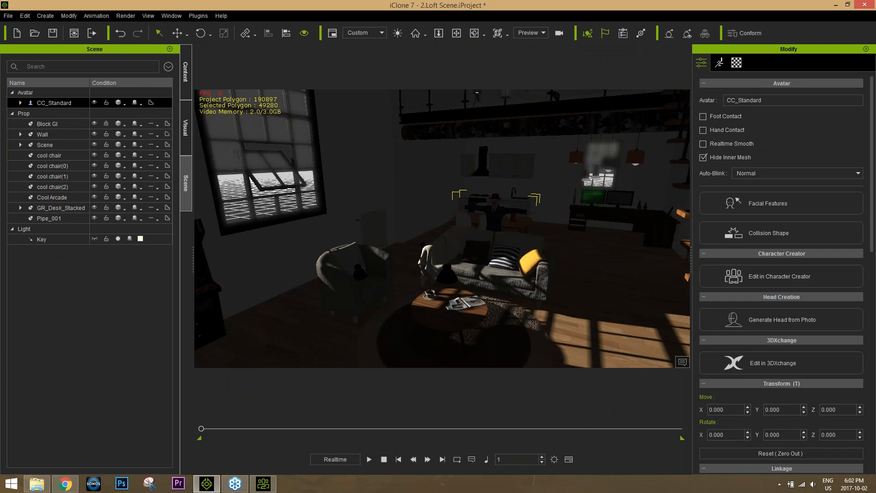
{"action": "key", "text": "w"}
{"action": "left_click_drag", "start_coordinate": [507, 272], "coordinate": [559, 356]}
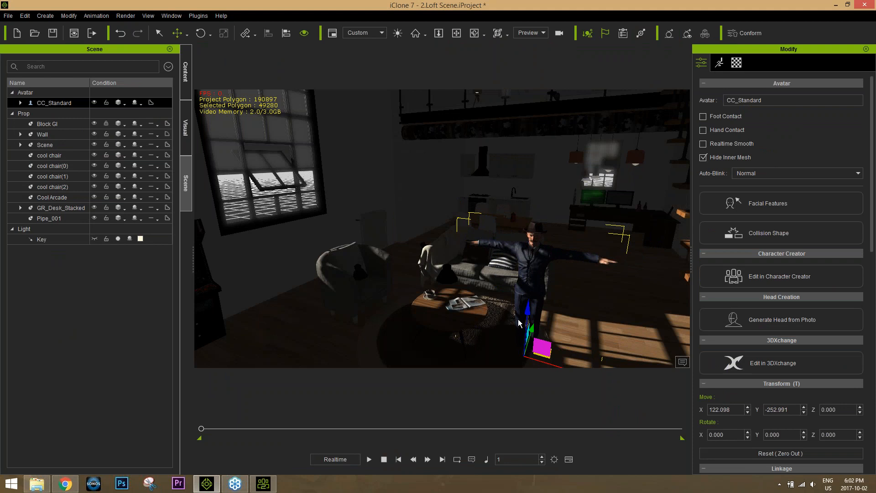
{"action": "left_click_drag", "start_coordinate": [491, 335], "coordinate": [546, 337], "text": "alt"}
{"action": "right_click_drag", "start_coordinate": [546, 338], "coordinate": [589, 329], "text": "alt"}
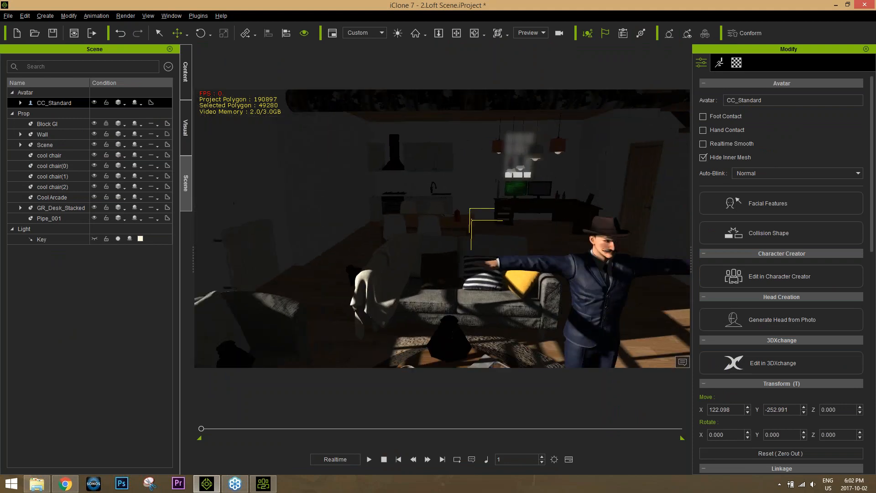
{"action": "middle_click_drag", "start_coordinate": [598, 304], "coordinate": [516, 260], "text": "alt"}
{"action": "right_click_drag", "start_coordinate": [517, 261], "coordinate": [515, 249], "text": "alt"}
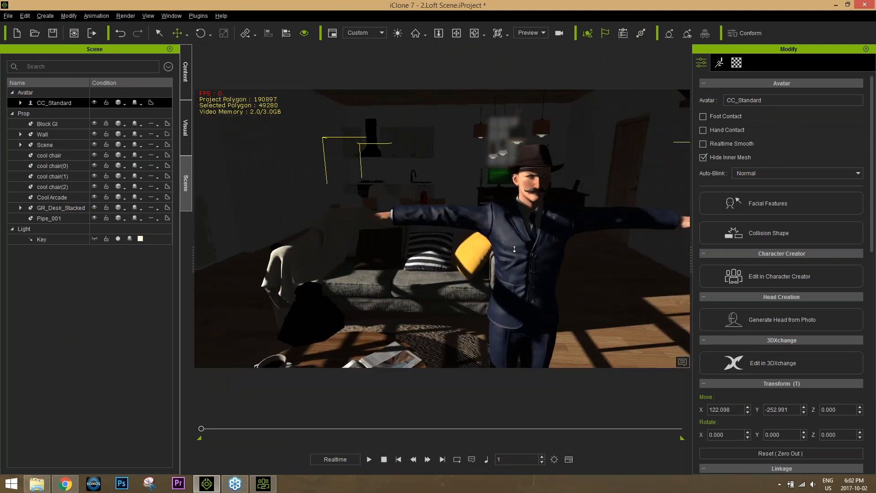
- Apply the 01 standing pose with a hand on the waist from the 1.Male Pose motions to the character
{"action": "left_click", "coordinate": [185, 89]}
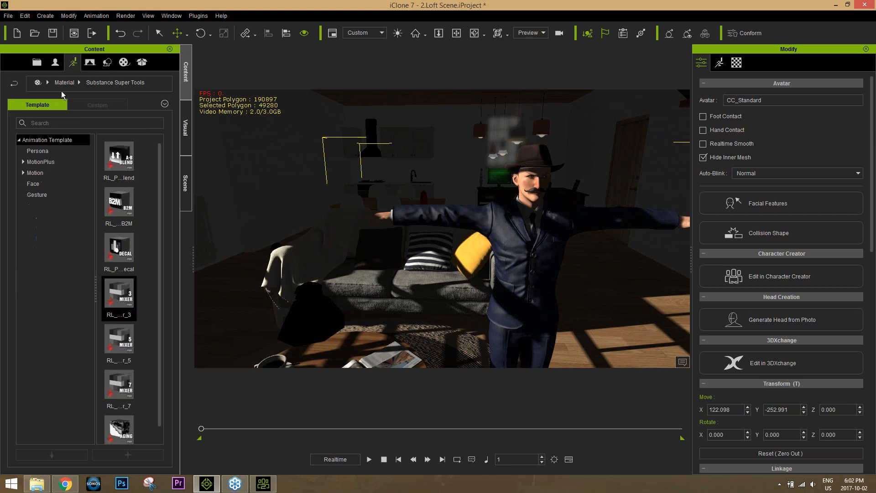
{"action": "left_click", "coordinate": [24, 173]}
{"action": "left_click", "coordinate": [45, 183]}
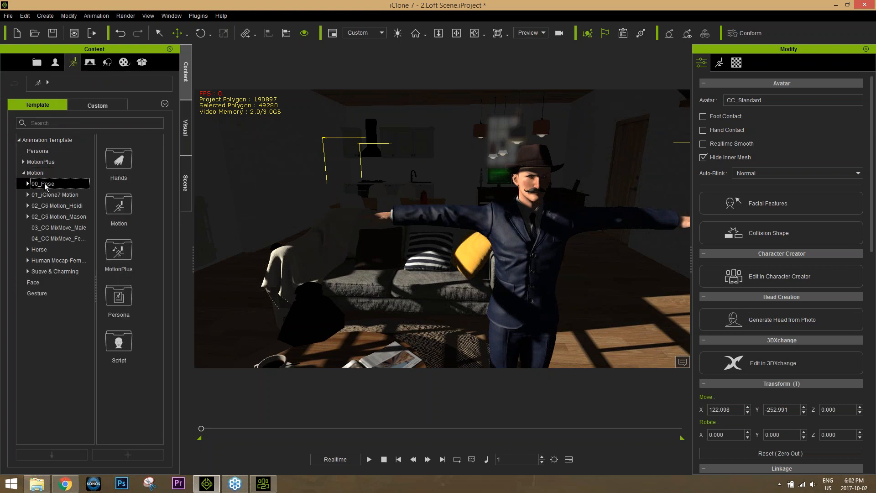
{"action": "double_click", "coordinate": [45, 184]}
{"action": "left_click", "coordinate": [43, 194]}
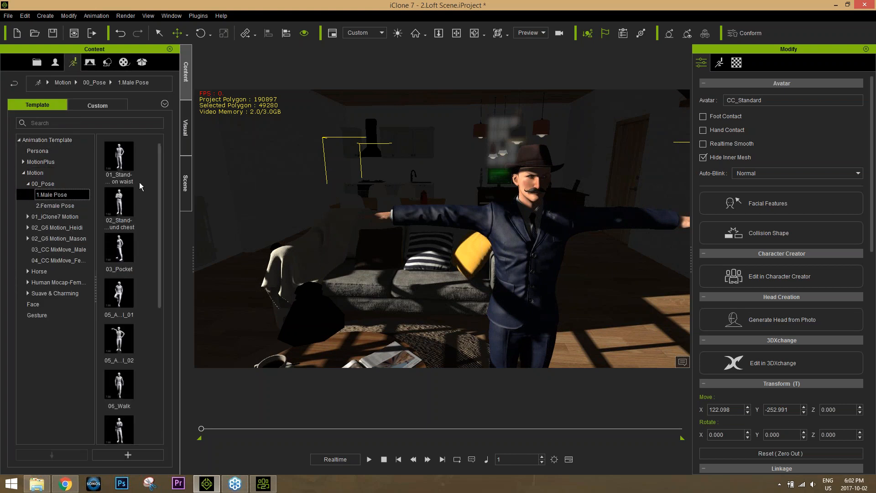
{"action": "left_click_drag", "start_coordinate": [128, 158], "coordinate": [516, 267]}
{"action": "right_click_drag", "start_coordinate": [596, 270], "coordinate": [528, 271]}
{"action": "middle_click_drag", "start_coordinate": [514, 316], "coordinate": [512, 281]}
{"action": "scroll", "coordinate": [511, 281], "scroll_direction": "down", "scroll_amount": 3}
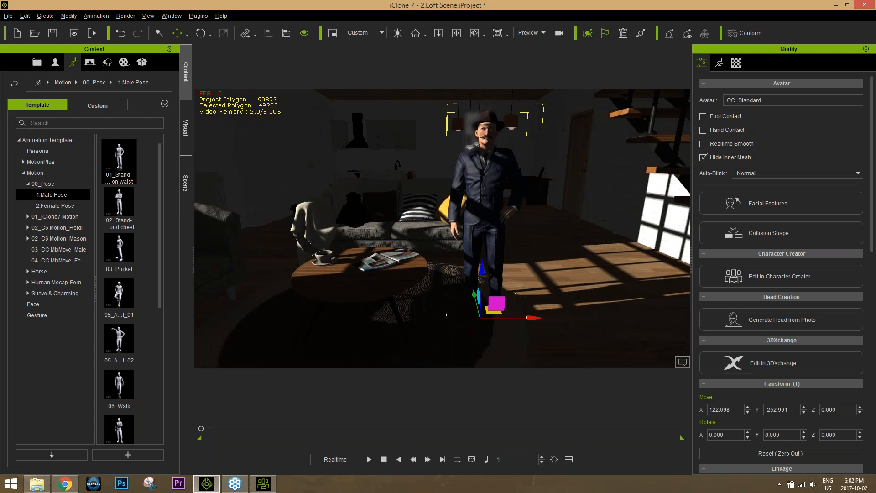
- Rotate the character around the vertical axis to about 314 degrees so he faces the light, and frame his upper body
{"action": "key", "text": "e"}
{"action": "left_click_drag", "start_coordinate": [514, 341], "coordinate": [494, 349]}
{"action": "right_click_drag", "start_coordinate": [461, 254], "coordinate": [484, 237]}
{"action": "scroll", "coordinate": [483, 246], "scroll_direction": "up", "scroll_amount": 5}
{"action": "middle_click_drag", "start_coordinate": [484, 237], "coordinate": [495, 268]}
{"action": "right_click_drag", "start_coordinate": [495, 262], "coordinate": [504, 196]}
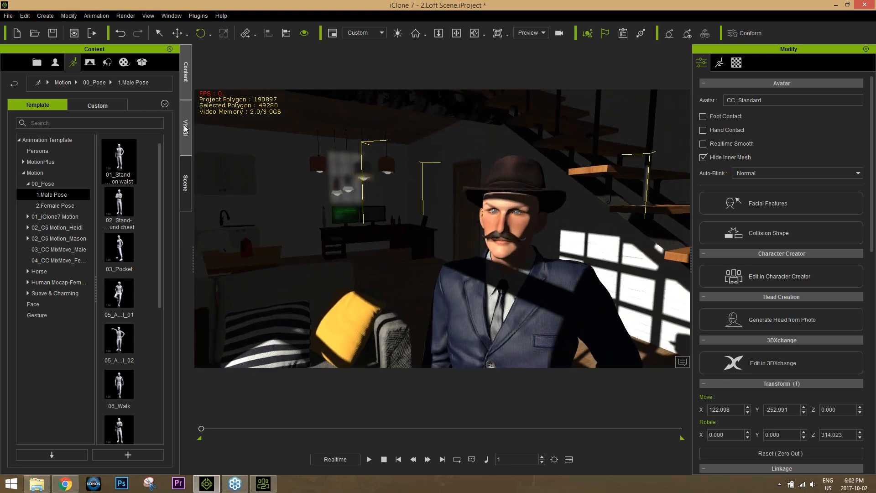
- Try a global shadow bias of -10, and settle on a bias of 0
{"action": "left_click", "coordinate": [185, 129]}
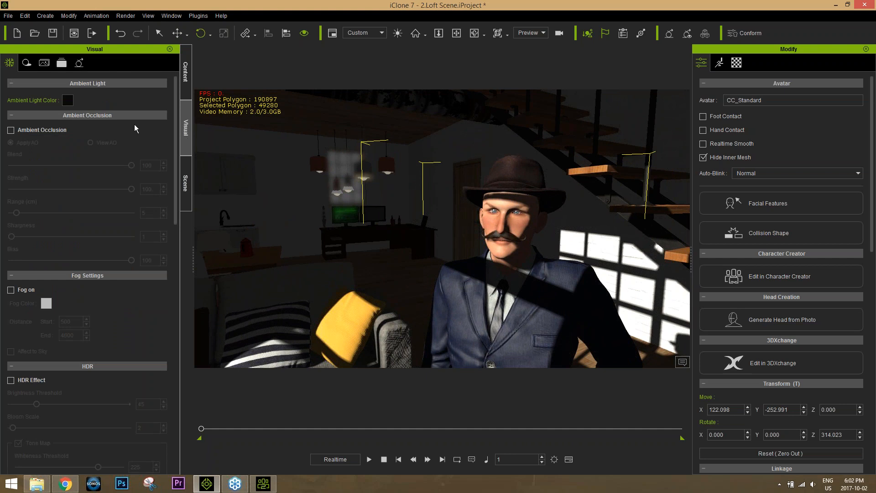
{"action": "left_click", "coordinate": [26, 63]}
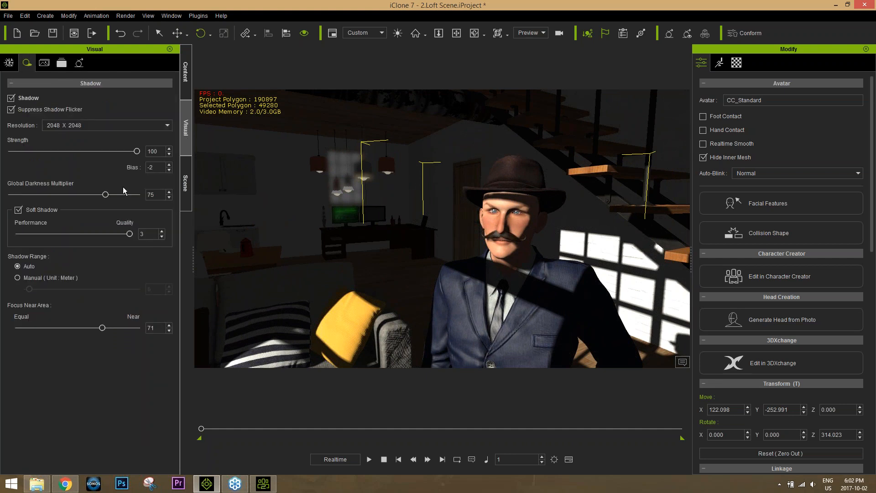
{"action": "left_click_drag", "start_coordinate": [162, 167], "coordinate": [145, 167]}
{"action": "type", "text": "-10"}
{"action": "key", "text": "Return"}
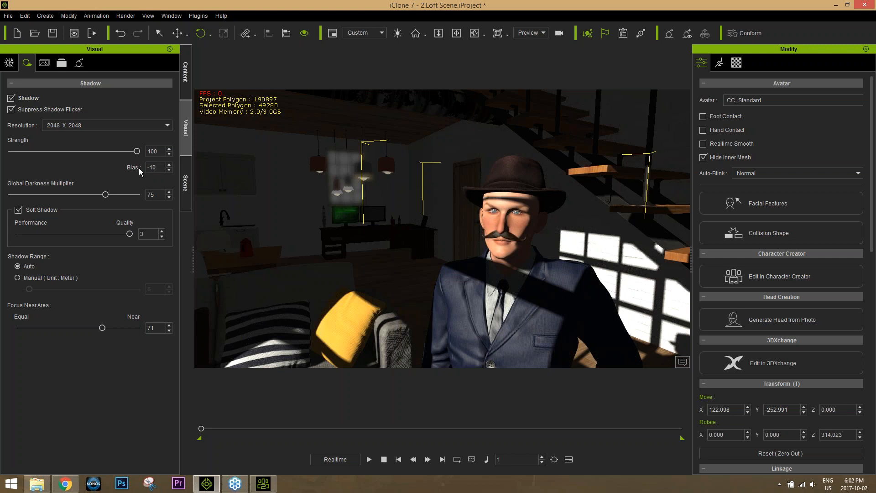
{"action": "double_click", "coordinate": [153, 171]}
{"action": "type", "text": "0"}
{"action": "key", "text": "Return"}
{"action": "right_click_drag", "start_coordinate": [487, 207], "coordinate": [485, 224], "text": "alt"}
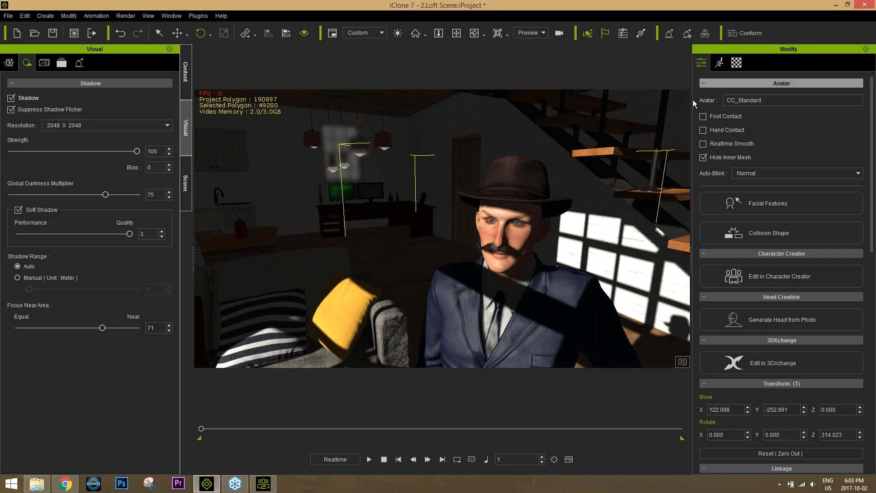
- Pick the character's Skin_Head material from his face to show its texture settings
{"action": "left_click", "coordinate": [737, 63]}
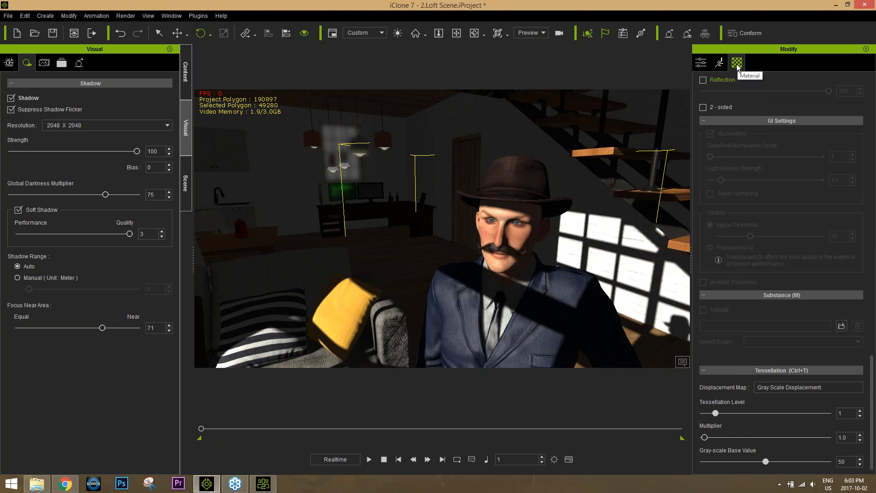
{"action": "left_click_drag", "start_coordinate": [874, 374], "coordinate": [875, 142]}
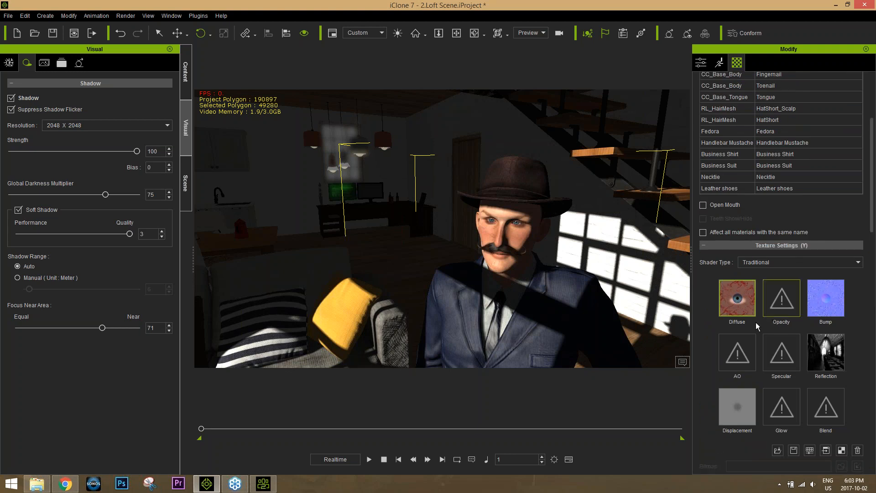
{"action": "scroll", "coordinate": [874, 228], "scroll_direction": "up", "scroll_amount": 3}
{"action": "left_click", "coordinate": [739, 205]}
{"action": "left_click", "coordinate": [744, 239]}
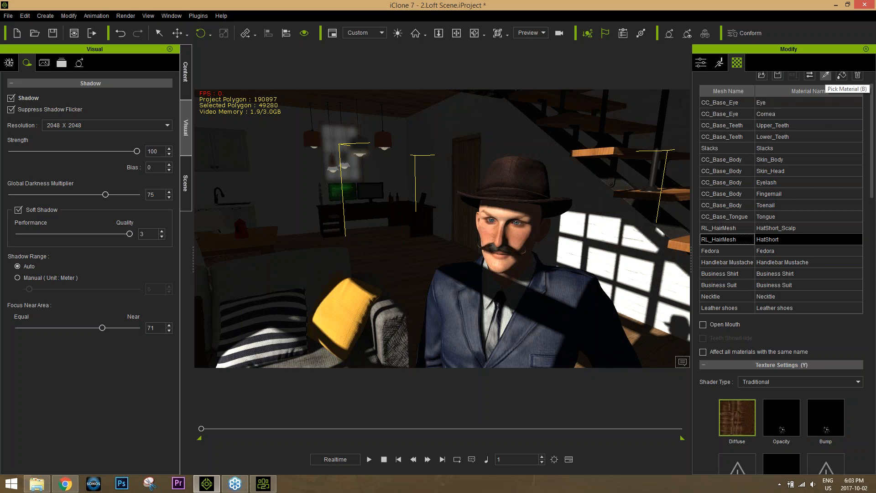
{"action": "left_click", "coordinate": [825, 75]}
{"action": "left_click", "coordinate": [523, 235]}
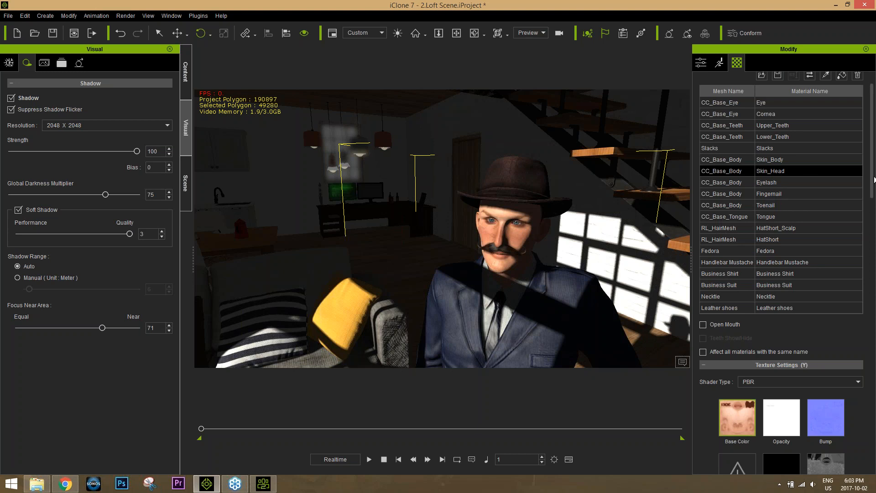
{"action": "left_click_drag", "start_coordinate": [872, 178], "coordinate": [872, 224]}
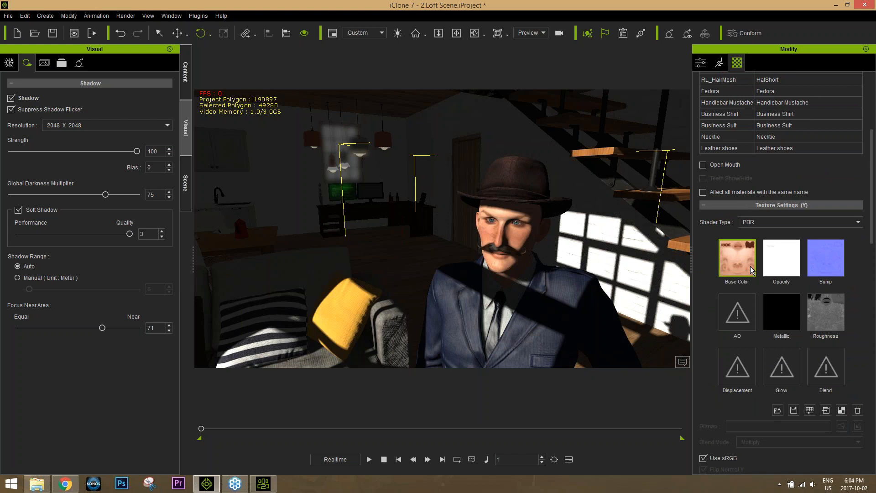
- Try a slight brightness adjustment on the base color texture of the Skin_Head material
{"action": "left_click", "coordinate": [810, 409]}
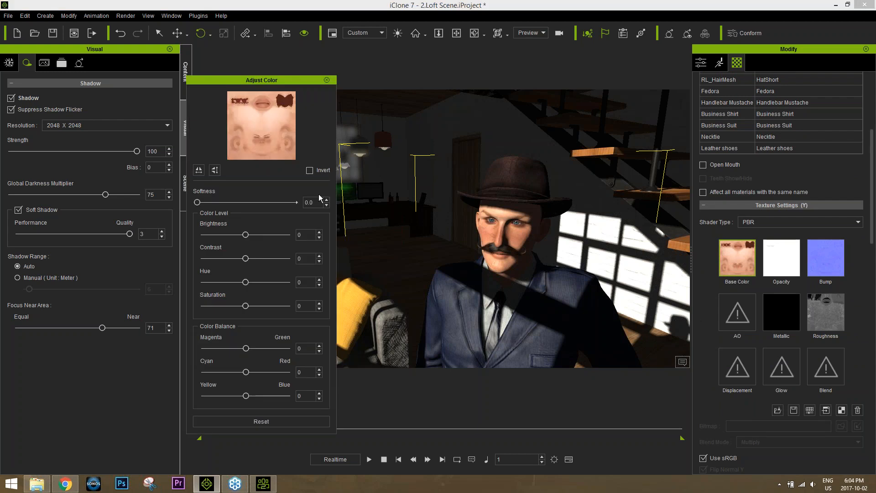
{"action": "mouse_move", "coordinate": [245, 235]}
{"action": "left_mouse_down"}
{"action": "mouse_move", "coordinate": [237, 235]}
{"action": "mouse_move", "coordinate": [267, 235]}
{"action": "mouse_move", "coordinate": [242, 243]}
{"action": "left_mouse_up"}
{"action": "left_click", "coordinate": [327, 81]}
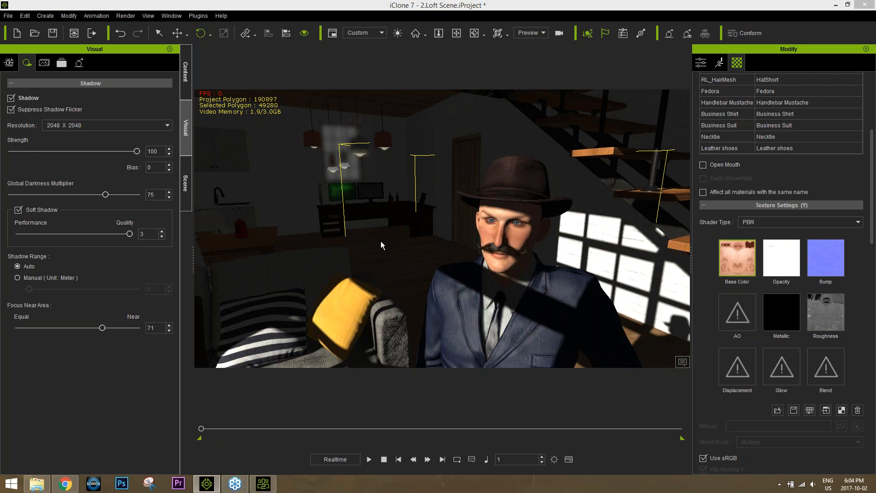
- Switch to Character Creator and look through the head morph templates, their Essential Morphs and the full body morph templates
{"action": "left_click", "coordinate": [264, 484]}
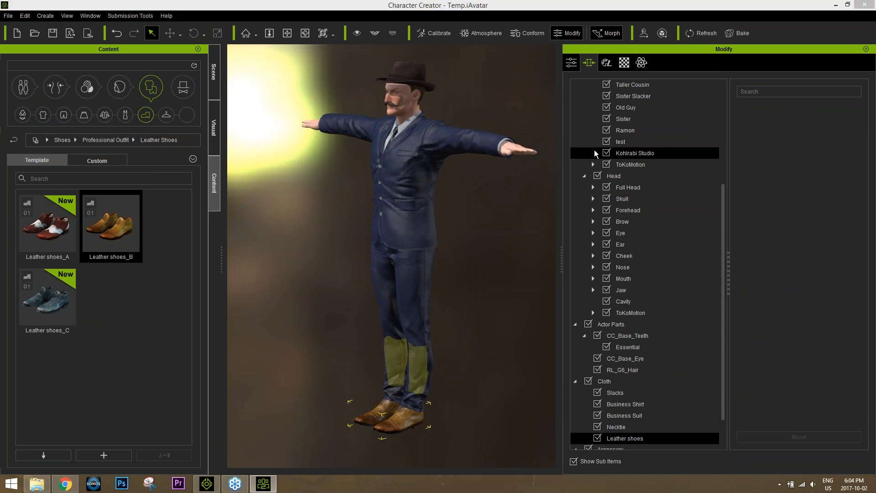
{"action": "left_click", "coordinate": [61, 91]}
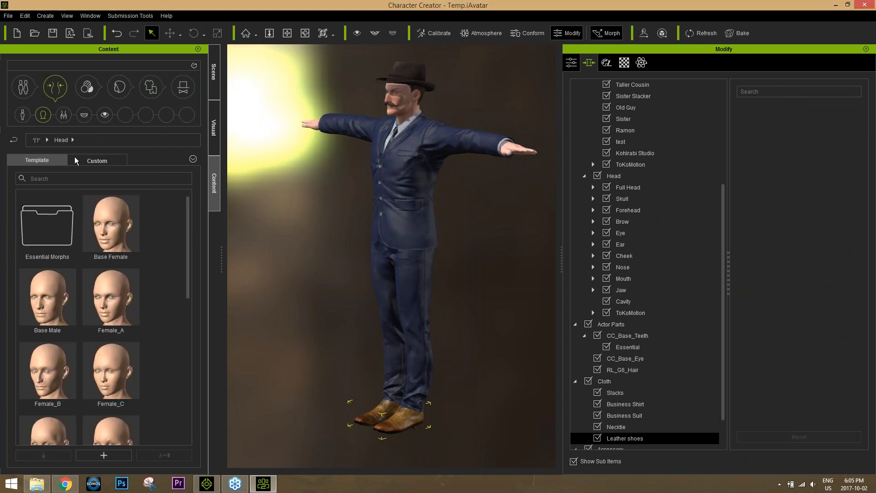
{"action": "double_click", "coordinate": [57, 237]}
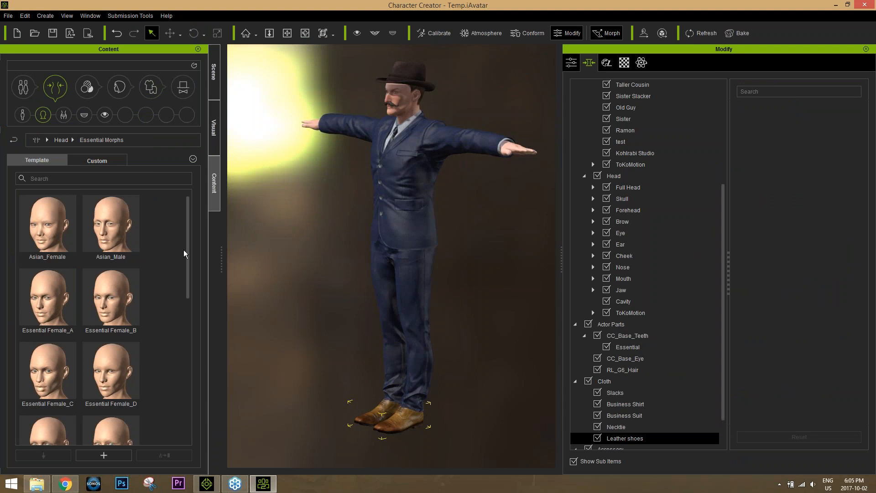
{"action": "left_click_drag", "start_coordinate": [187, 250], "coordinate": [198, 188]}
{"action": "left_click", "coordinate": [24, 117]}
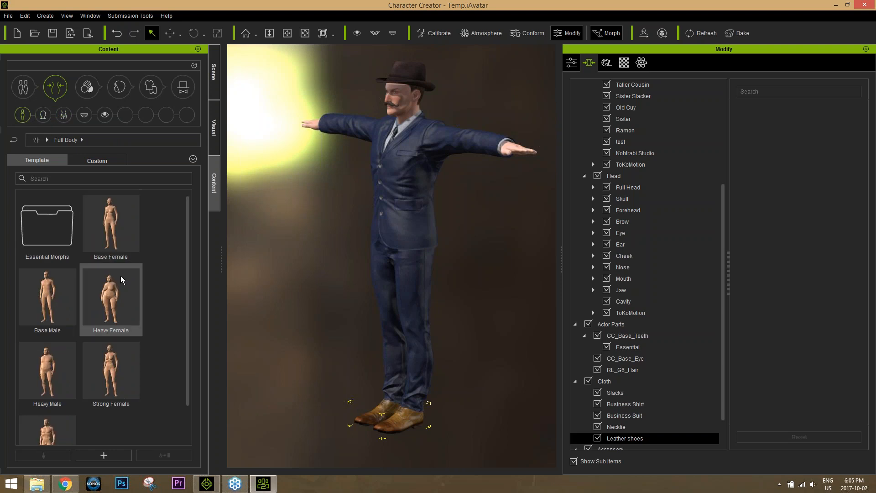
{"action": "scroll", "coordinate": [188, 264], "scroll_direction": "down", "scroll_amount": 1}
{"action": "scroll", "coordinate": [188, 242], "scroll_direction": "up", "scroll_amount": 1}
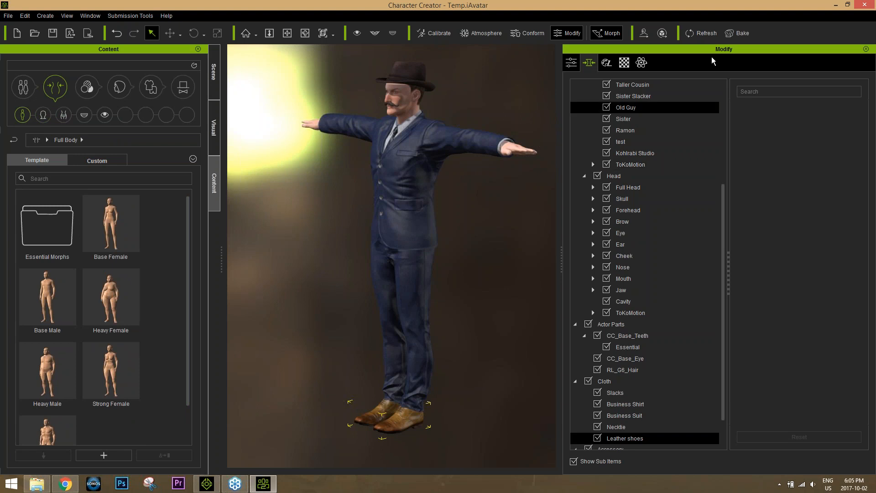
{"action": "left_click", "coordinate": [740, 18]}
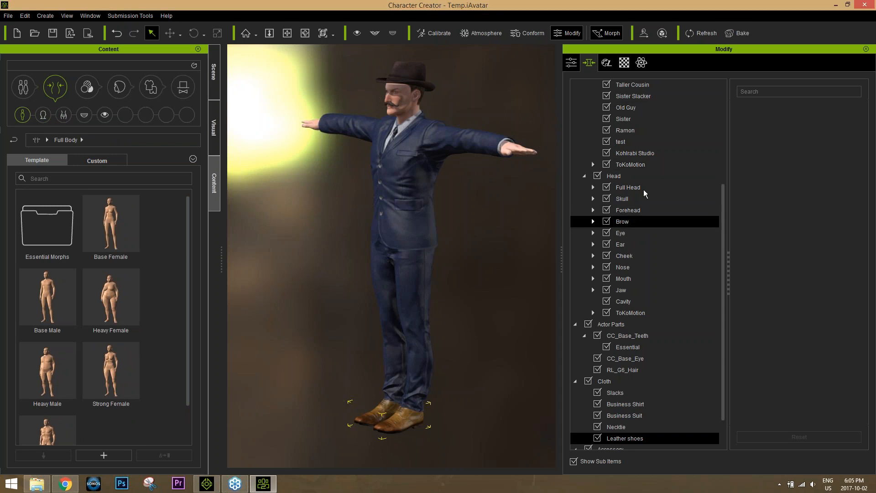
- Set the Richie body morph from the ToKoMotion group to 80 on the character
{"action": "left_click", "coordinate": [629, 166]}
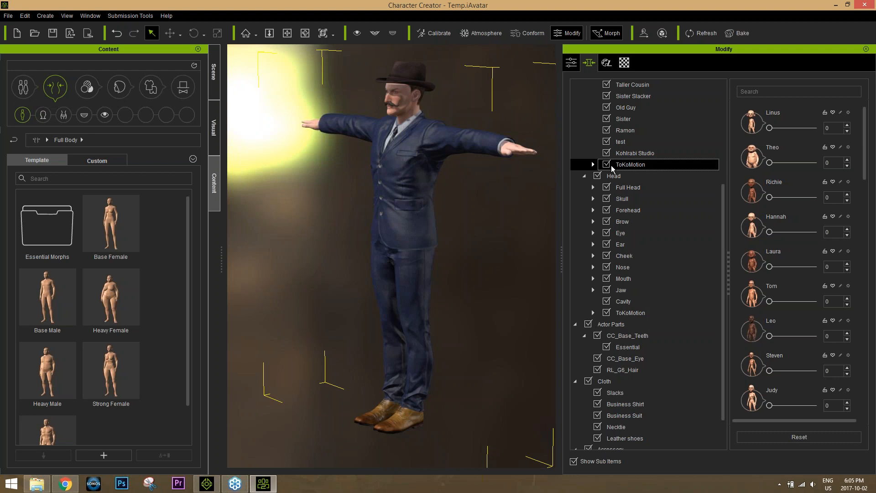
{"action": "right_click_drag", "start_coordinate": [363, 231], "coordinate": [417, 234]}
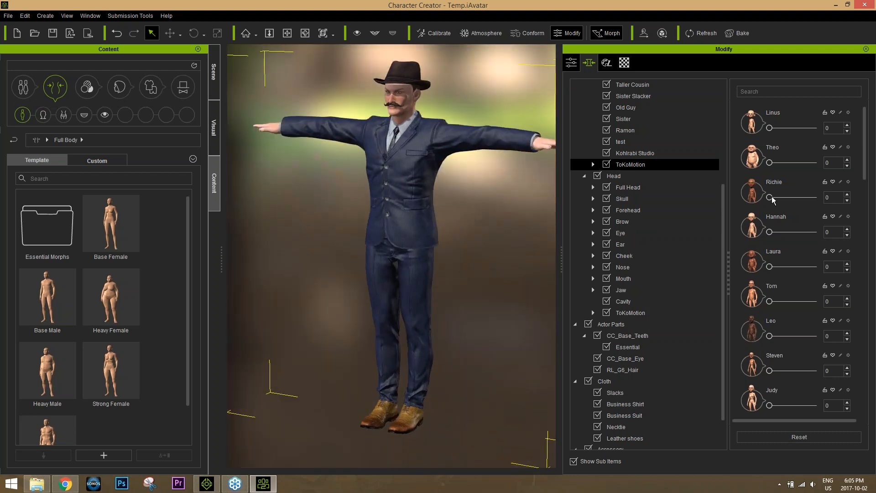
{"action": "scroll", "coordinate": [629, 185], "scroll_direction": "up", "scroll_amount": 4}
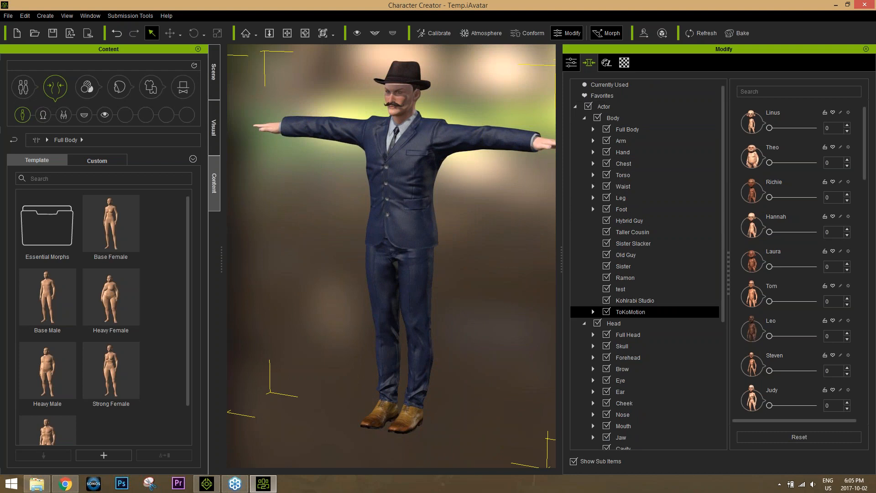
{"action": "left_click_drag", "start_coordinate": [770, 202], "coordinate": [805, 203]}
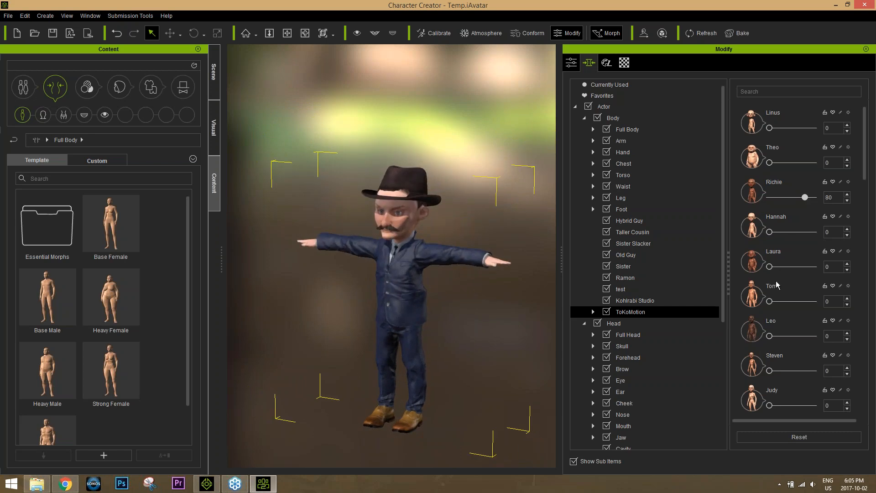
- Examine how the suit, hat, mustache and shoes fit the morphed character from several angles
{"action": "right_click_drag", "start_coordinate": [356, 338], "coordinate": [394, 280]}
{"action": "scroll", "coordinate": [394, 280], "scroll_direction": "up", "scroll_amount": 1}
{"action": "scroll", "coordinate": [393, 280], "scroll_direction": "up", "scroll_amount": 4}
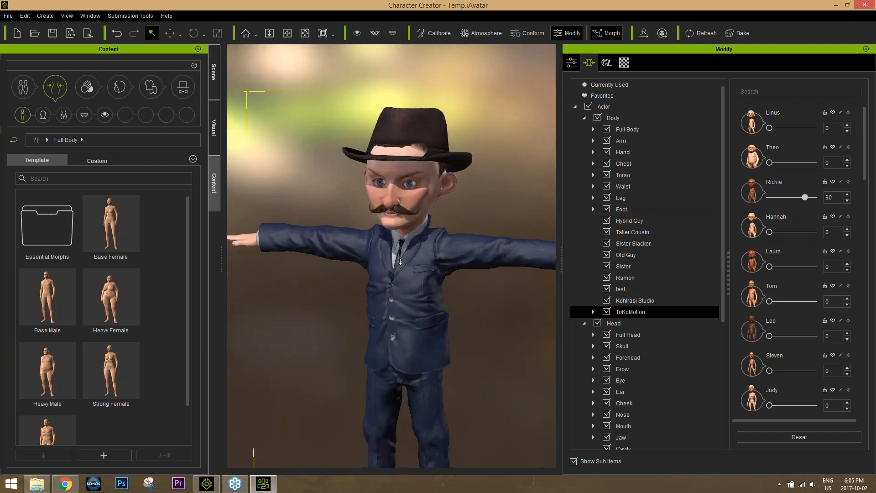
{"action": "right_click_drag", "start_coordinate": [487, 290], "coordinate": [440, 292]}
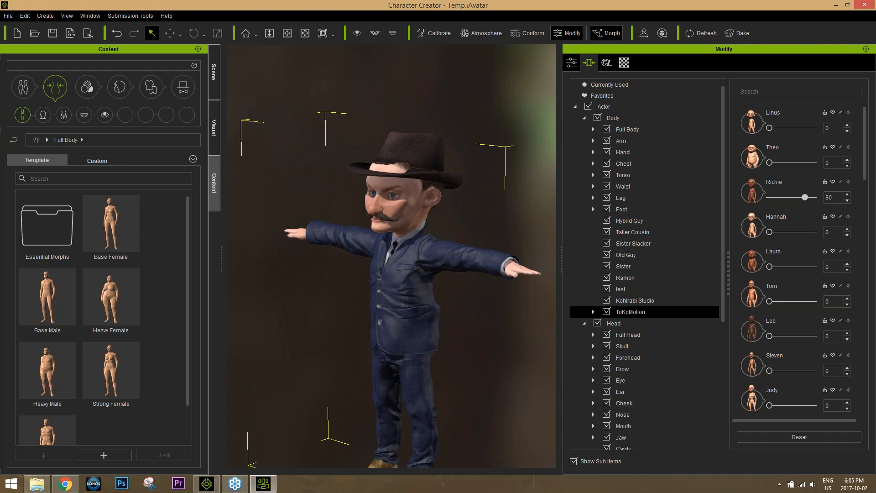
{"action": "middle_click_drag", "start_coordinate": [439, 287], "coordinate": [431, 241]}
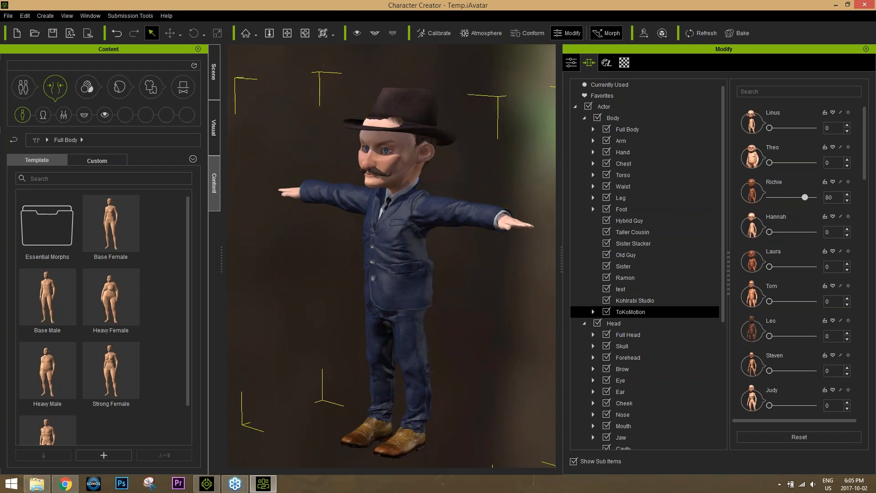
{"action": "right_click_drag", "start_coordinate": [431, 250], "coordinate": [517, 246]}
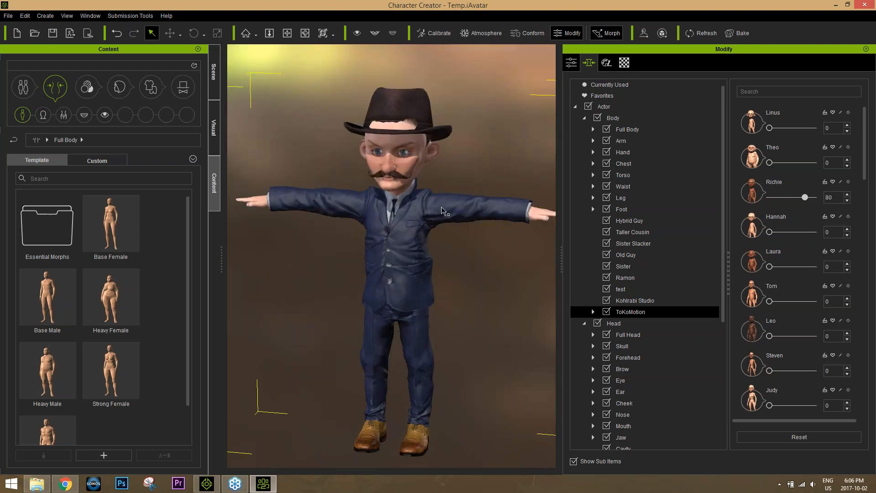
{"action": "right_click_drag", "start_coordinate": [352, 264], "coordinate": [432, 264]}
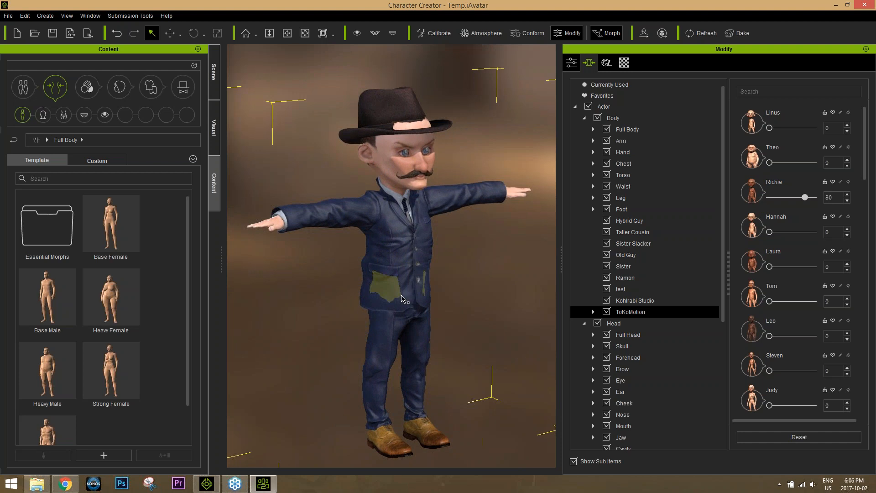
- Select the Fedora and scale it up slightly from front to back so it fits the morphed head better
{"action": "right_click_drag", "start_coordinate": [401, 299], "coordinate": [216, 241]}
{"action": "left_click", "coordinate": [402, 115]}
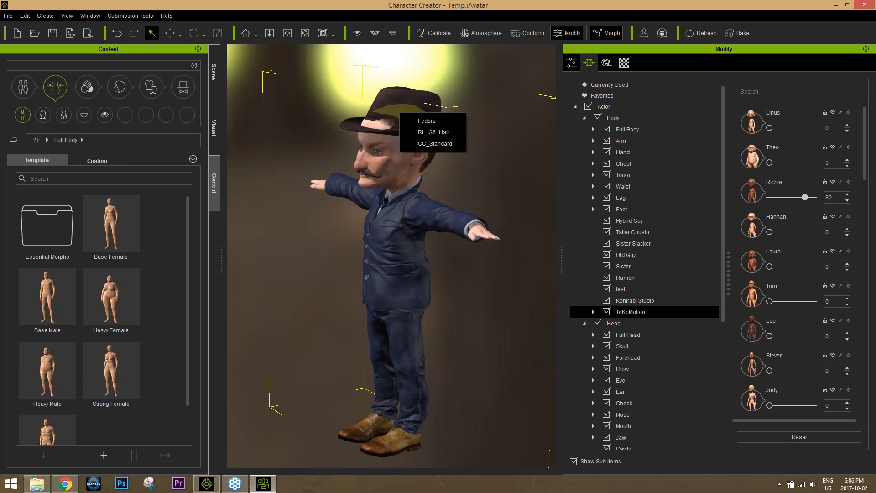
{"action": "left_click", "coordinate": [433, 122]}
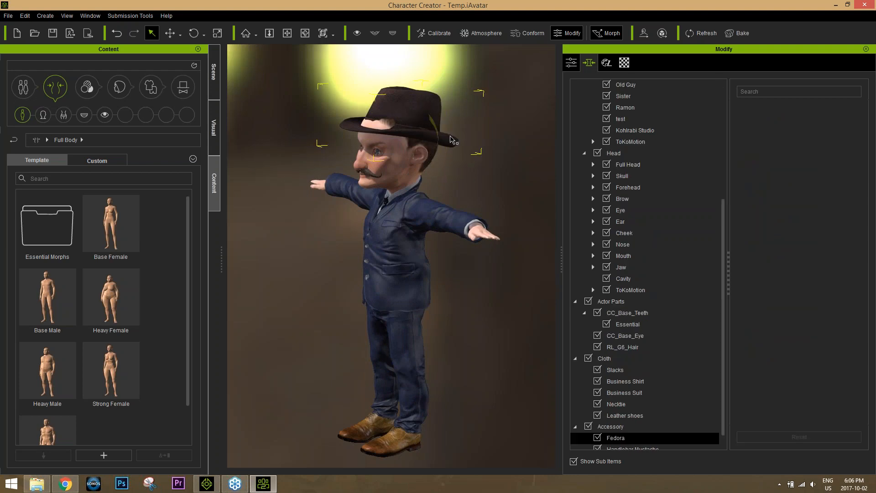
{"action": "key", "text": "w"}
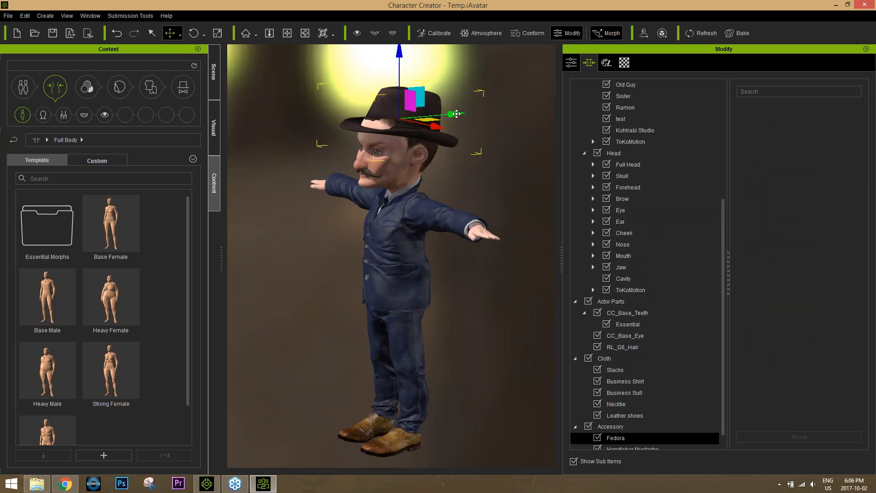
{"action": "right_click_drag", "start_coordinate": [486, 194], "coordinate": [313, 191]}
{"action": "key", "text": "r"}
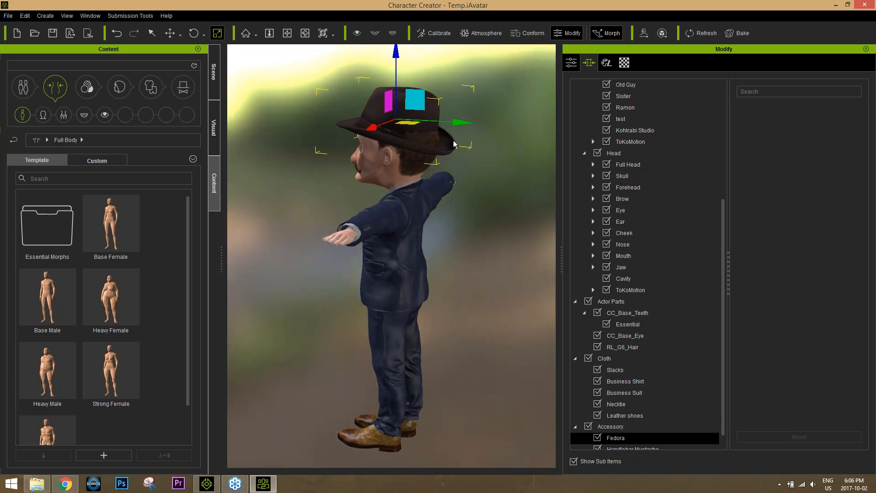
{"action": "left_click_drag", "start_coordinate": [461, 124], "coordinate": [469, 127]}
{"action": "right_click_drag", "start_coordinate": [315, 225], "coordinate": [598, 205]}
{"action": "mouse_move", "coordinate": [366, 221]}
{"action": "right_mouse_down"}
{"action": "mouse_move", "coordinate": [449, 204]}
{"action": "mouse_move", "coordinate": [365, 219]}
{"action": "right_mouse_up"}
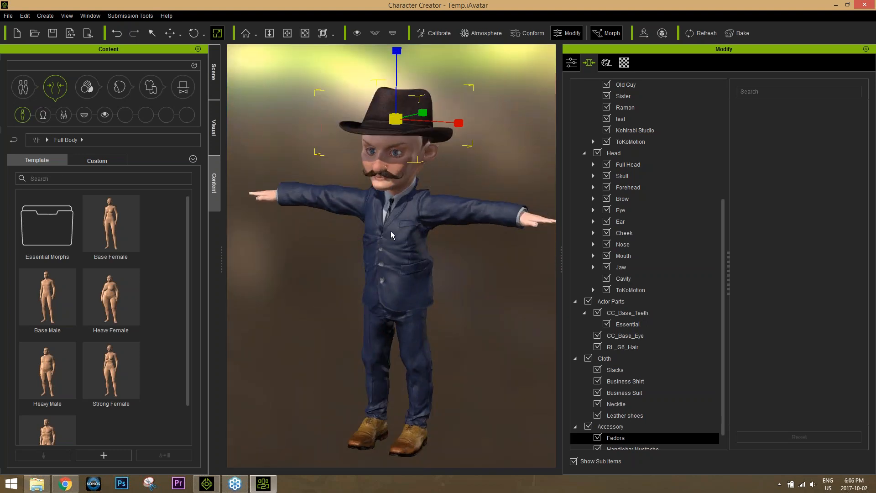
- Remove the Richie morph from the suited character and set the ToKoMotion Sammy morph to 76 instead
{"action": "left_click", "coordinate": [643, 142]}
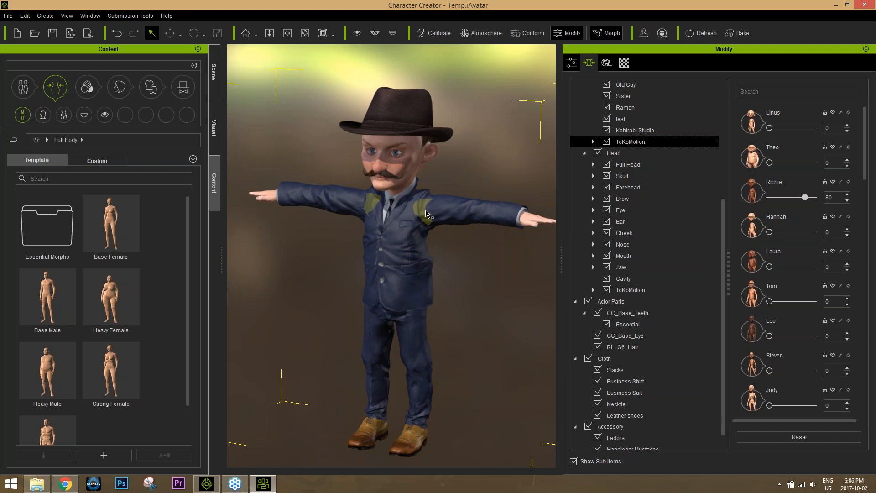
{"action": "scroll", "coordinate": [871, 231], "scroll_direction": "down", "scroll_amount": 3}
{"action": "scroll", "coordinate": [871, 230], "scroll_direction": "down", "scroll_amount": 4}
{"action": "left_click_drag", "start_coordinate": [875, 218], "coordinate": [869, 183]}
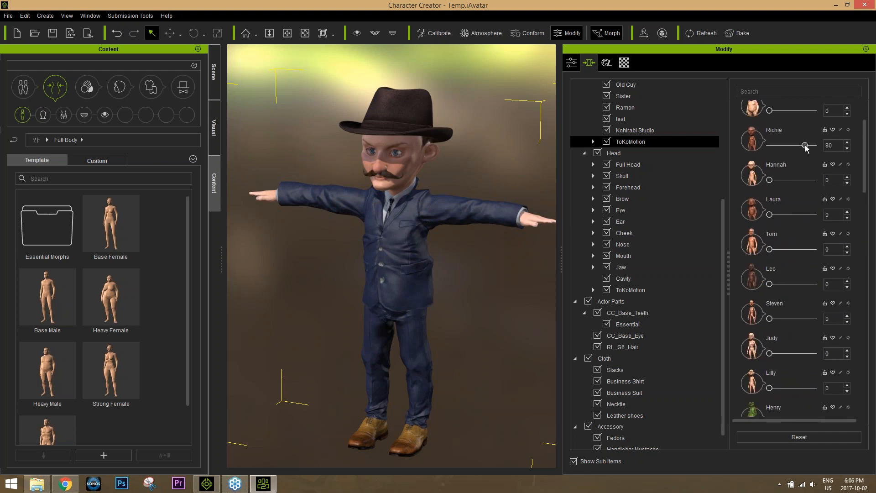
{"action": "left_click_drag", "start_coordinate": [805, 146], "coordinate": [764, 146]}
{"action": "left_click_drag", "start_coordinate": [866, 187], "coordinate": [871, 240]}
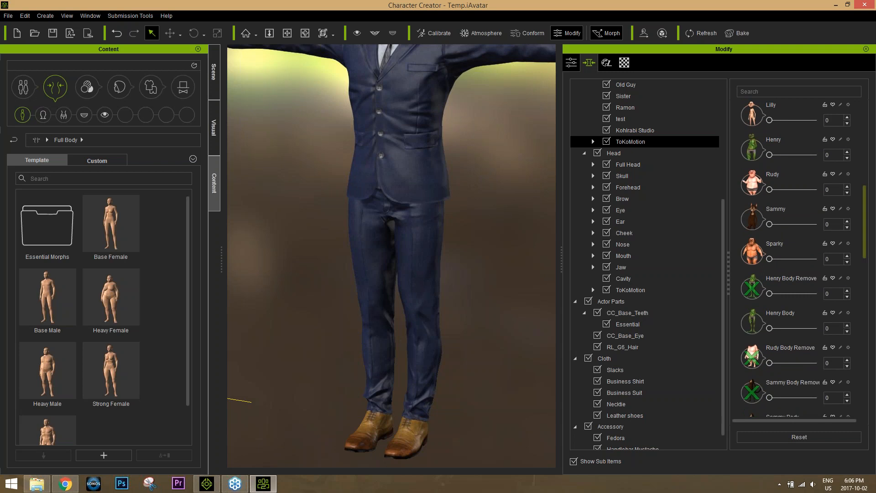
{"action": "left_click_drag", "start_coordinate": [771, 226], "coordinate": [804, 226]}
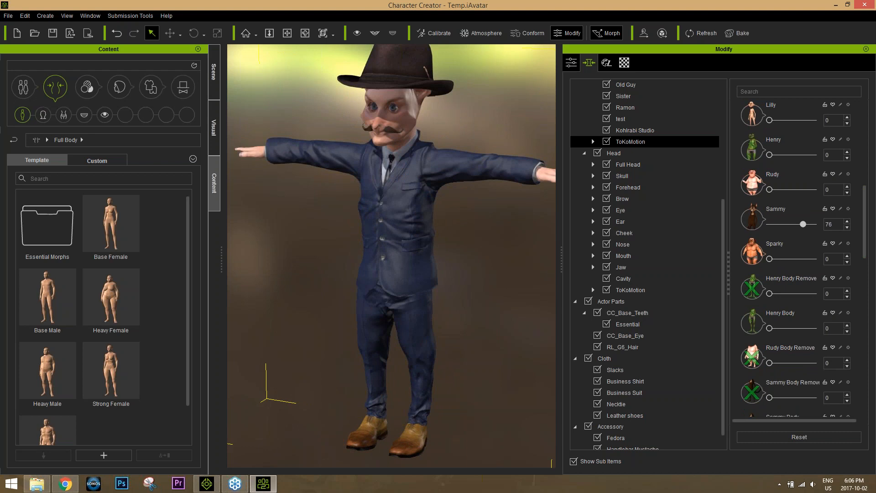
{"action": "right_click_drag", "start_coordinate": [397, 210], "coordinate": [299, 105]}
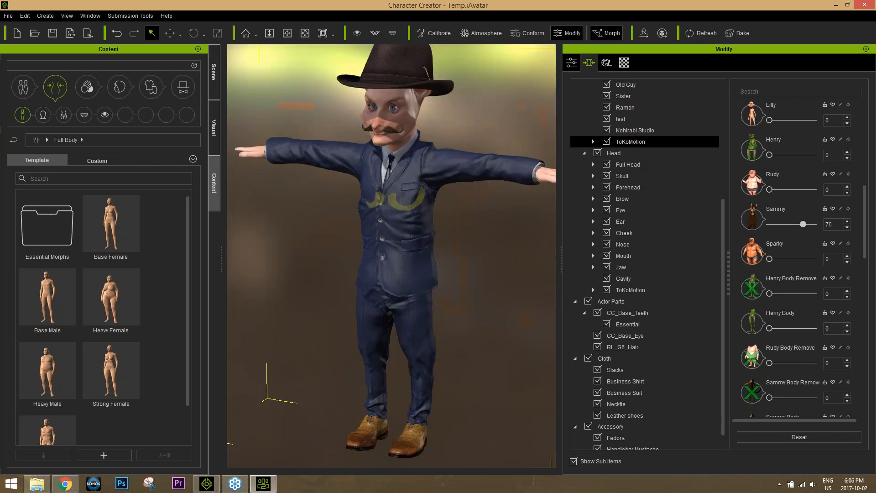
- Start a new project with the default character and look through its ToKoMotion body morphs
{"action": "left_click", "coordinate": [19, 38]}
{"action": "left_click", "coordinate": [436, 265]}
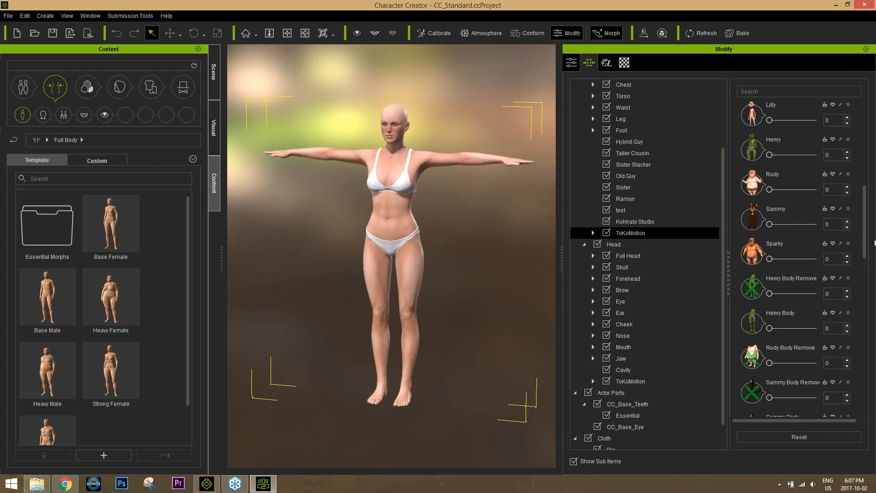
{"action": "scroll", "coordinate": [870, 241], "scroll_direction": "up", "scroll_amount": 3}
{"action": "scroll", "coordinate": [875, 242], "scroll_direction": "down", "scroll_amount": 10}
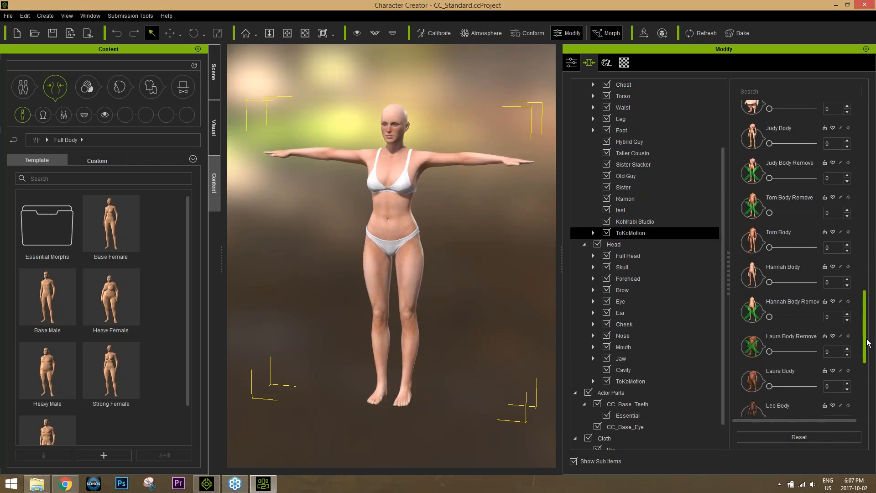
{"action": "scroll", "coordinate": [872, 403], "scroll_direction": "up", "scroll_amount": 10}
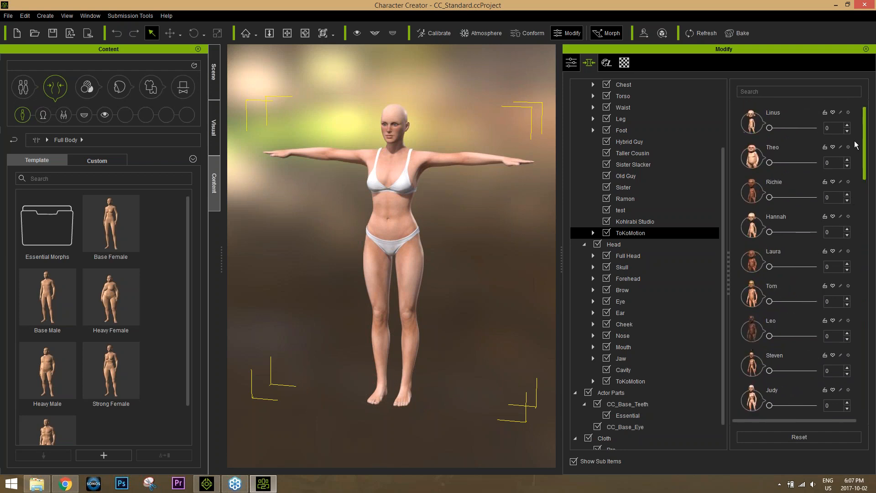
- Search all Actor morphs for "body" and set the Full Body Scale morph to -22
{"action": "scroll", "coordinate": [650, 154], "scroll_direction": "up", "scroll_amount": 3}
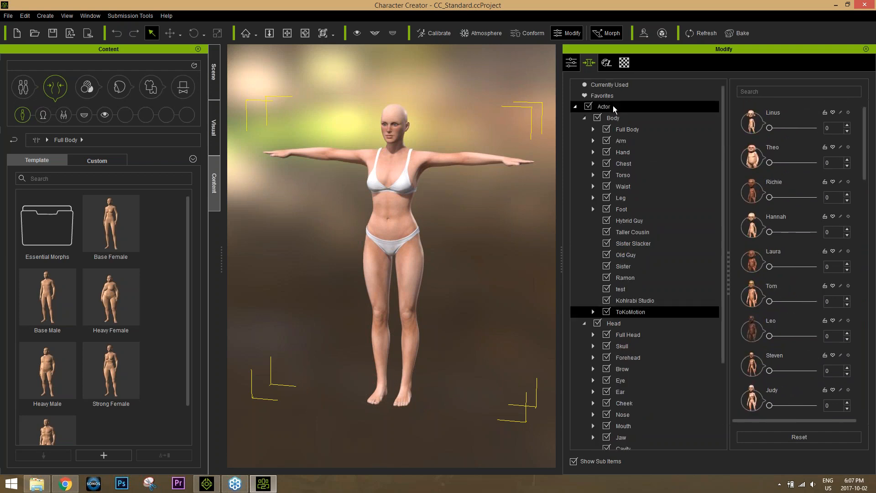
{"action": "left_click", "coordinate": [613, 106]}
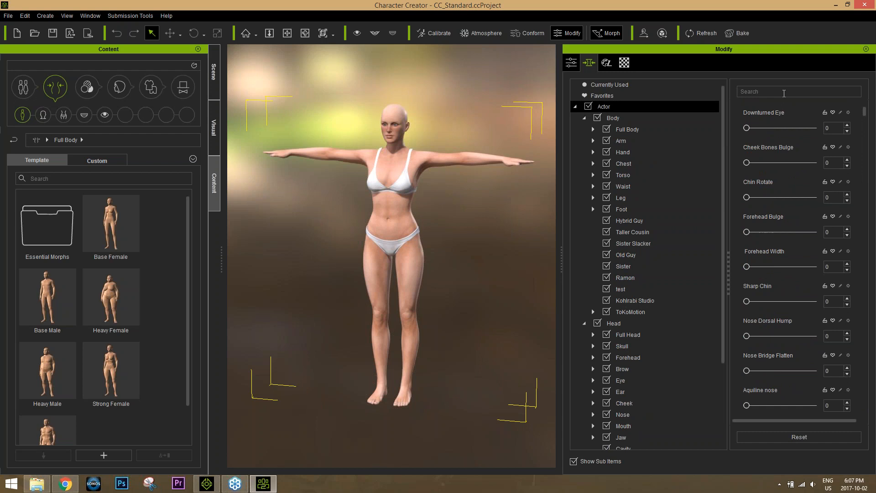
{"action": "left_click", "coordinate": [784, 93]}
{"action": "type", "text": "body"}
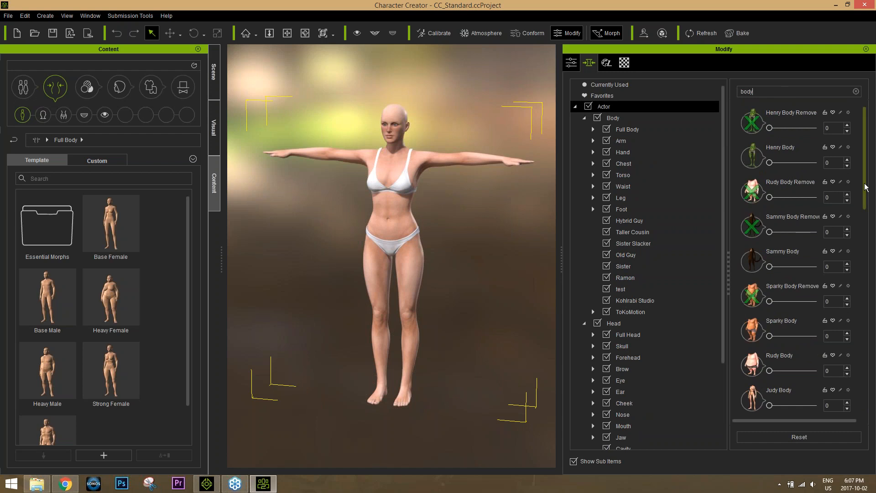
{"action": "left_click_drag", "start_coordinate": [865, 203], "coordinate": [867, 395]}
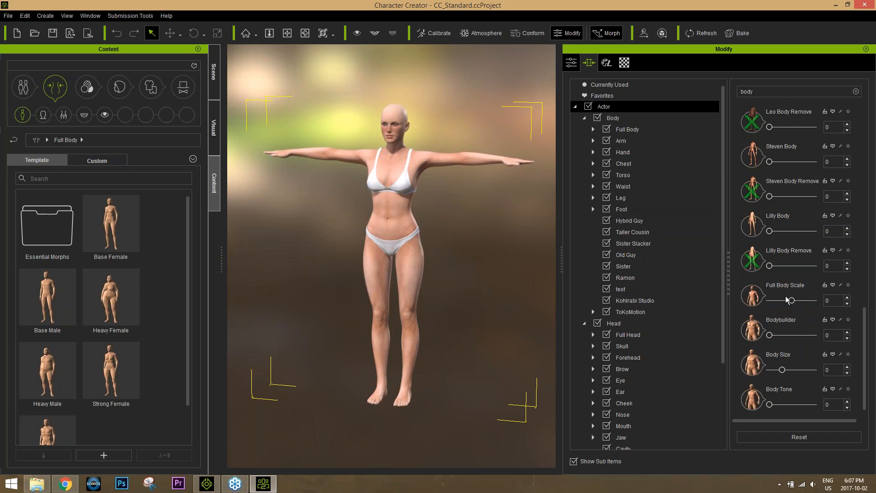
{"action": "left_click_drag", "start_coordinate": [792, 302], "coordinate": [786, 304]}
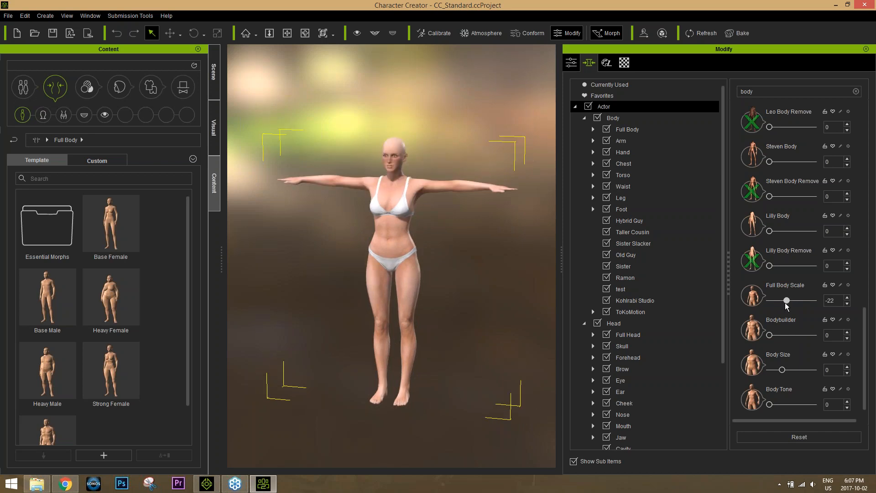
- Search the morphs for "femal" and lower both the body and head Base Female morphs to their minimum
{"action": "left_click_drag", "start_coordinate": [758, 92], "coordinate": [698, 88]}
{"action": "type", "text": "femal"}
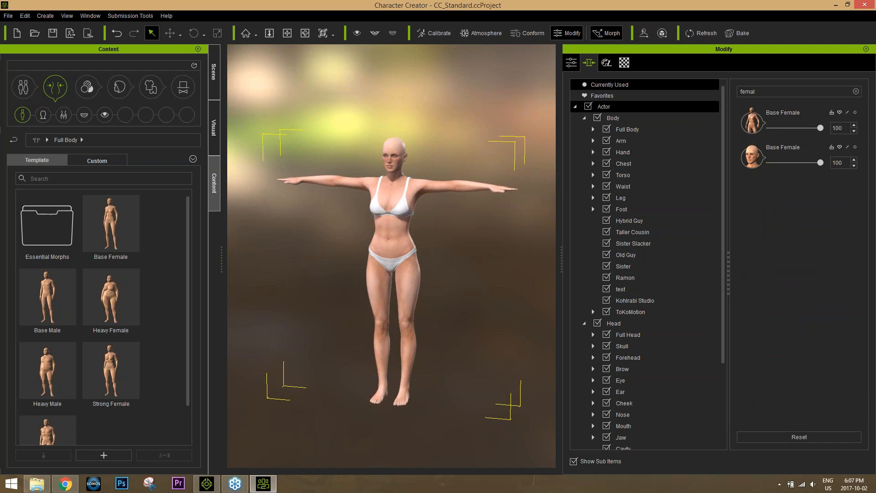
{"action": "left_click_drag", "start_coordinate": [820, 128], "coordinate": [736, 131]}
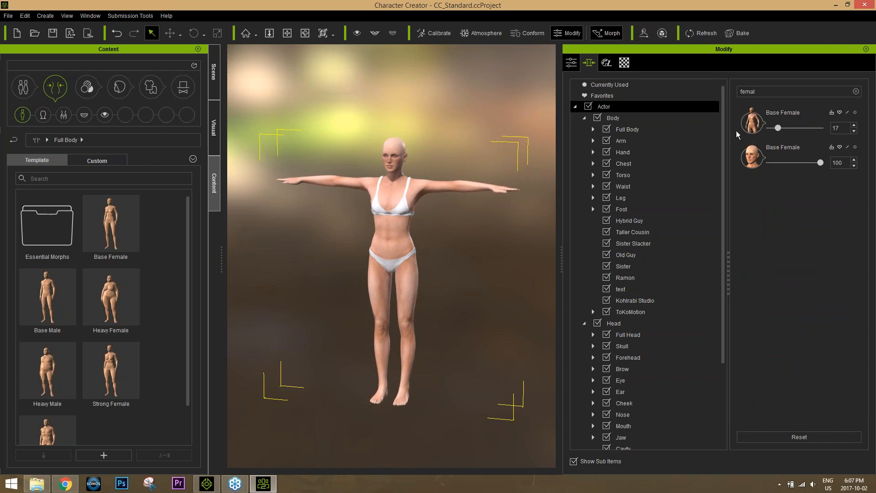
{"action": "left_click_drag", "start_coordinate": [819, 166], "coordinate": [725, 172]}
- Show the ToKoMotion body morph group and clear the morph search text
{"action": "left_click", "coordinate": [639, 312]}
{"action": "double_click", "coordinate": [747, 91]}
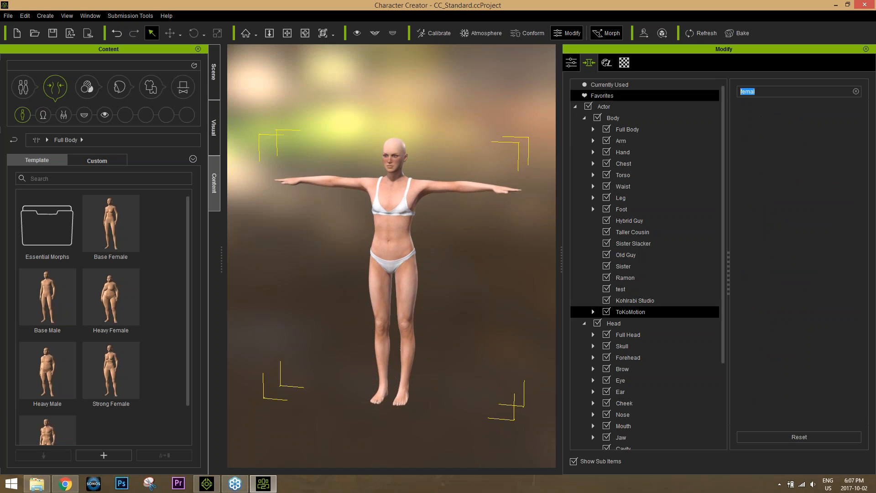
{"action": "key", "text": "BackSpace"}
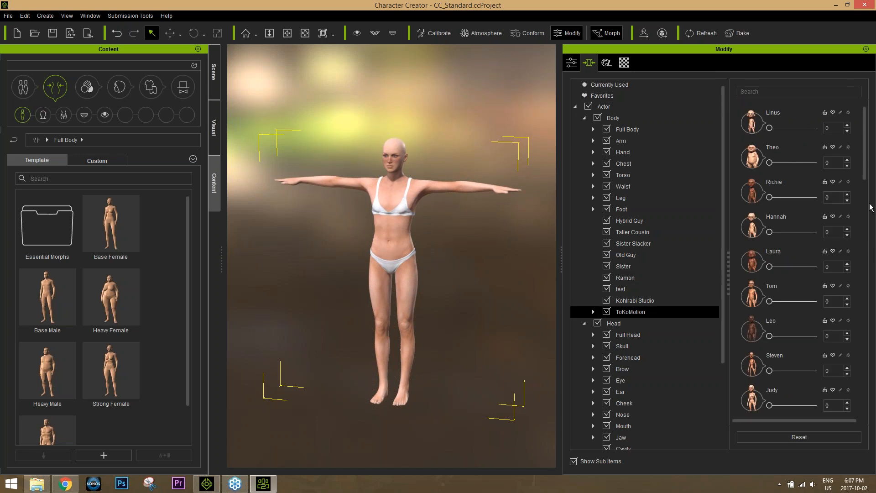
- Try the Sammy morph at 78 and then 100, examining the head and upper body up close
{"action": "scroll", "coordinate": [864, 189], "scroll_direction": "down", "scroll_amount": 1}
{"action": "left_click_drag", "start_coordinate": [864, 189], "coordinate": [866, 259]}
{"action": "left_click_drag", "start_coordinate": [771, 198], "coordinate": [806, 202]}
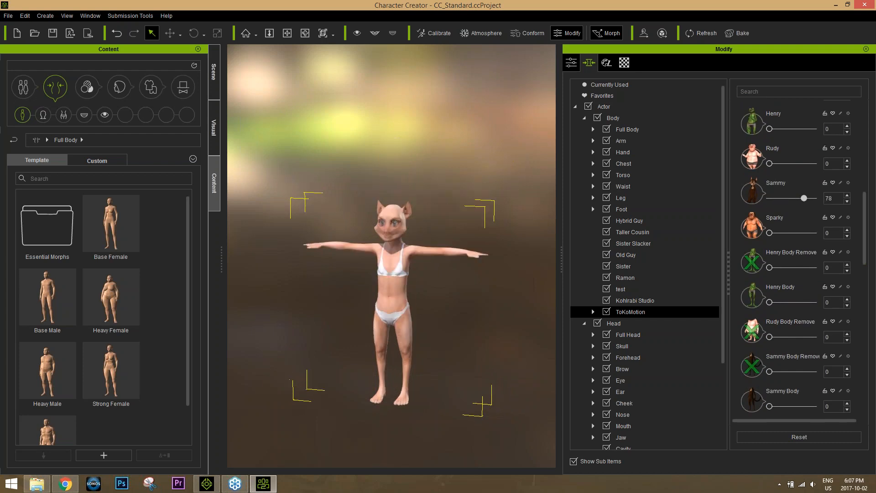
{"action": "scroll", "coordinate": [396, 207], "scroll_direction": "up", "scroll_amount": 5}
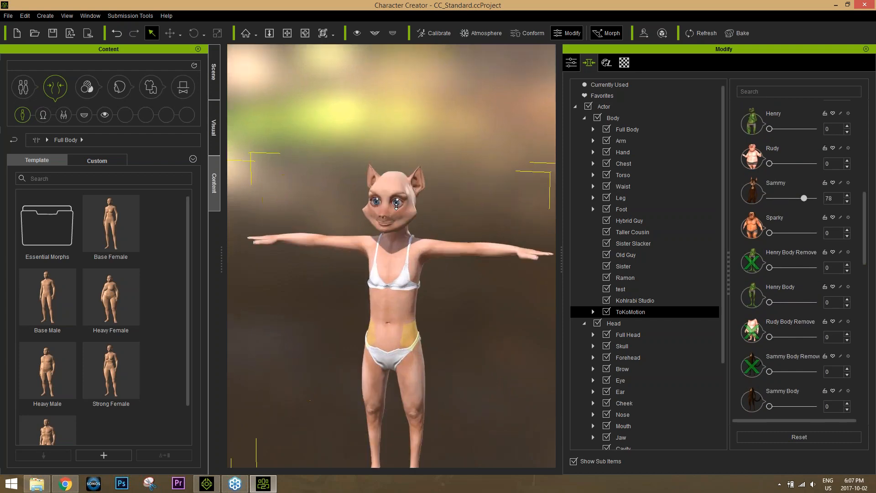
{"action": "scroll", "coordinate": [396, 206], "scroll_direction": "up", "scroll_amount": 2}
{"action": "scroll", "coordinate": [349, 252], "scroll_direction": "up", "scroll_amount": 3}
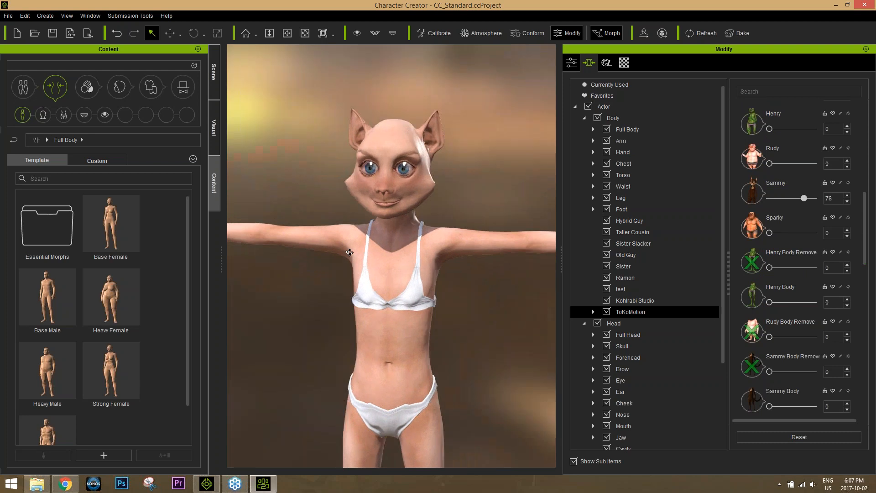
{"action": "left_click_drag", "start_coordinate": [804, 198], "coordinate": [830, 202]}
{"action": "right_click_drag", "start_coordinate": [319, 319], "coordinate": [183, 348]}
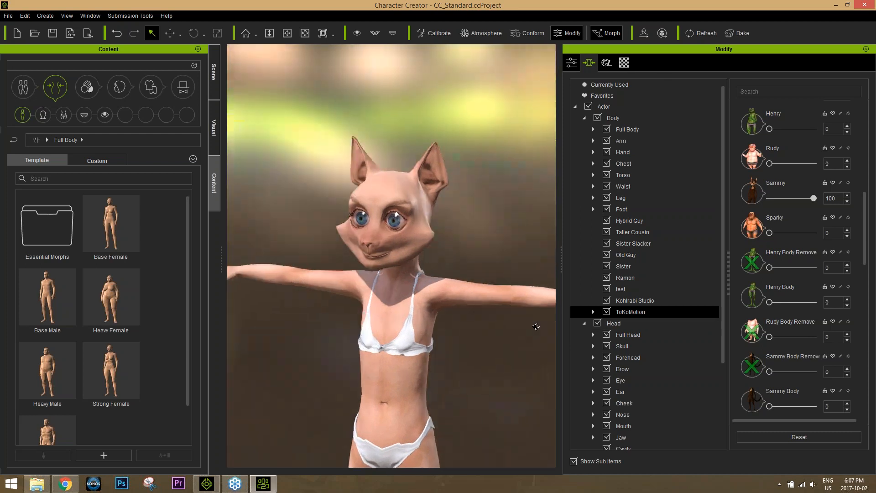
- Reset Sammy to 0, try the Sparky morph at 100 from another angle, and return Sparky to 0
{"action": "left_click_drag", "start_coordinate": [814, 199], "coordinate": [766, 201]}
{"action": "left_click_drag", "start_coordinate": [770, 233], "coordinate": [814, 233]}
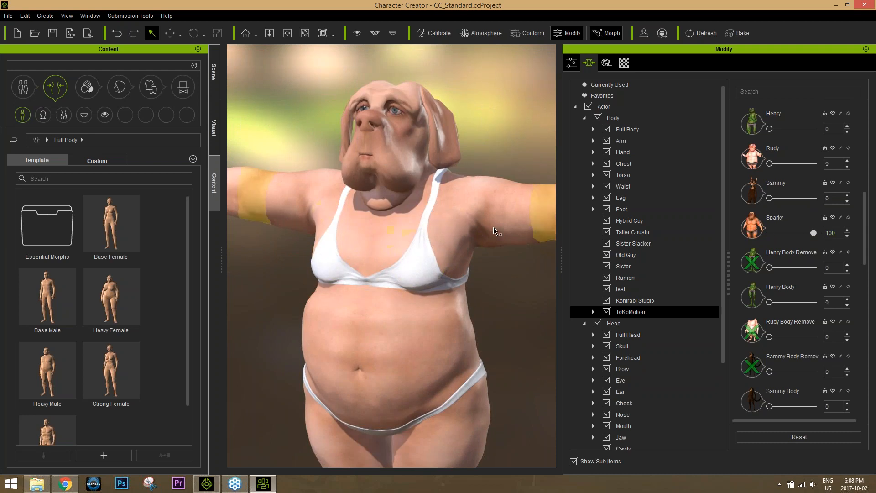
{"action": "right_click_drag", "start_coordinate": [495, 237], "coordinate": [477, 300]}
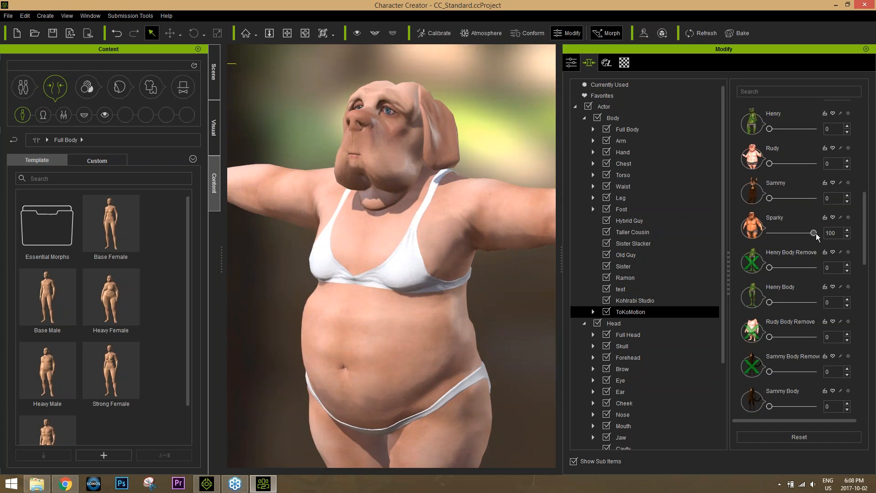
{"action": "left_click_drag", "start_coordinate": [816, 233], "coordinate": [770, 233]}
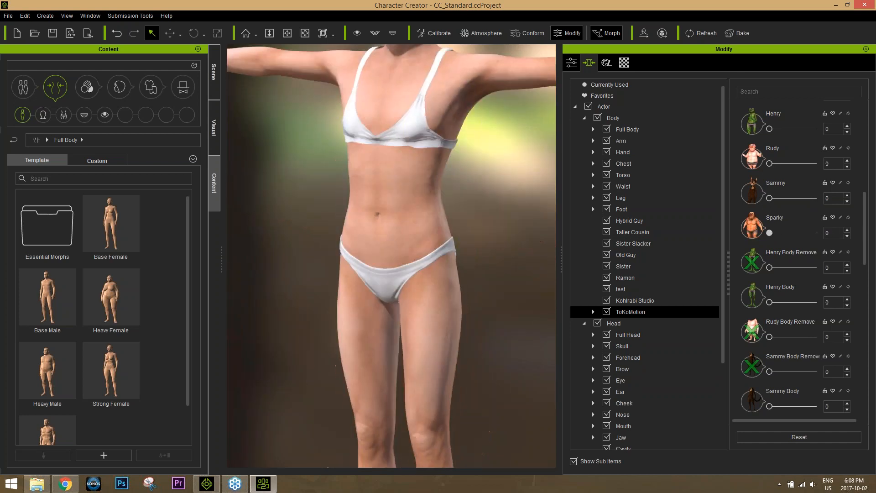
- Try the Henry Body morph at 100, view the figure from several angles, and reset the morph to 0
{"action": "left_click_drag", "start_coordinate": [770, 302], "coordinate": [823, 300]}
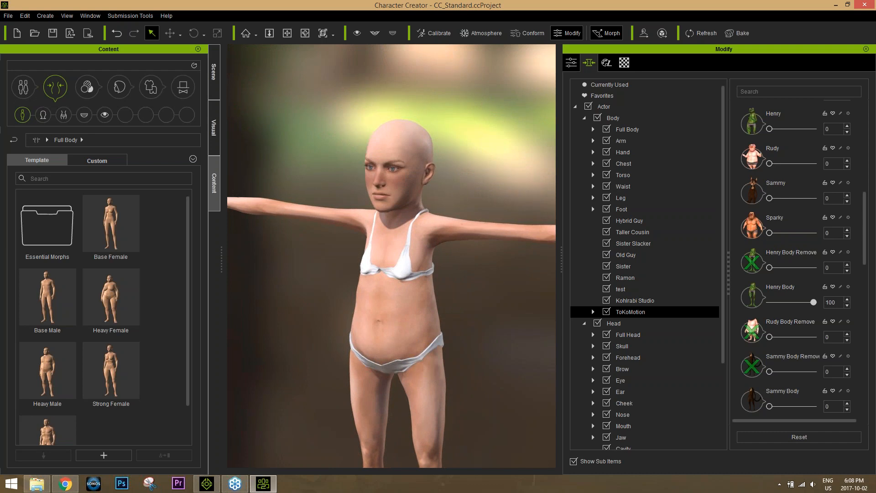
{"action": "right_click_drag", "start_coordinate": [499, 280], "coordinate": [410, 245]}
{"action": "scroll", "coordinate": [410, 245], "scroll_direction": "down", "scroll_amount": 3}
{"action": "mouse_move", "coordinate": [483, 291]}
{"action": "right_mouse_down"}
{"action": "mouse_move", "coordinate": [474, 290]}
{"action": "mouse_move", "coordinate": [497, 291]}
{"action": "right_mouse_up"}
{"action": "left_click_drag", "start_coordinate": [815, 303], "coordinate": [721, 306]}
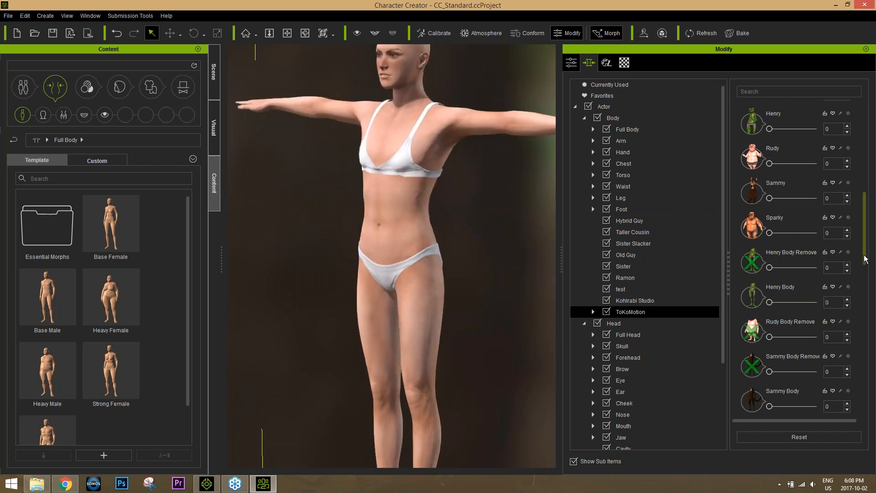
- Set the full Henry morph to 100 and view the upper body up close
{"action": "scroll", "coordinate": [804, 229], "scroll_direction": "up", "scroll_amount": 2}
{"action": "left_click_drag", "start_coordinate": [771, 185], "coordinate": [814, 184]}
{"action": "scroll", "coordinate": [415, 302], "scroll_direction": "up", "scroll_amount": 5}
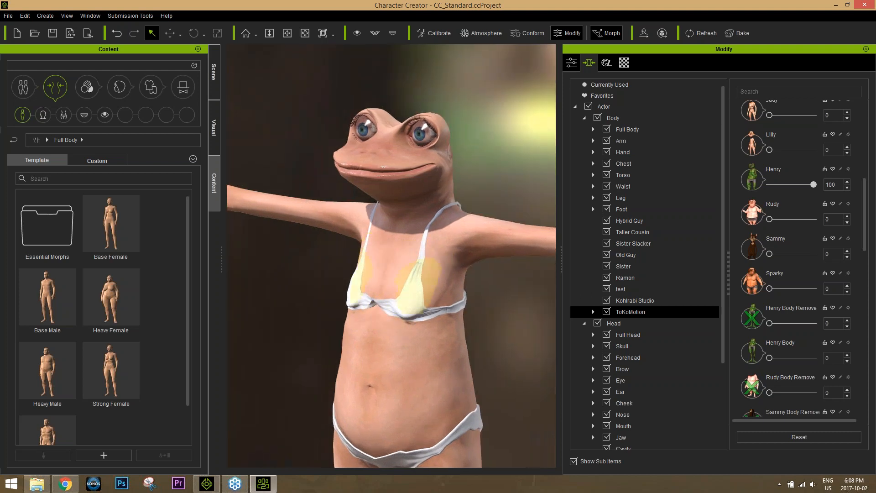
- Switch to Chrome and show the already open Reallusion Content Store page
{"action": "mouse_move", "coordinate": [238, 488]}
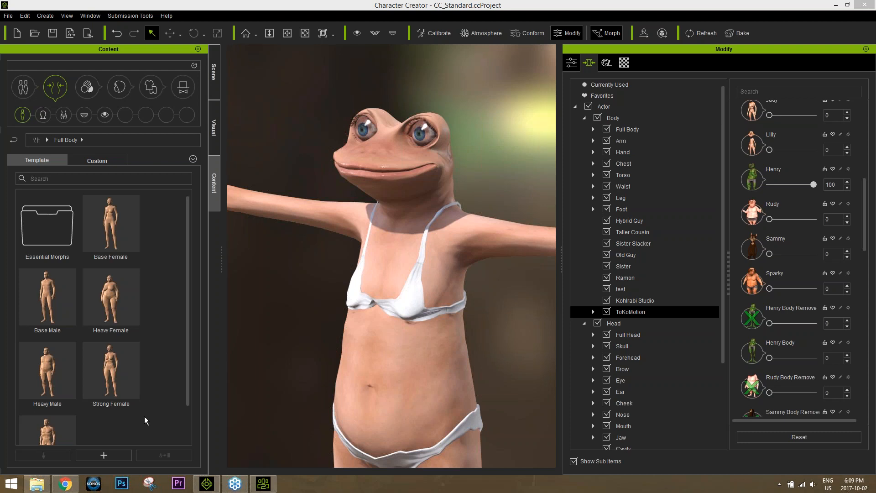
{"action": "left_click", "coordinate": [73, 487]}
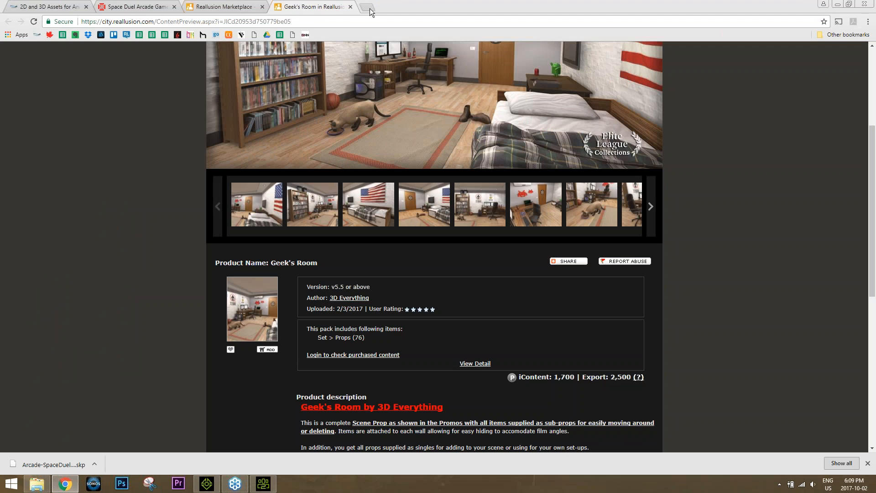
{"action": "left_click", "coordinate": [61, 8]}
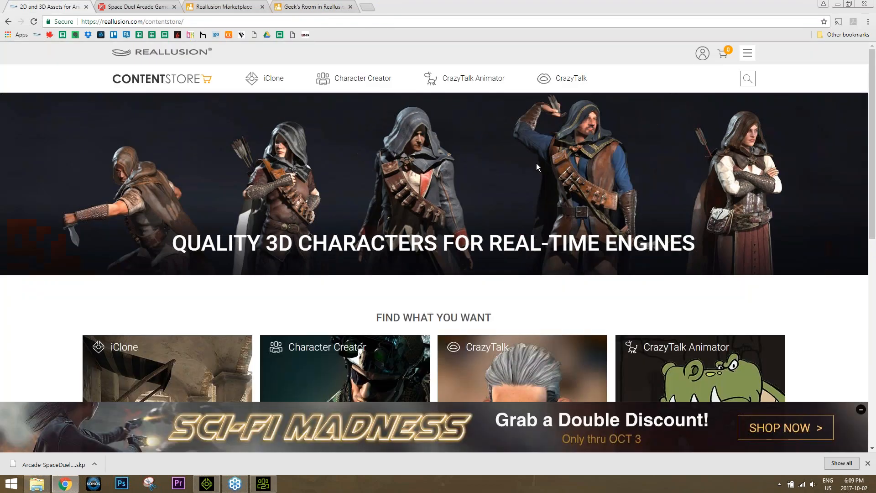
- Go to reallusion.com and open the iClone product page from the site's 3D Animation products
{"action": "key", "text": "ctrl+l"}
{"action": "type", "text": "reallusion.com"}
{"action": "key", "text": "Return"}
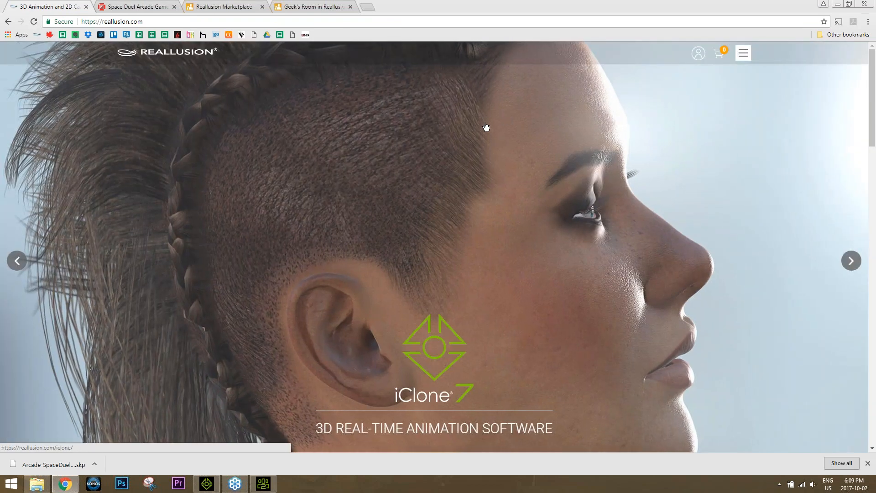
{"action": "left_click", "coordinate": [744, 54]}
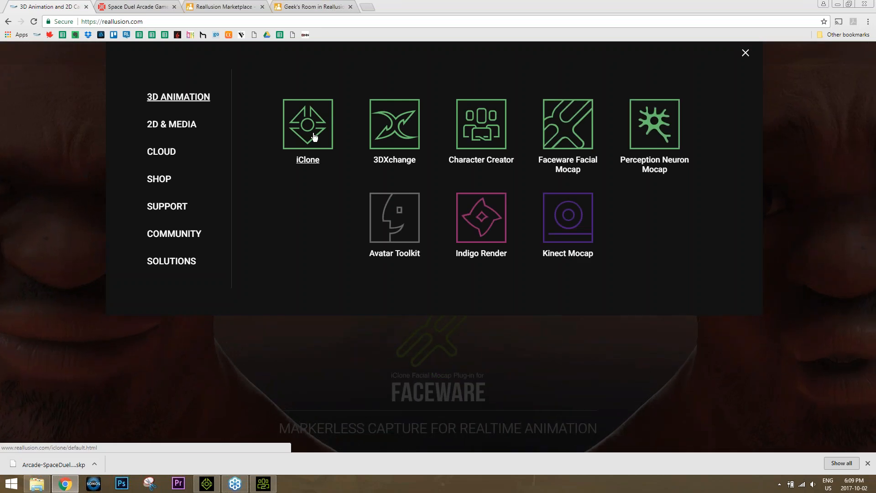
{"action": "left_click", "coordinate": [308, 127]}
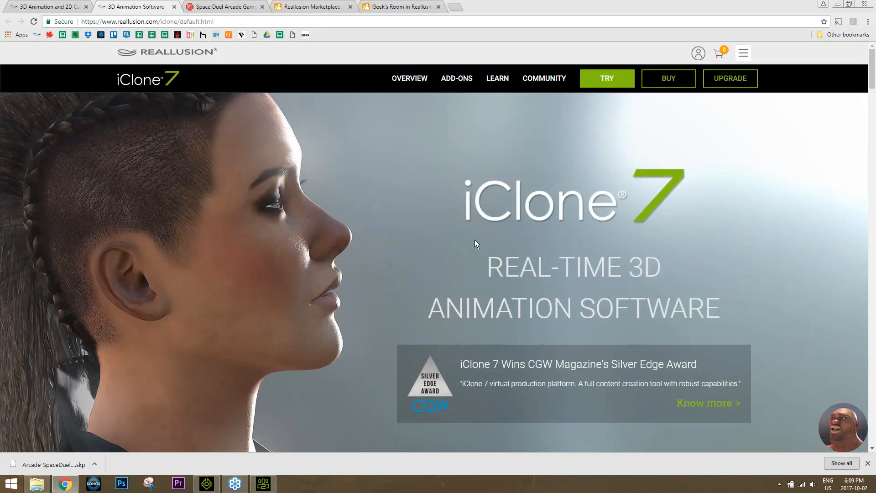
- Open the iClone Learning Center and go from there to the iClone 7 video tutorials page
{"action": "mouse_move", "coordinate": [496, 80]}
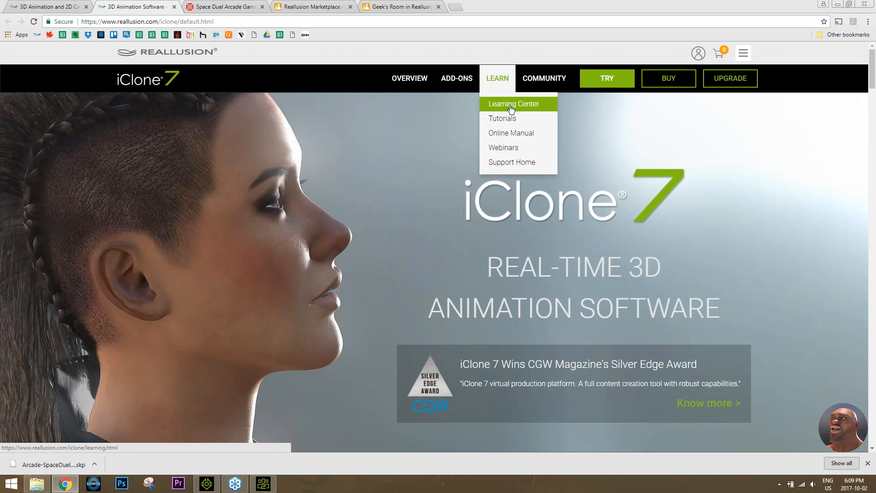
{"action": "left_click", "coordinate": [511, 104]}
{"action": "scroll", "coordinate": [663, 182], "scroll_direction": "down", "scroll_amount": 1}
{"action": "scroll", "coordinate": [663, 182], "scroll_direction": "down", "scroll_amount": 4}
{"action": "left_click", "coordinate": [585, 168]}
- Browse the iClone 7 video tutorials and the topics listed under each, down to the Substance and PBR conversion lessons
{"action": "scroll", "coordinate": [742, 211], "scroll_direction": "down", "scroll_amount": 1}
{"action": "scroll", "coordinate": [741, 210], "scroll_direction": "down", "scroll_amount": 6}
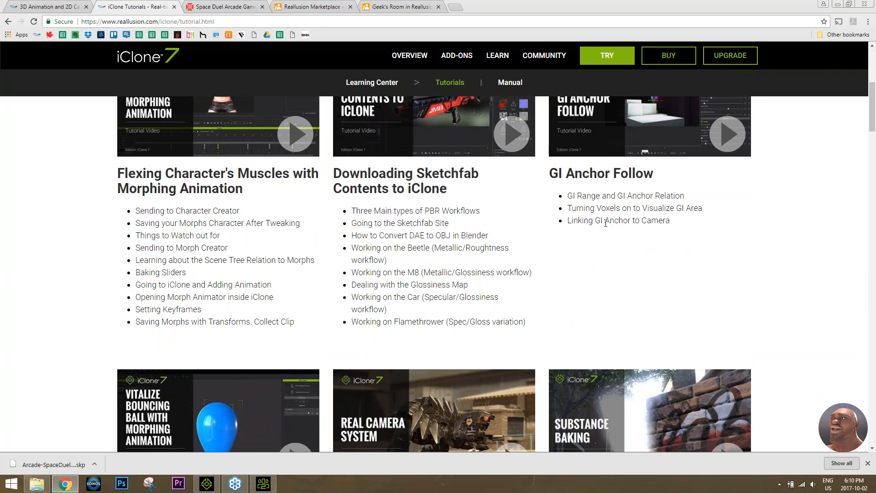
{"action": "scroll", "coordinate": [529, 210], "scroll_direction": "down", "scroll_amount": 3}
{"action": "scroll", "coordinate": [528, 210], "scroll_direction": "up", "scroll_amount": 7}
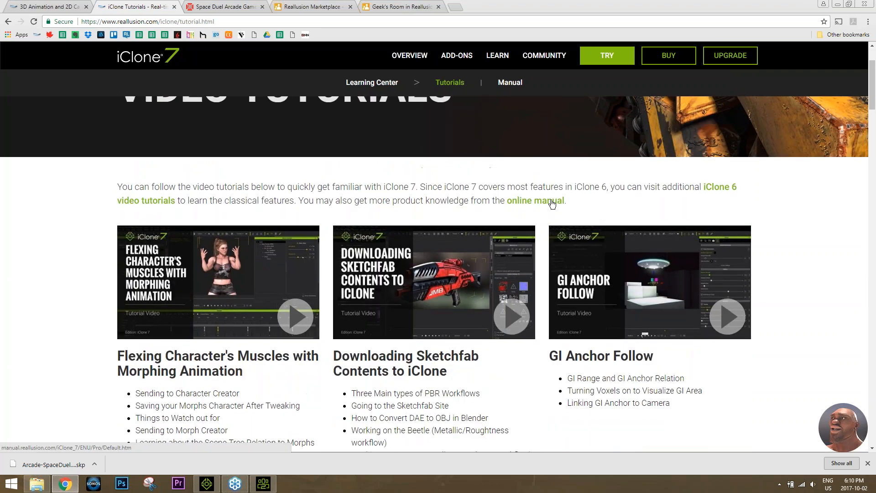
{"action": "scroll", "coordinate": [552, 204], "scroll_direction": "down", "scroll_amount": 5}
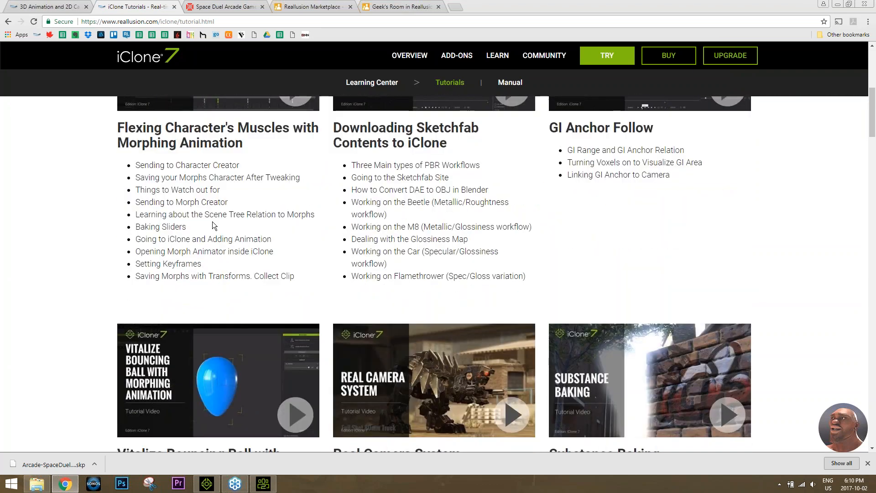
{"action": "scroll", "coordinate": [489, 204], "scroll_direction": "down", "scroll_amount": 6}
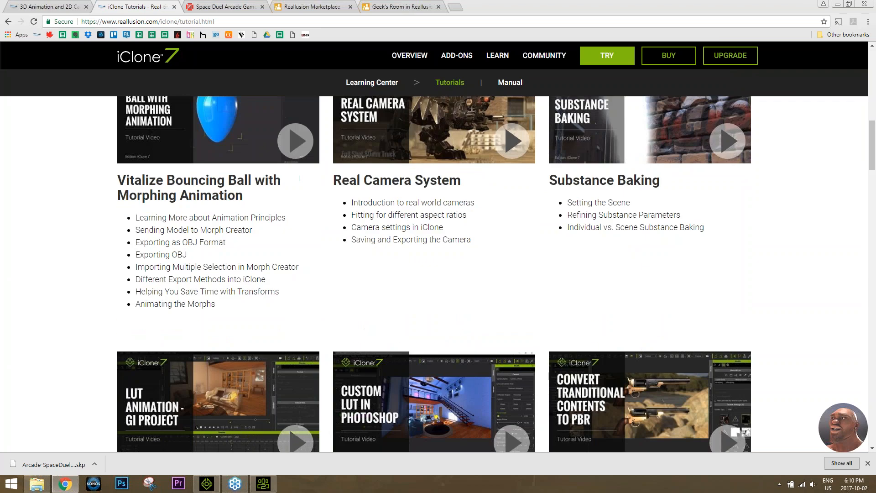
{"action": "scroll", "coordinate": [527, 227], "scroll_direction": "down", "scroll_amount": 7}
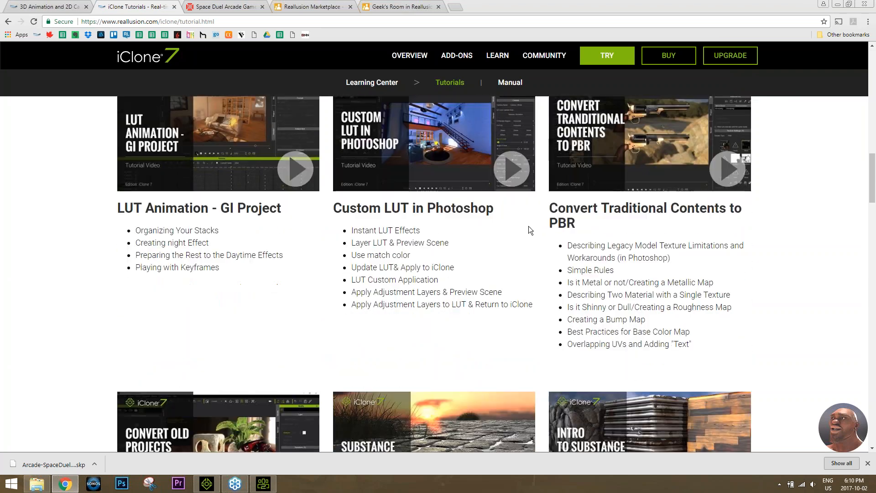
{"action": "scroll", "coordinate": [515, 252], "scroll_direction": "down", "scroll_amount": 4}
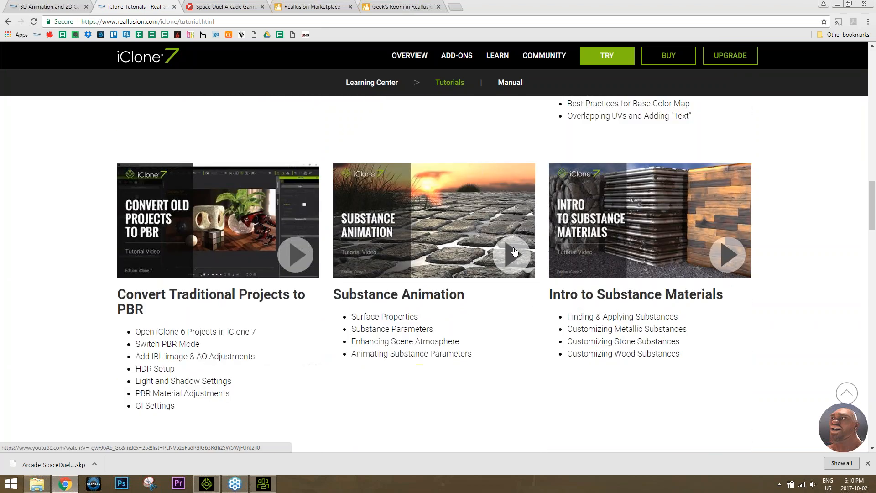